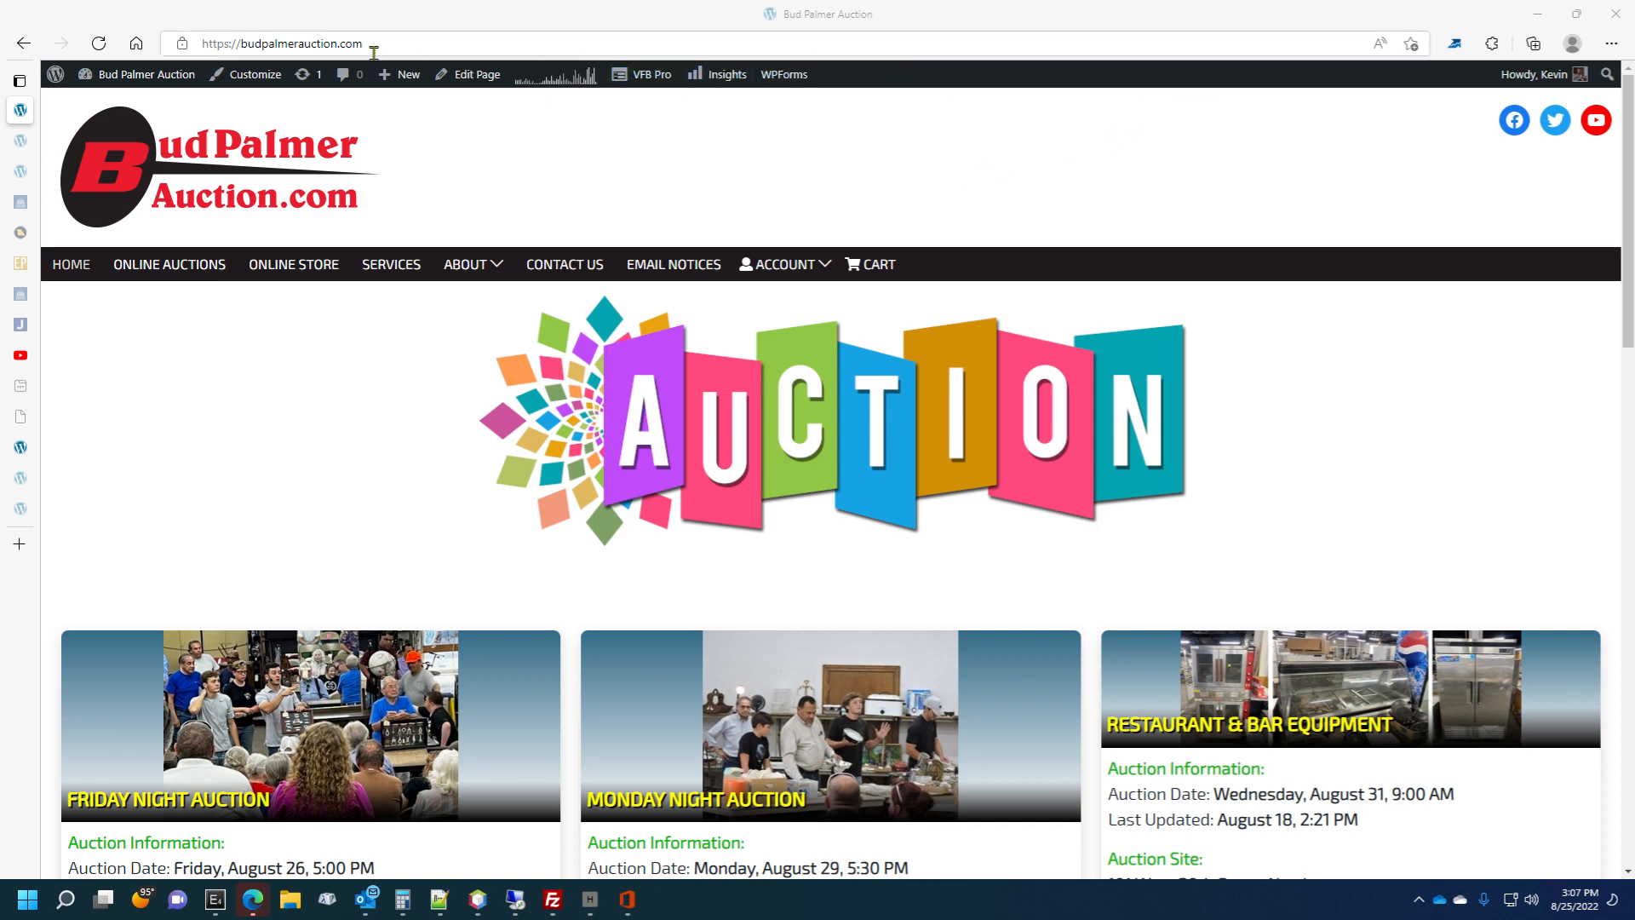
Open the site in the theme Customizer and go to its Site Identity settings.
mouse_move(117, 72)
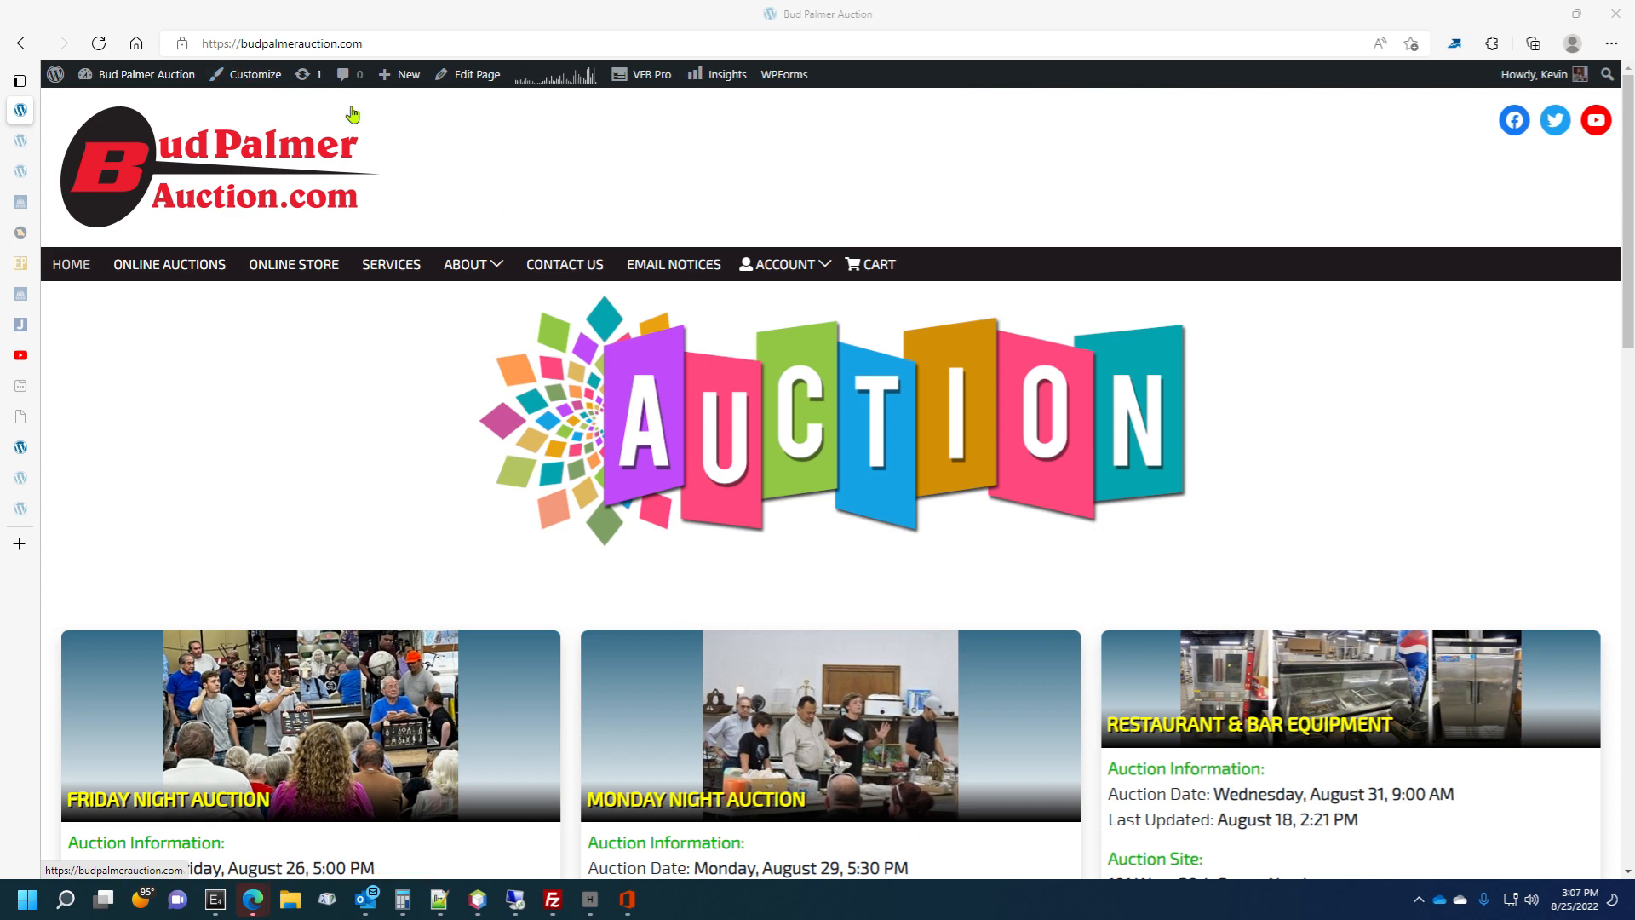
click(258, 77)
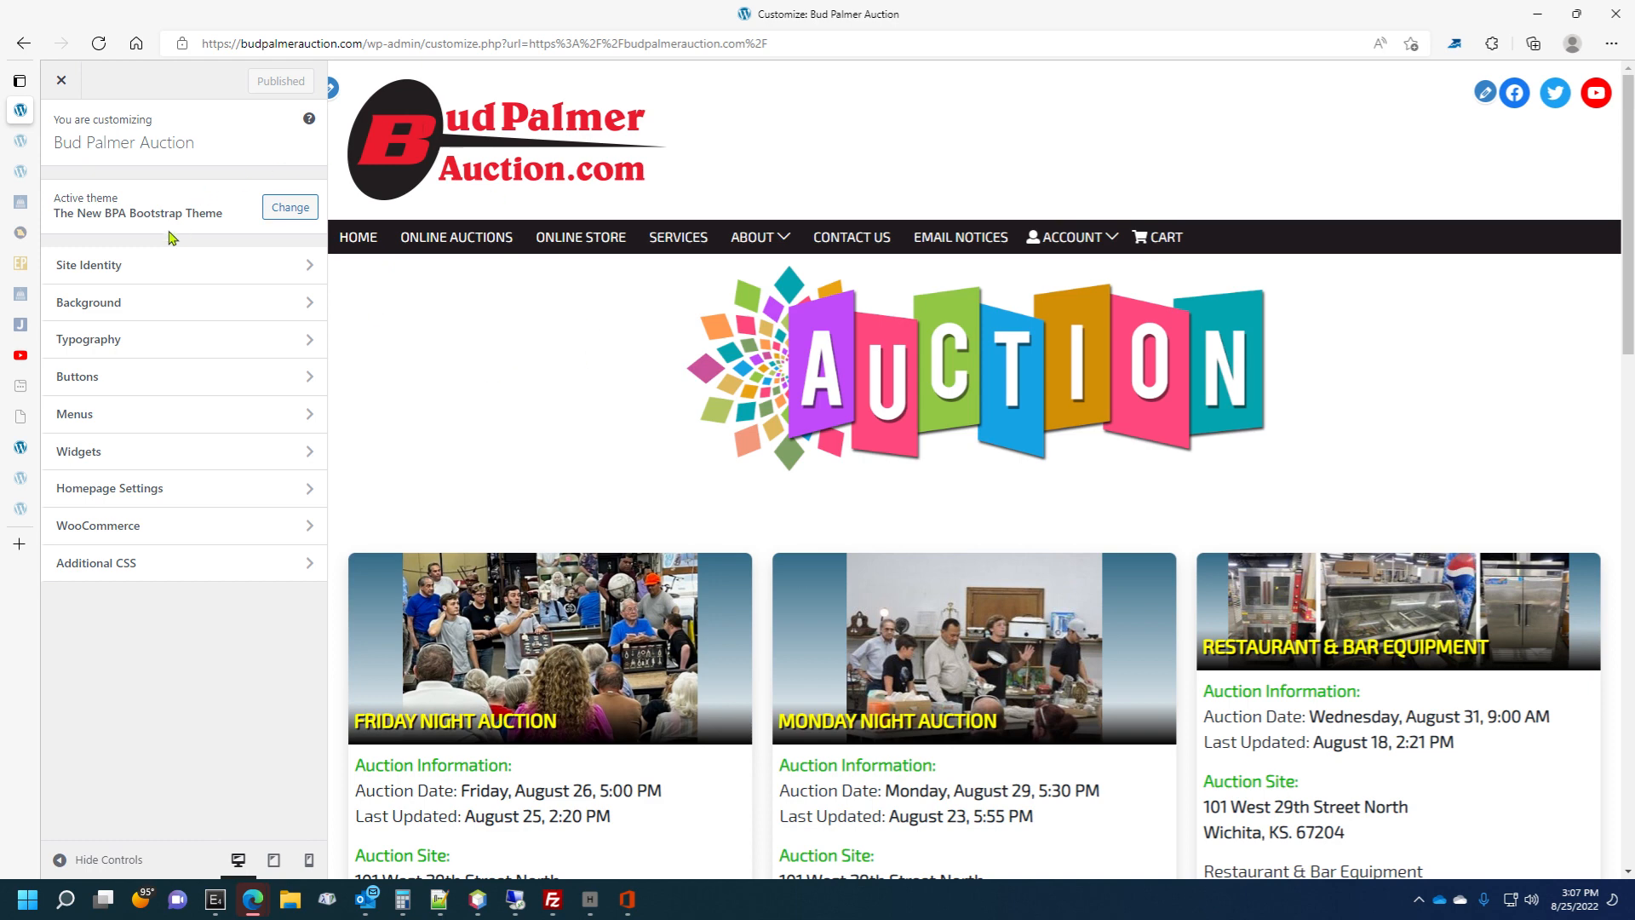
click(141, 265)
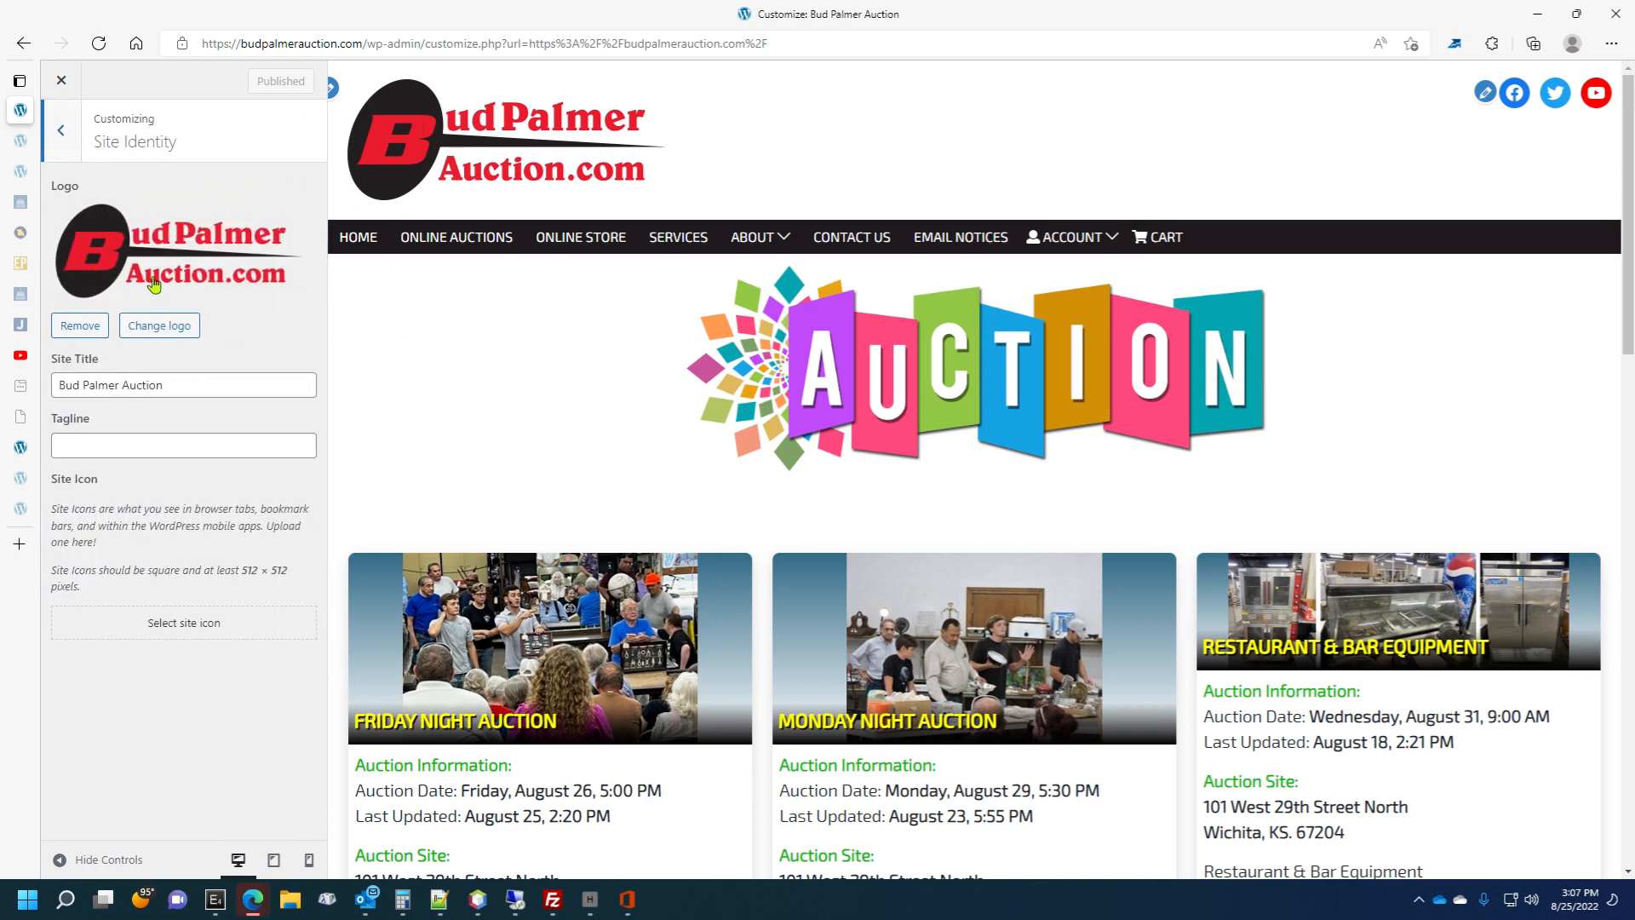
View the file upload and media library options for changing the logo, then leave Site Identity without picking an image.
click(158, 325)
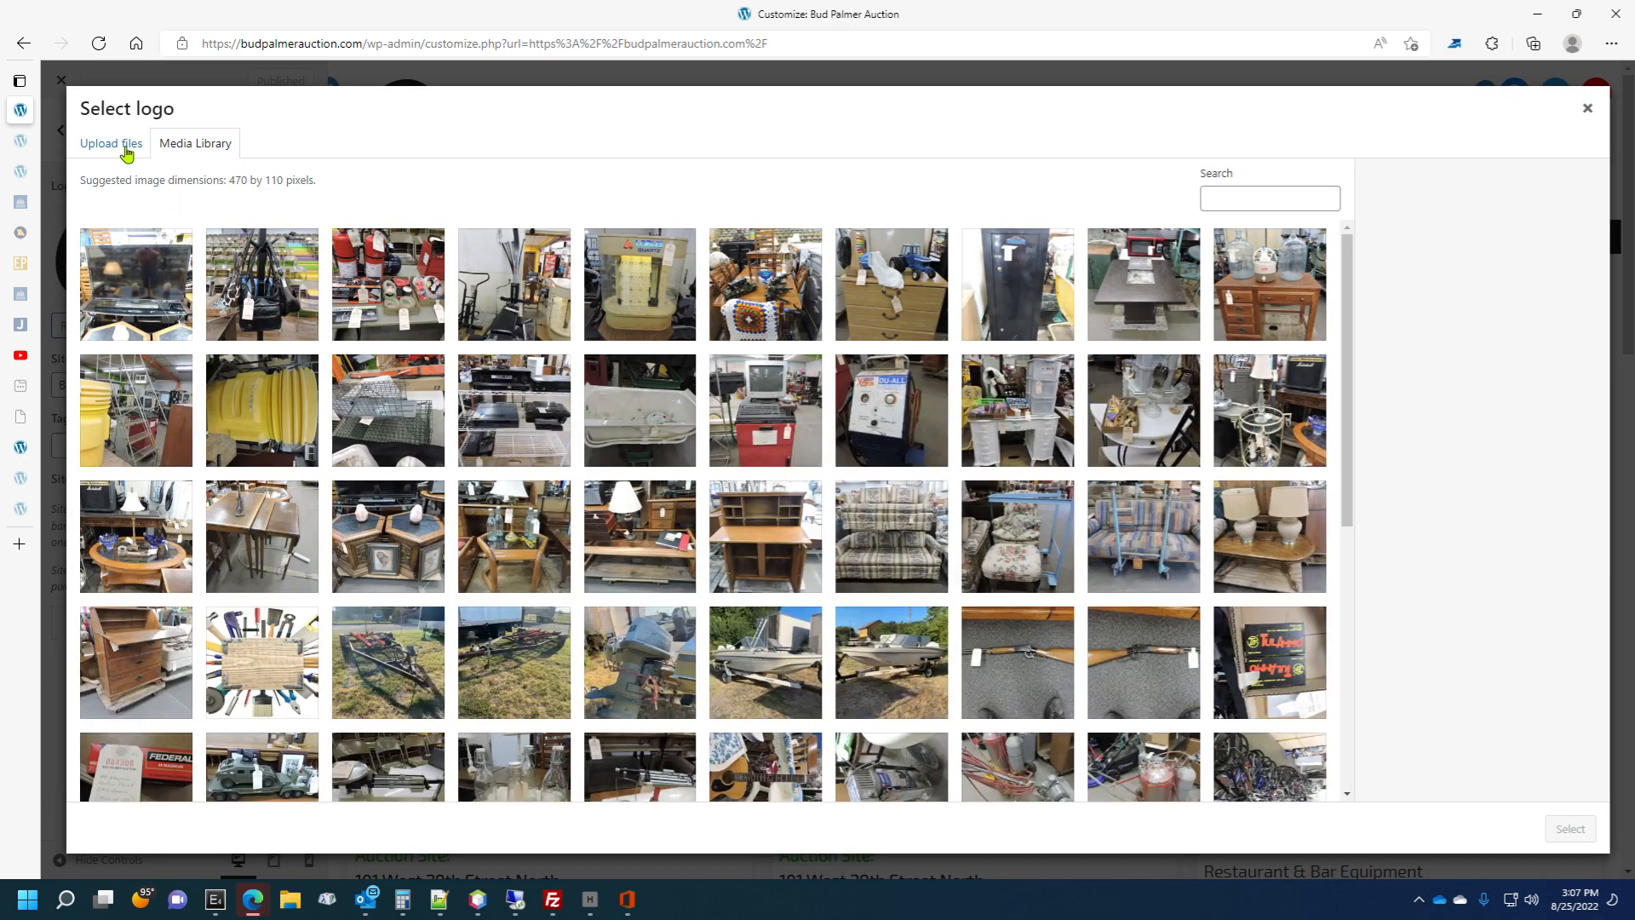
click(127, 149)
click(198, 152)
click(1589, 109)
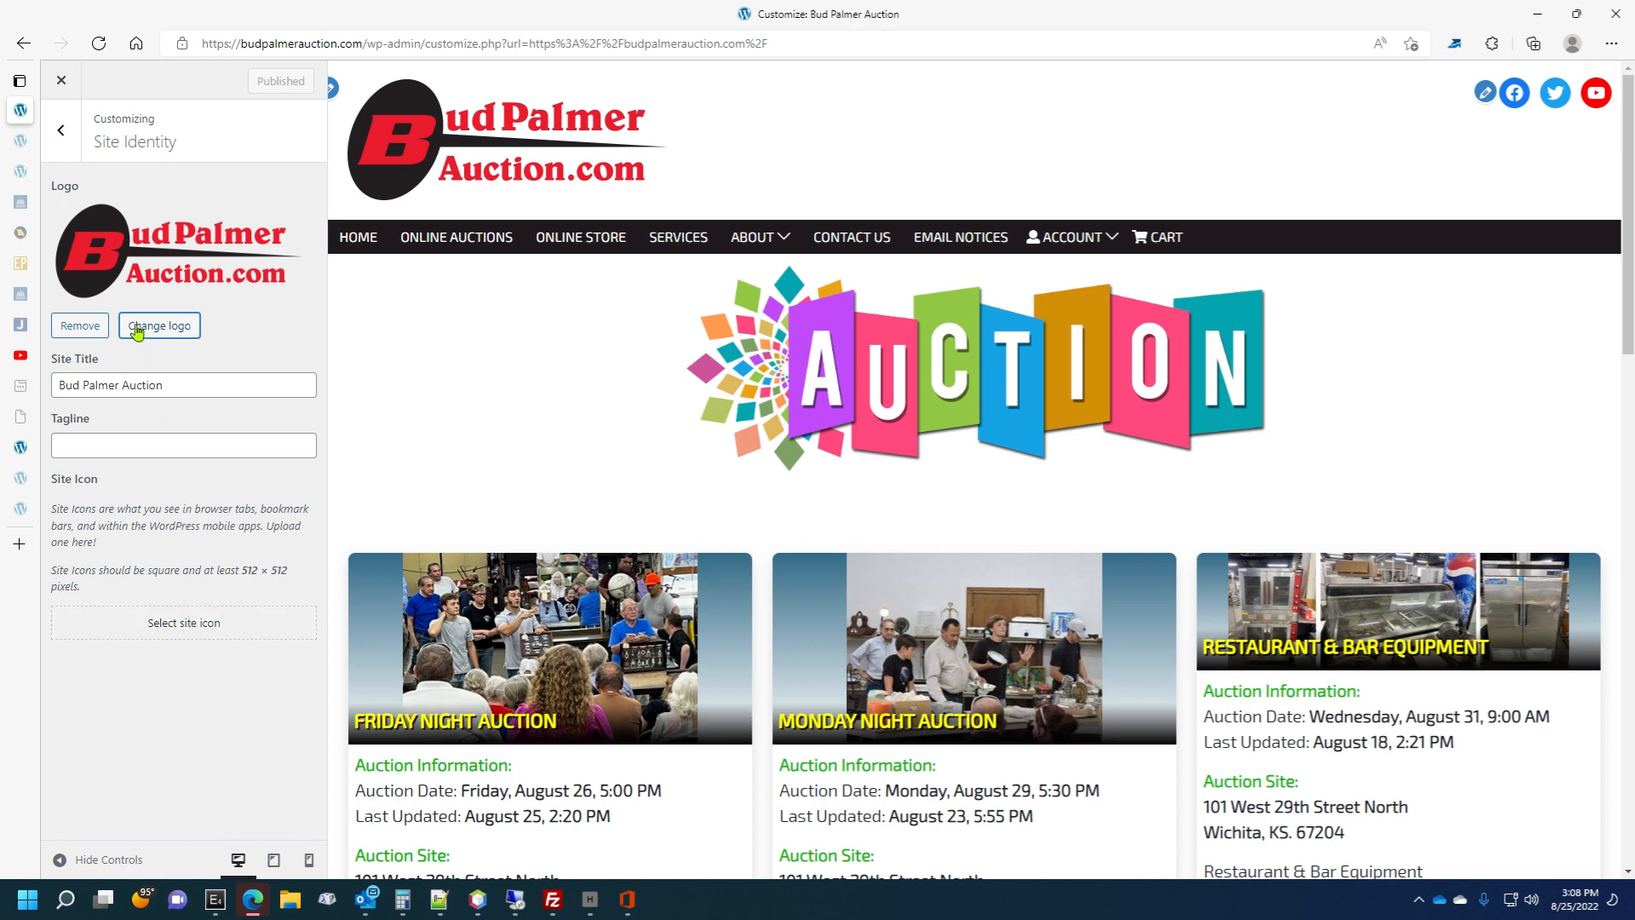
click(63, 158)
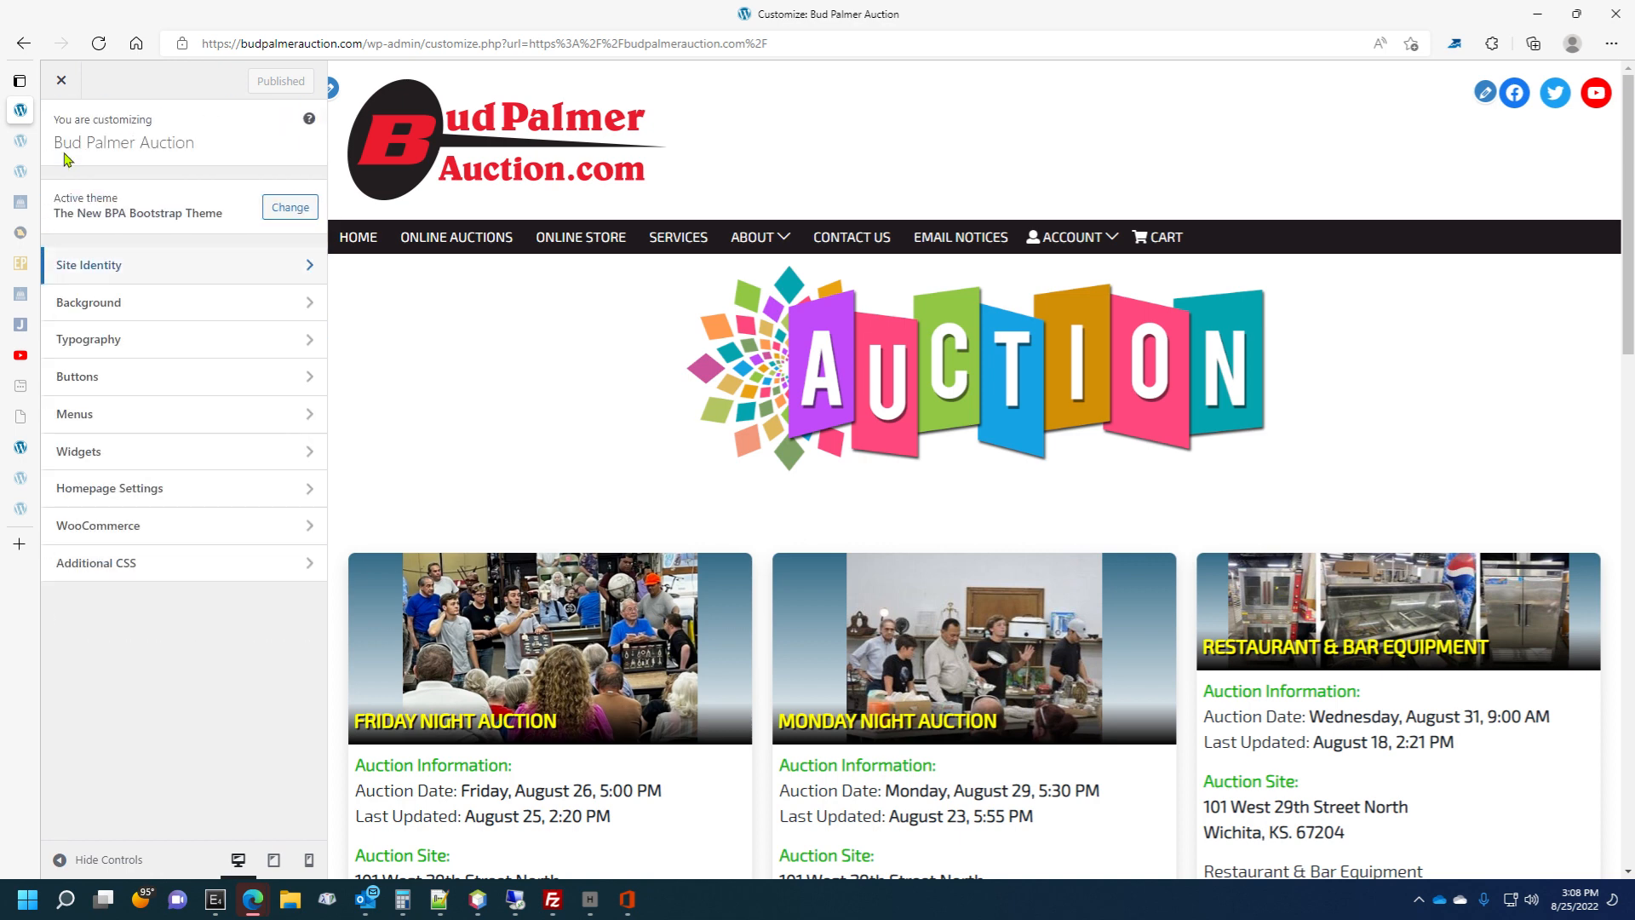
In the Background settings, try grey shades for the header color, then a dark teal (#054242).
click(114, 303)
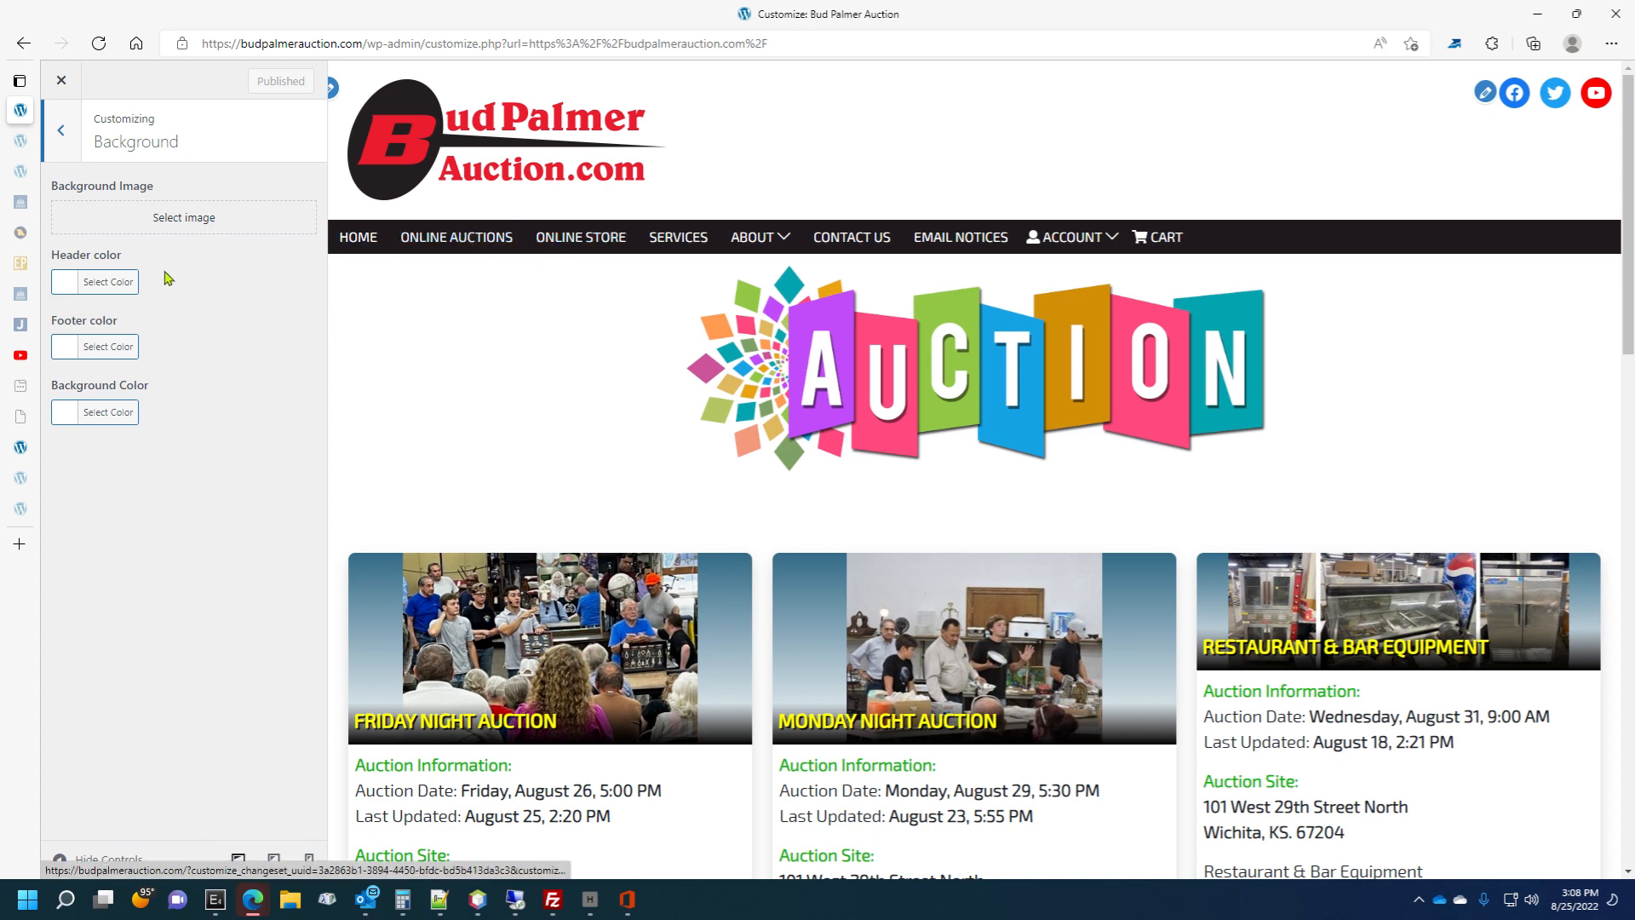
click(125, 288)
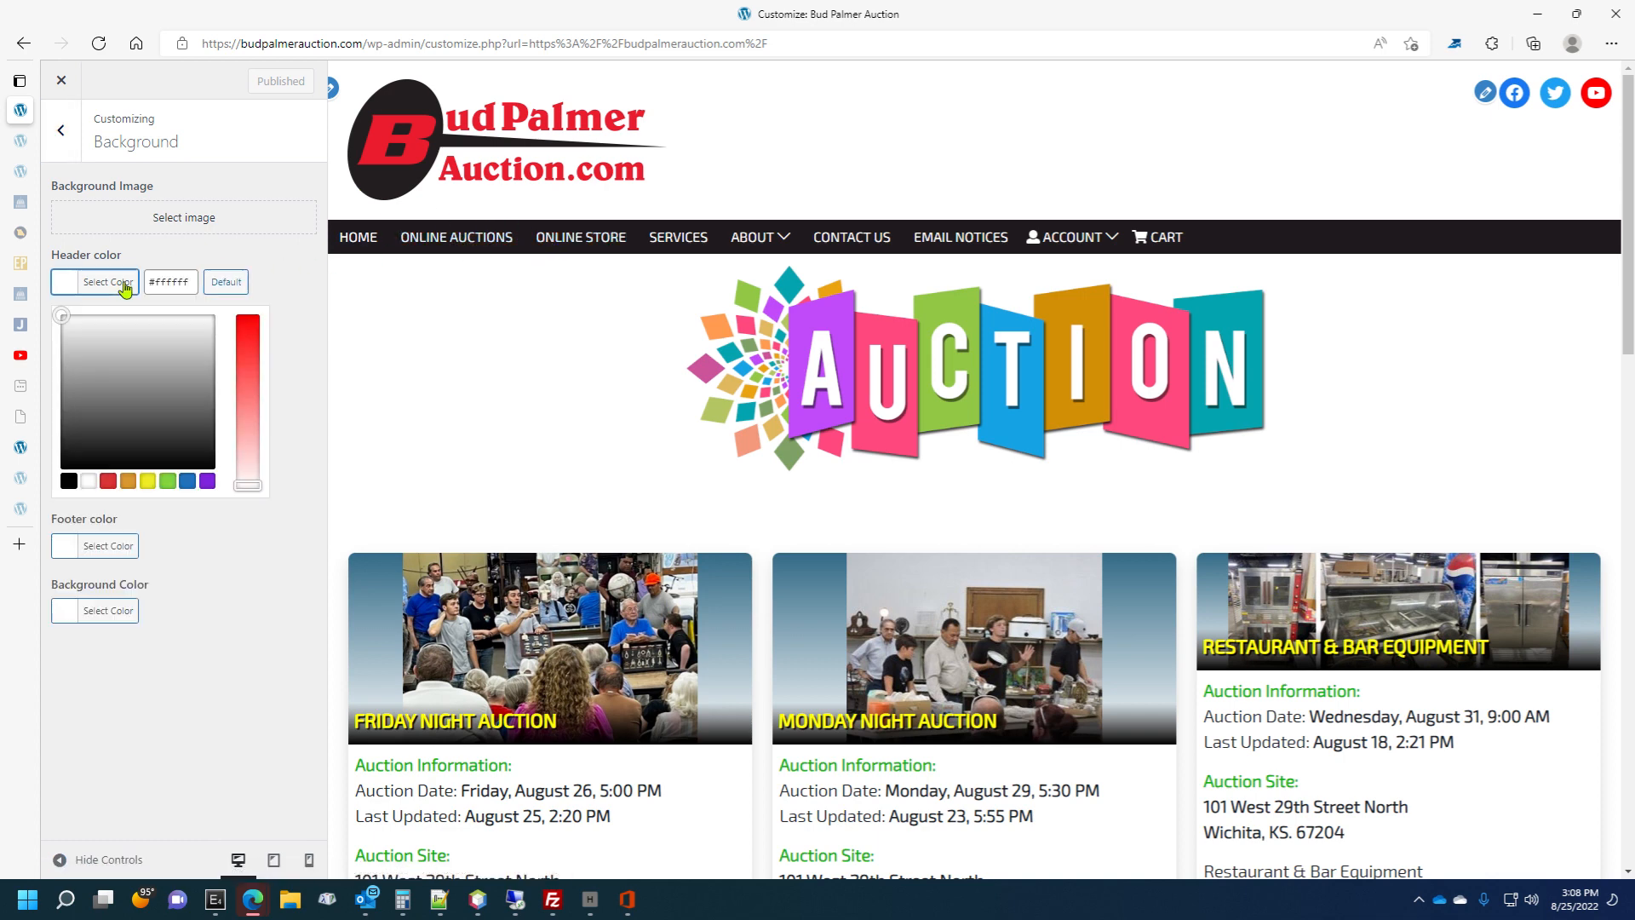
click(145, 382)
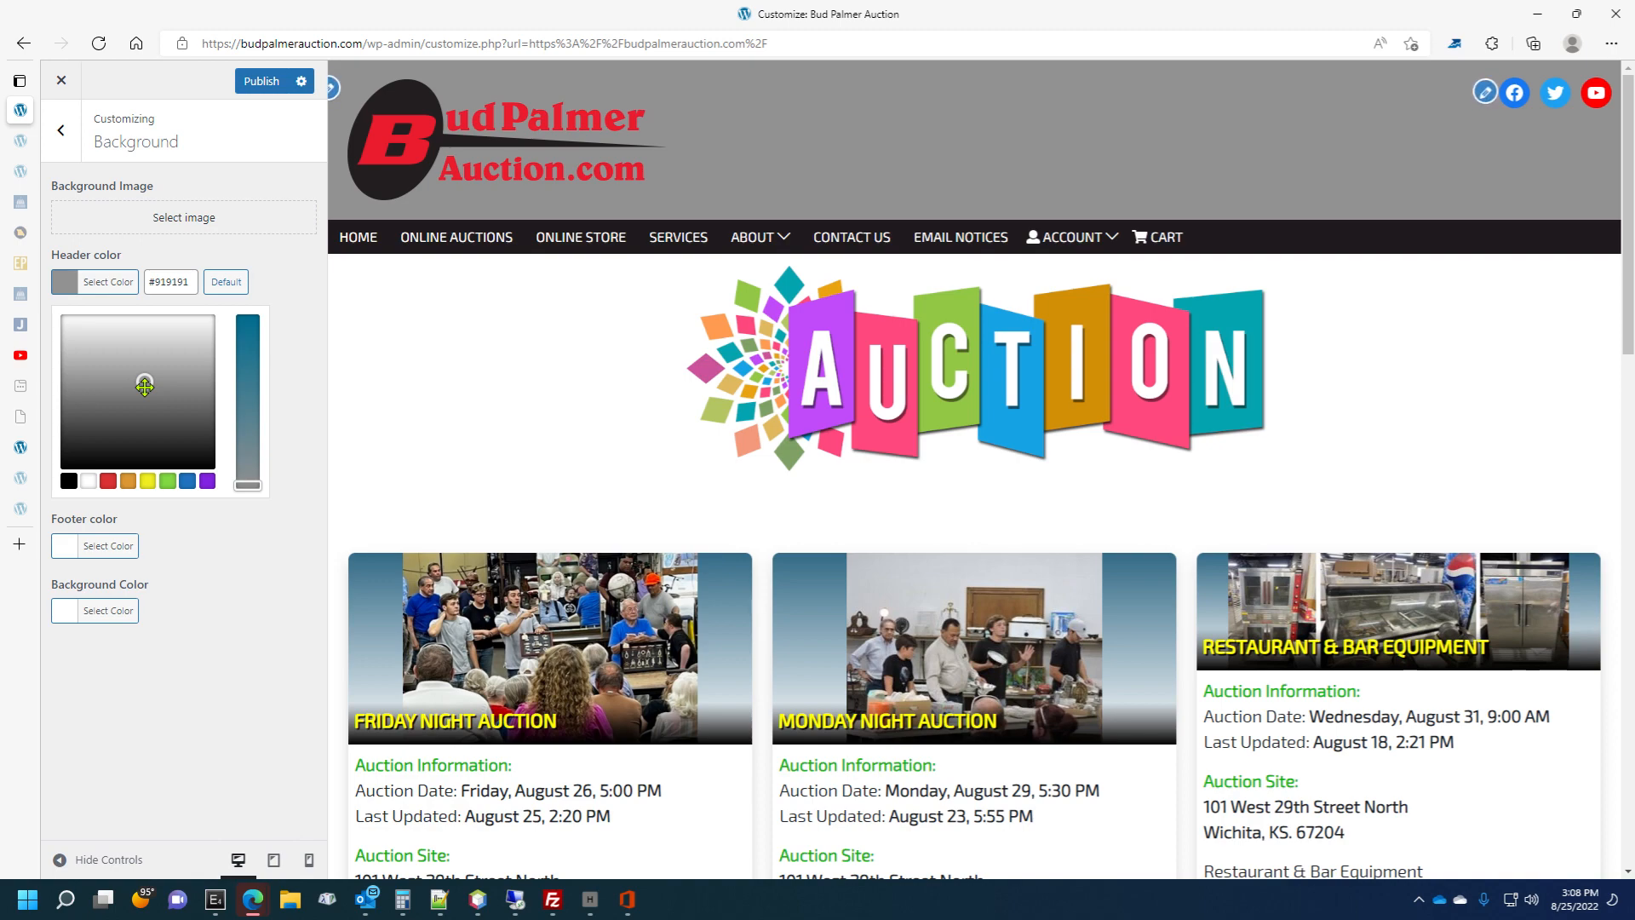
click(139, 430)
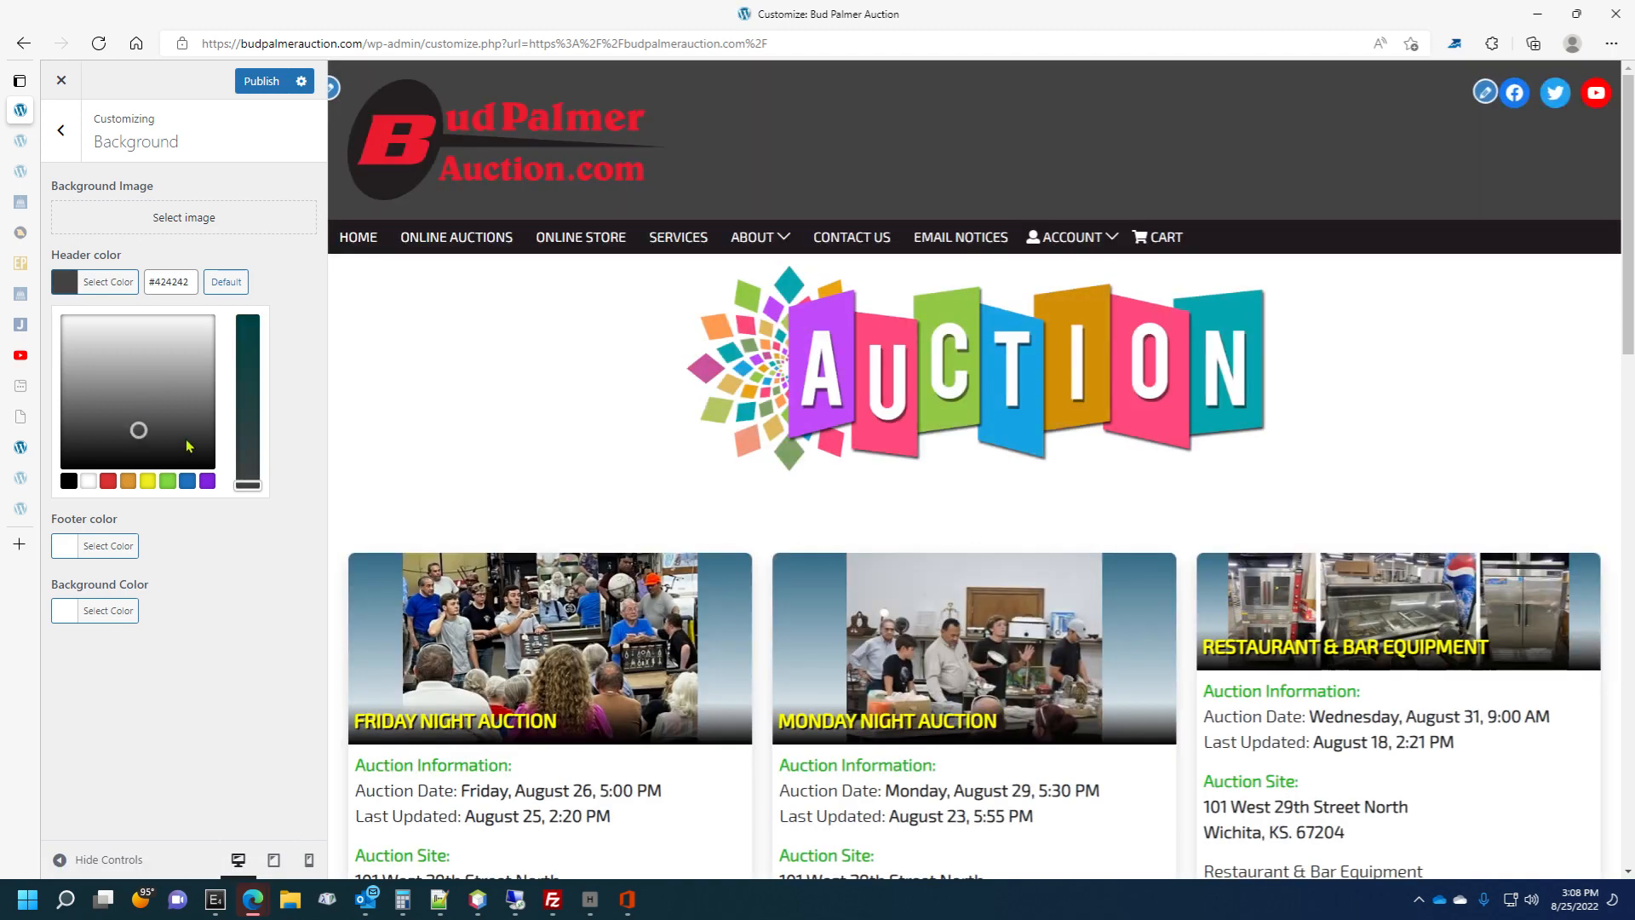
drag(248, 484, 247, 329)
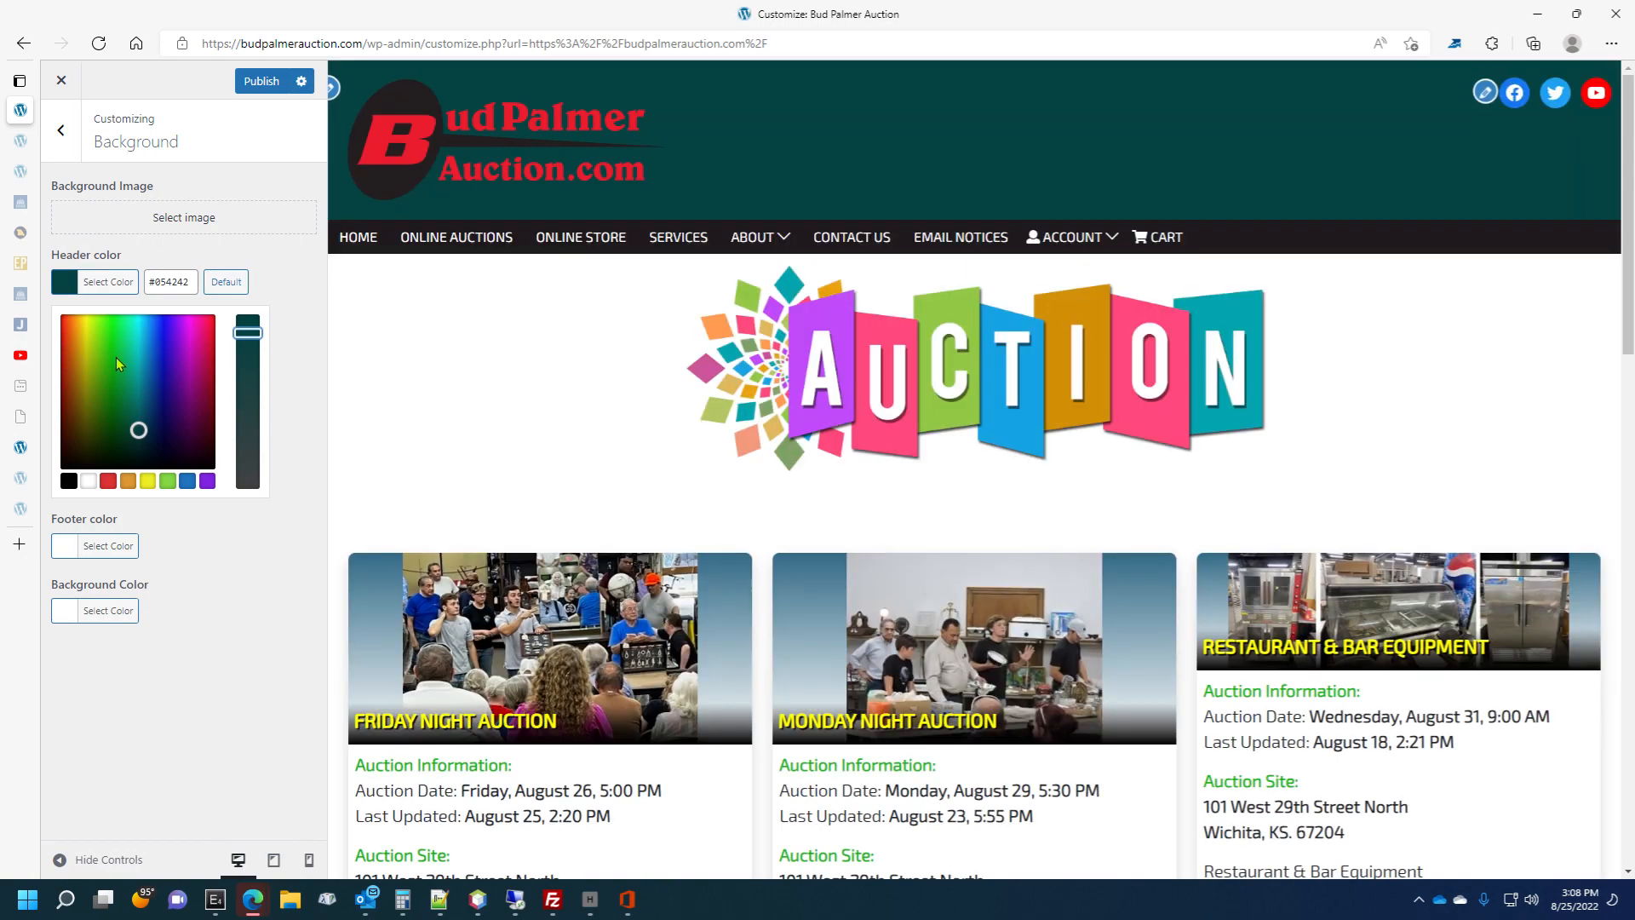
Try bright green, blue, purple and magenta (#db11ac) as the header color.
click(116, 356)
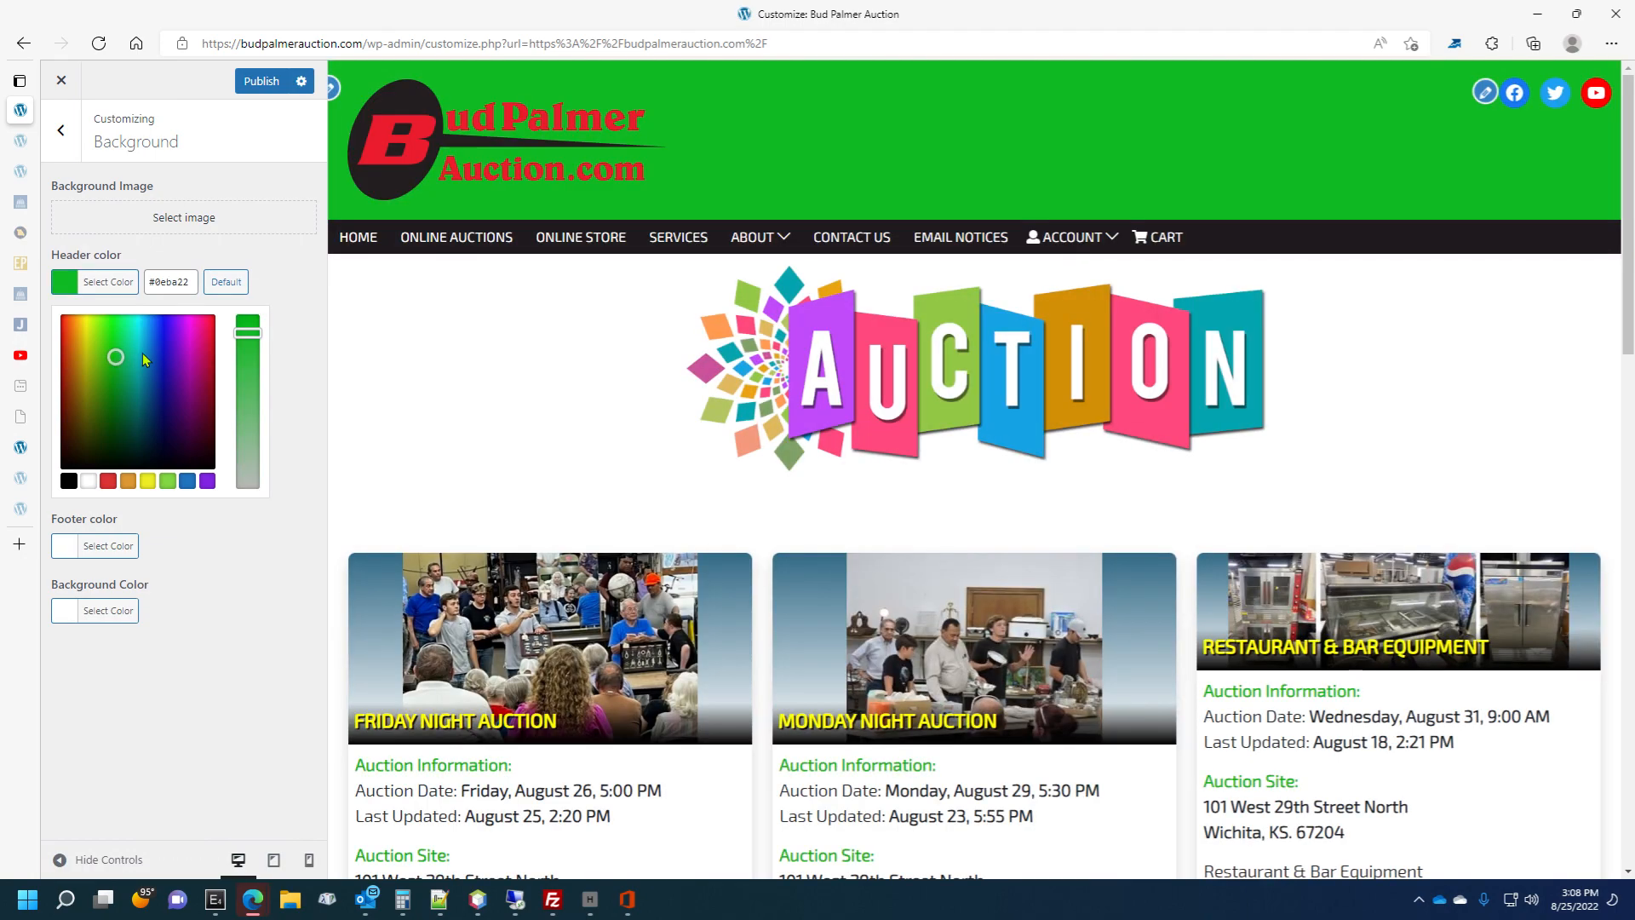
click(144, 352)
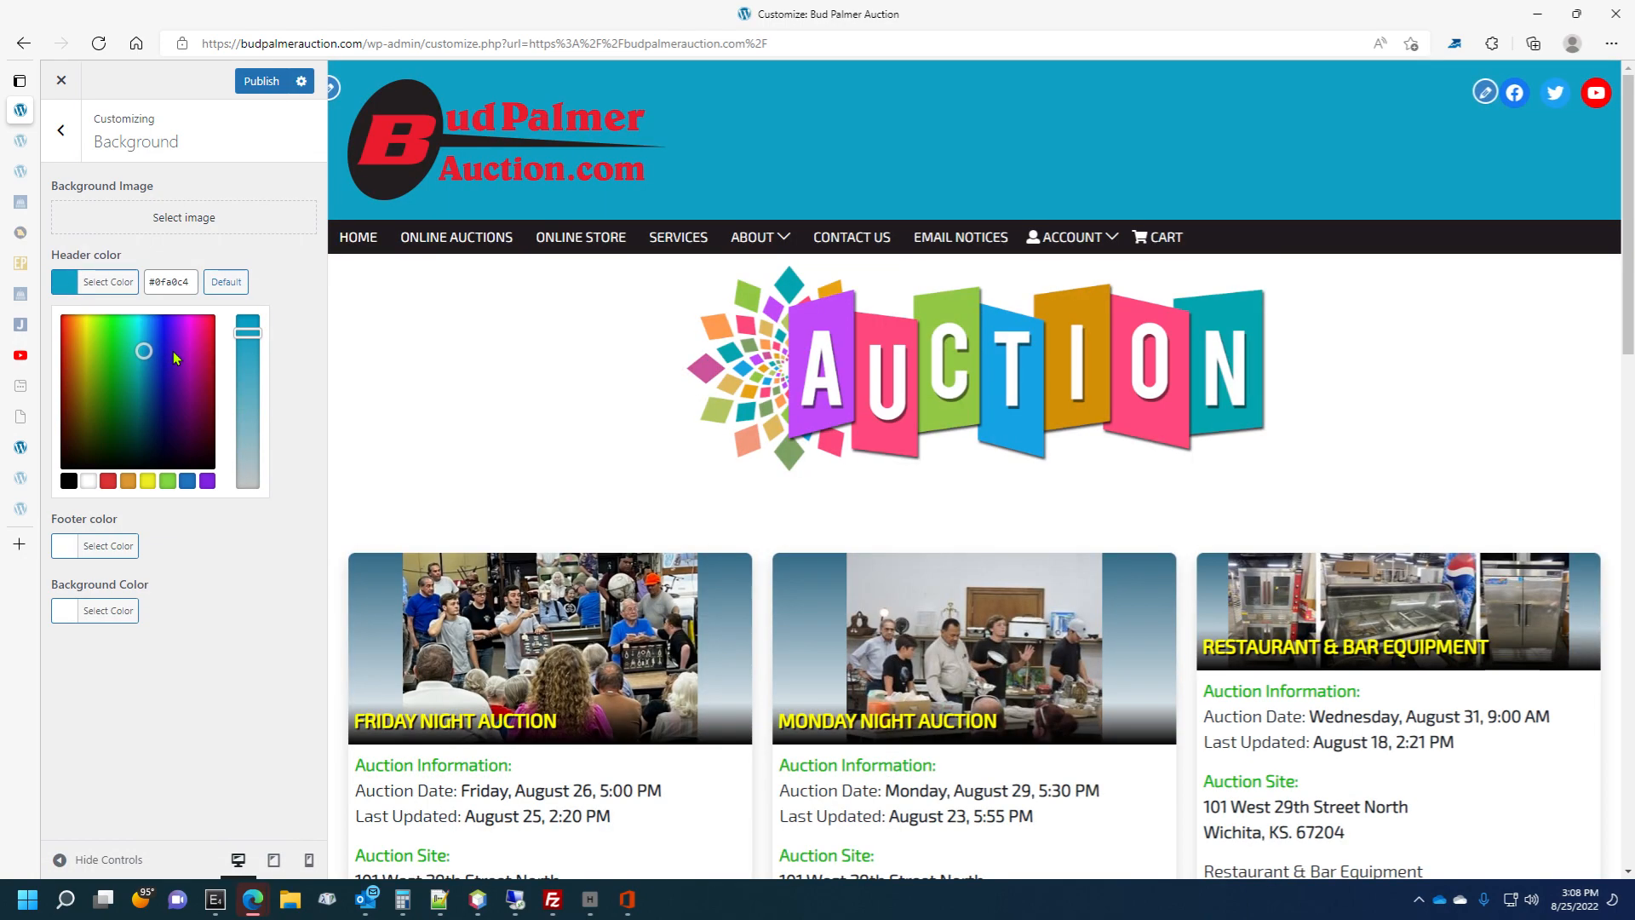
click(172, 350)
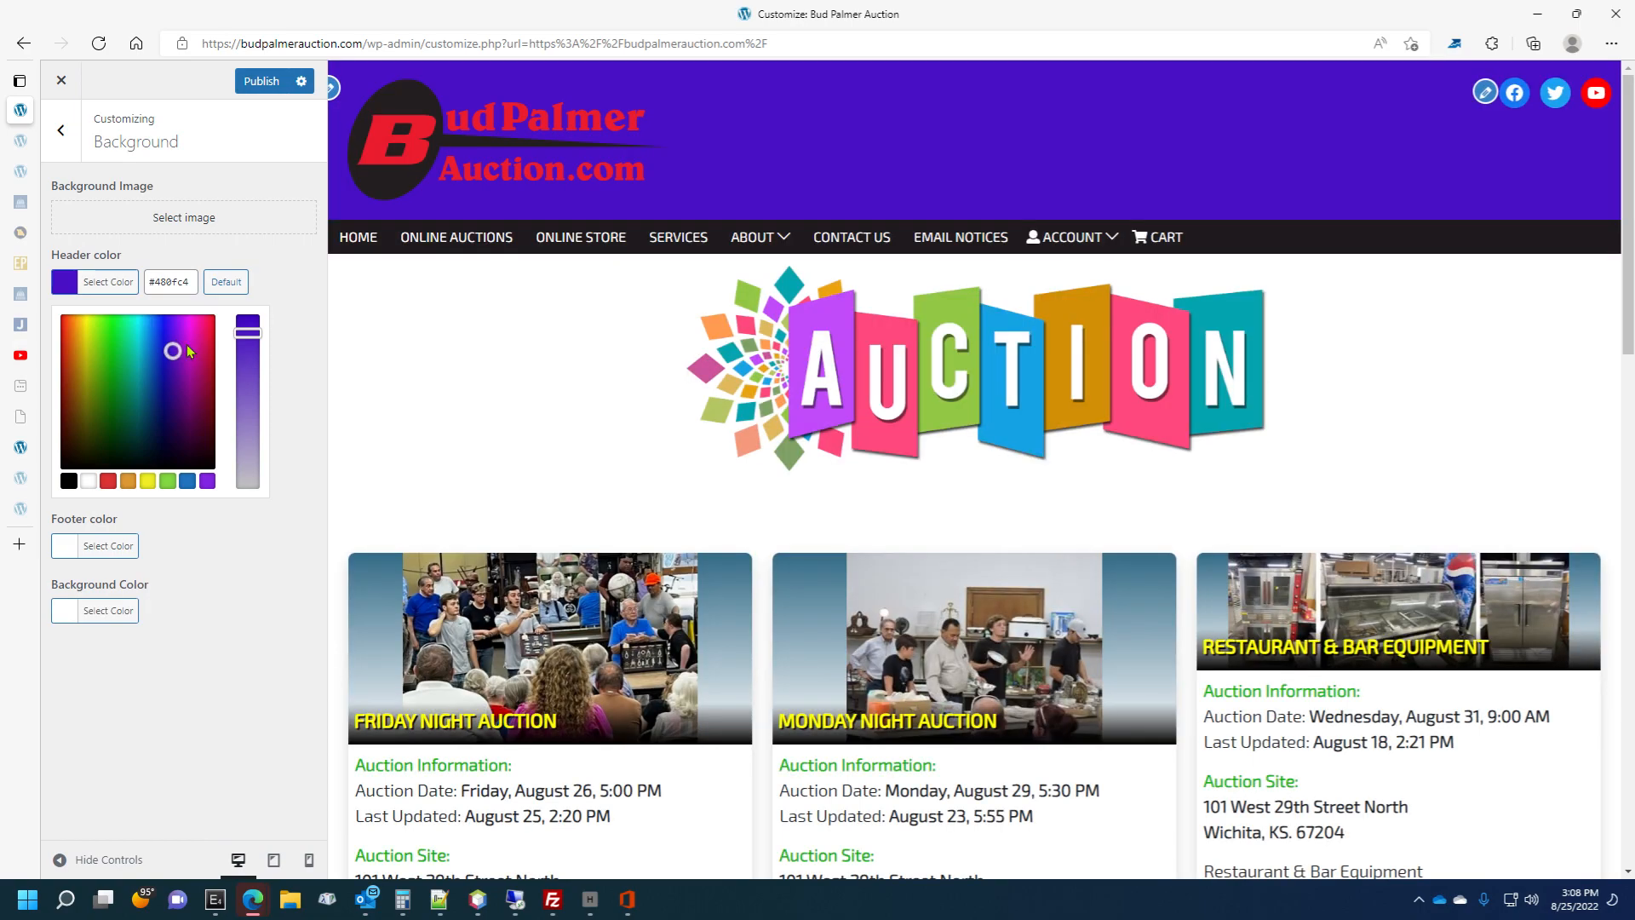
click(197, 337)
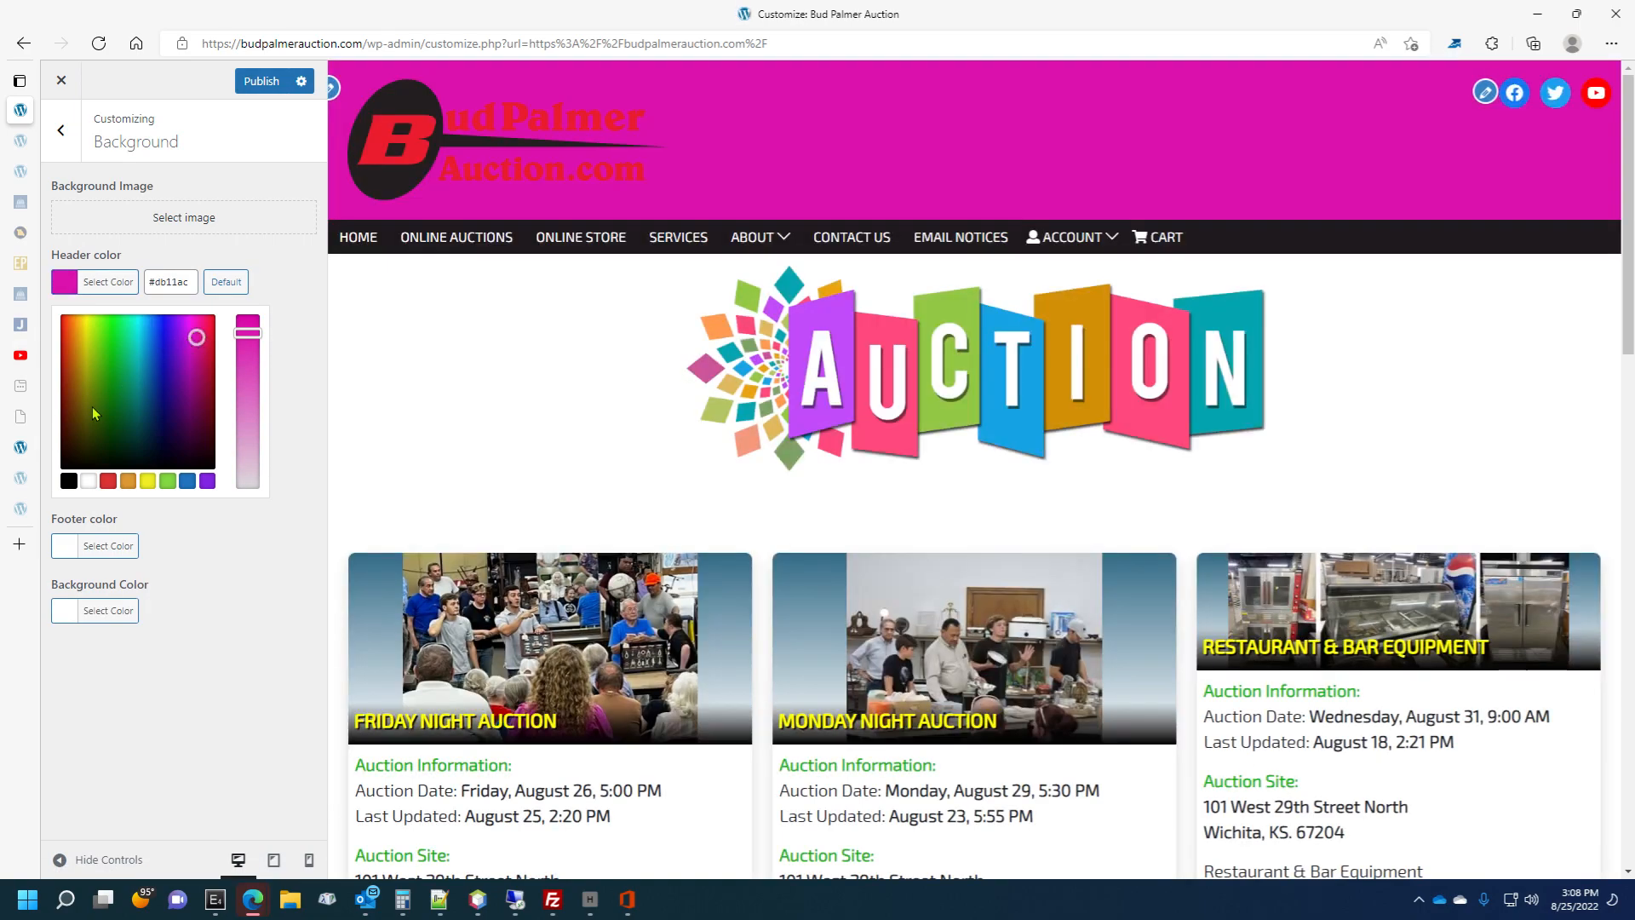
Try brown and olive shades for the header color, ending on lime green (#a8cc08).
click(93, 412)
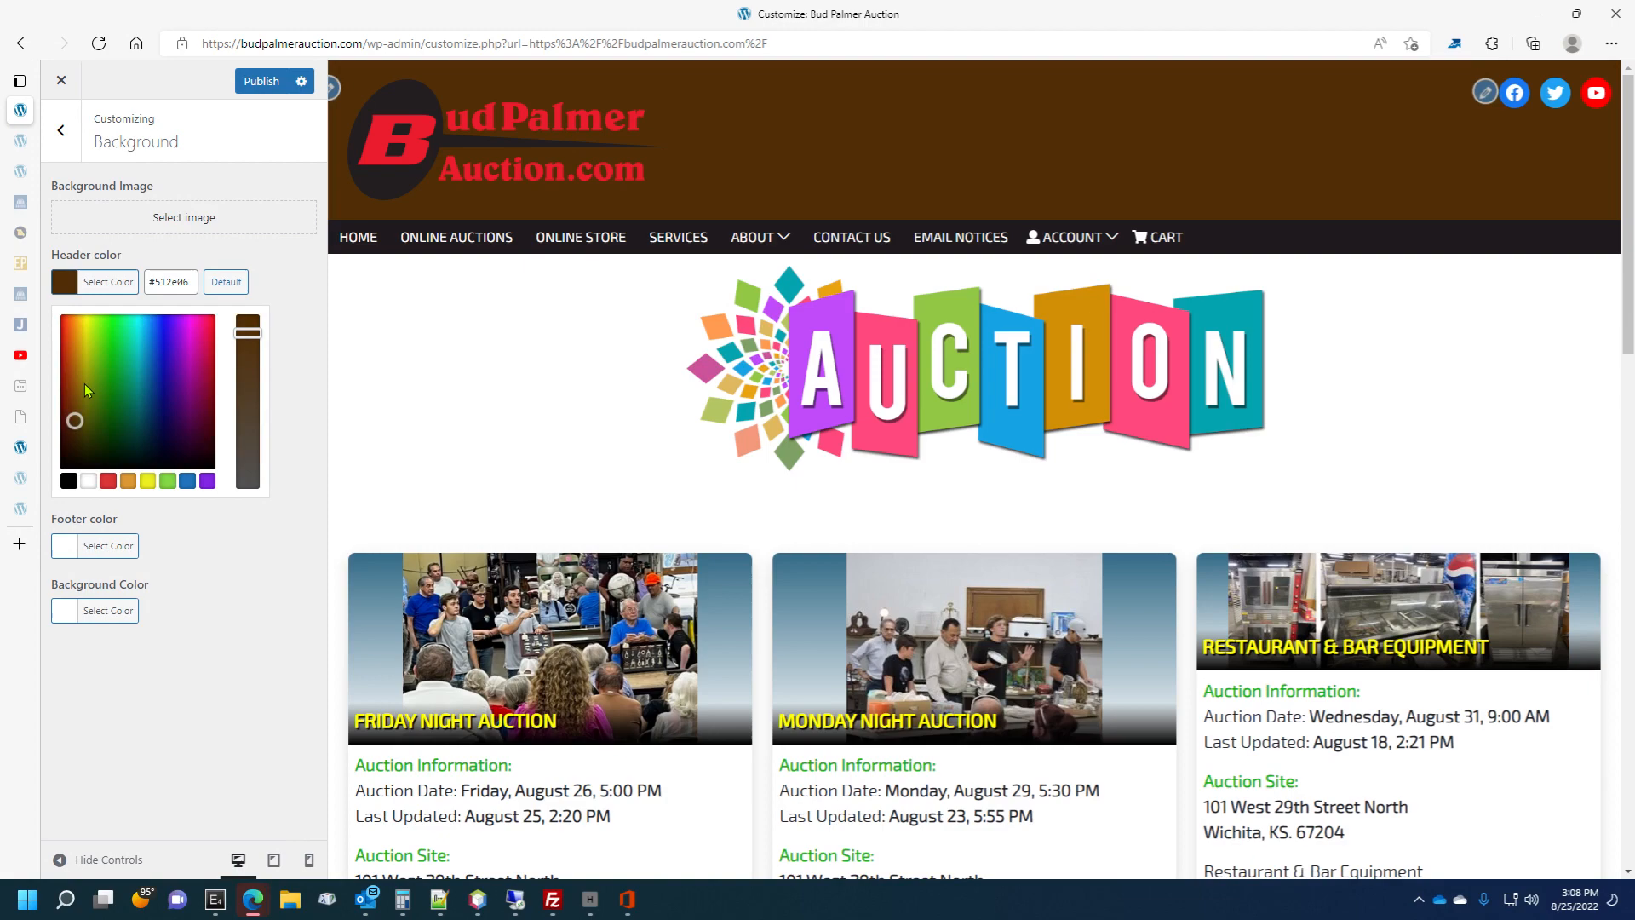
click(85, 384)
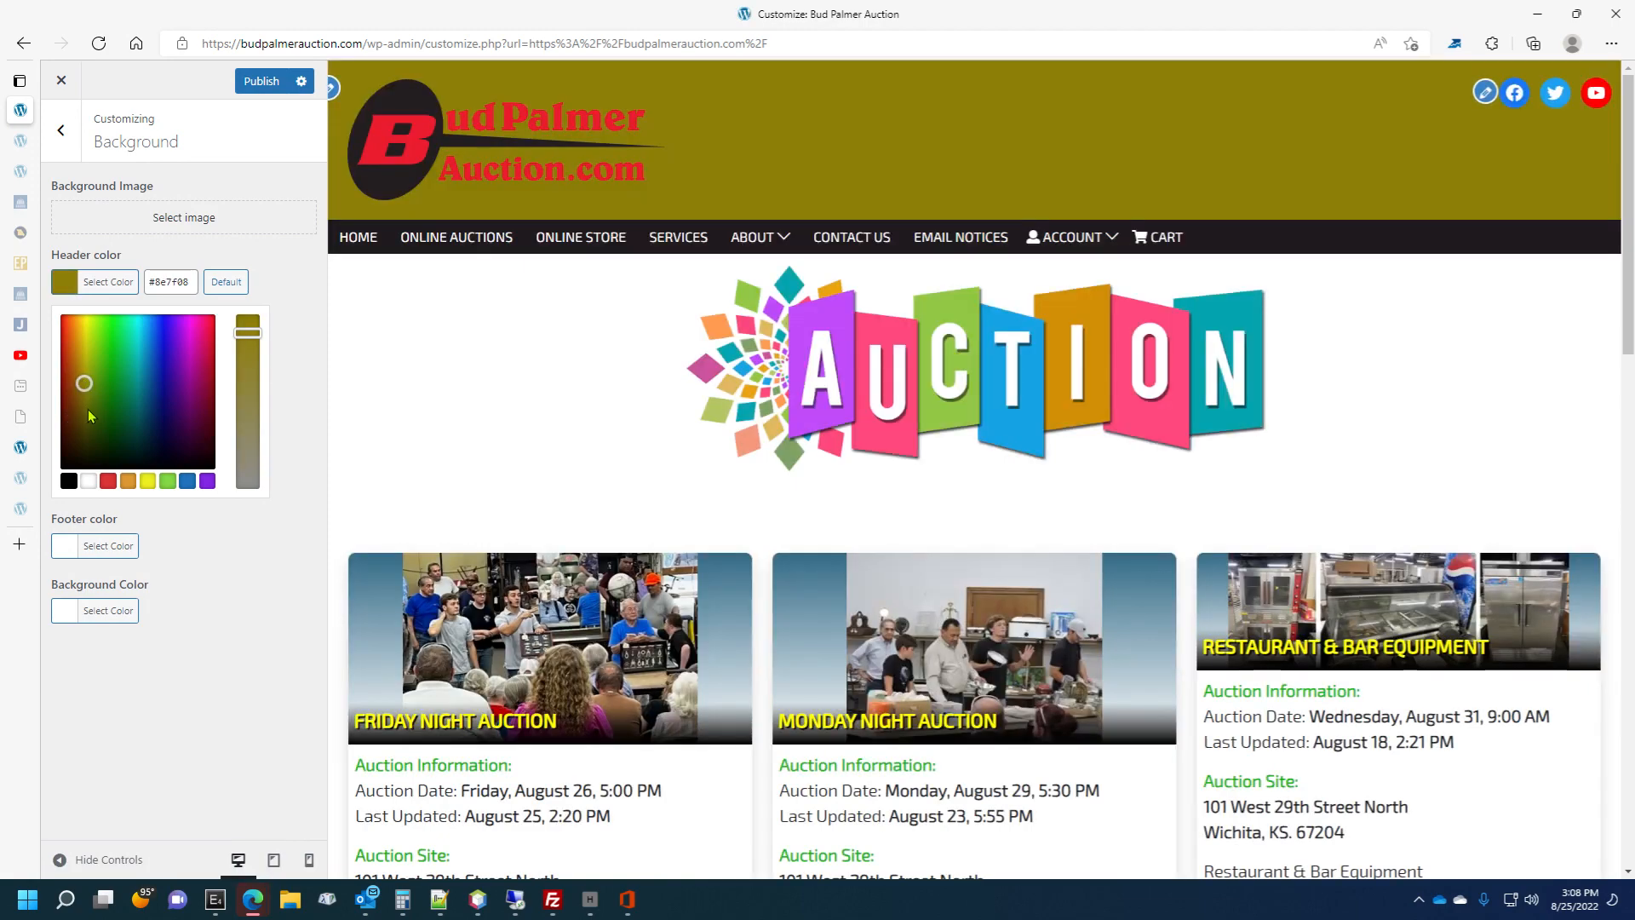
click(89, 415)
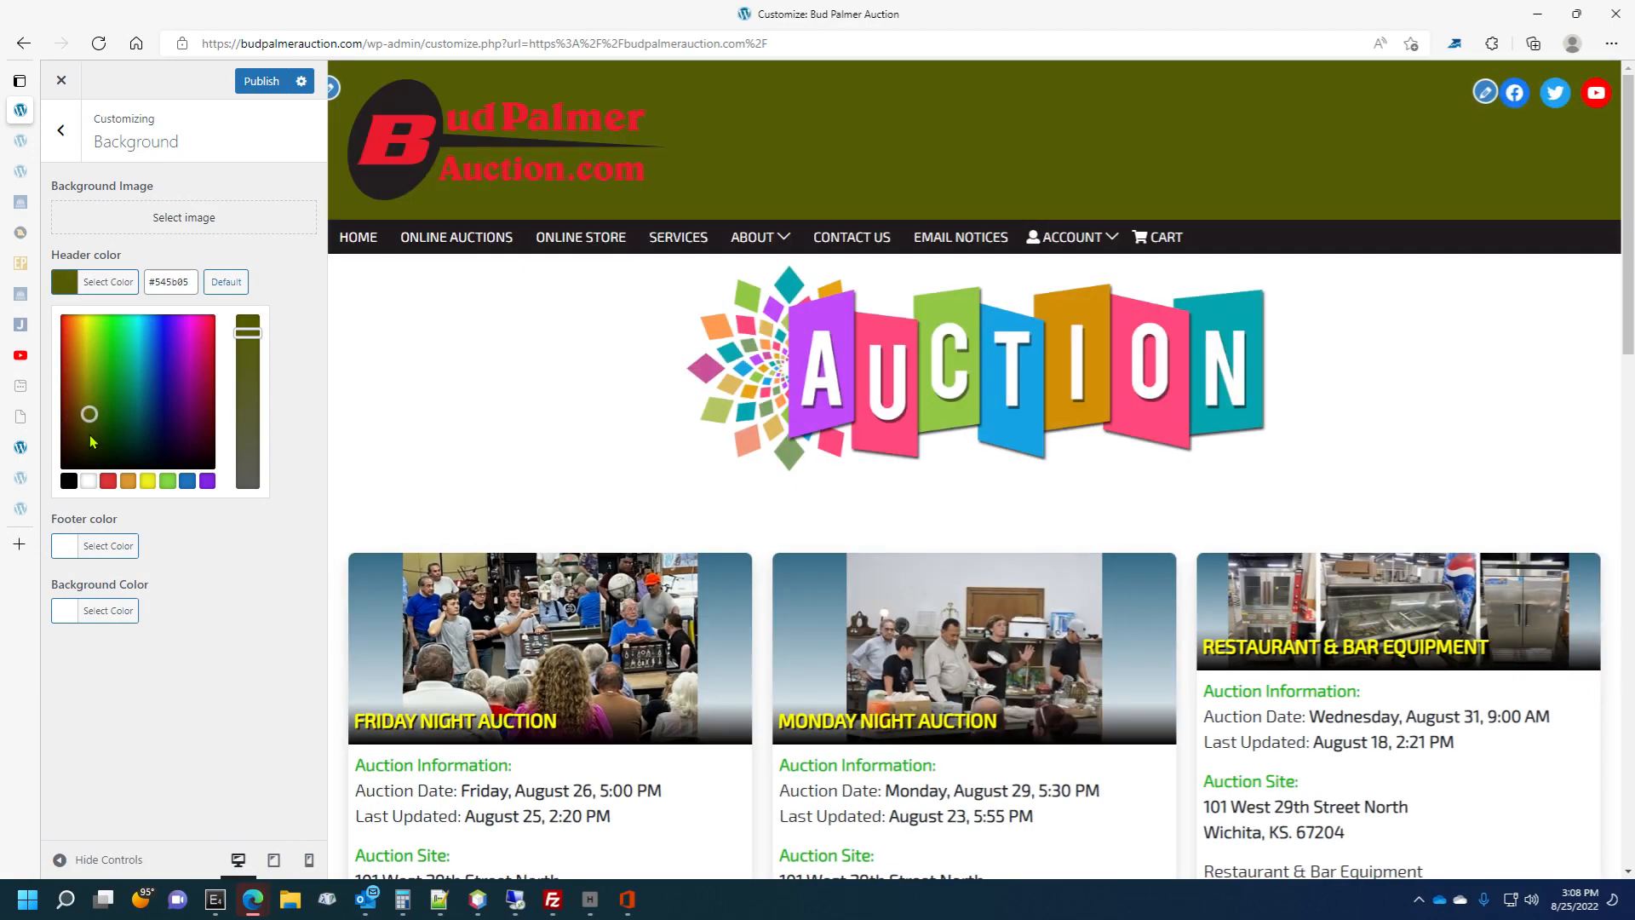
click(92, 347)
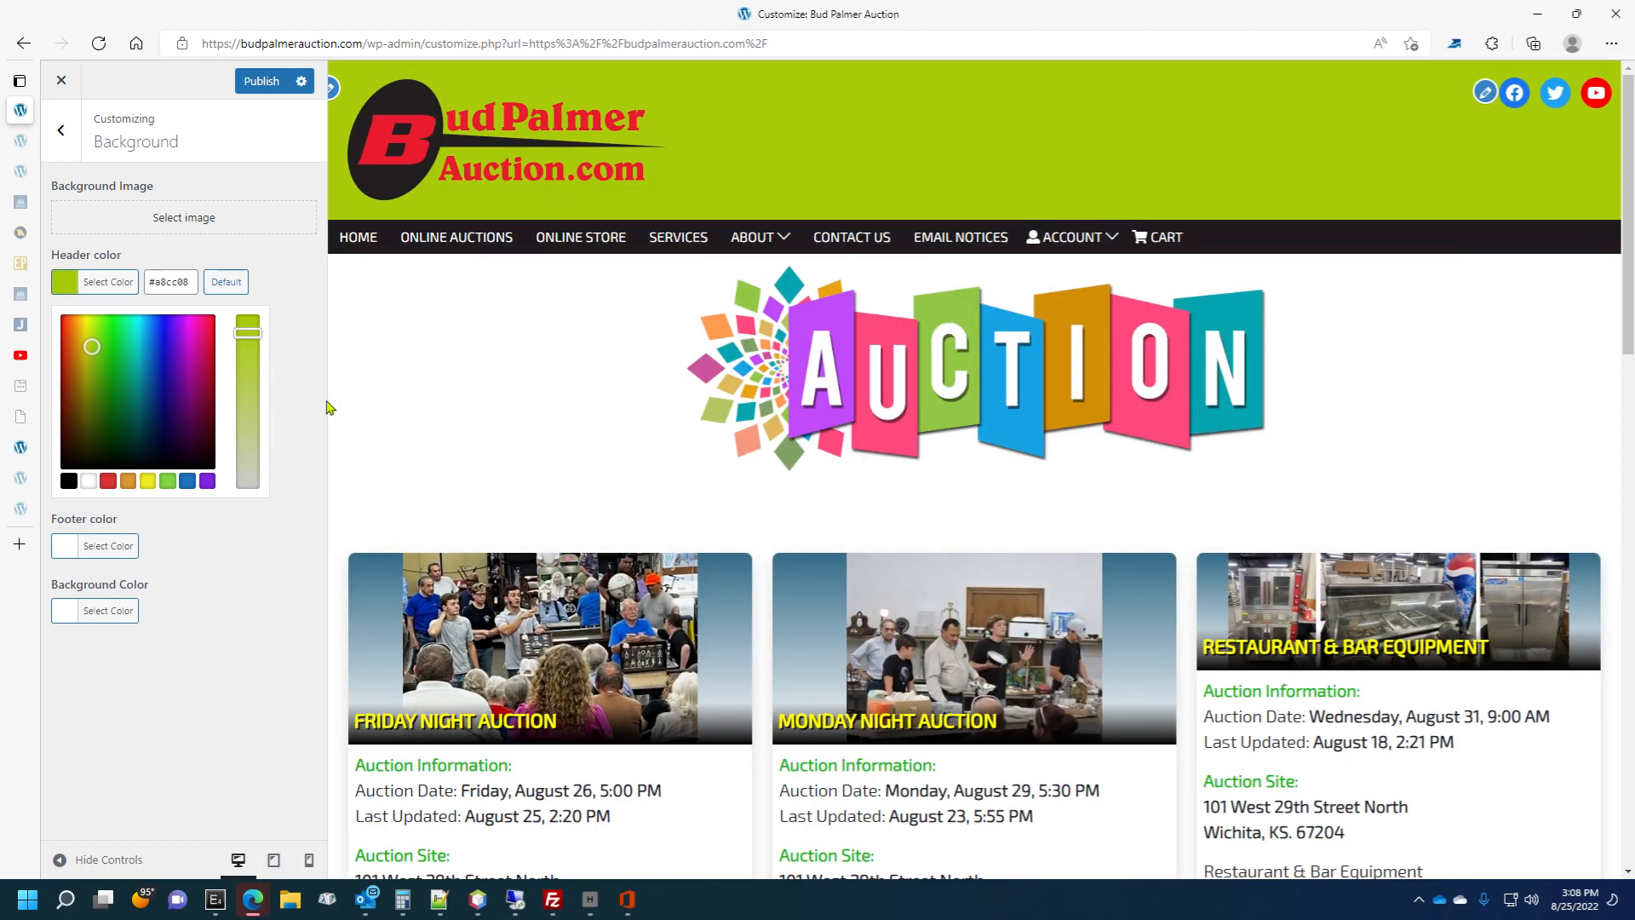
Set the footer color to orange (#dd9933) and check it in the page preview.
scroll(474, 417, down, 15)
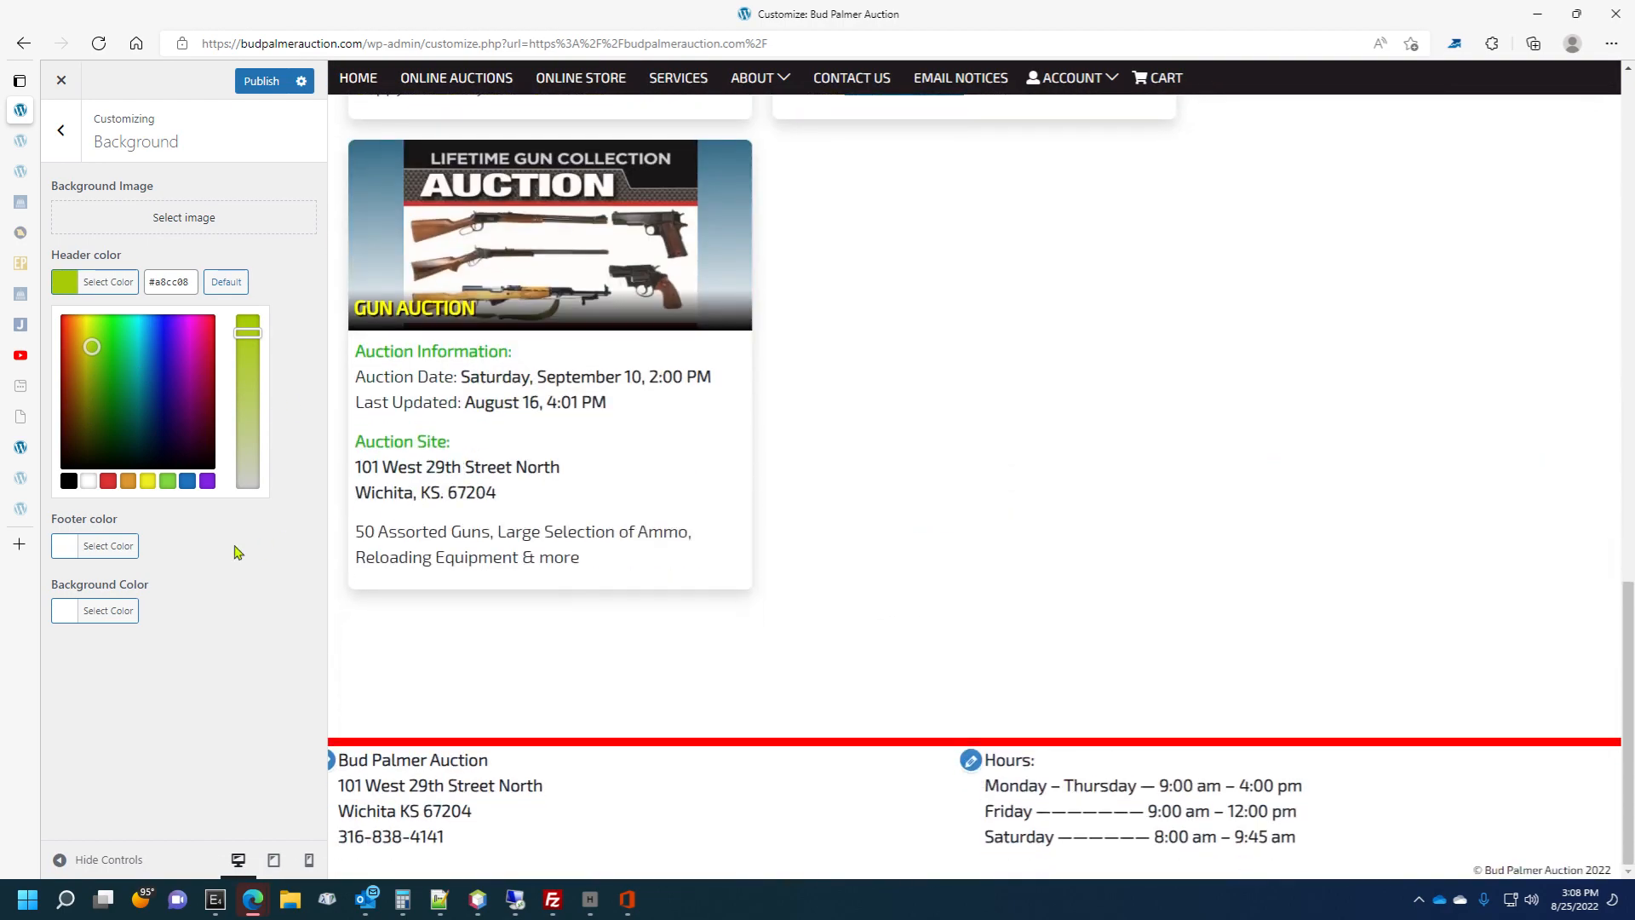
click(108, 546)
click(127, 547)
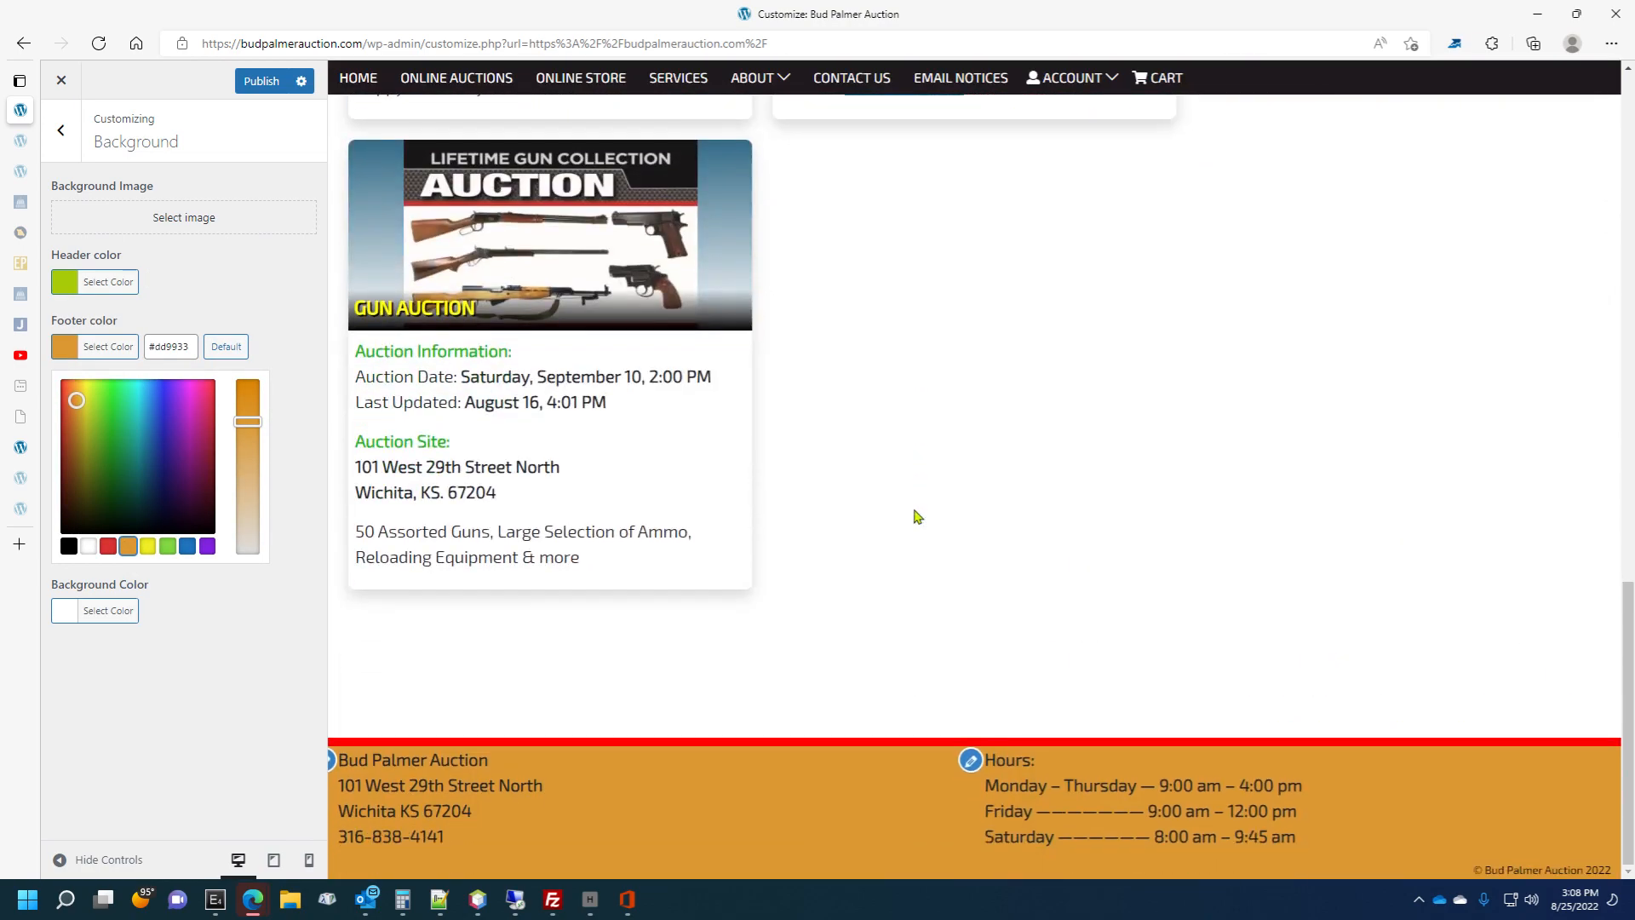
scroll(917, 516, up, 15)
scroll(918, 511, down, 15)
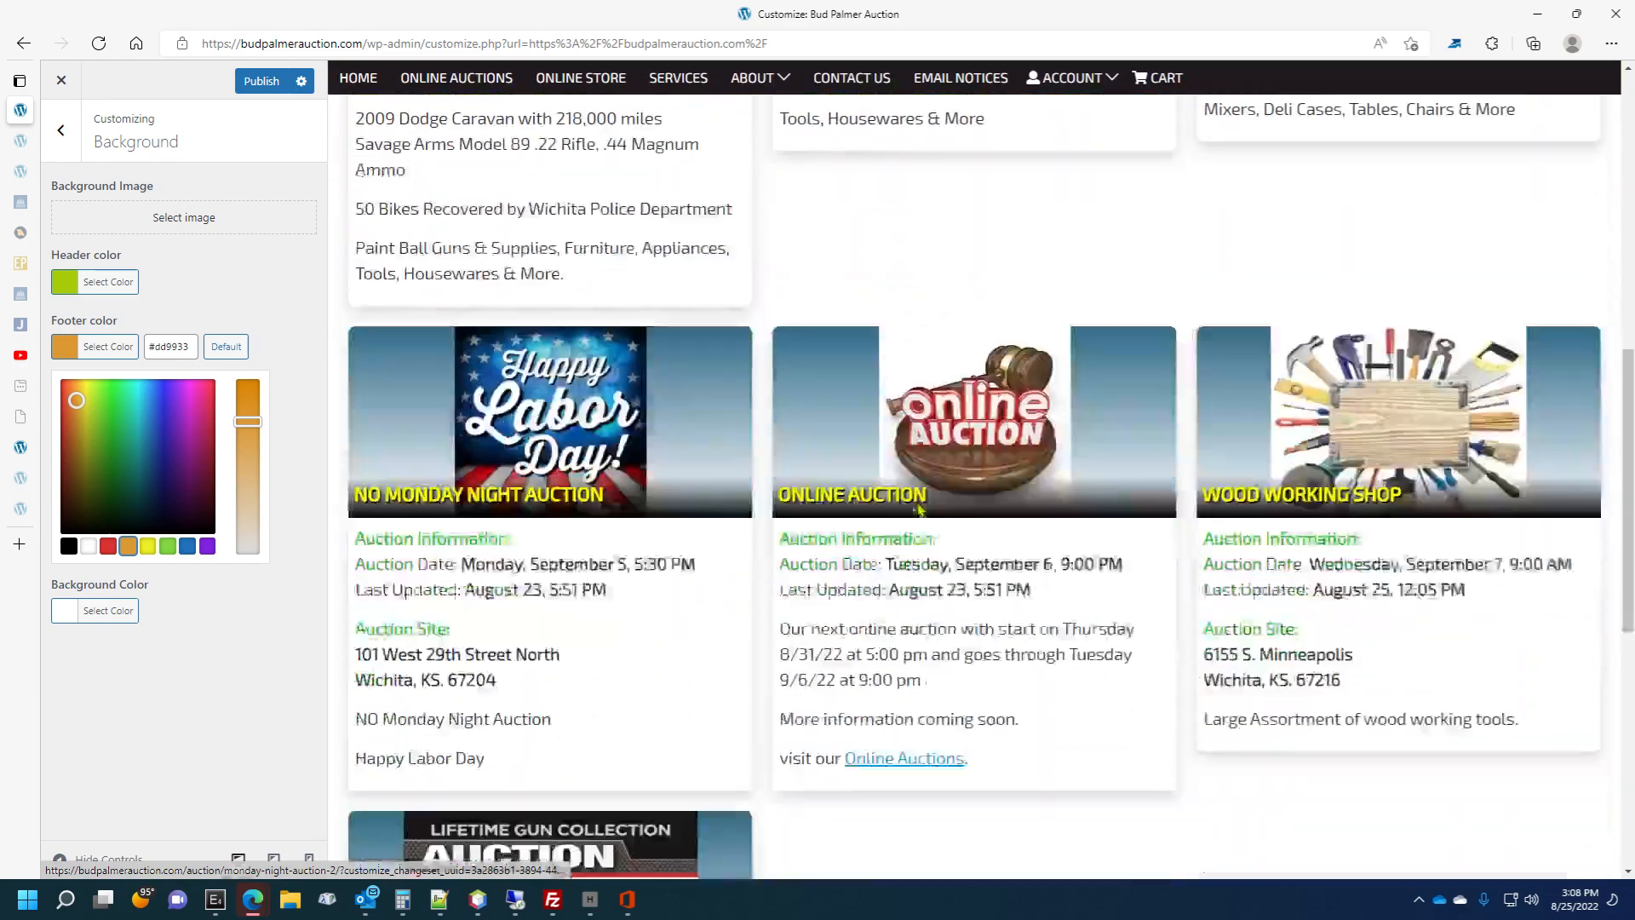
scroll(920, 509, up, 15)
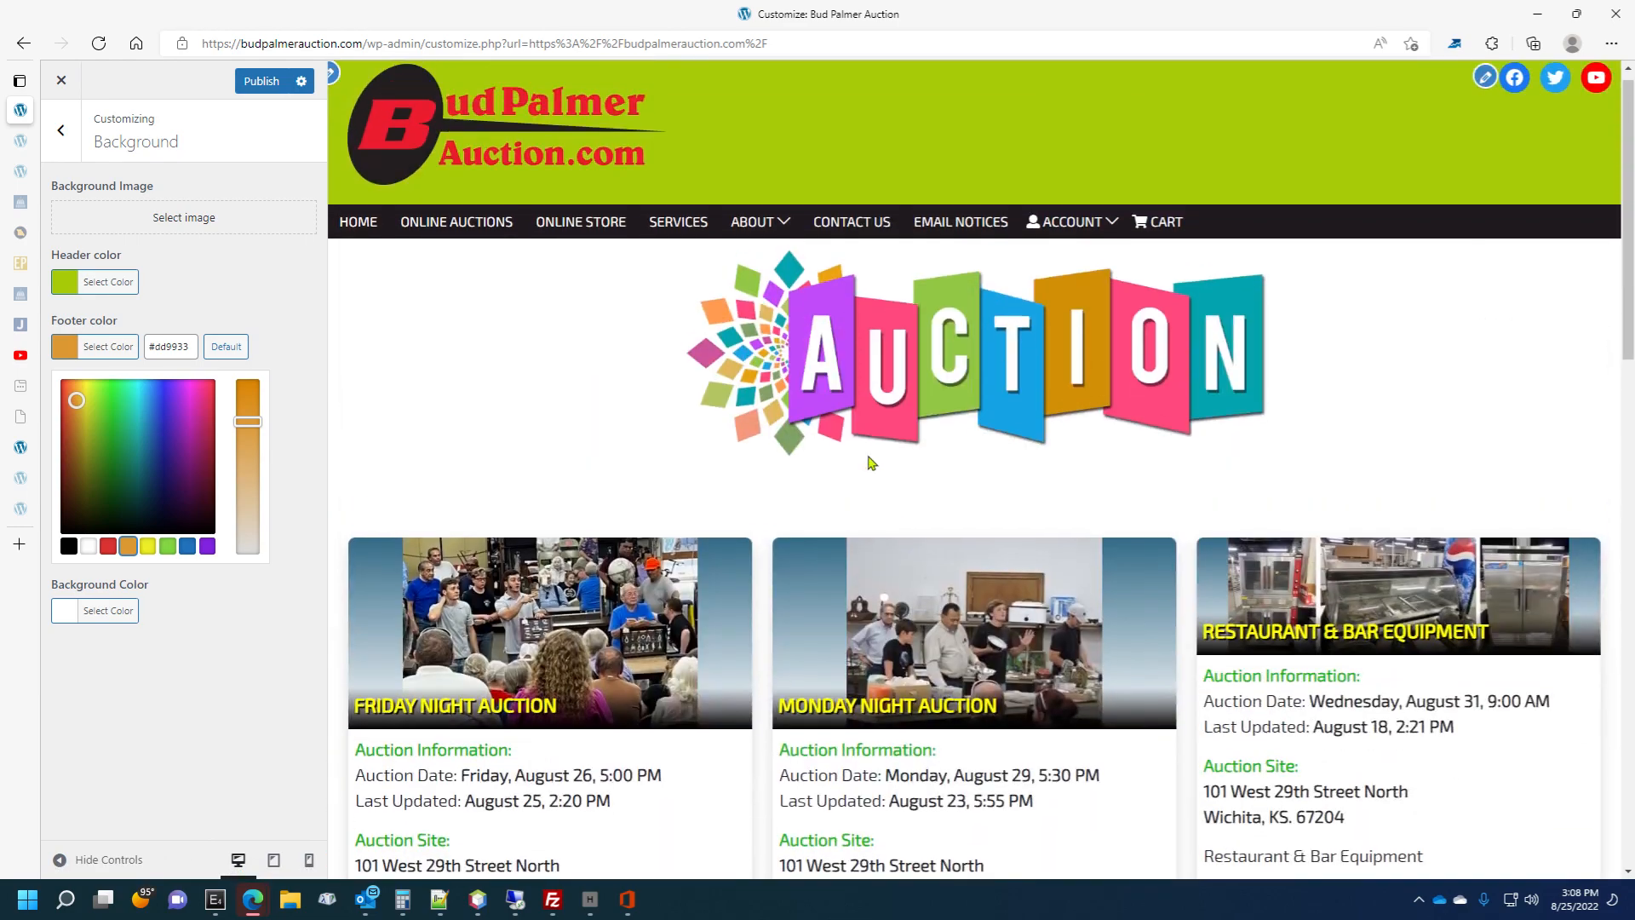
Set the background color to light red (#ff7070) and review it along the whole page preview.
click(102, 610)
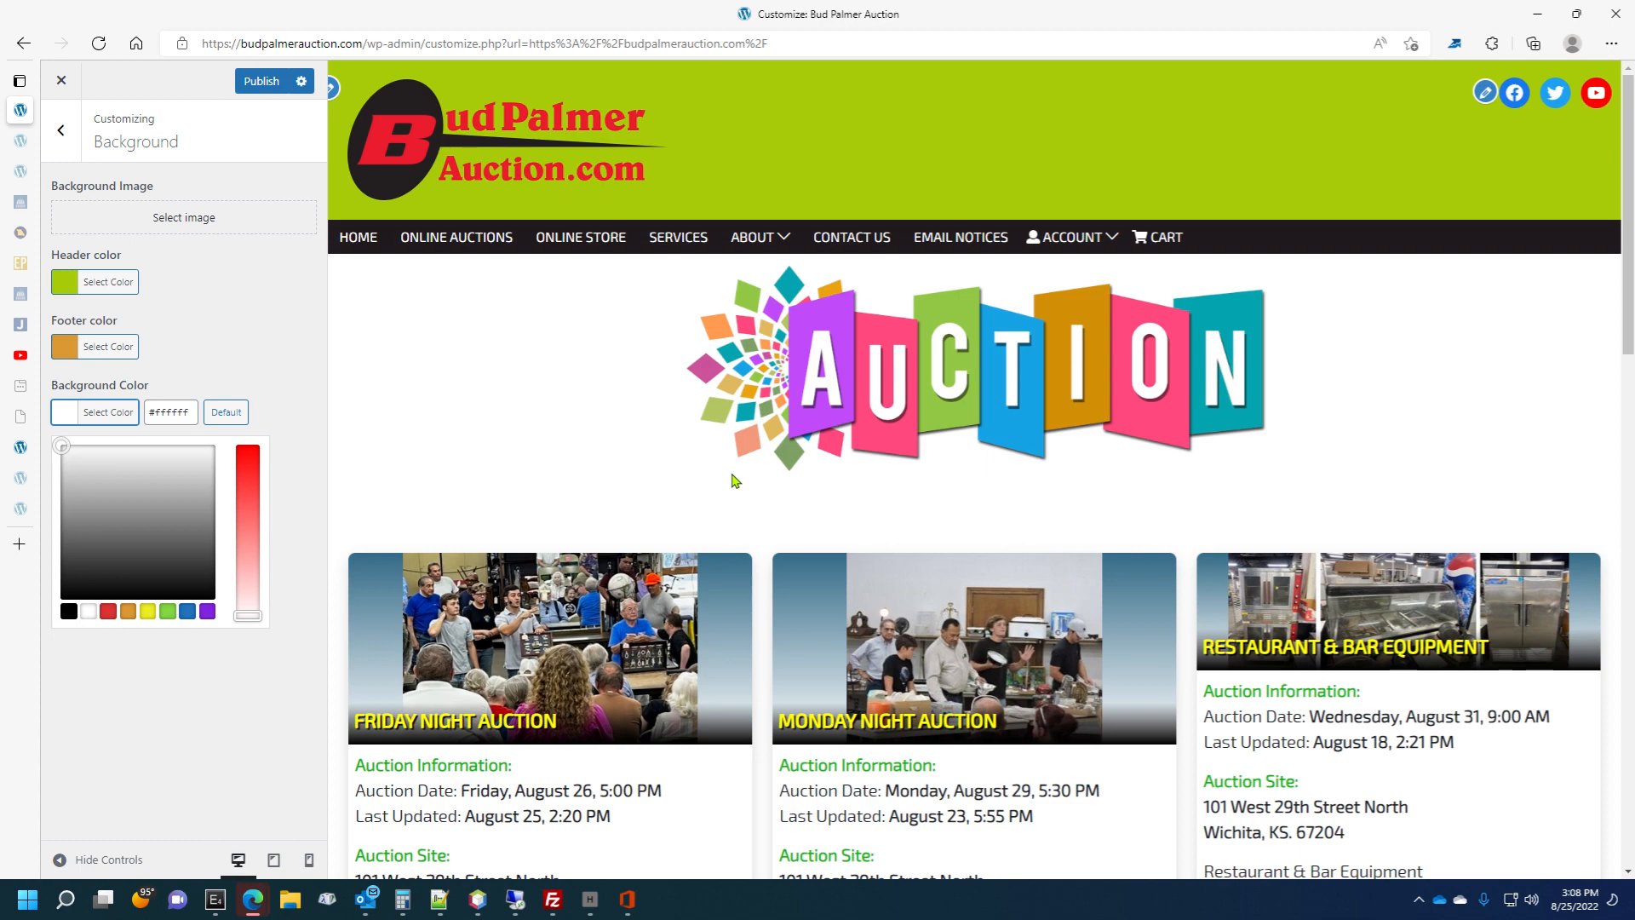
click(246, 529)
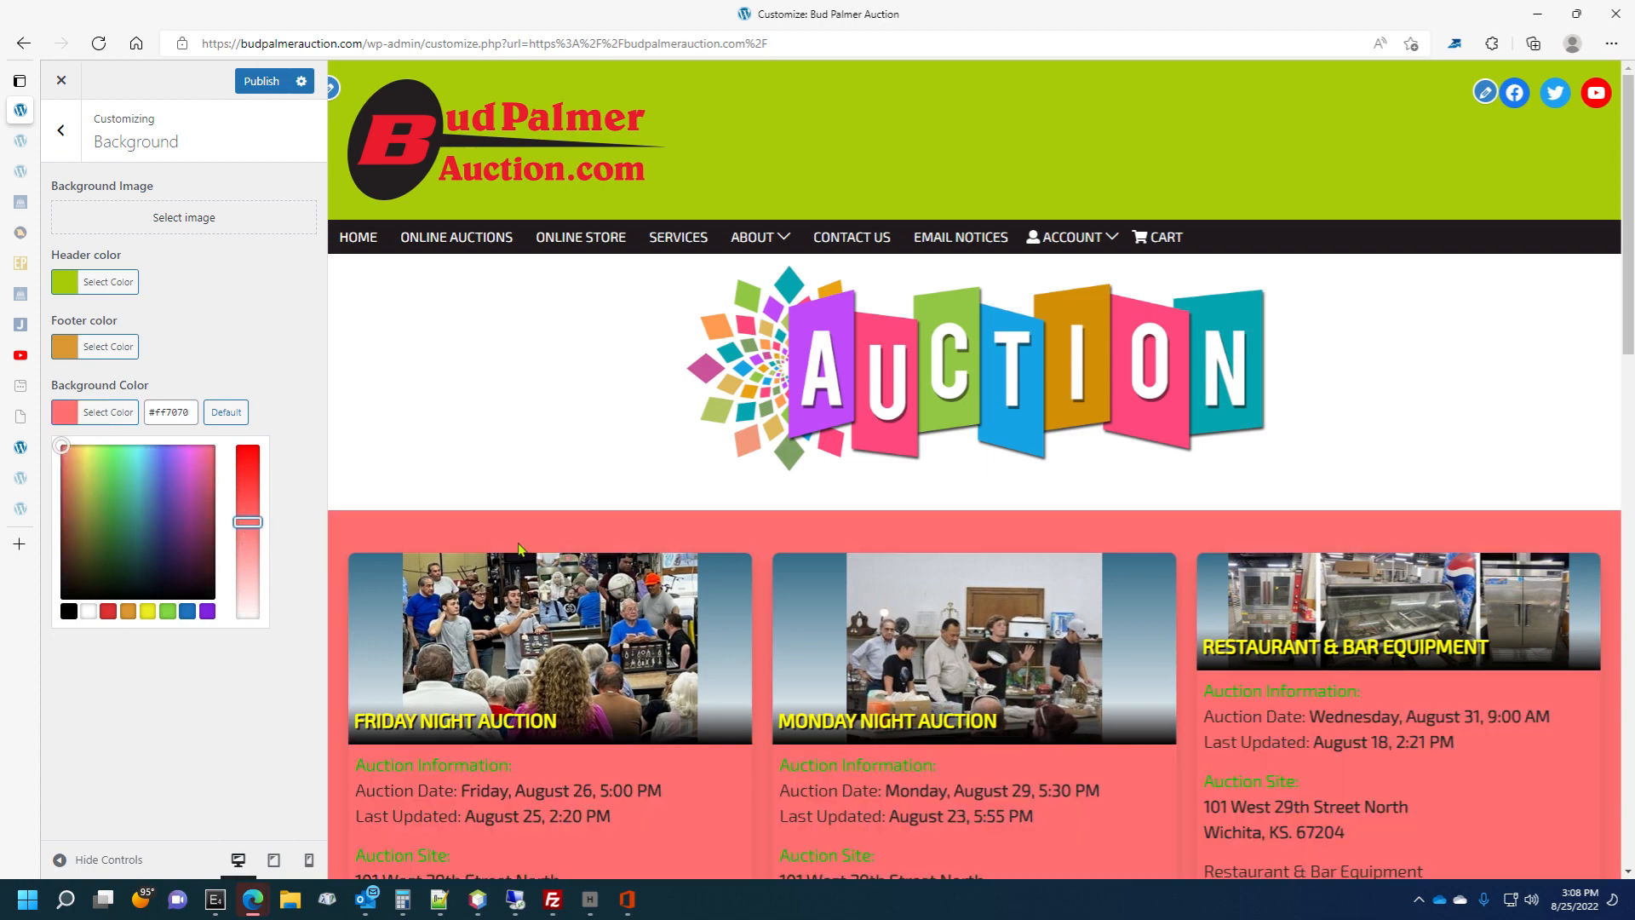
scroll(554, 530, down, 15)
scroll(554, 533, up, 15)
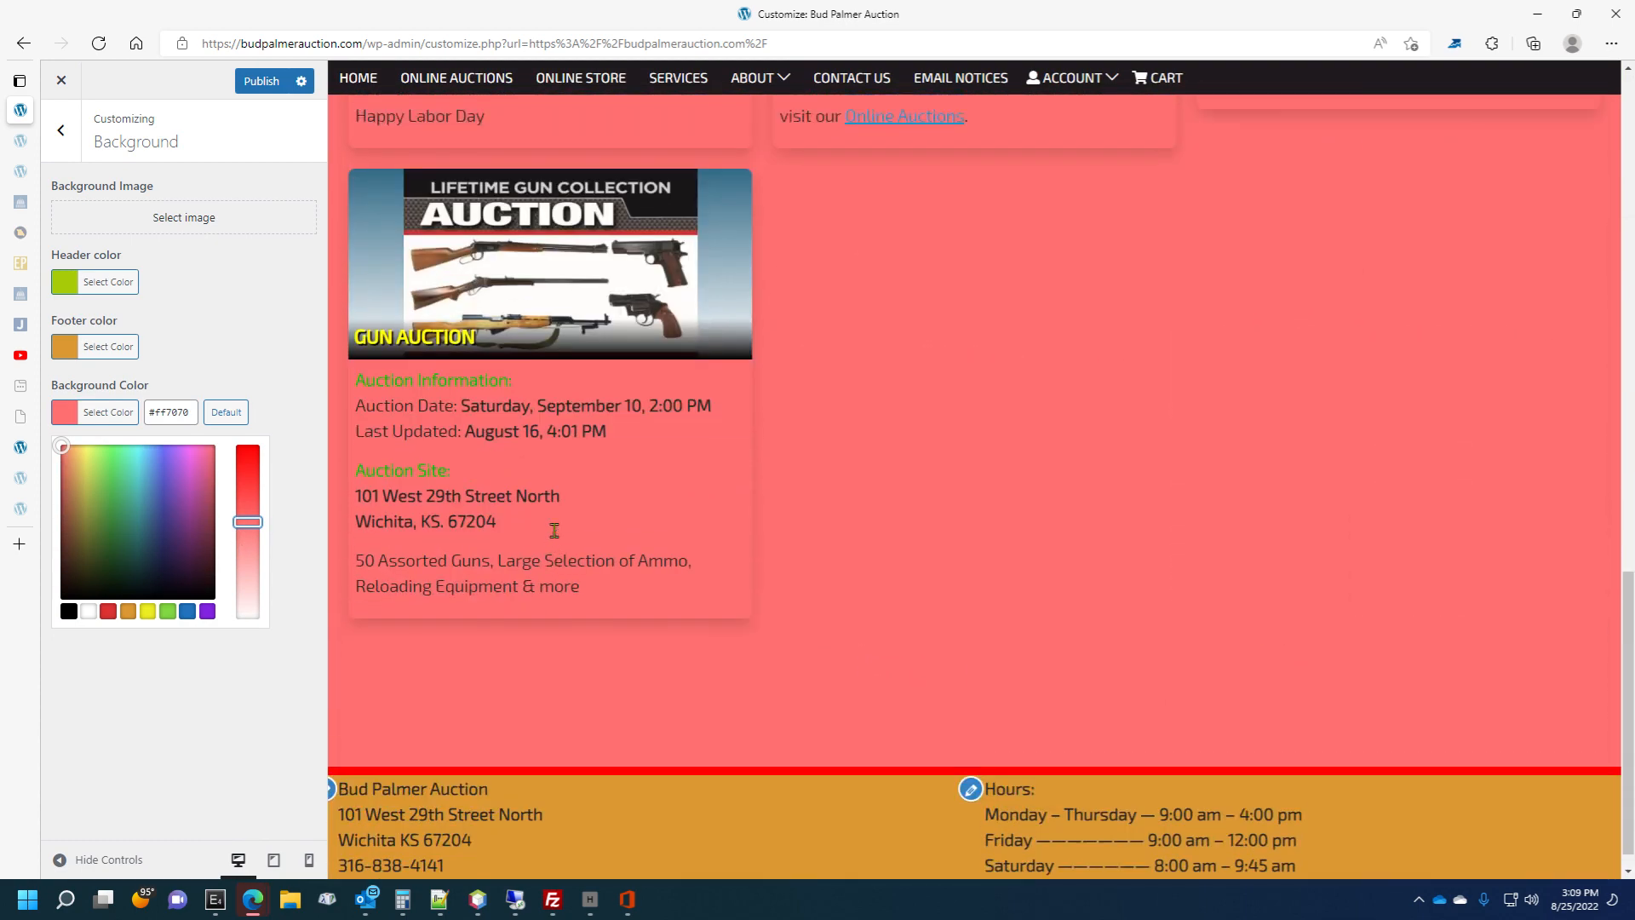
scroll(555, 537, down, 8)
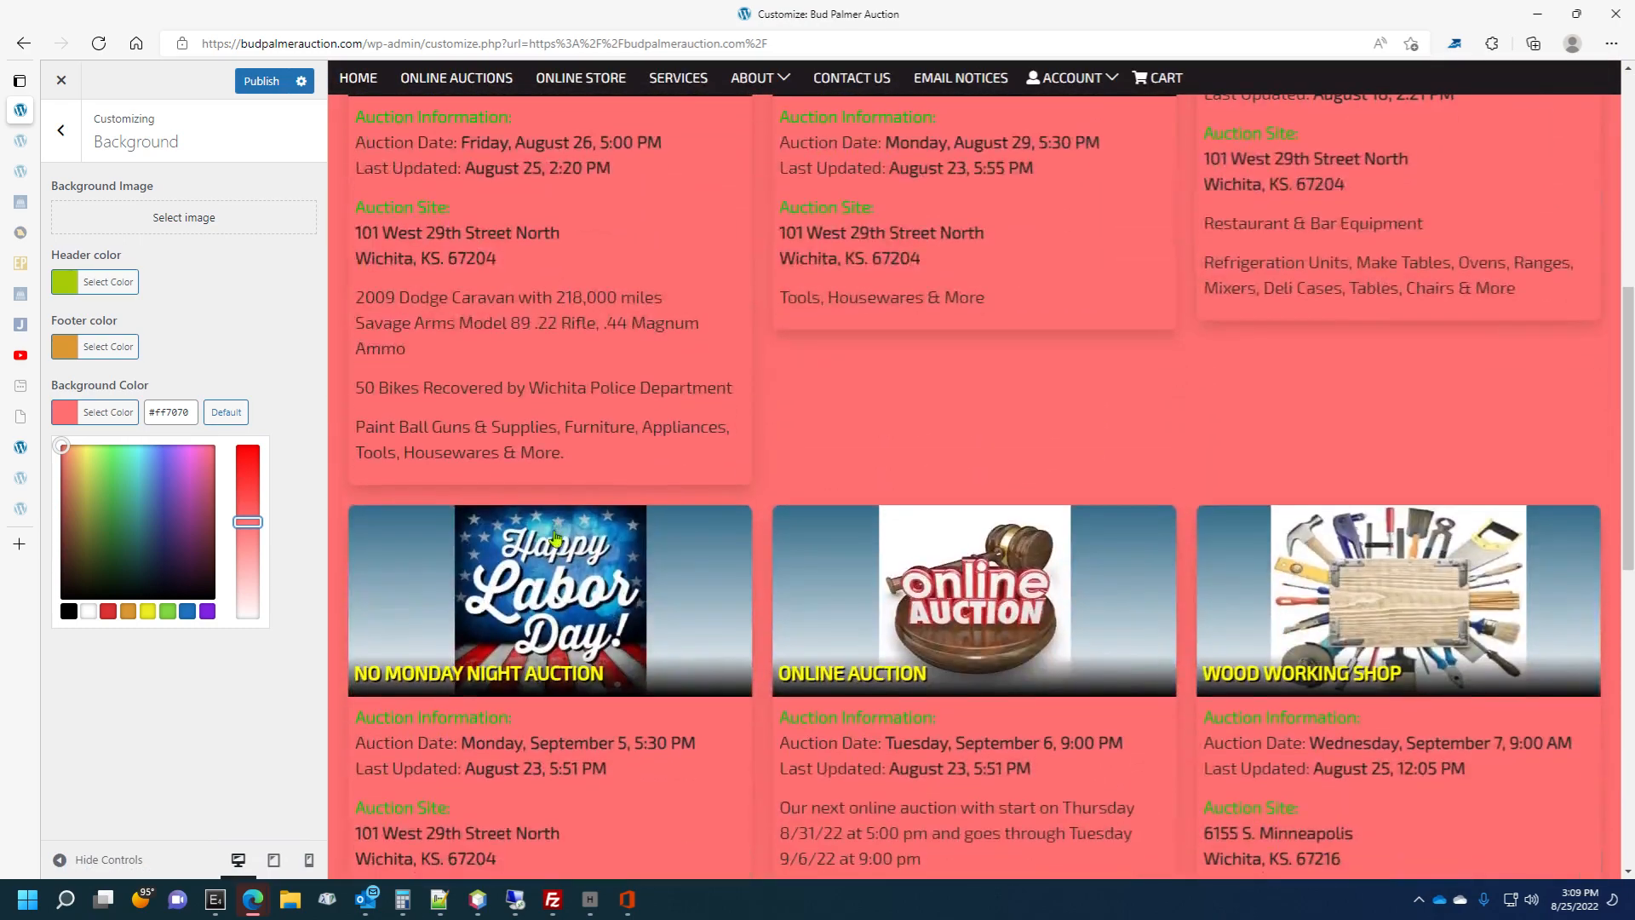
scroll(555, 538, up, 9)
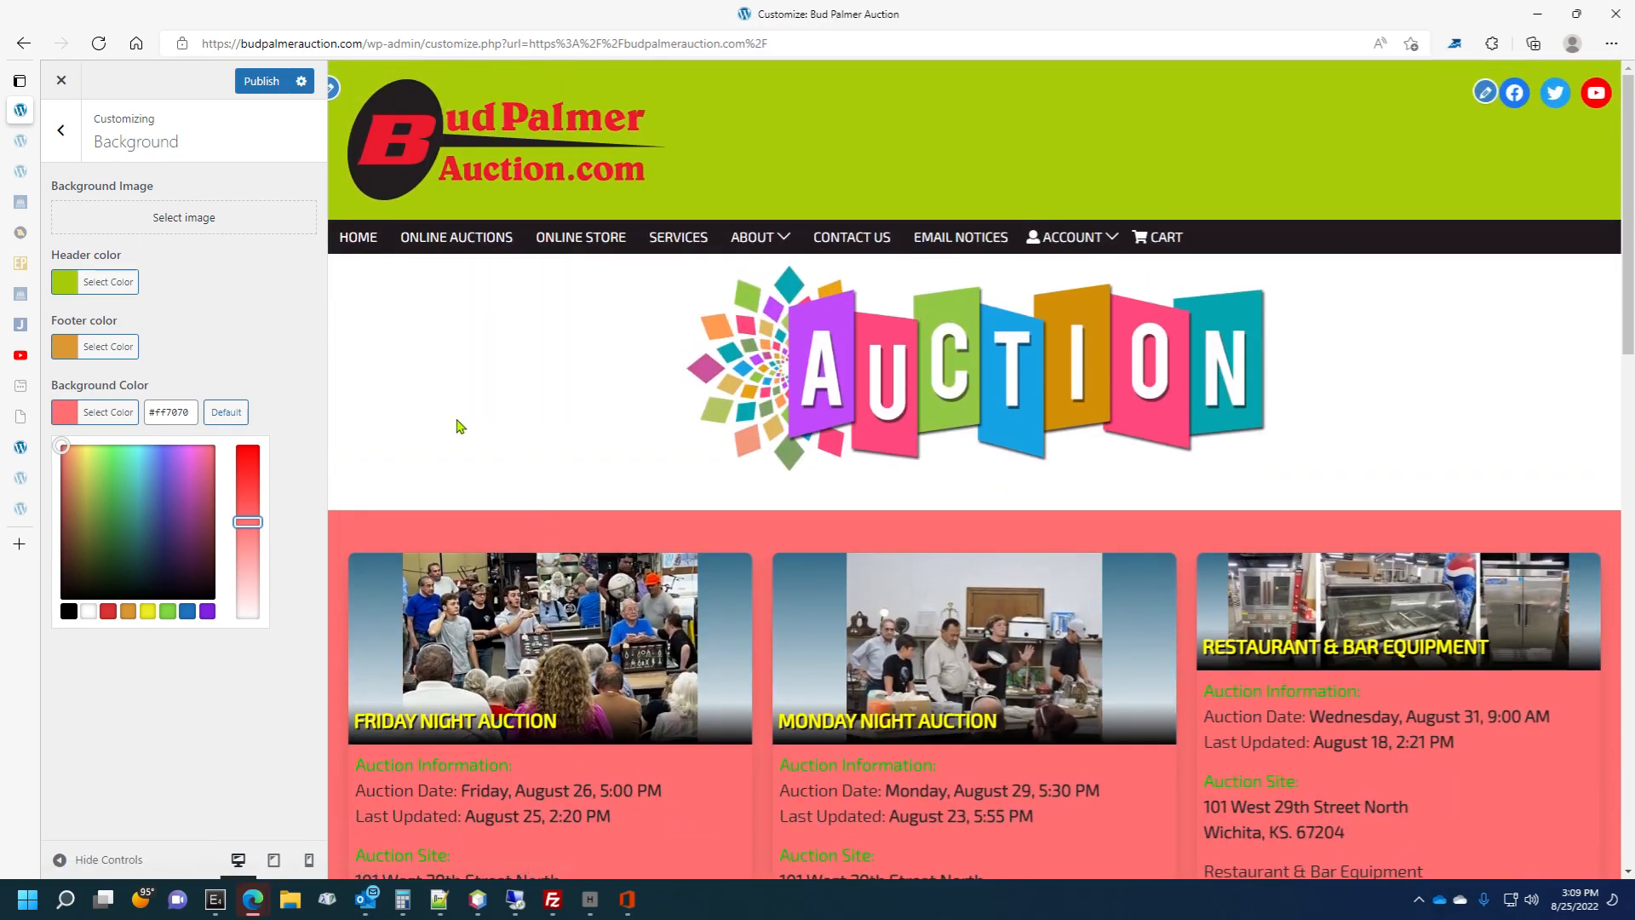
Return the header color in the Background settings to white (#ffffff).
click(73, 143)
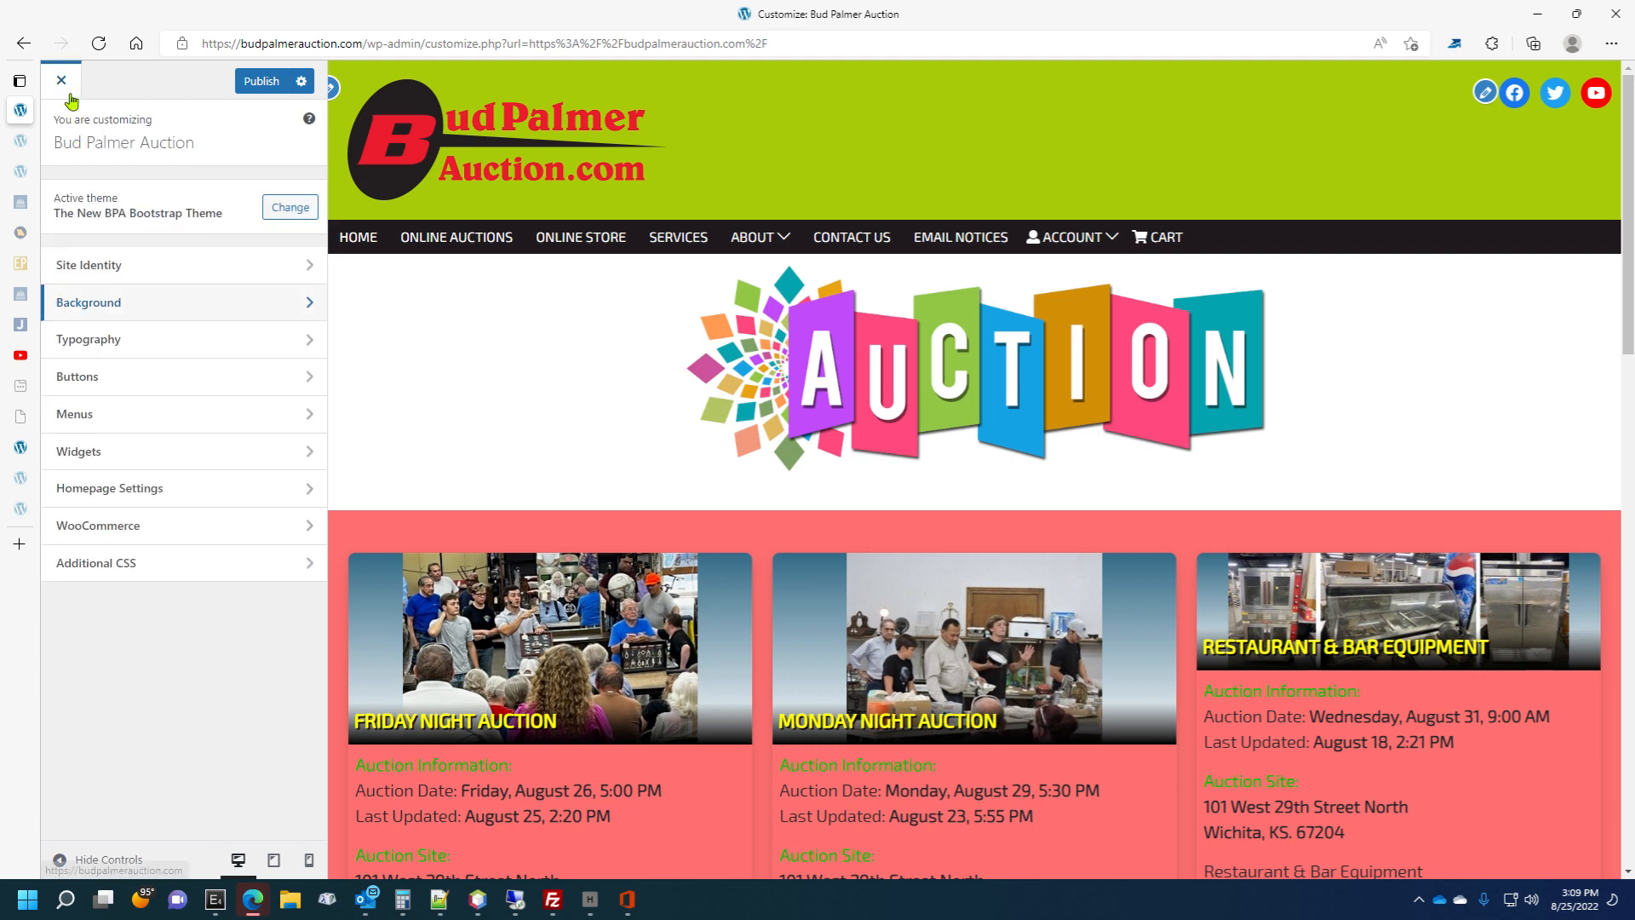
click(154, 304)
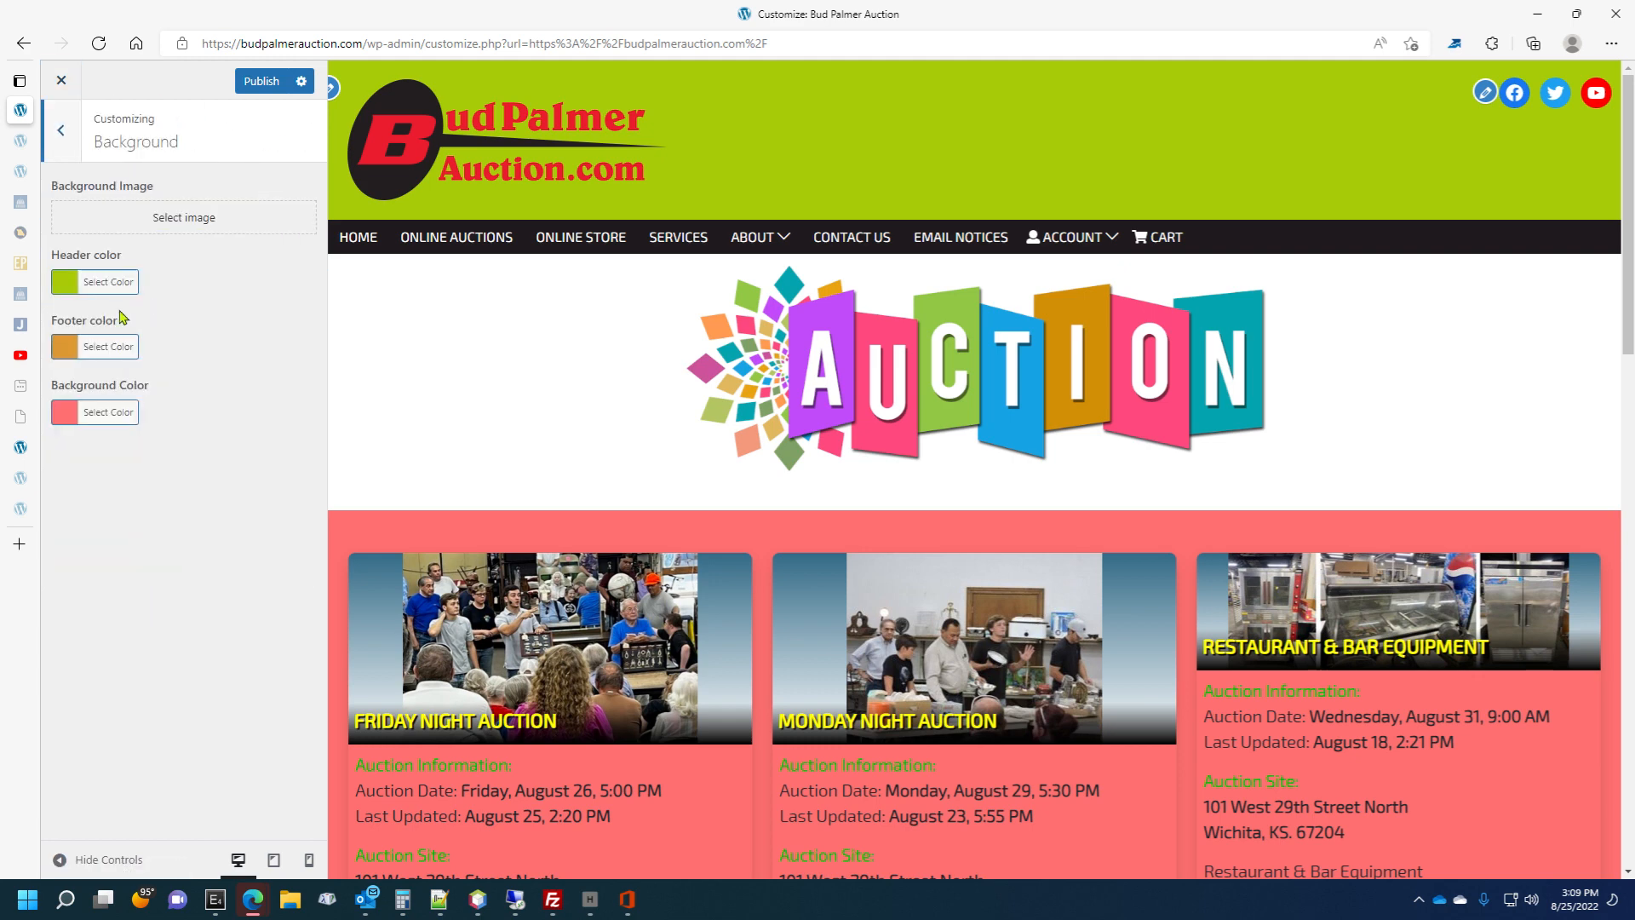
click(108, 282)
click(107, 481)
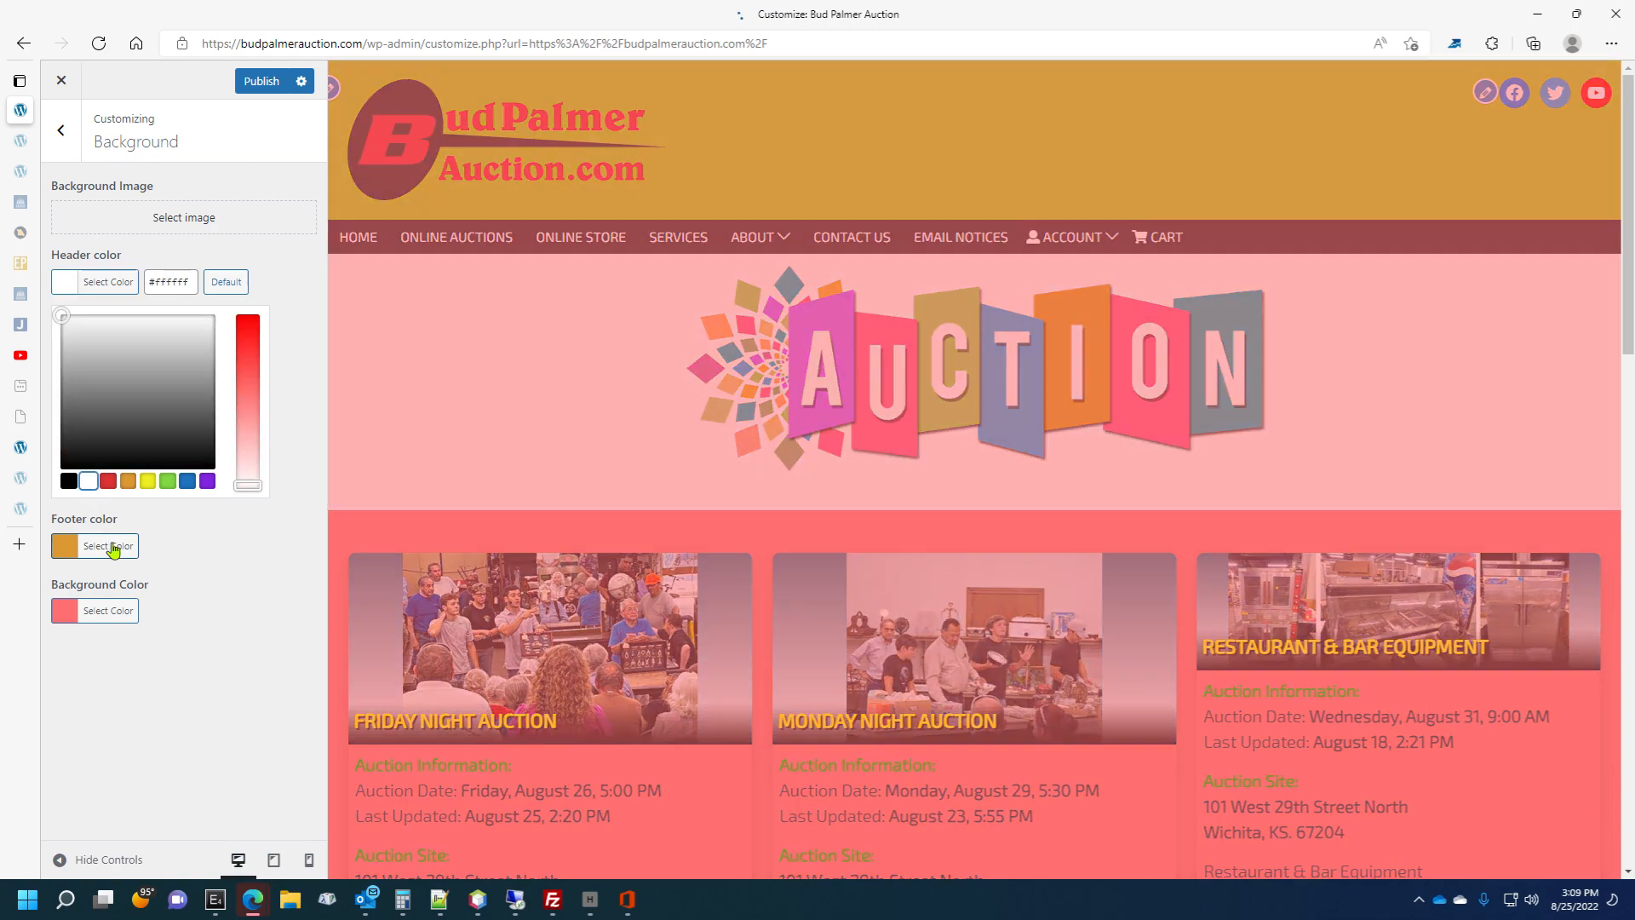
Set both the footer color and the background color back to white (#ffffff).
click(104, 546)
click(88, 546)
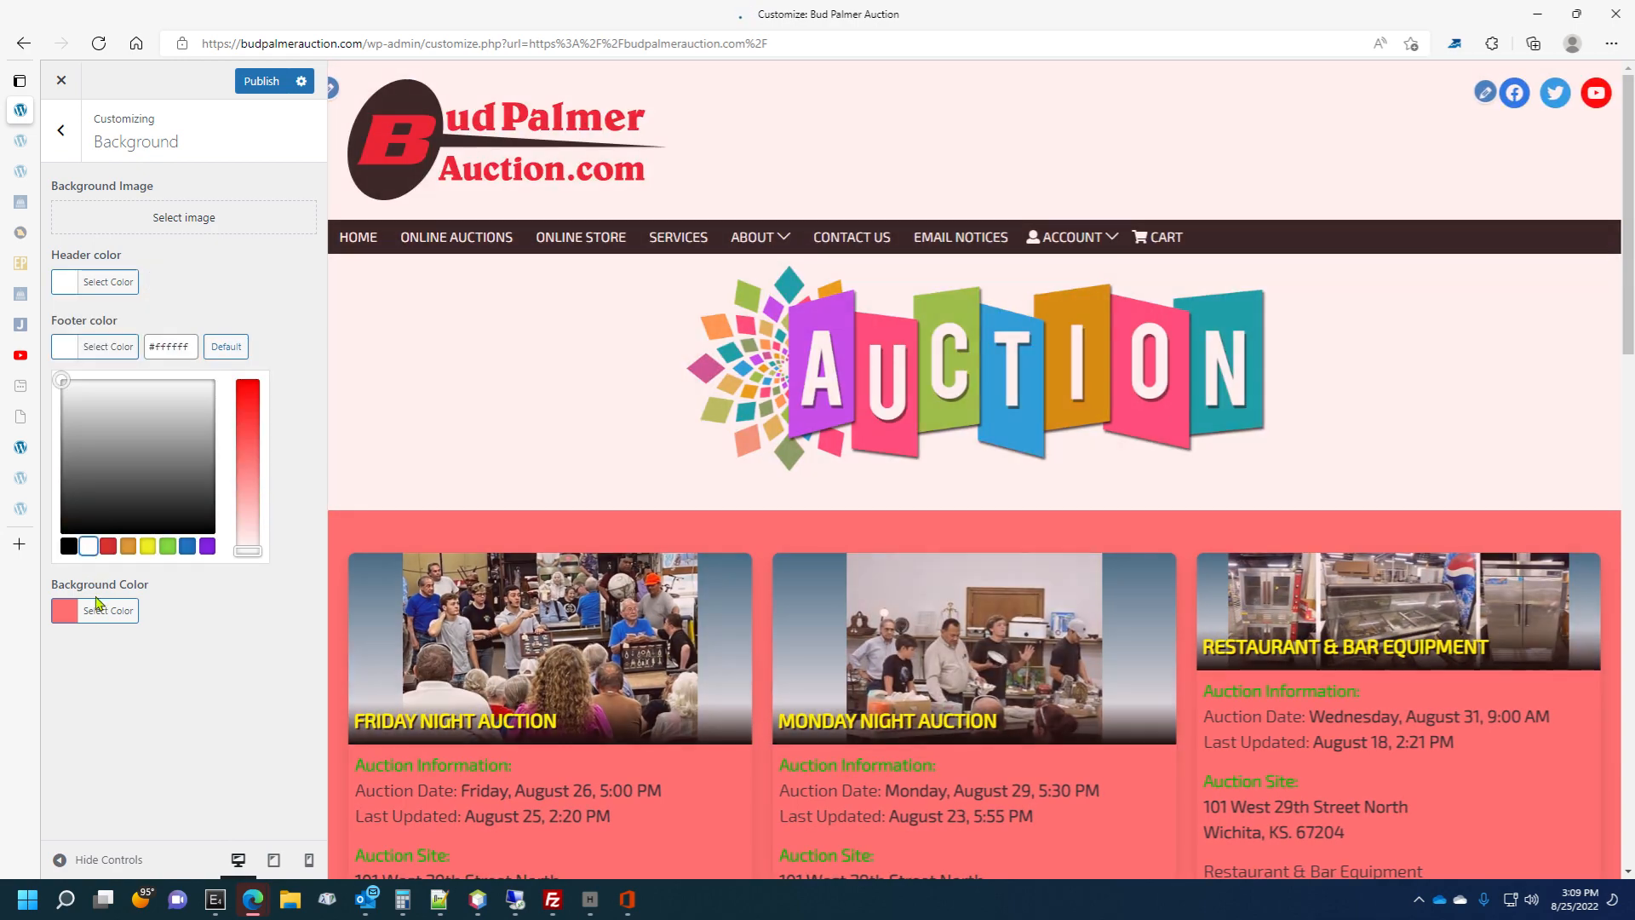
click(98, 610)
click(88, 611)
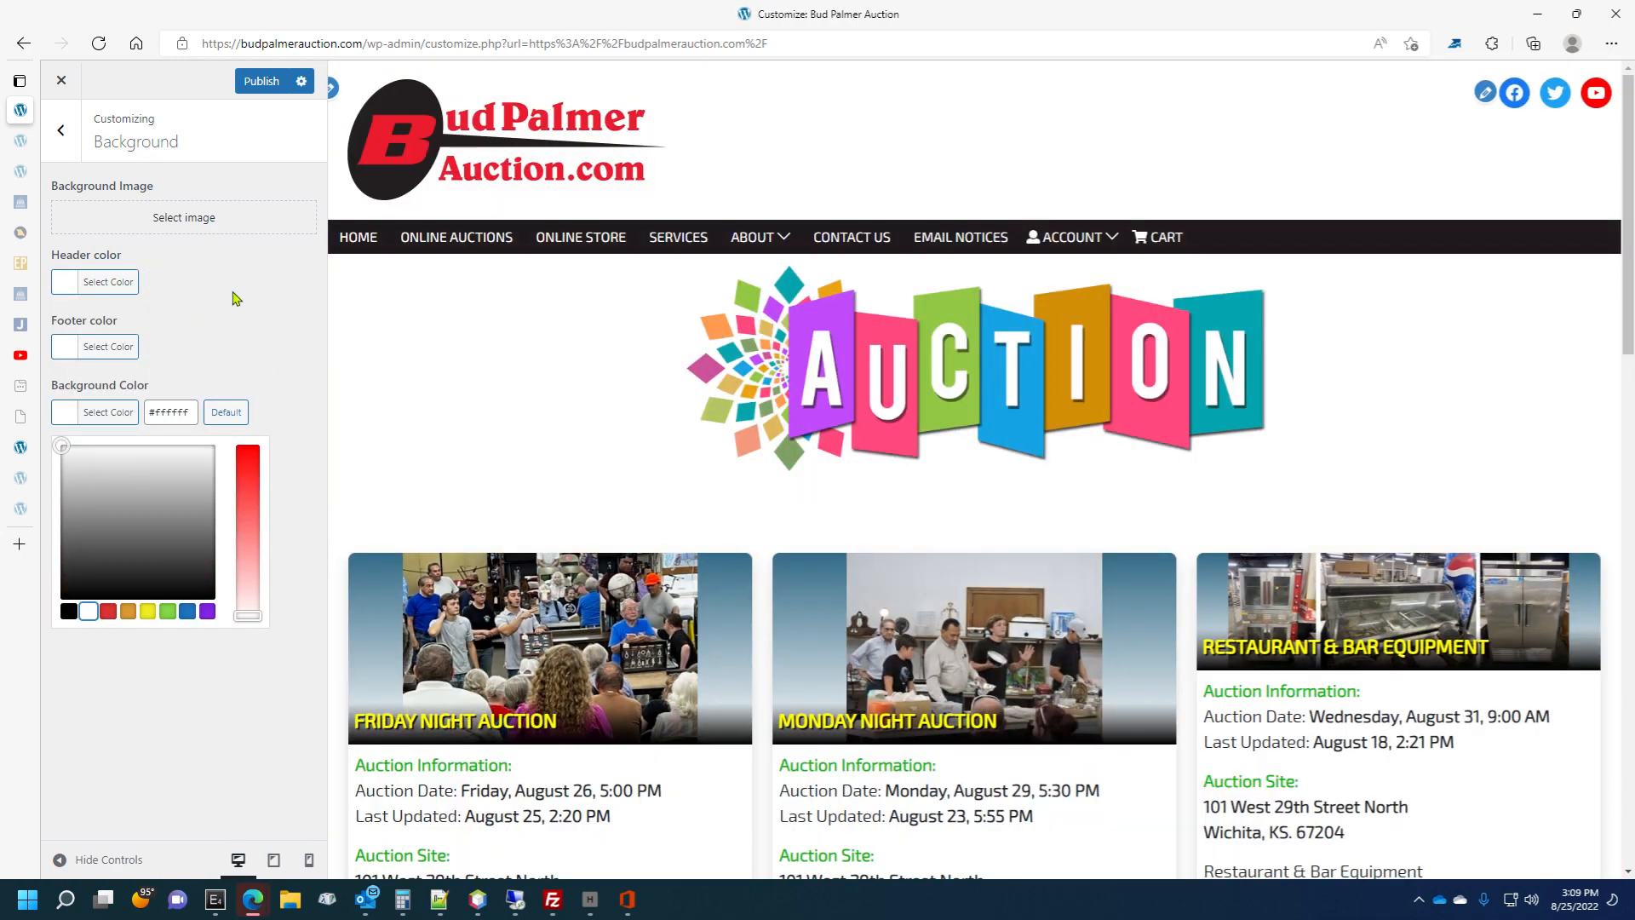
Review the heading, text and link color settings under Typography against the text in the page preview.
click(61, 129)
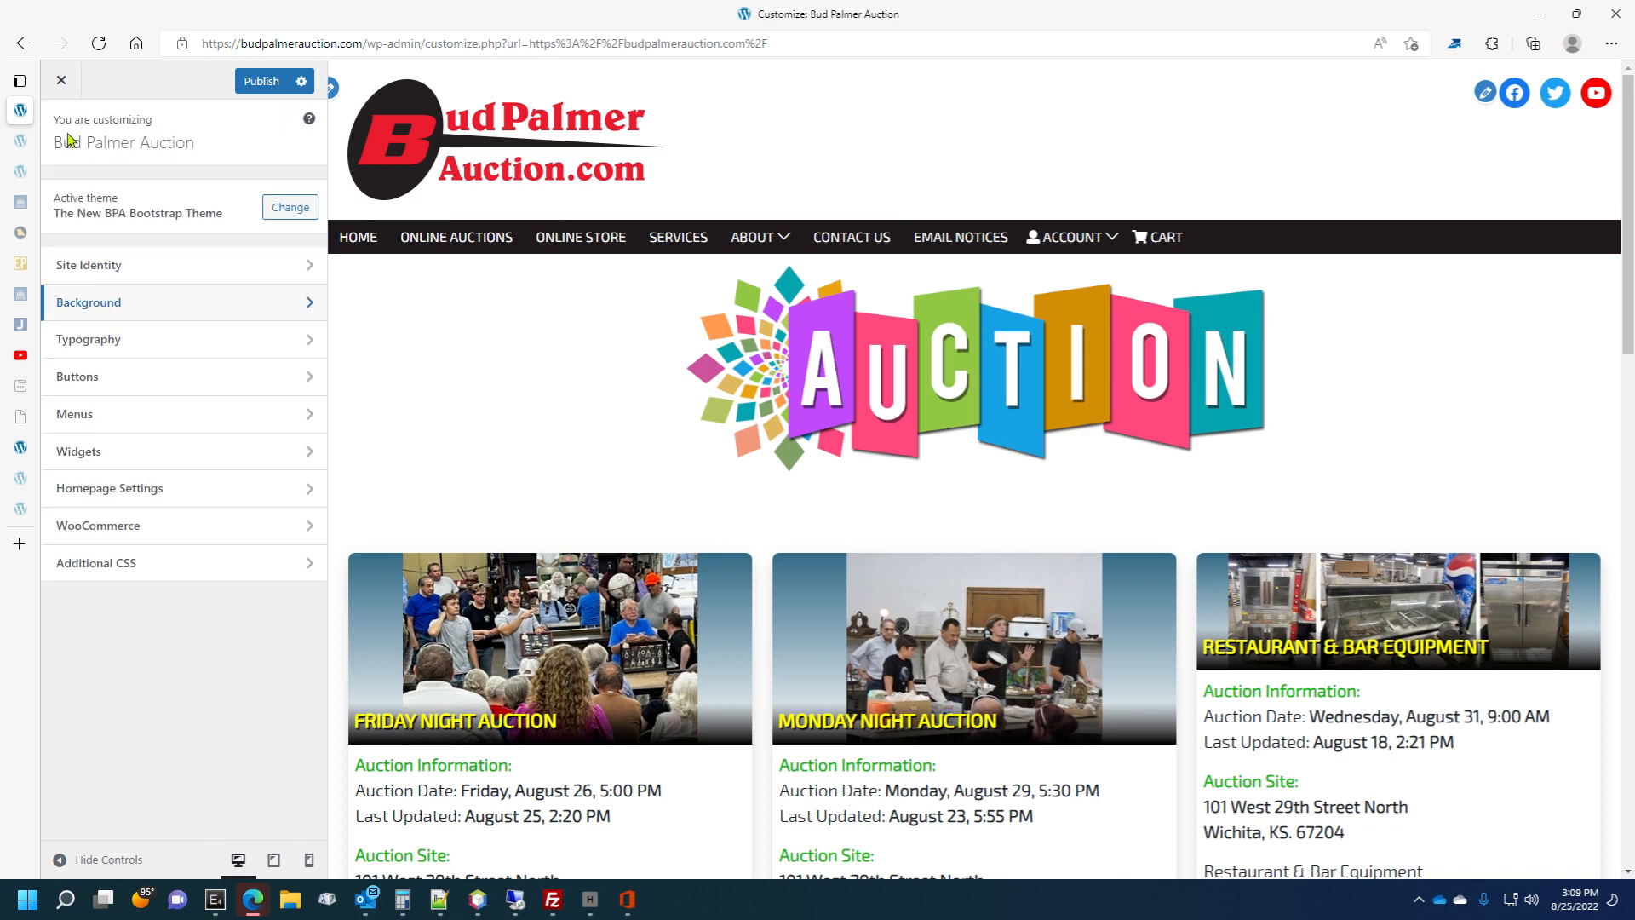
click(162, 348)
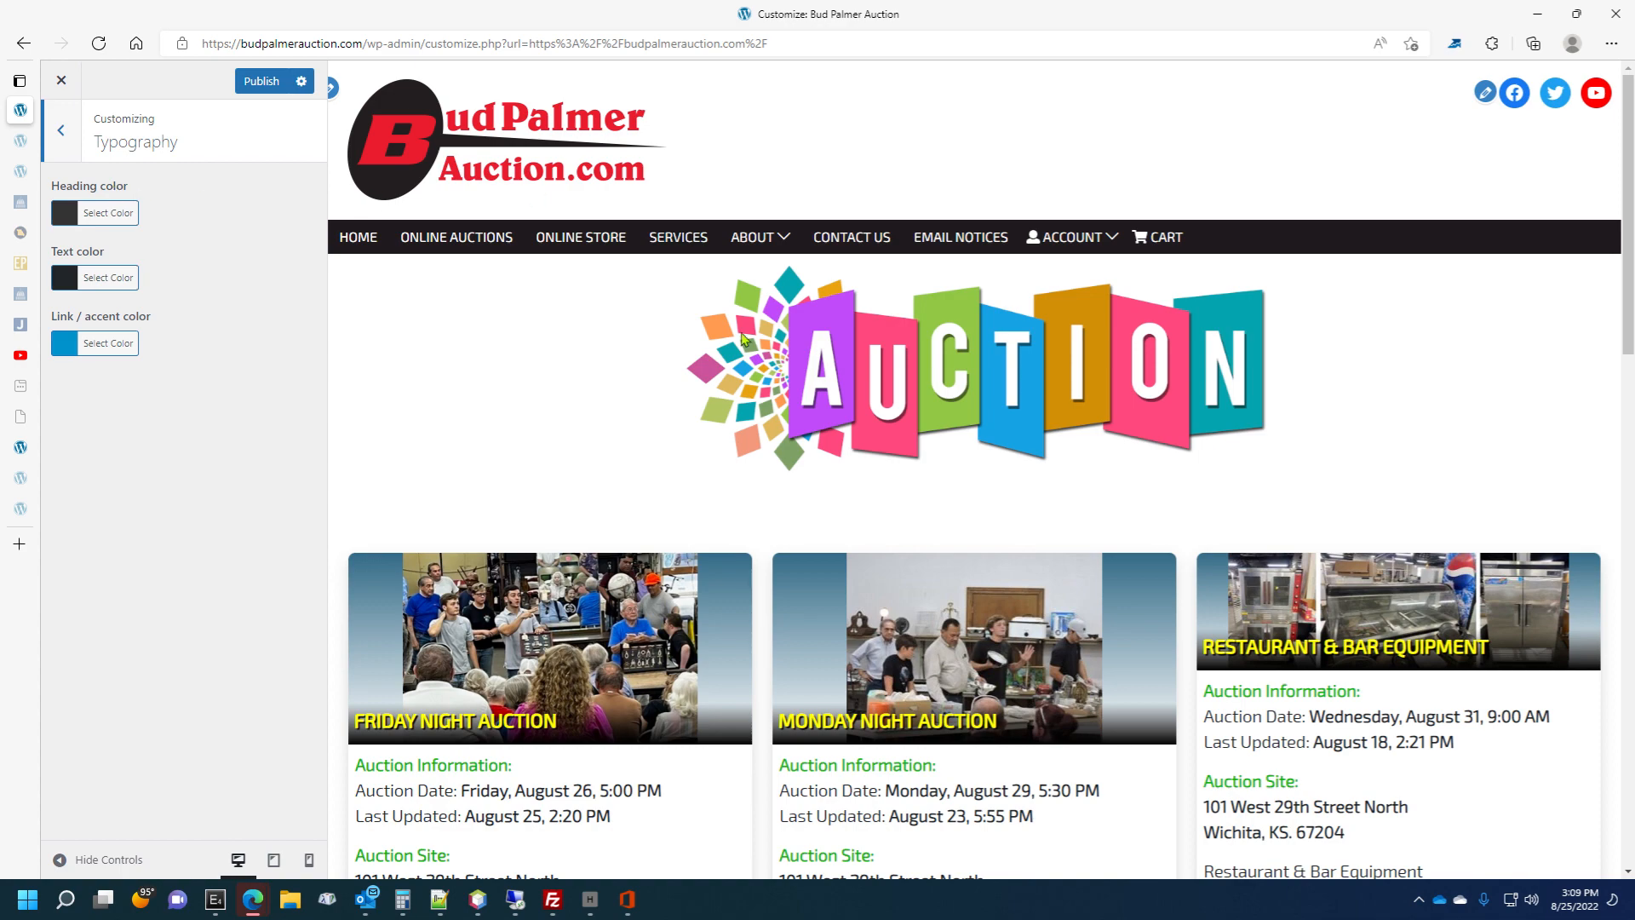
scroll(743, 339, down, 6)
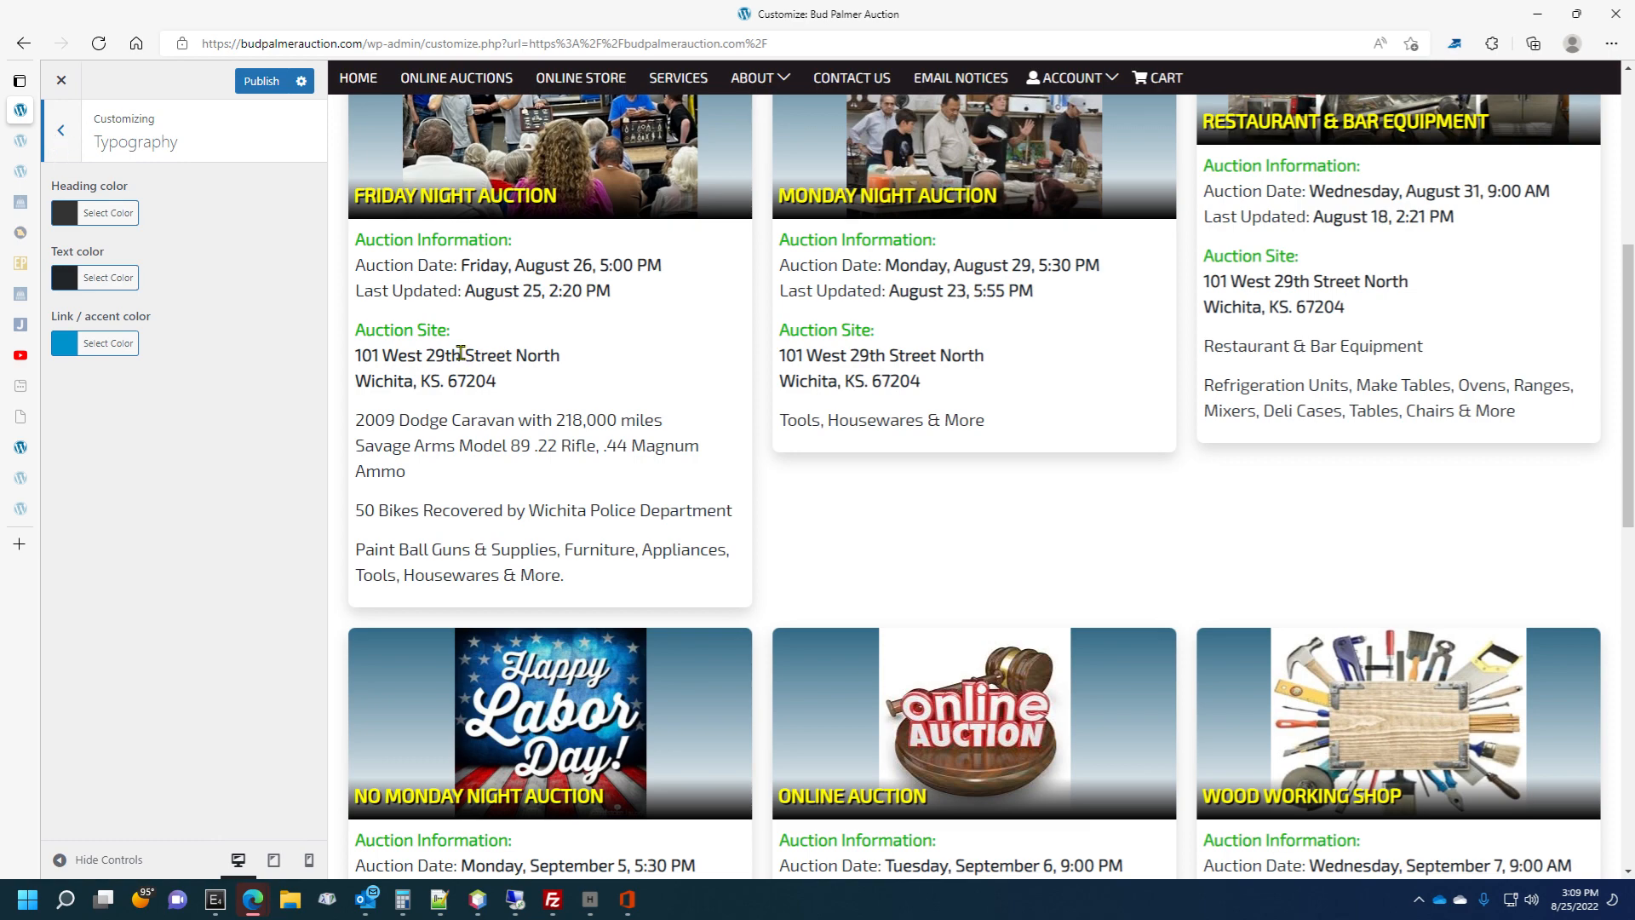
scroll(460, 353, up, 6)
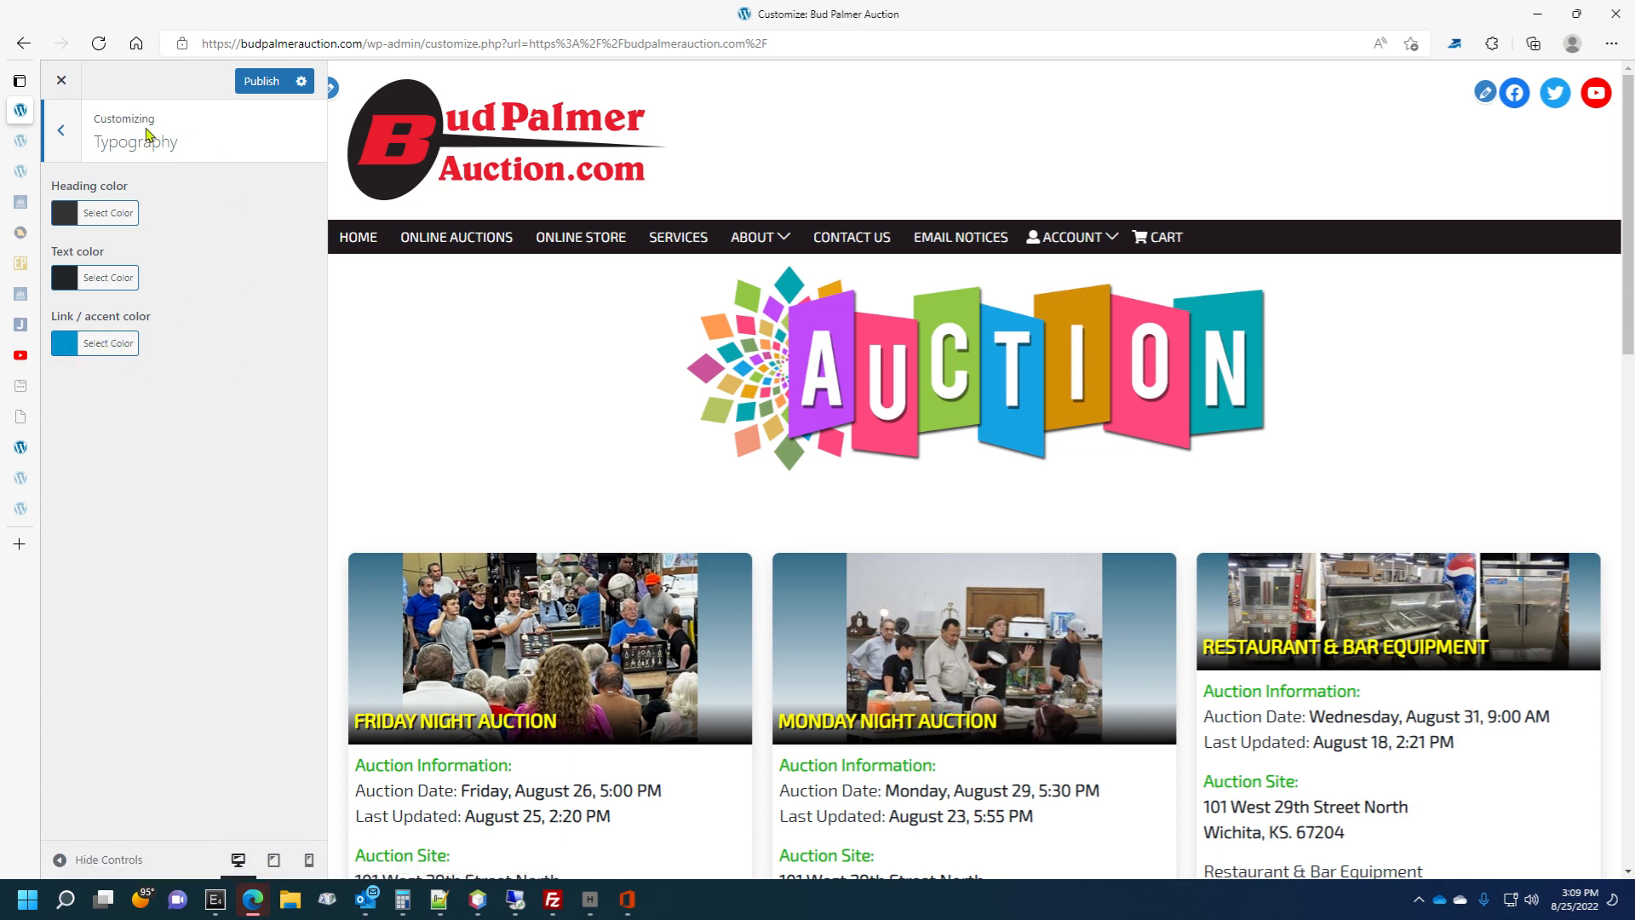
Look over the Buttons color settings and open the Main menu from the Menus settings.
click(61, 145)
click(135, 373)
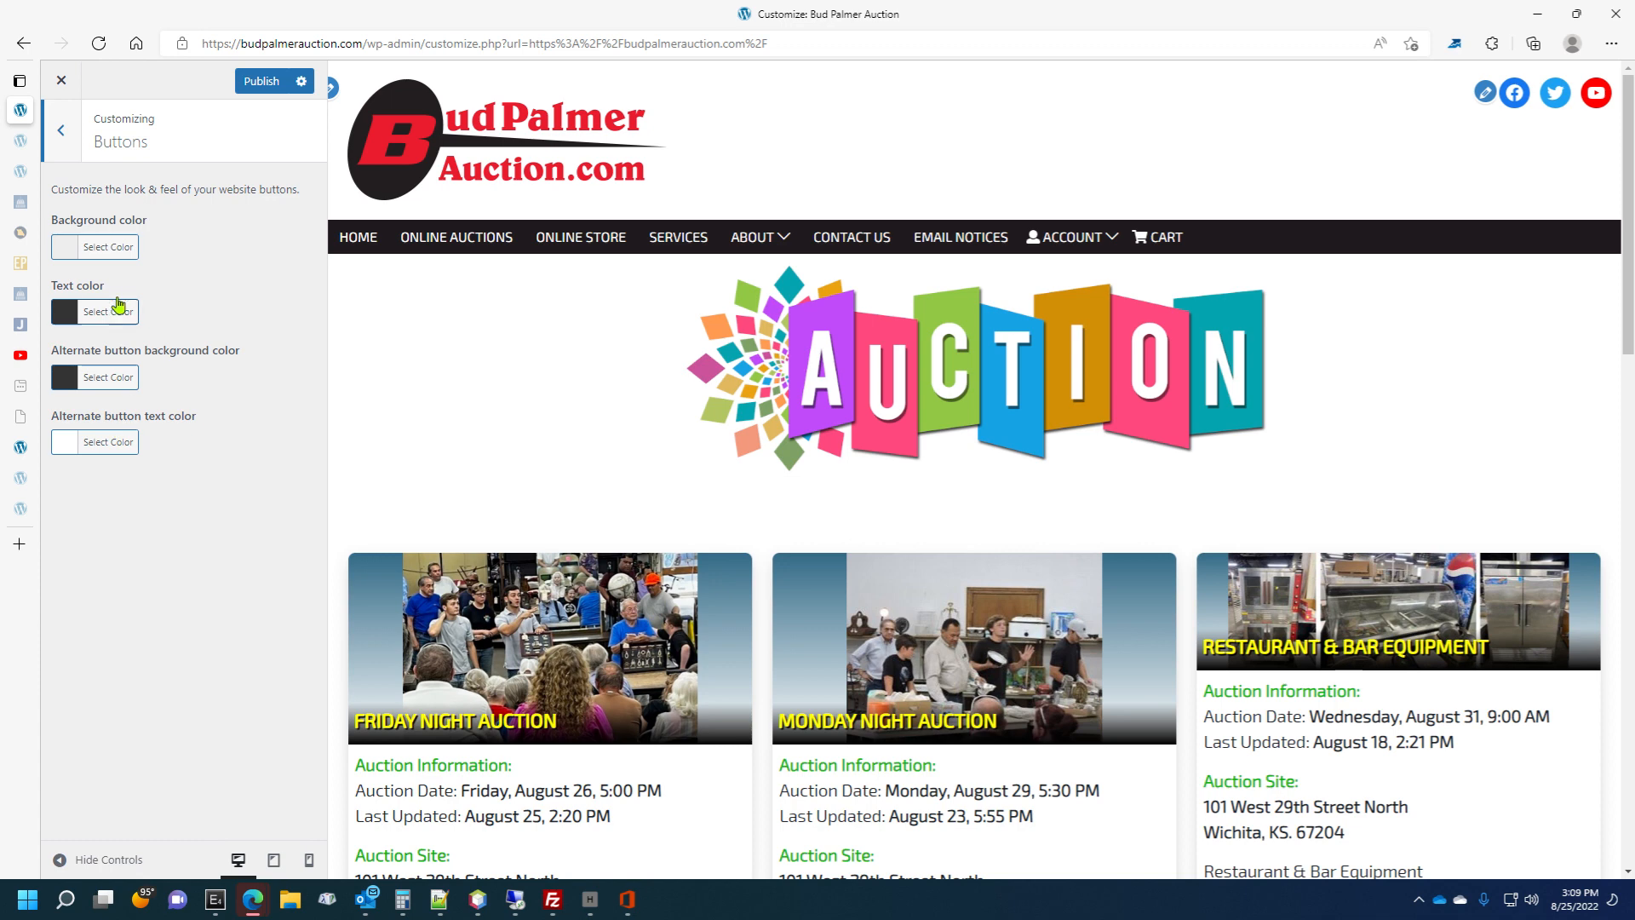
click(66, 151)
click(123, 414)
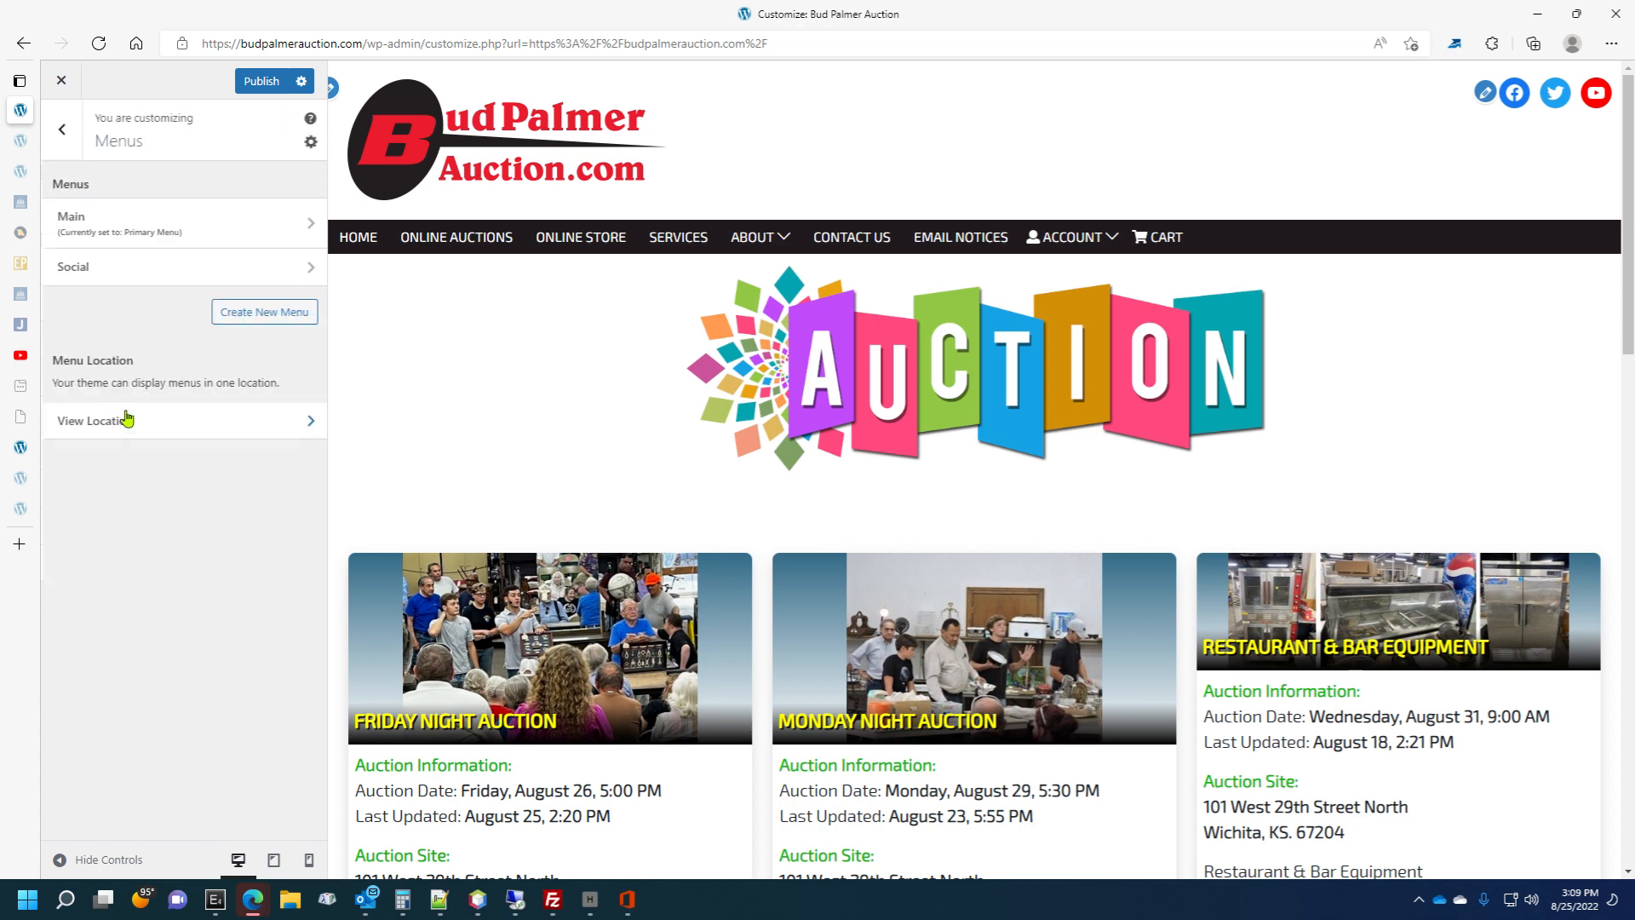
click(259, 244)
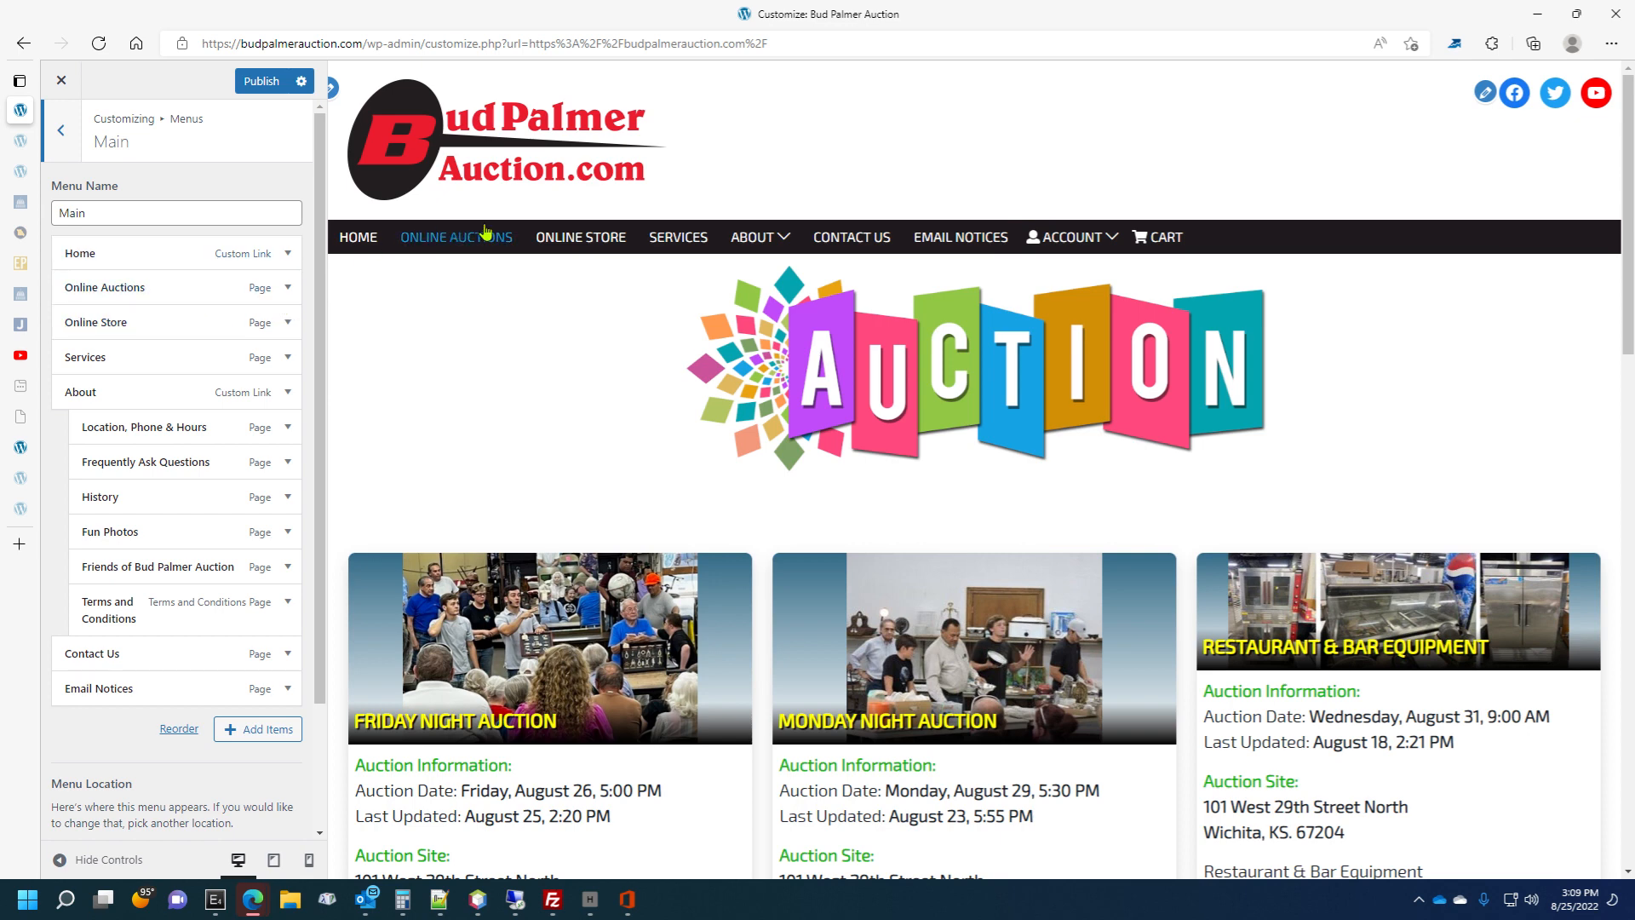
Change the navigation label of the Online Auctions menu item to "Auctions Online", and set it back to "Online Auctions".
click(289, 289)
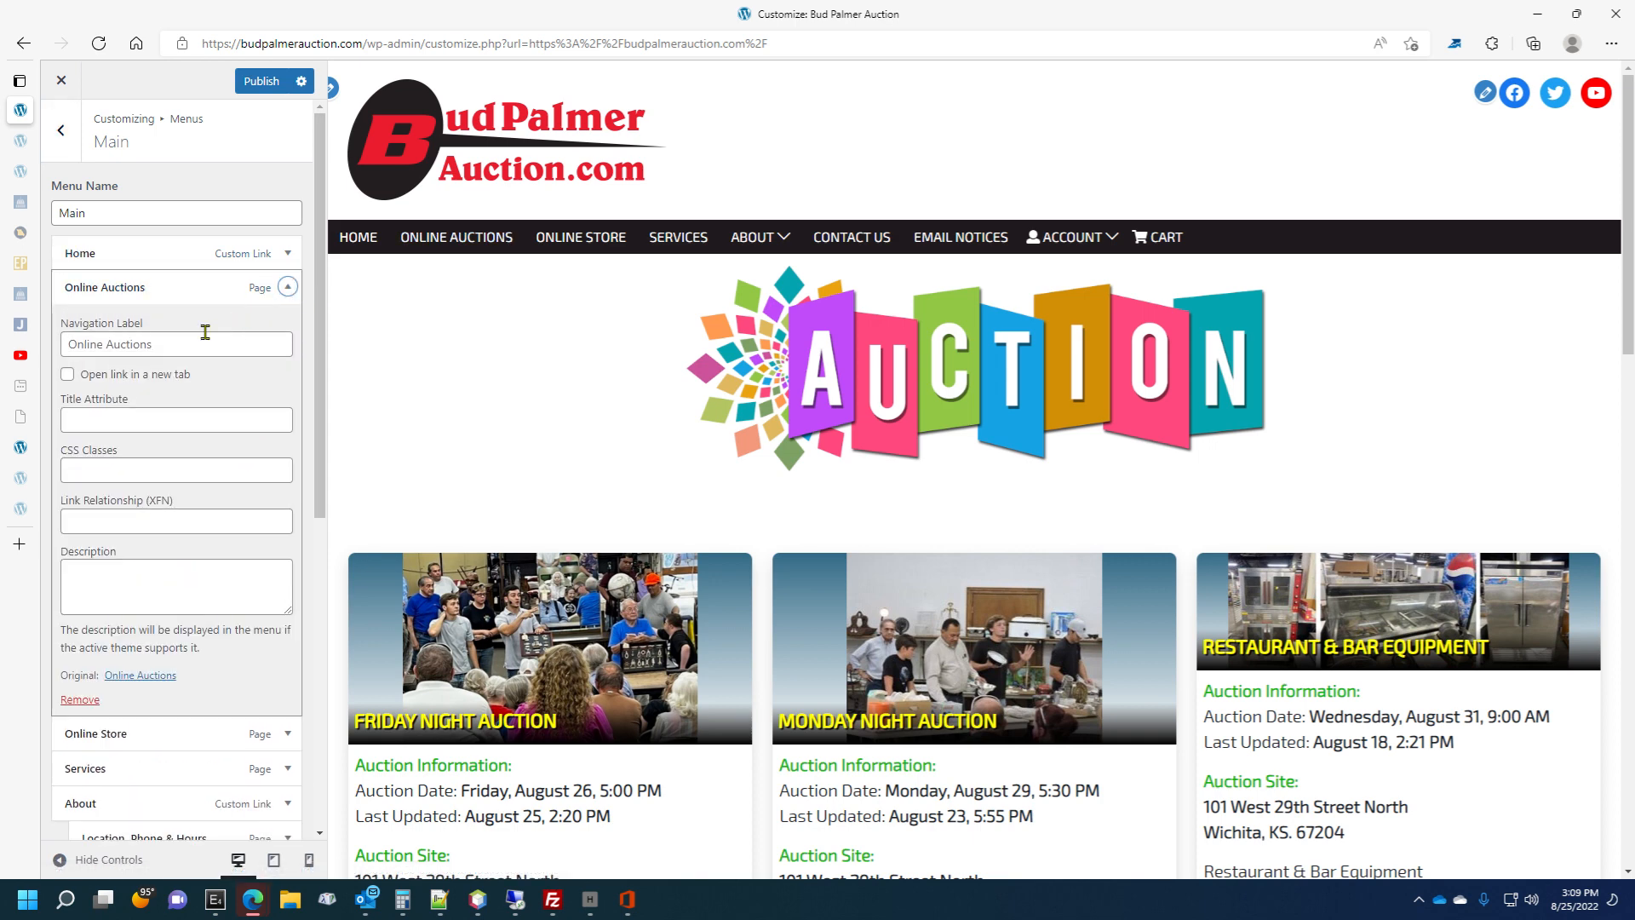
click(125, 333)
key(ctrl+a)
text(Auctions)
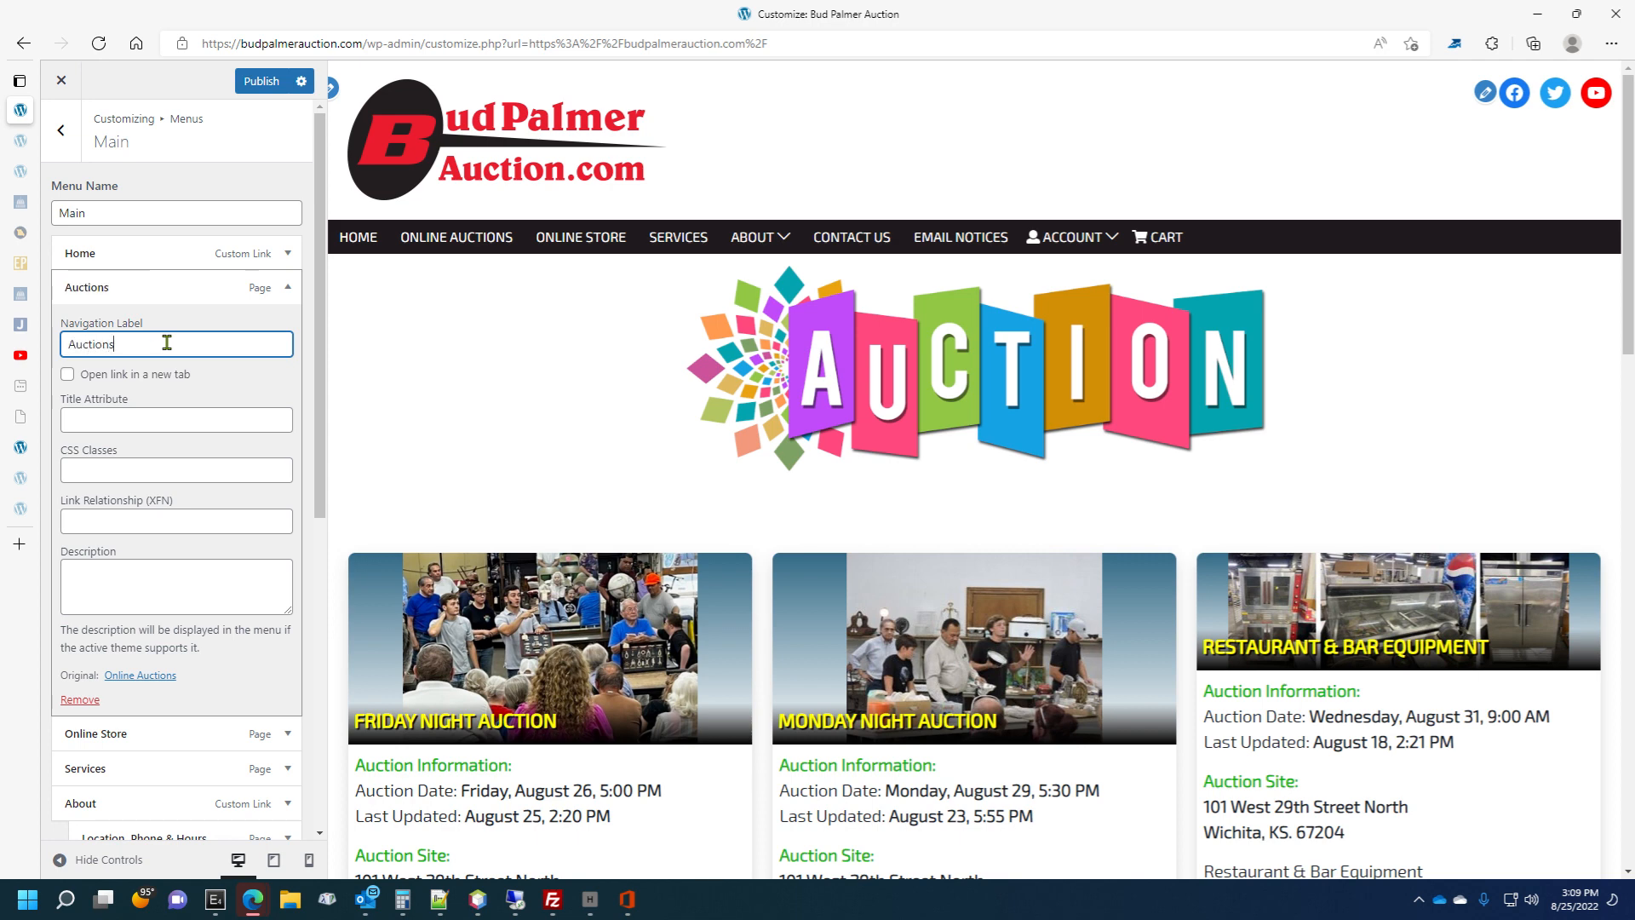
text( Online)
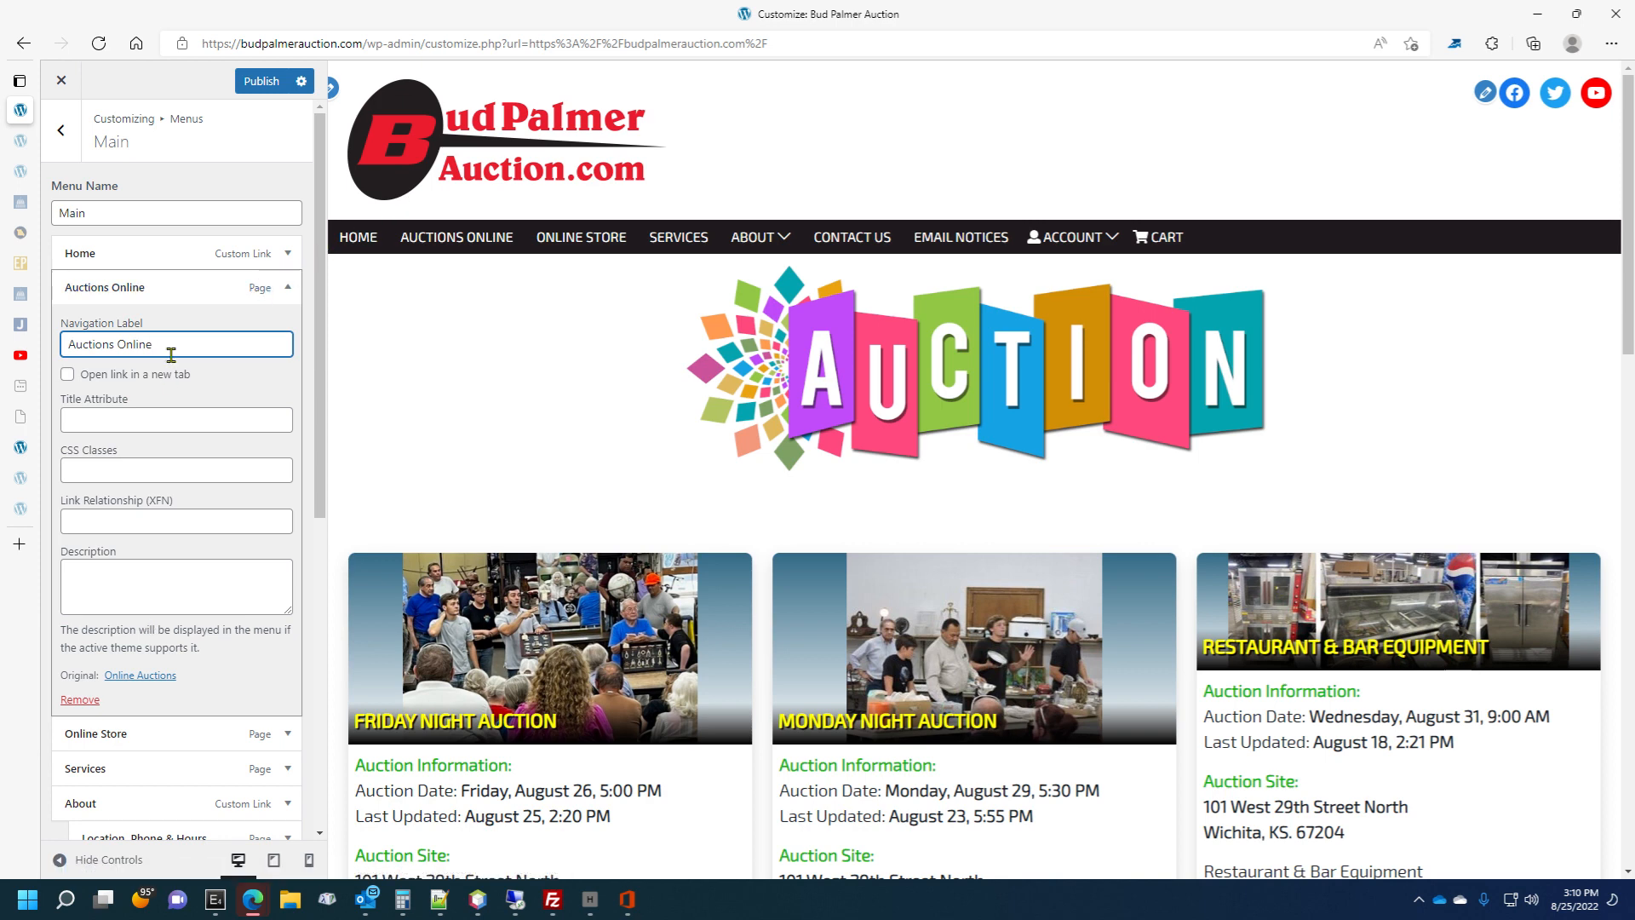
drag(171, 354, 39, 346)
text(Online Auctions)
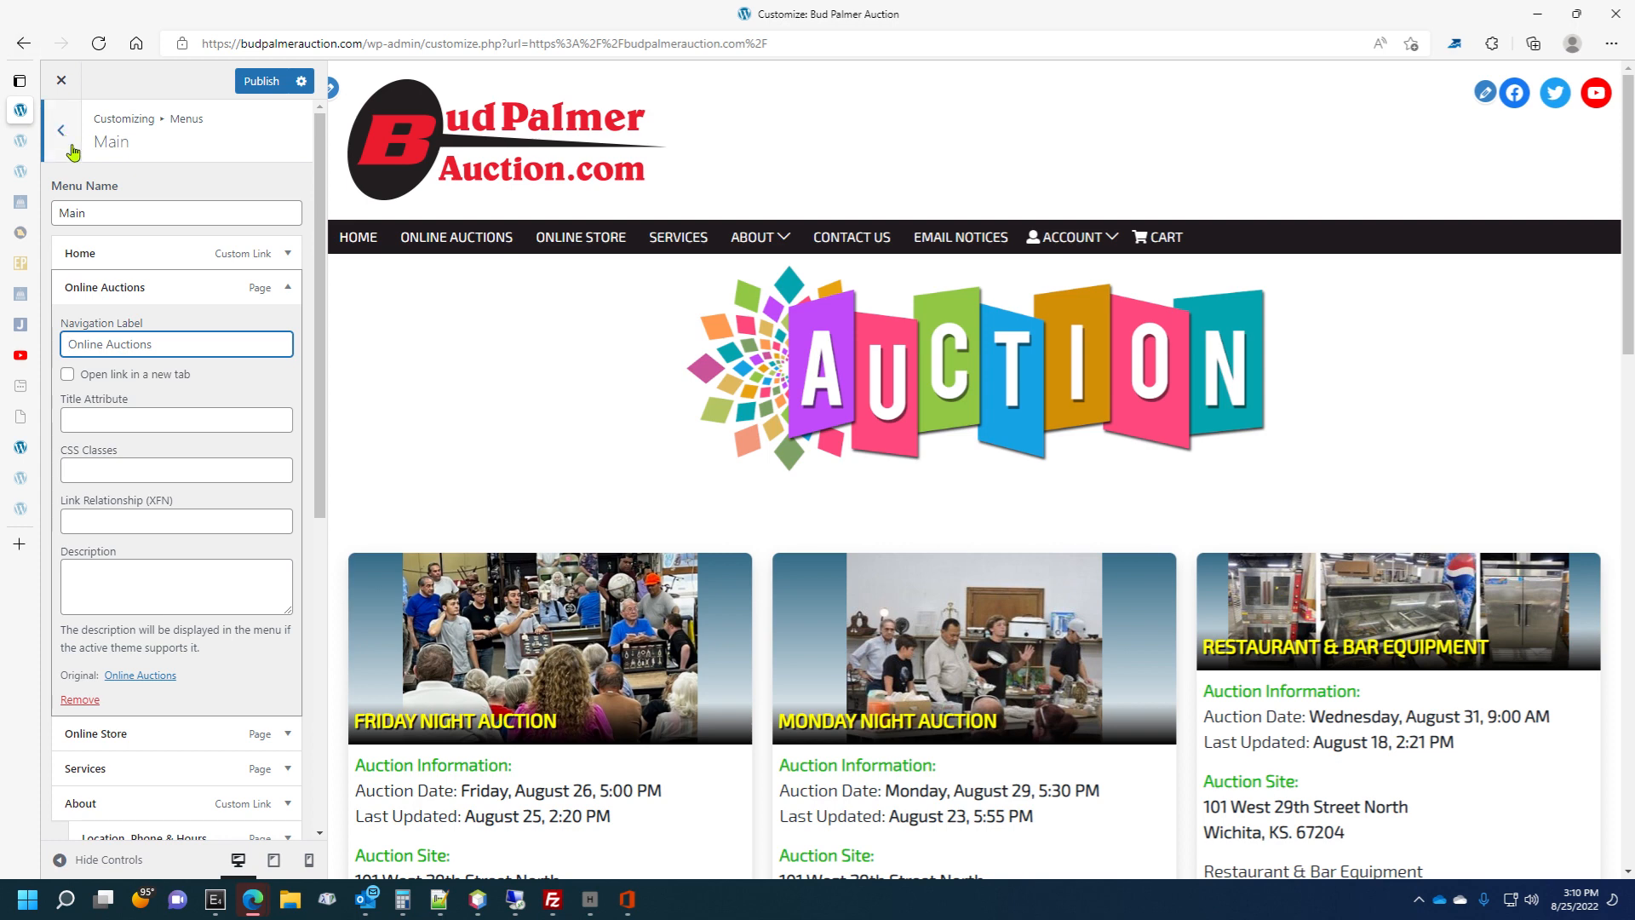
Open the list of items that can be added to the Main menu and look at the Testimonials options.
scroll(72, 151, down, 7)
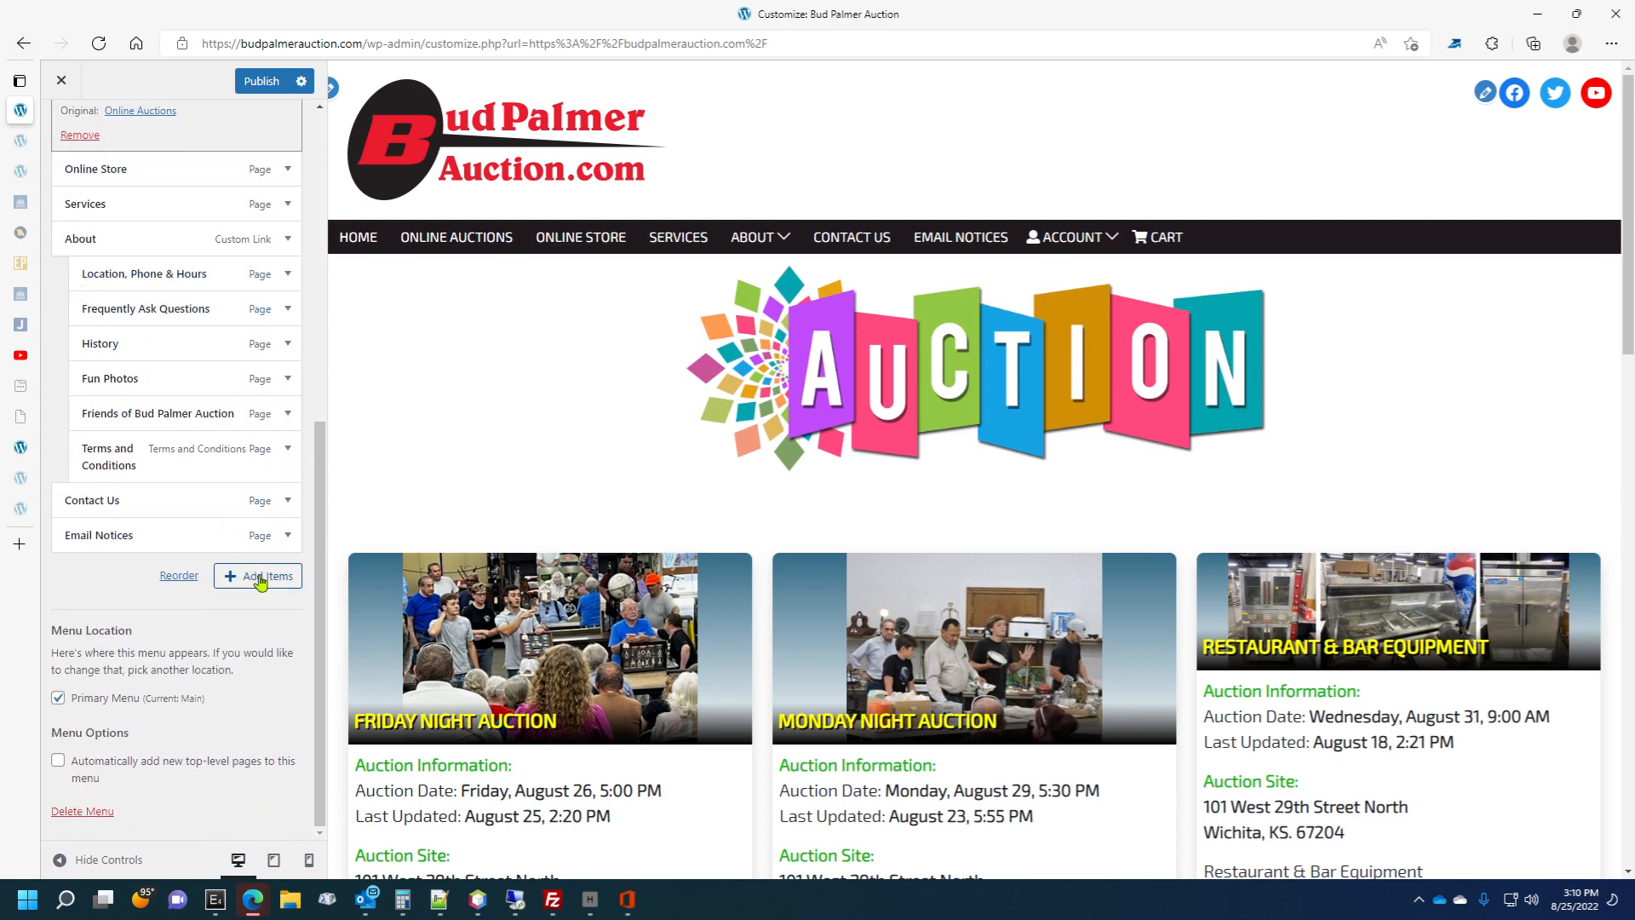
click(264, 576)
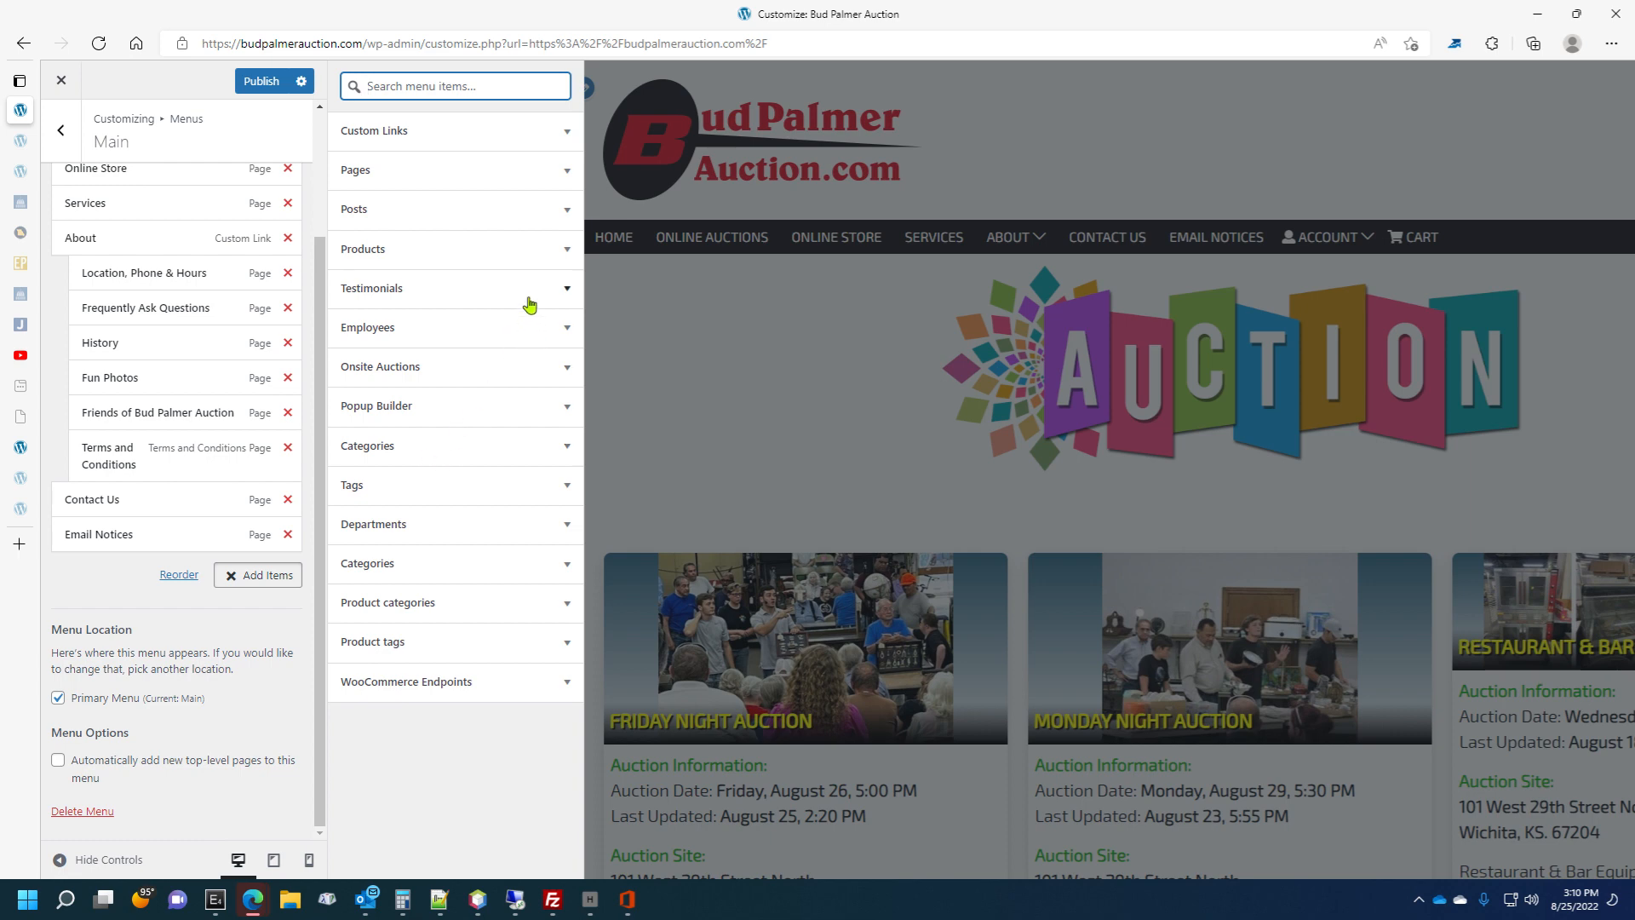
click(567, 288)
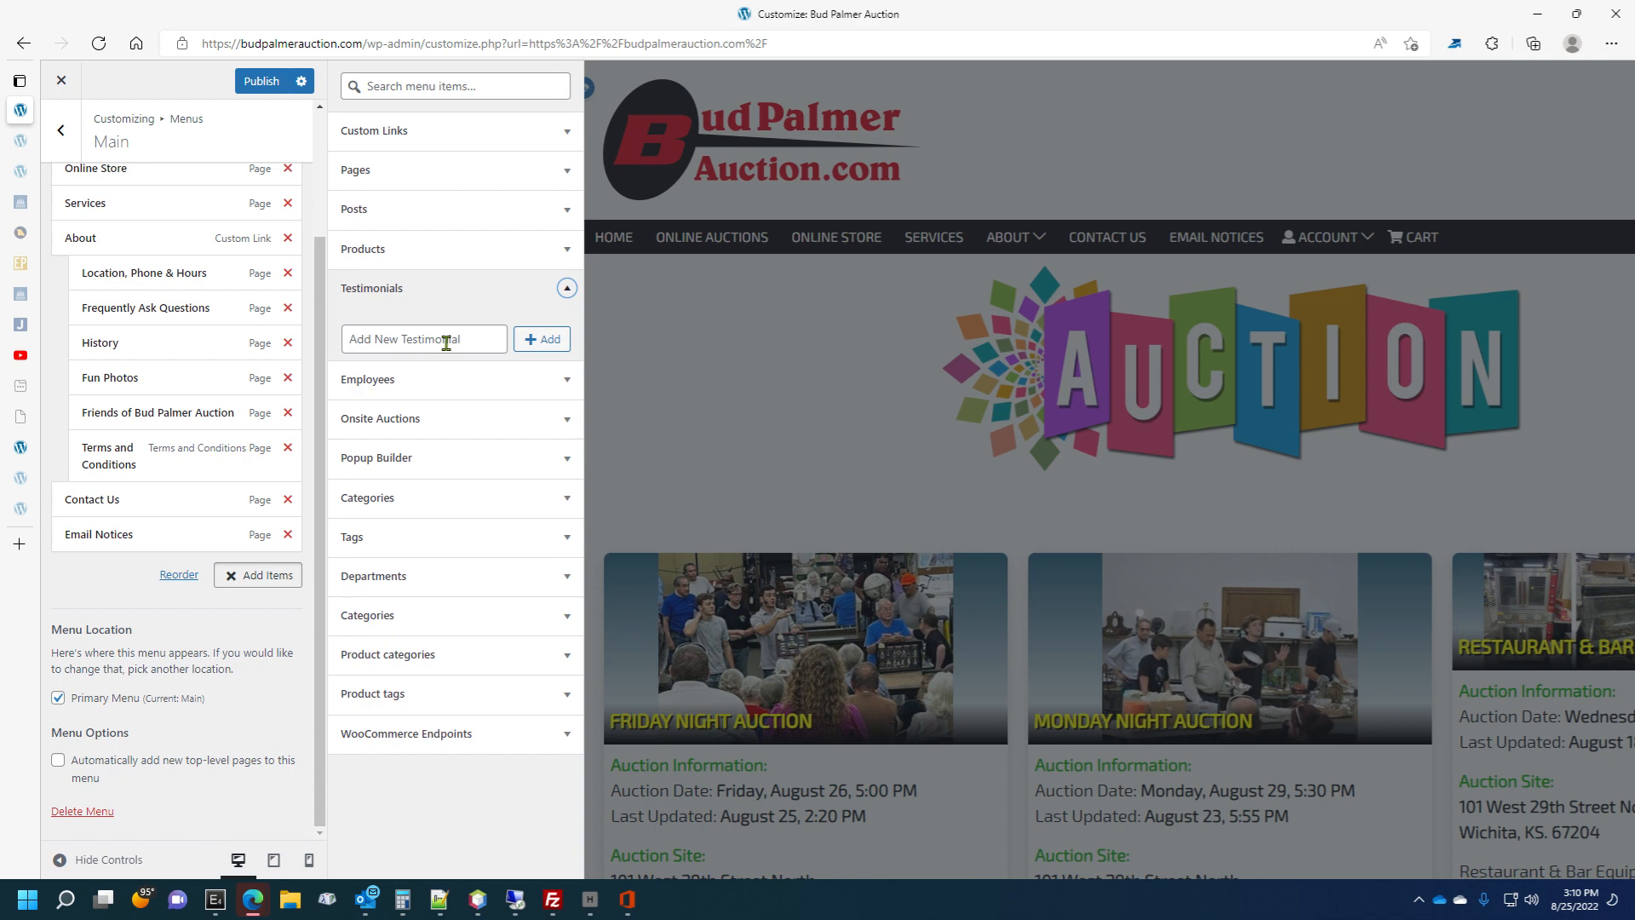
click(446, 342)
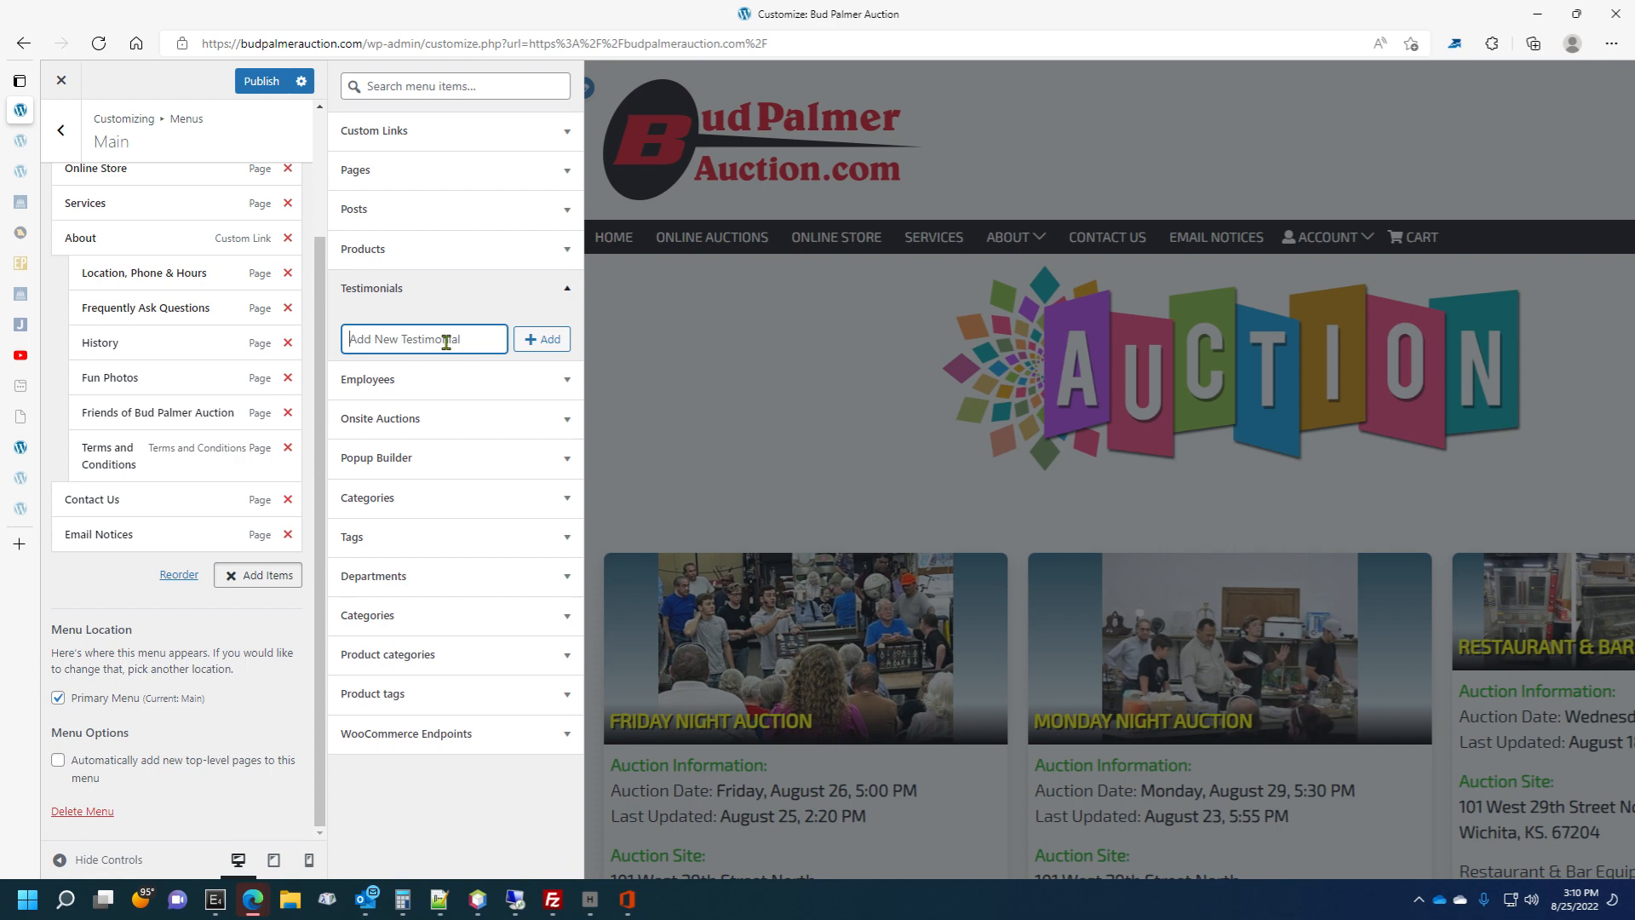
click(567, 289)
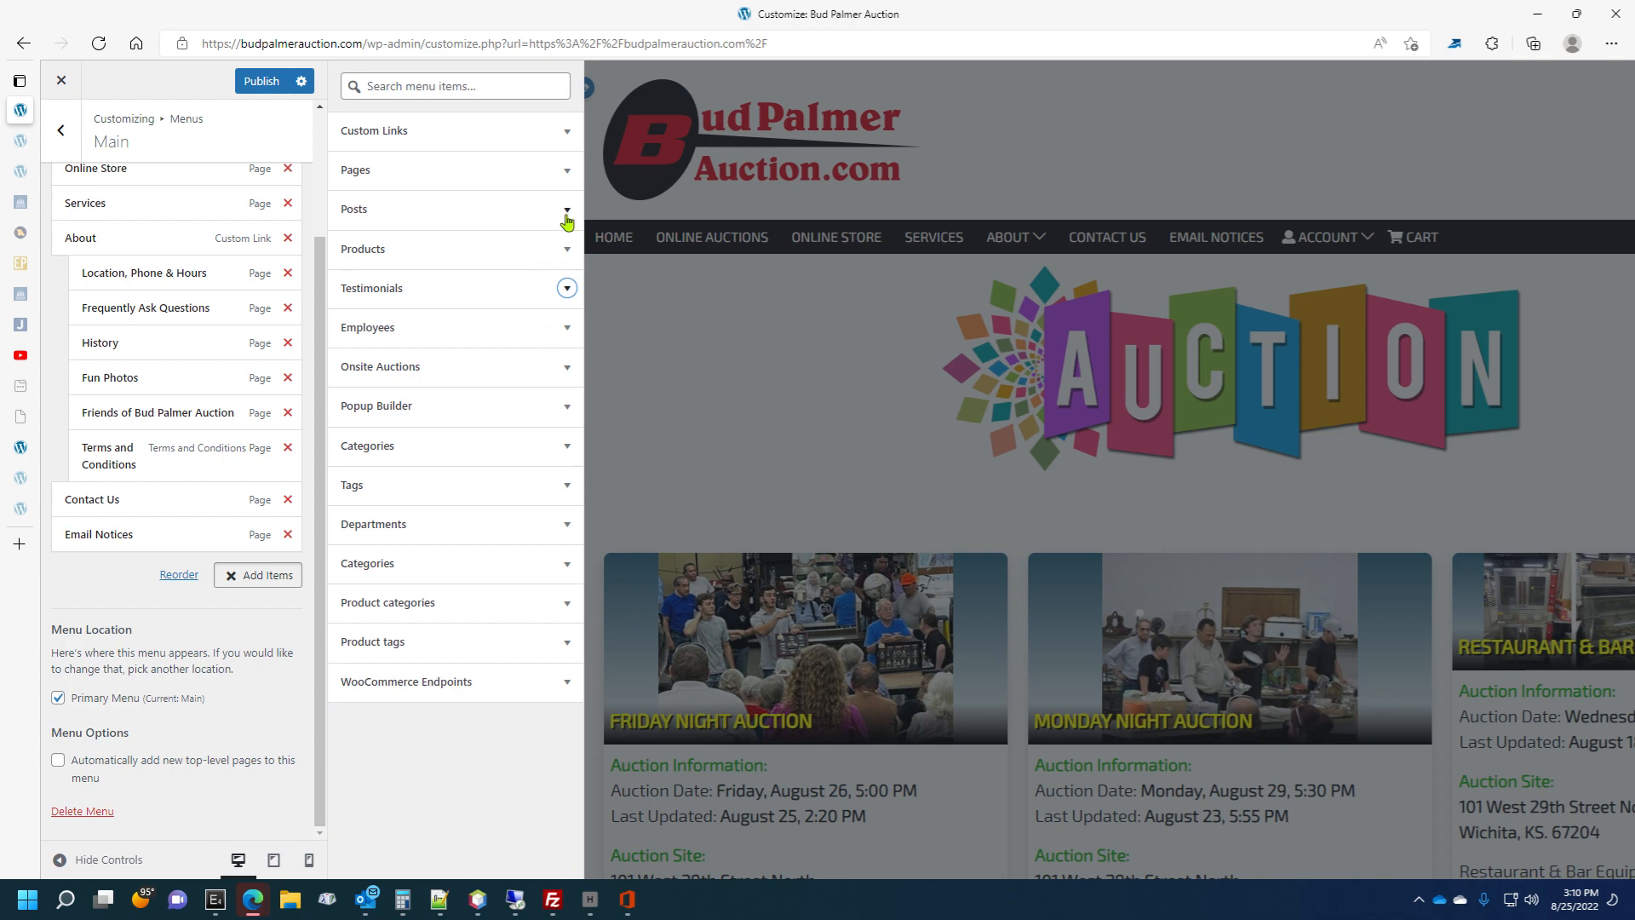
Enter "Testimonials" as the name of a new page to add to the Main menu.
click(567, 170)
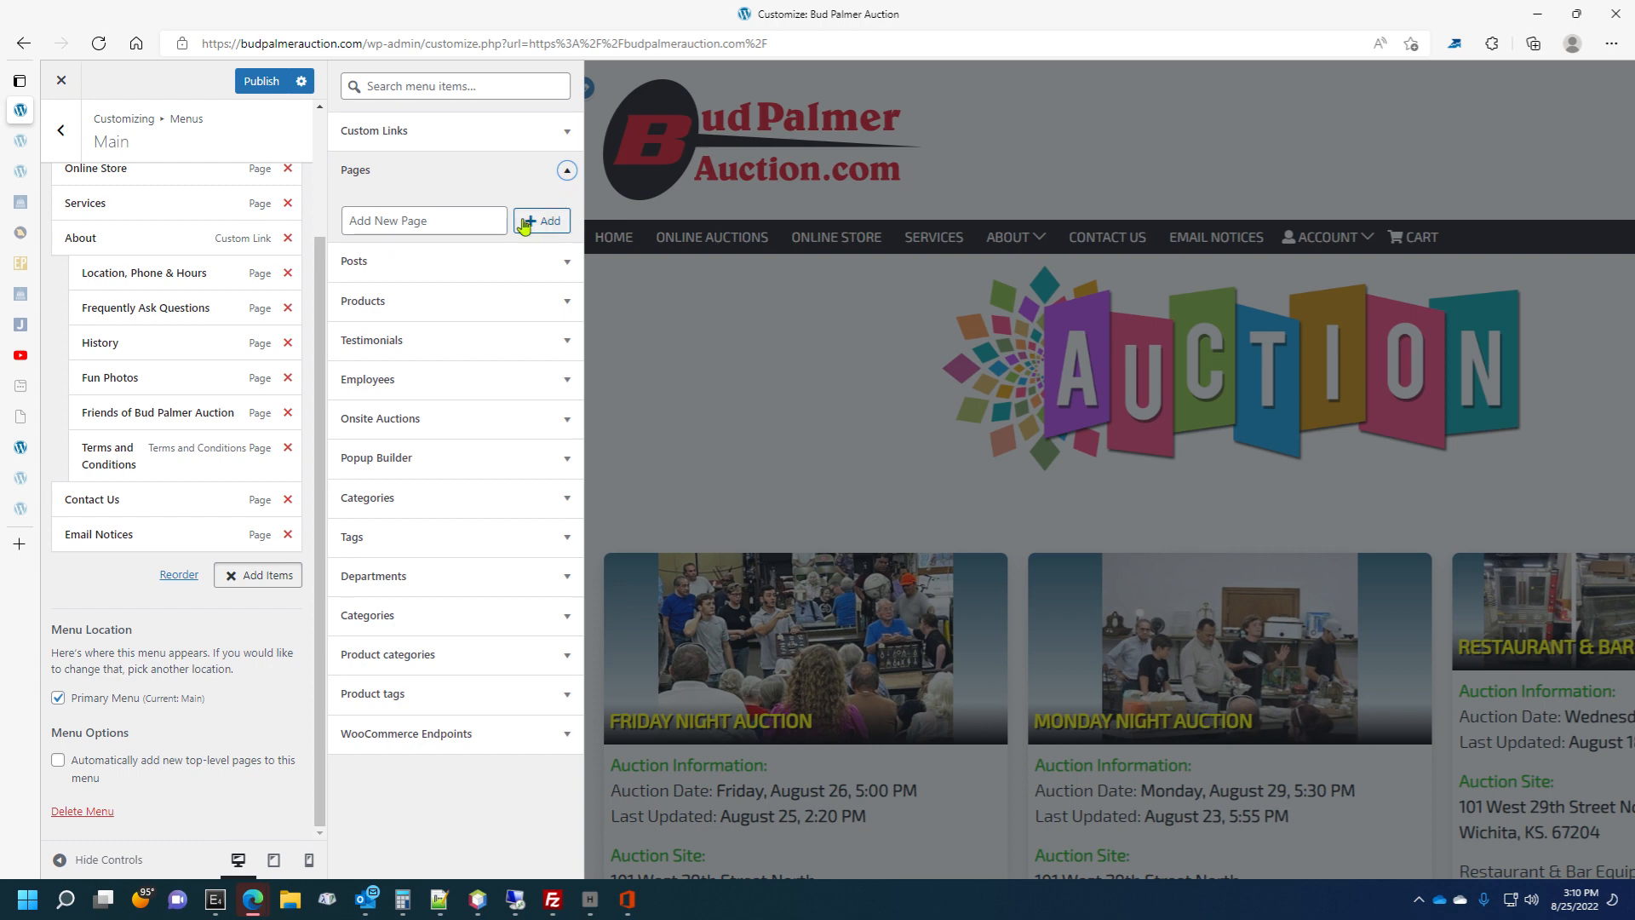
click(468, 226)
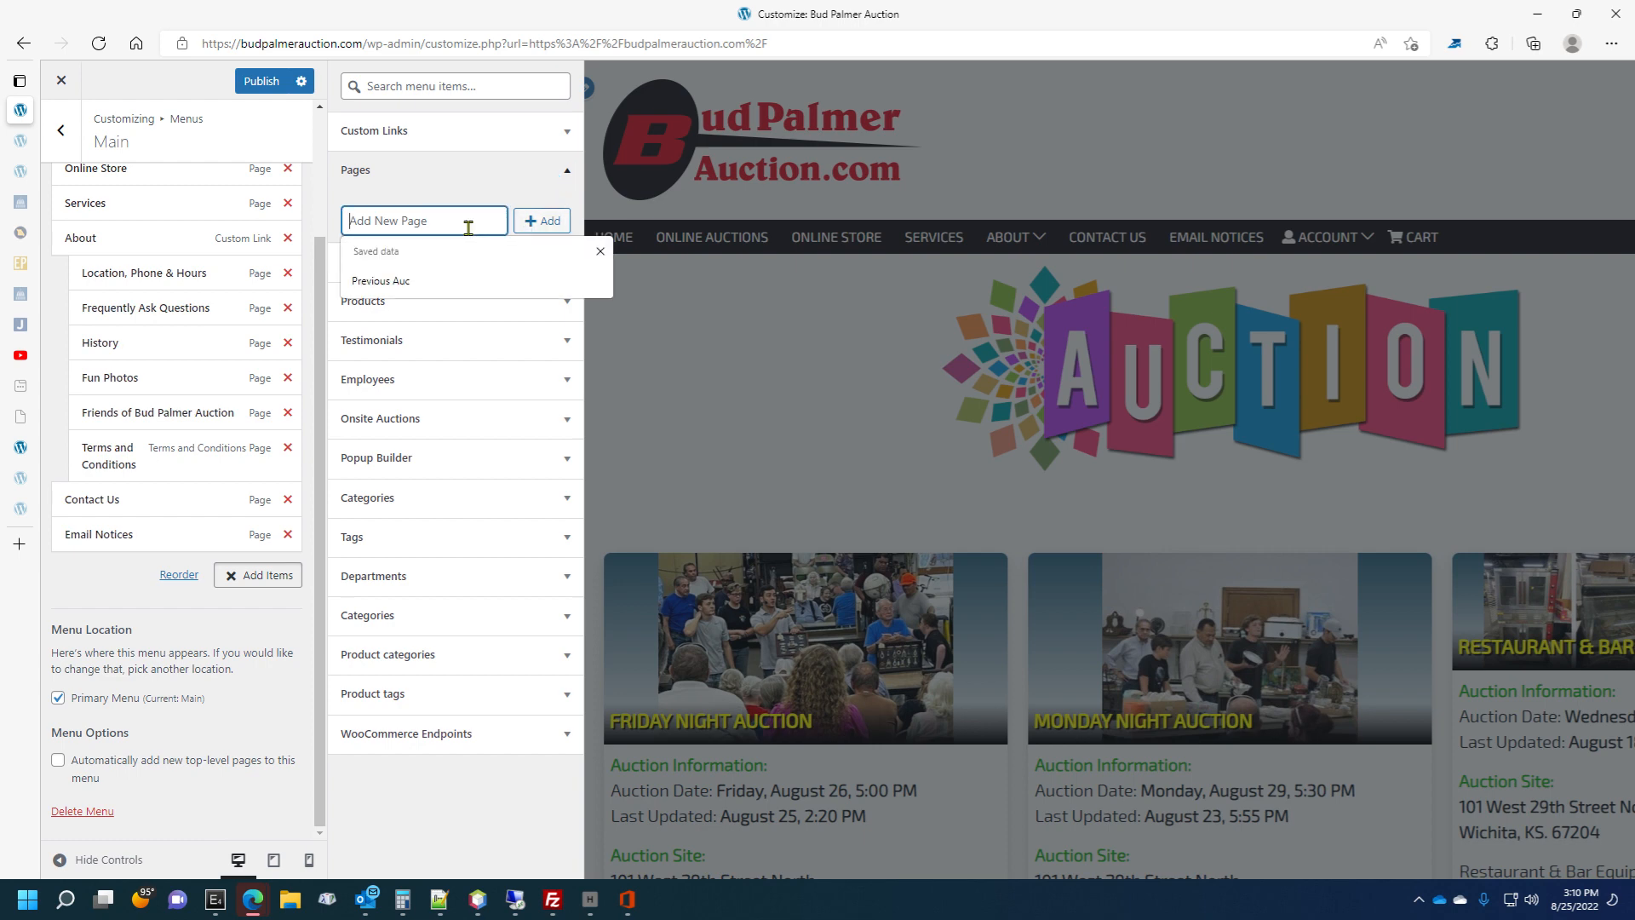
text(Testimonials)
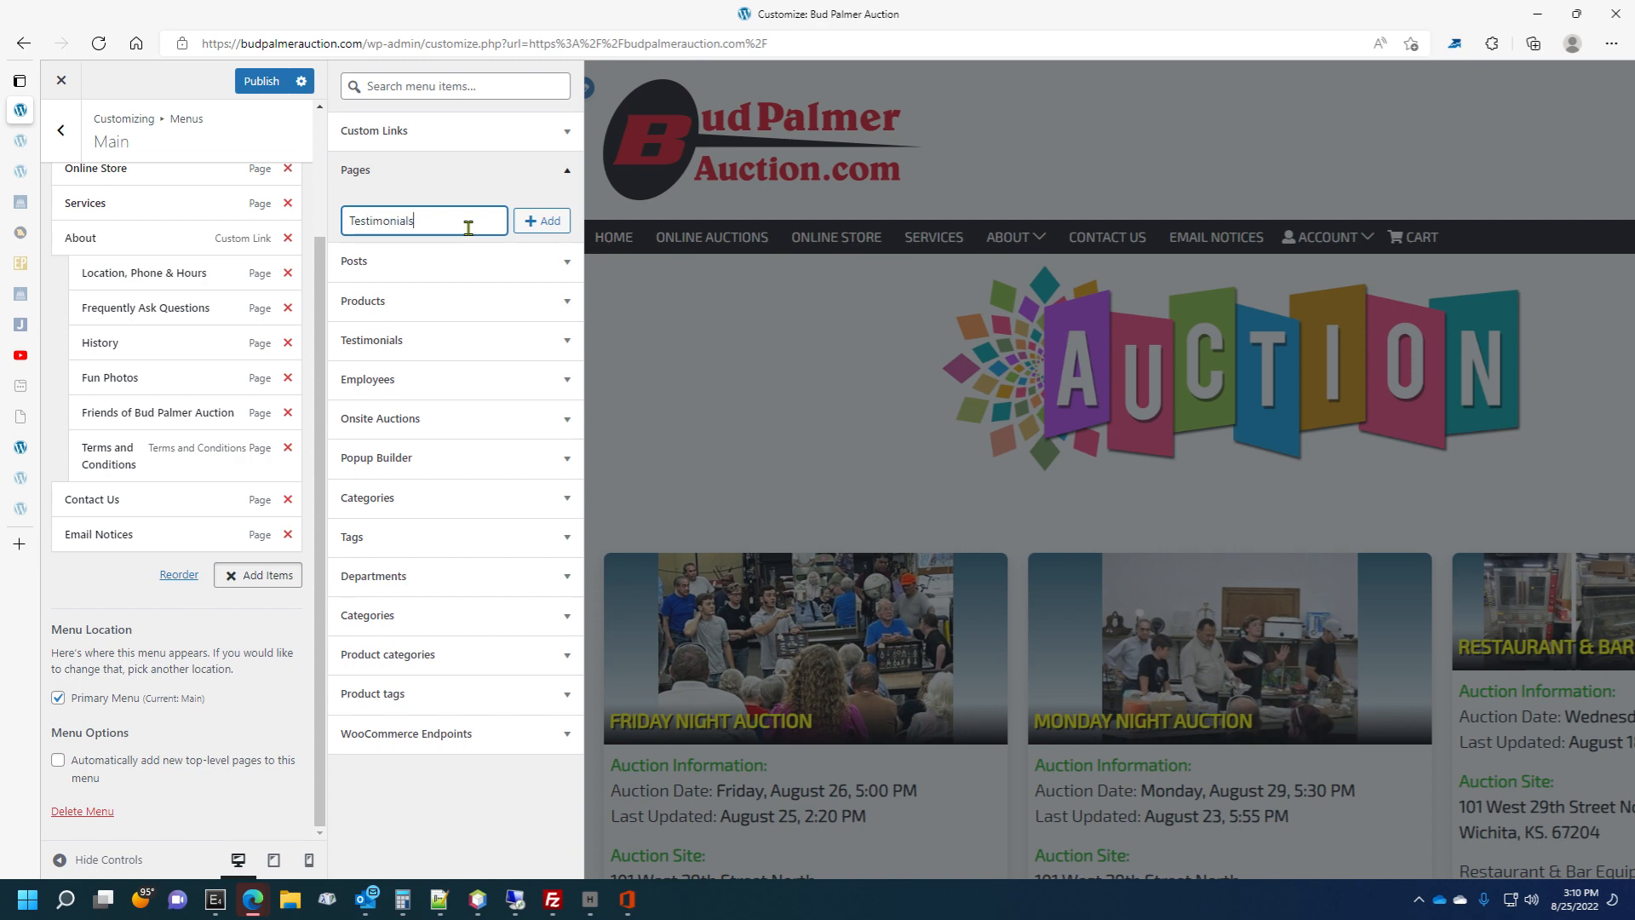
key(Tab)
Clear the new page name without adding the page.
click(468, 226)
key(BackSpace)
key(BackSpace)
key(BackSpace)
key(BackSpace)
key(BackSpace)
key(BackSpace)
key(BackSpace)
key(BackSpace)
key(BackSpace)
key(BackSpace)
key(BackSpace)
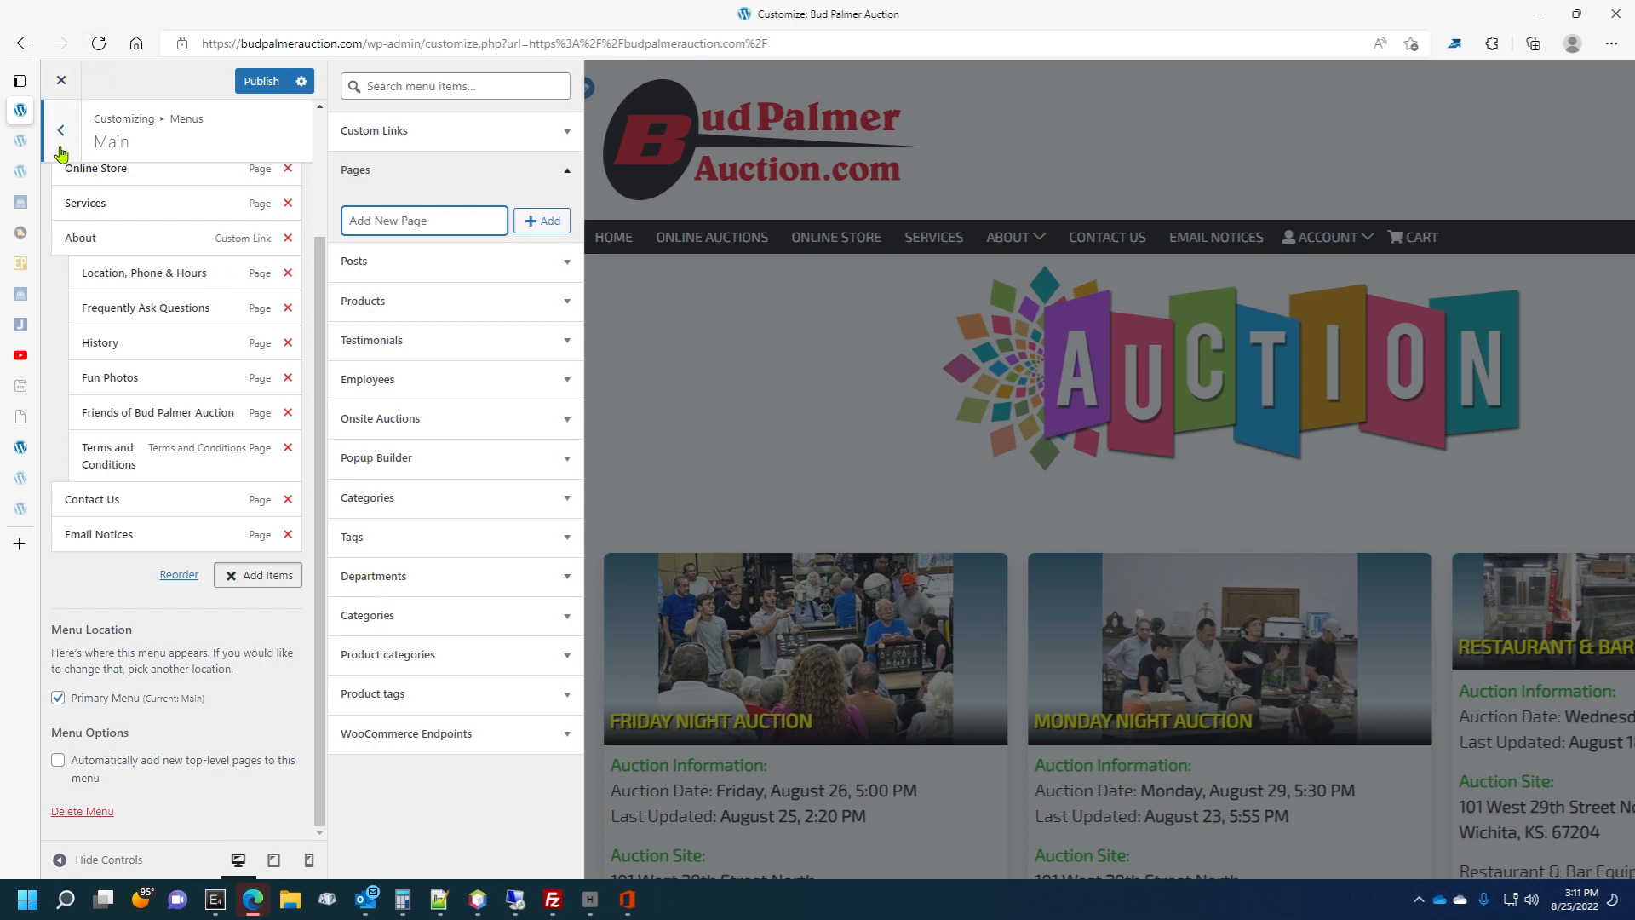
Leave the menu settings and select the Social Icons block in the Header widget area.
click(109, 594)
click(62, 132)
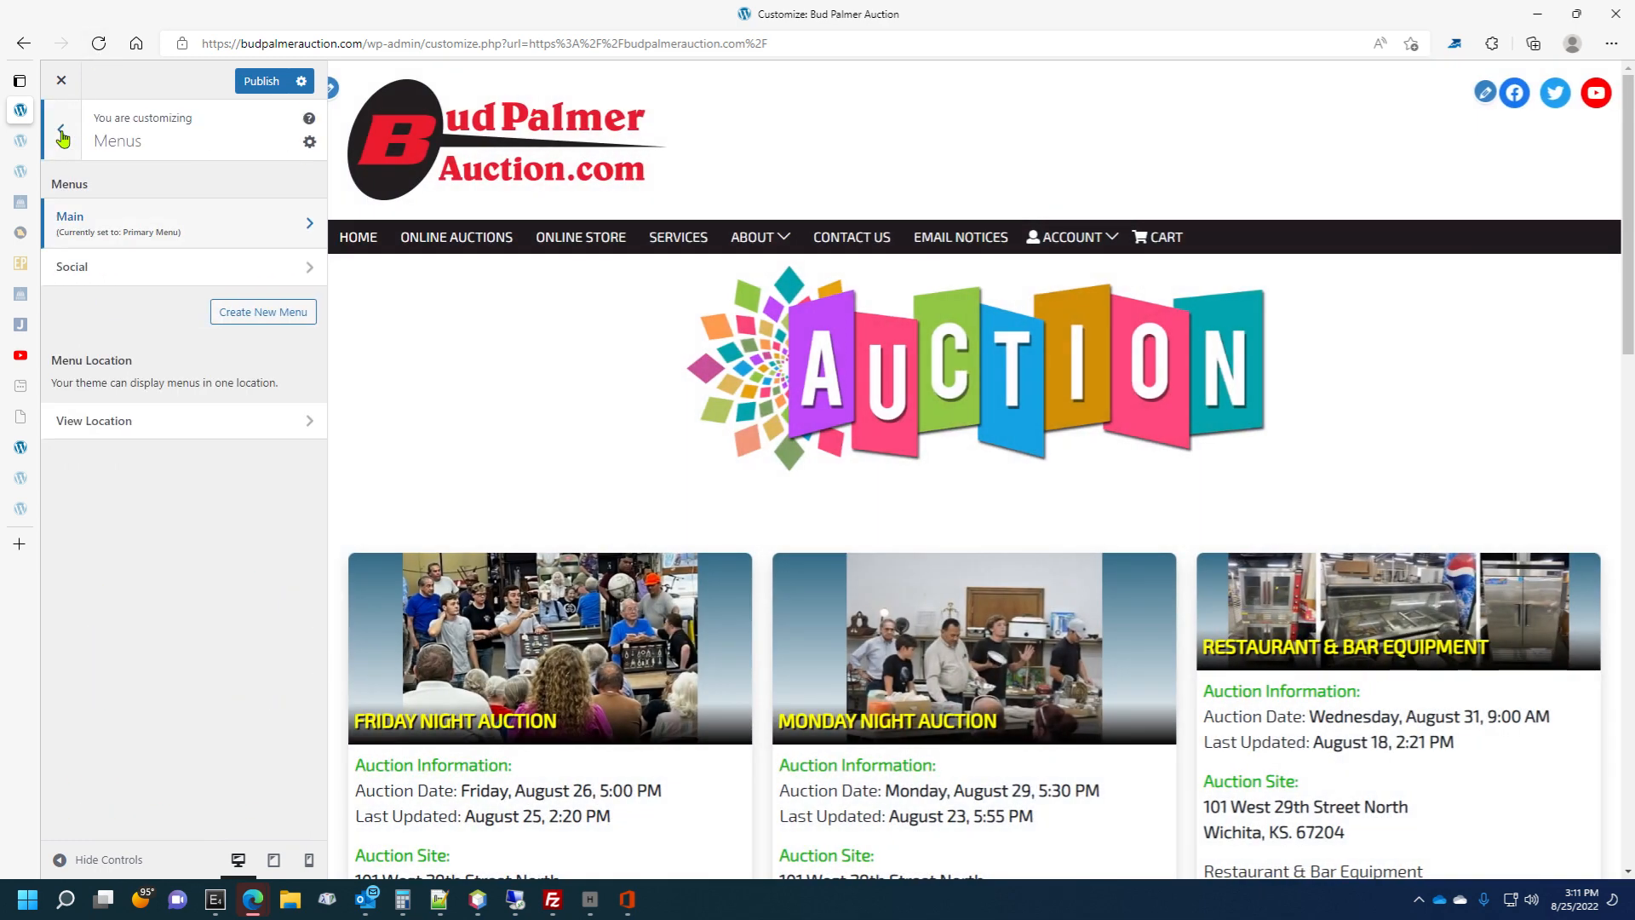
click(61, 134)
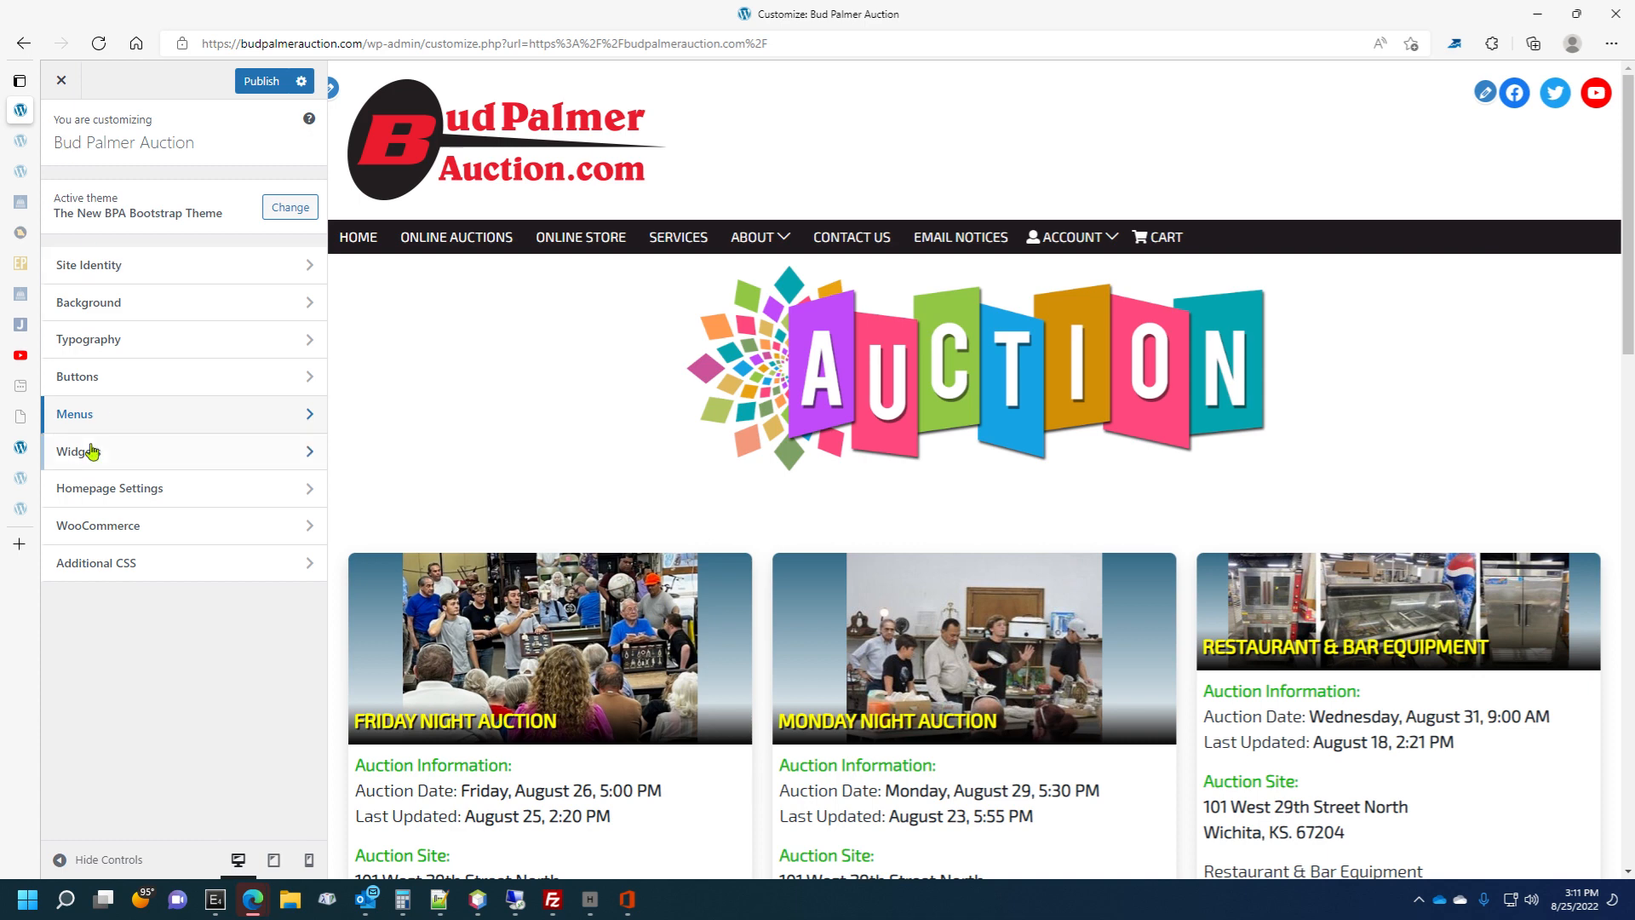
click(104, 455)
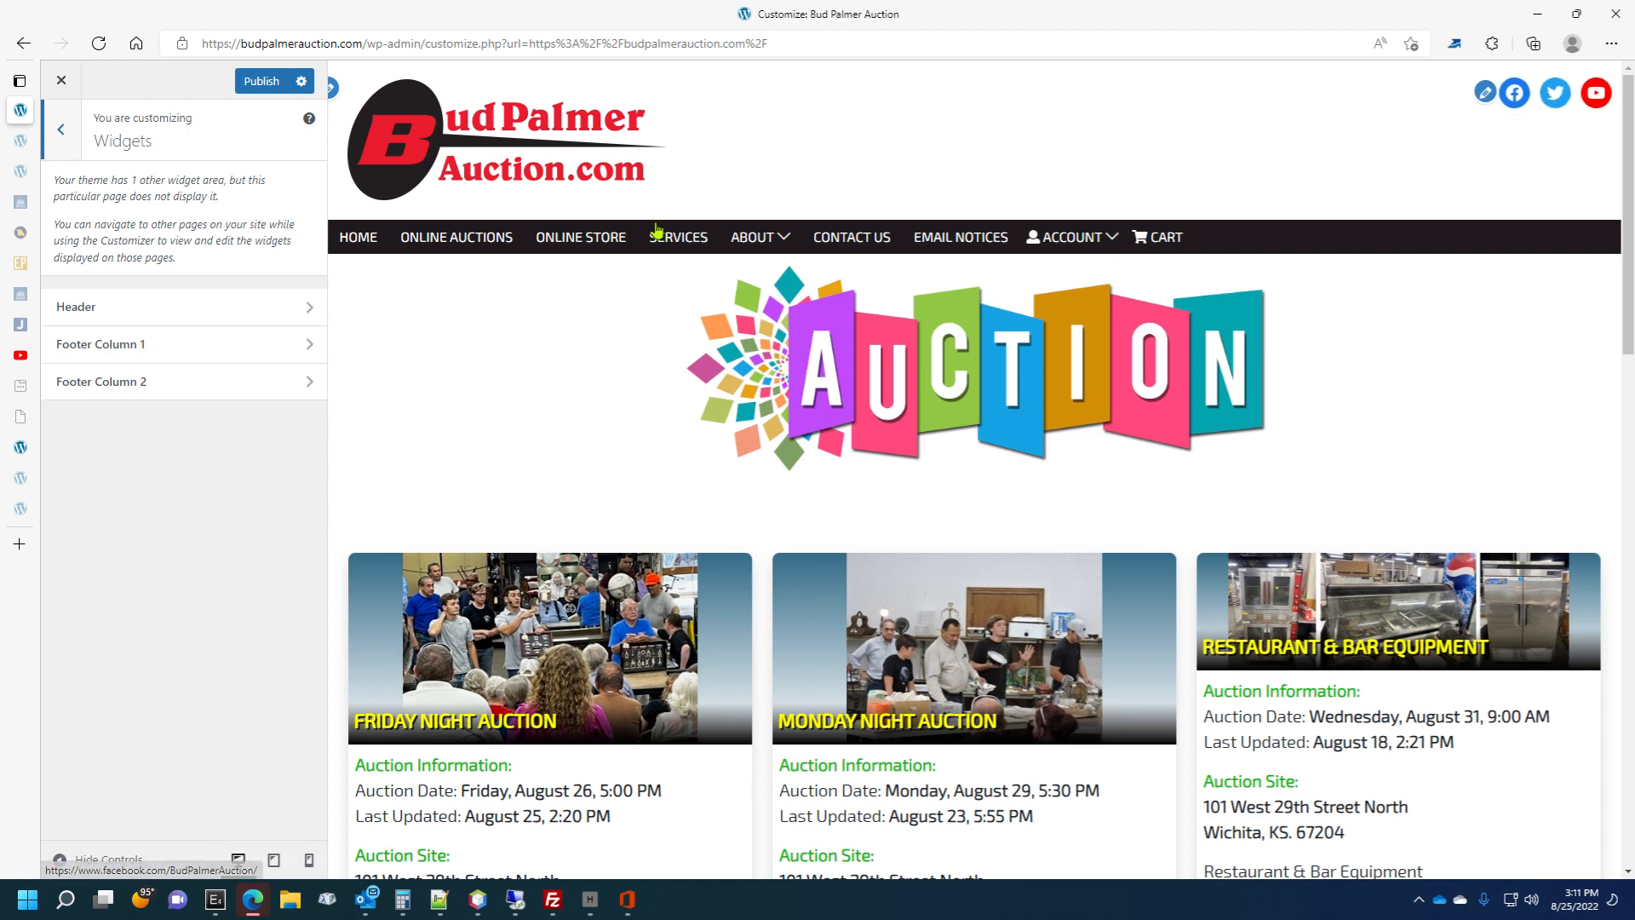
click(168, 311)
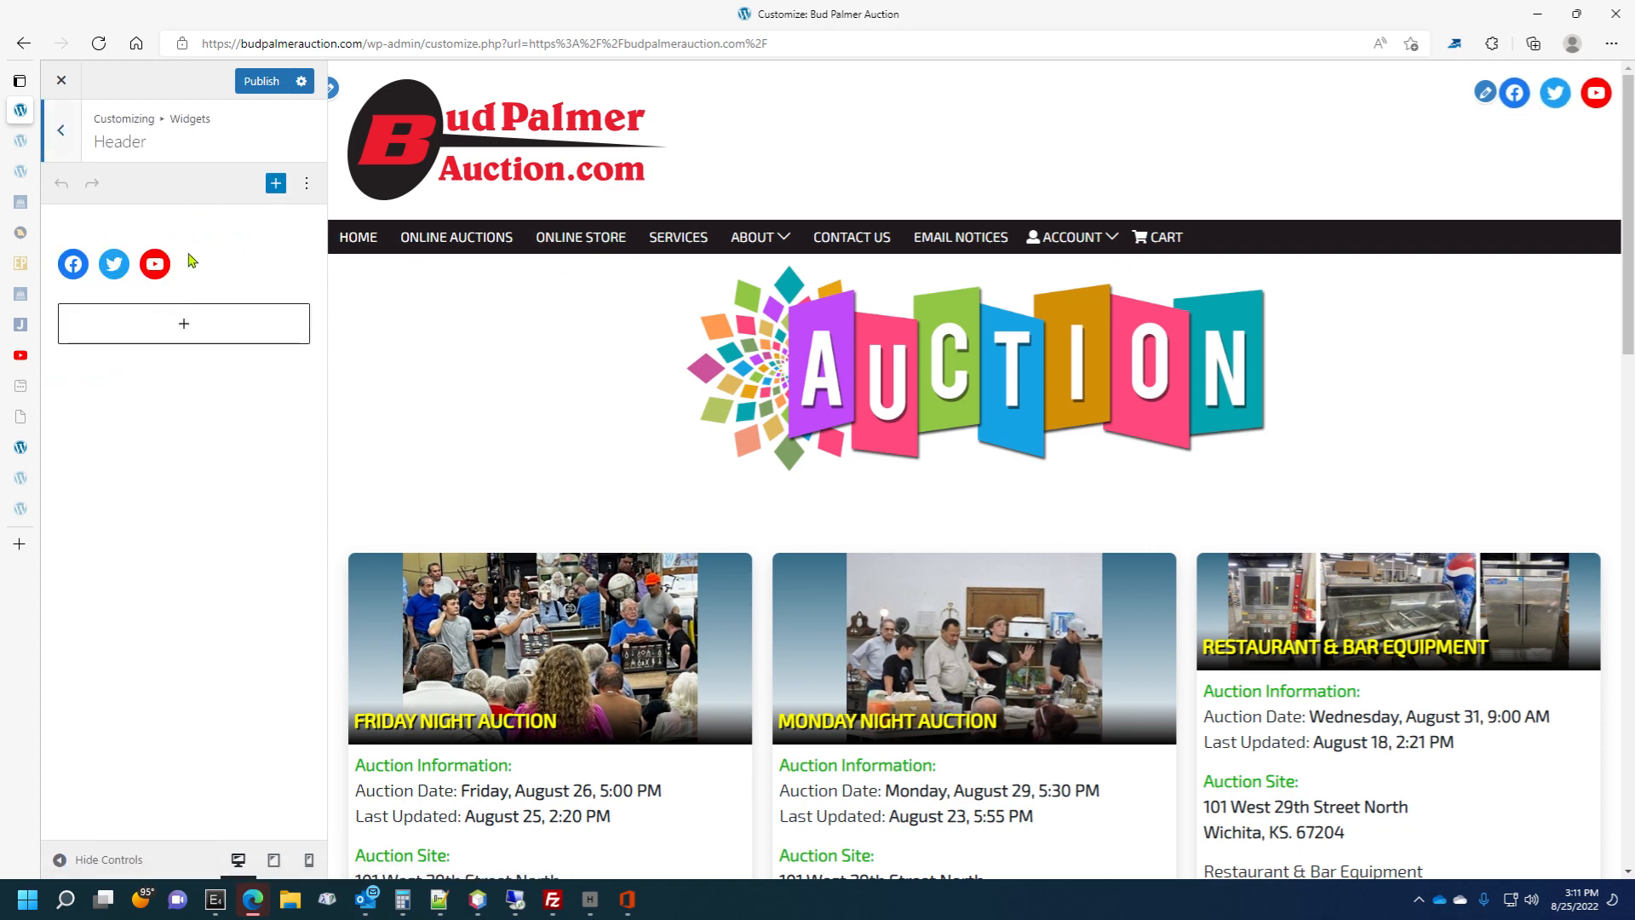
click(200, 275)
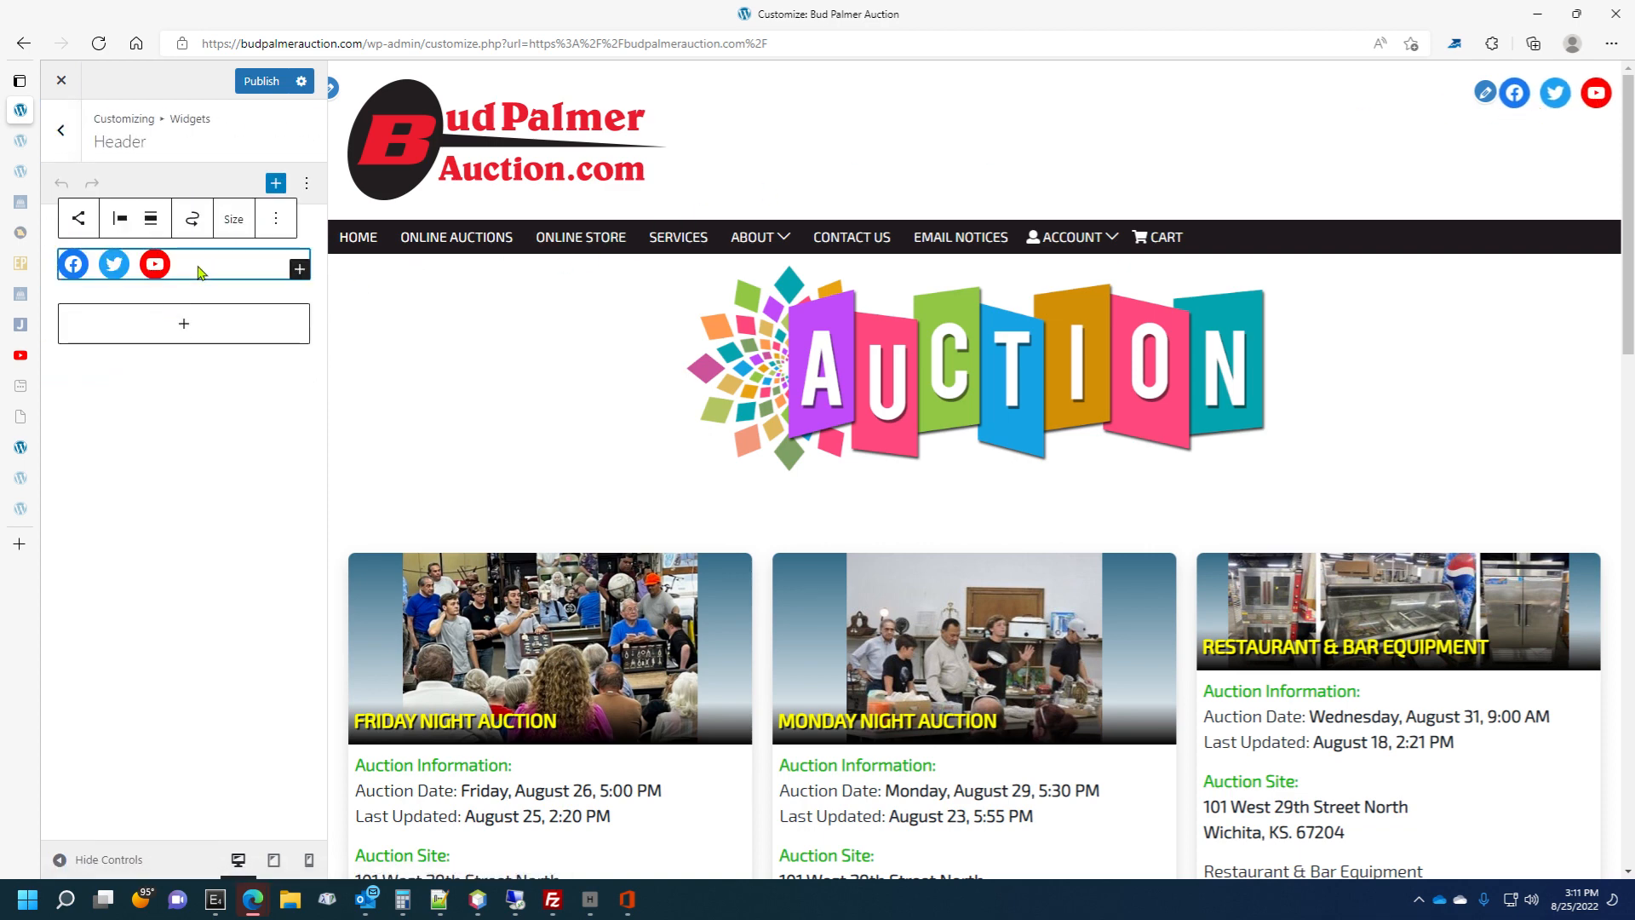
Add a Reddit icon to the header's social icons and open its link address for editing.
click(290, 270)
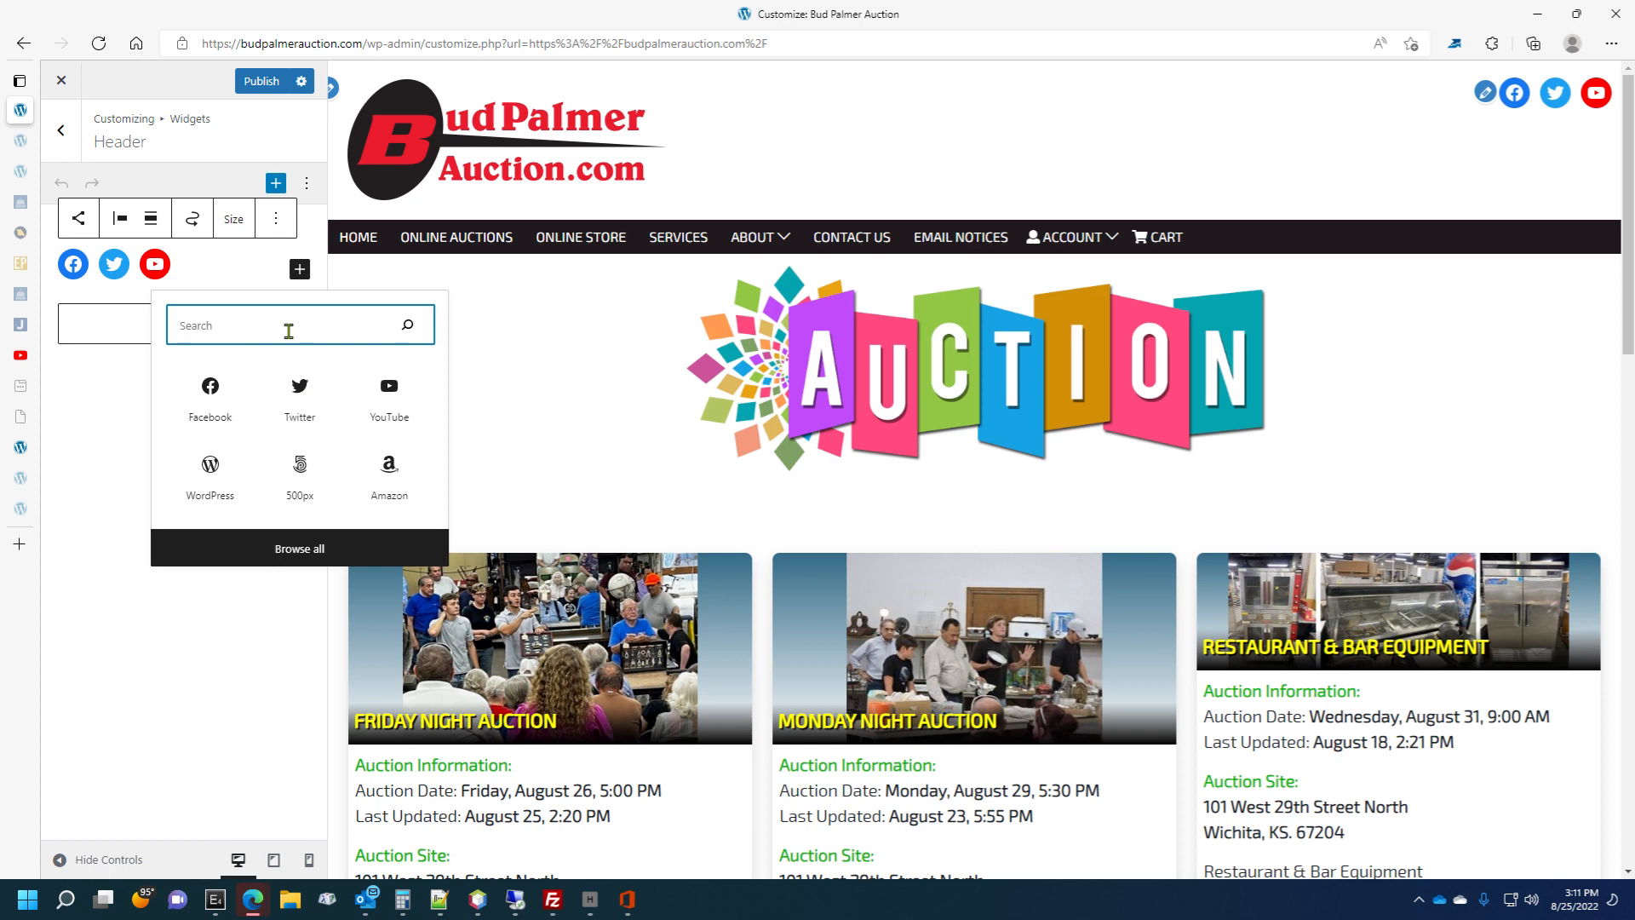
text(re)
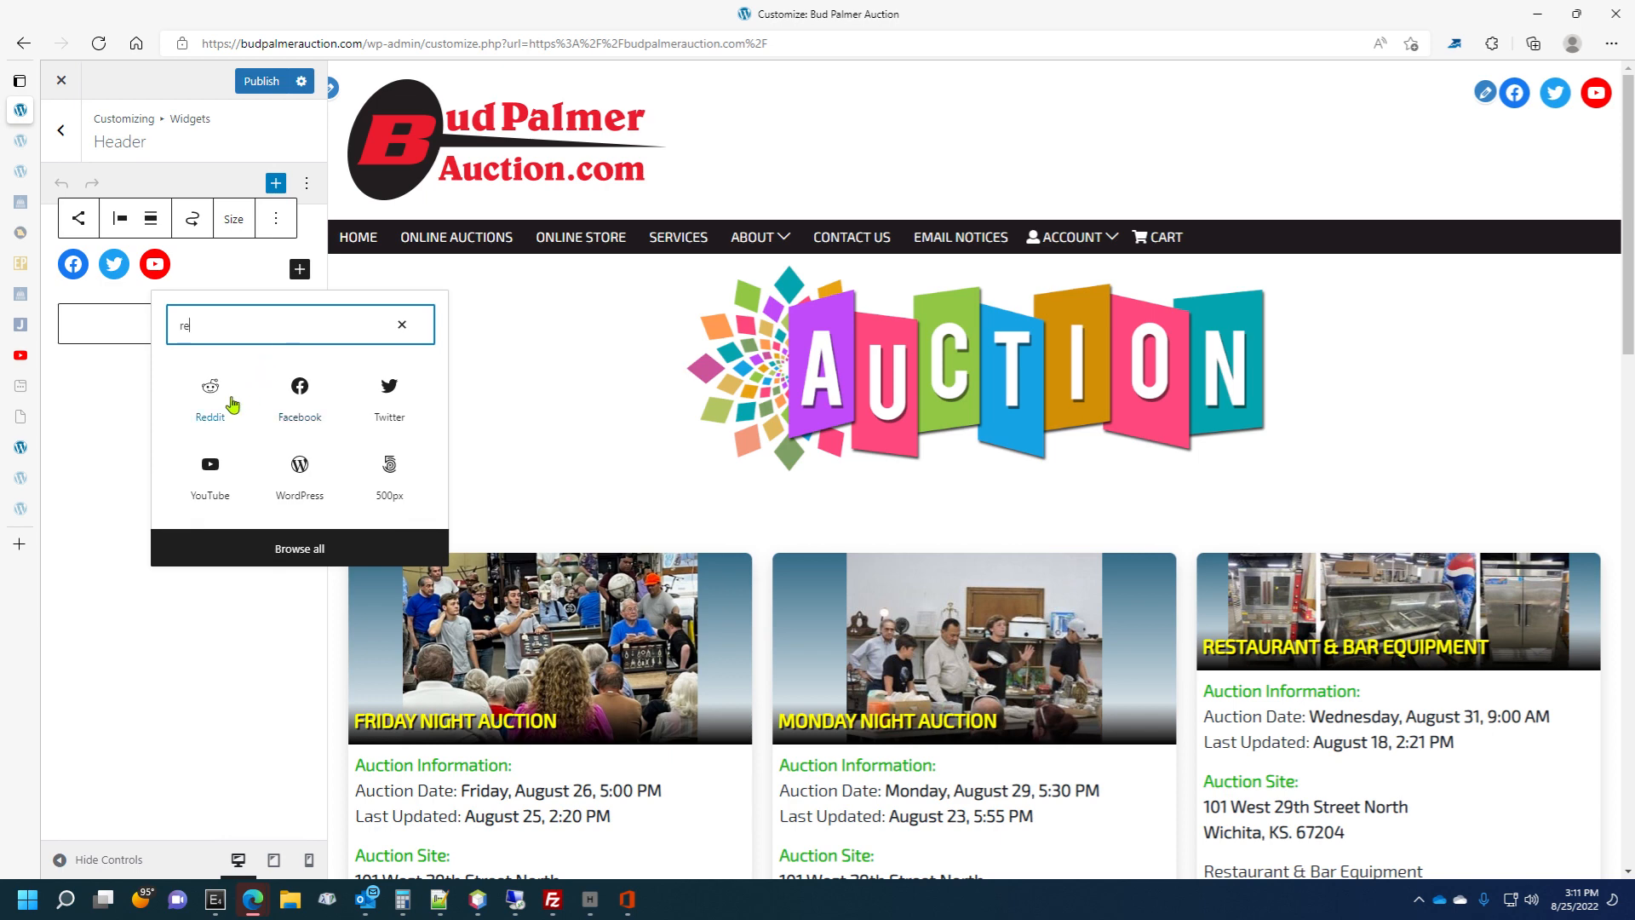
click(220, 410)
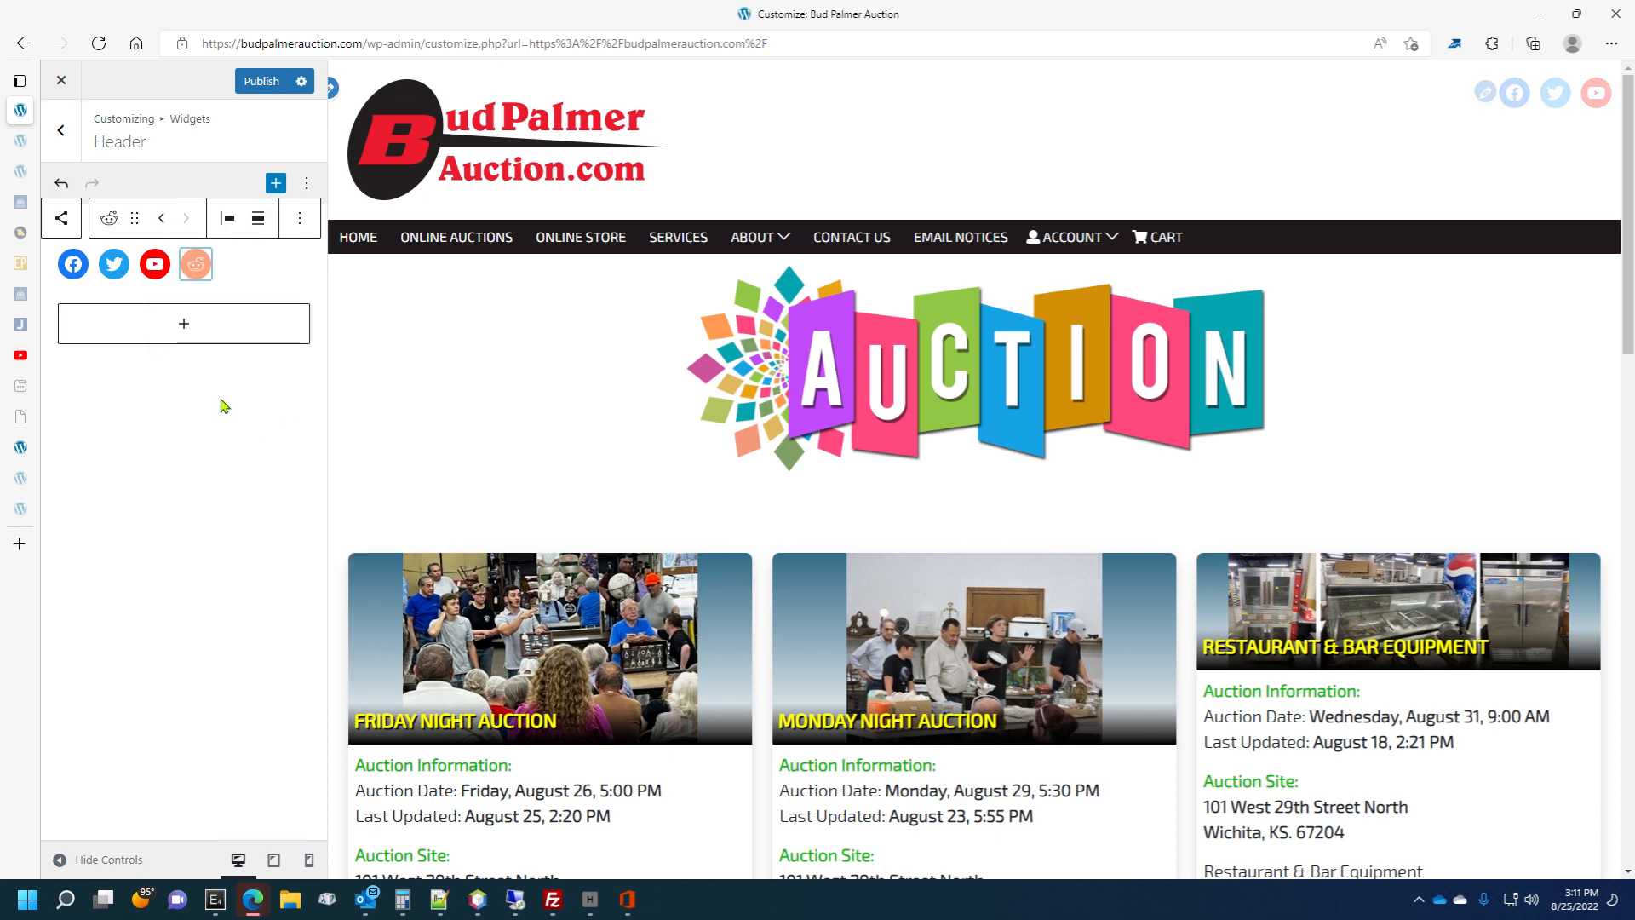
click(235, 278)
click(196, 268)
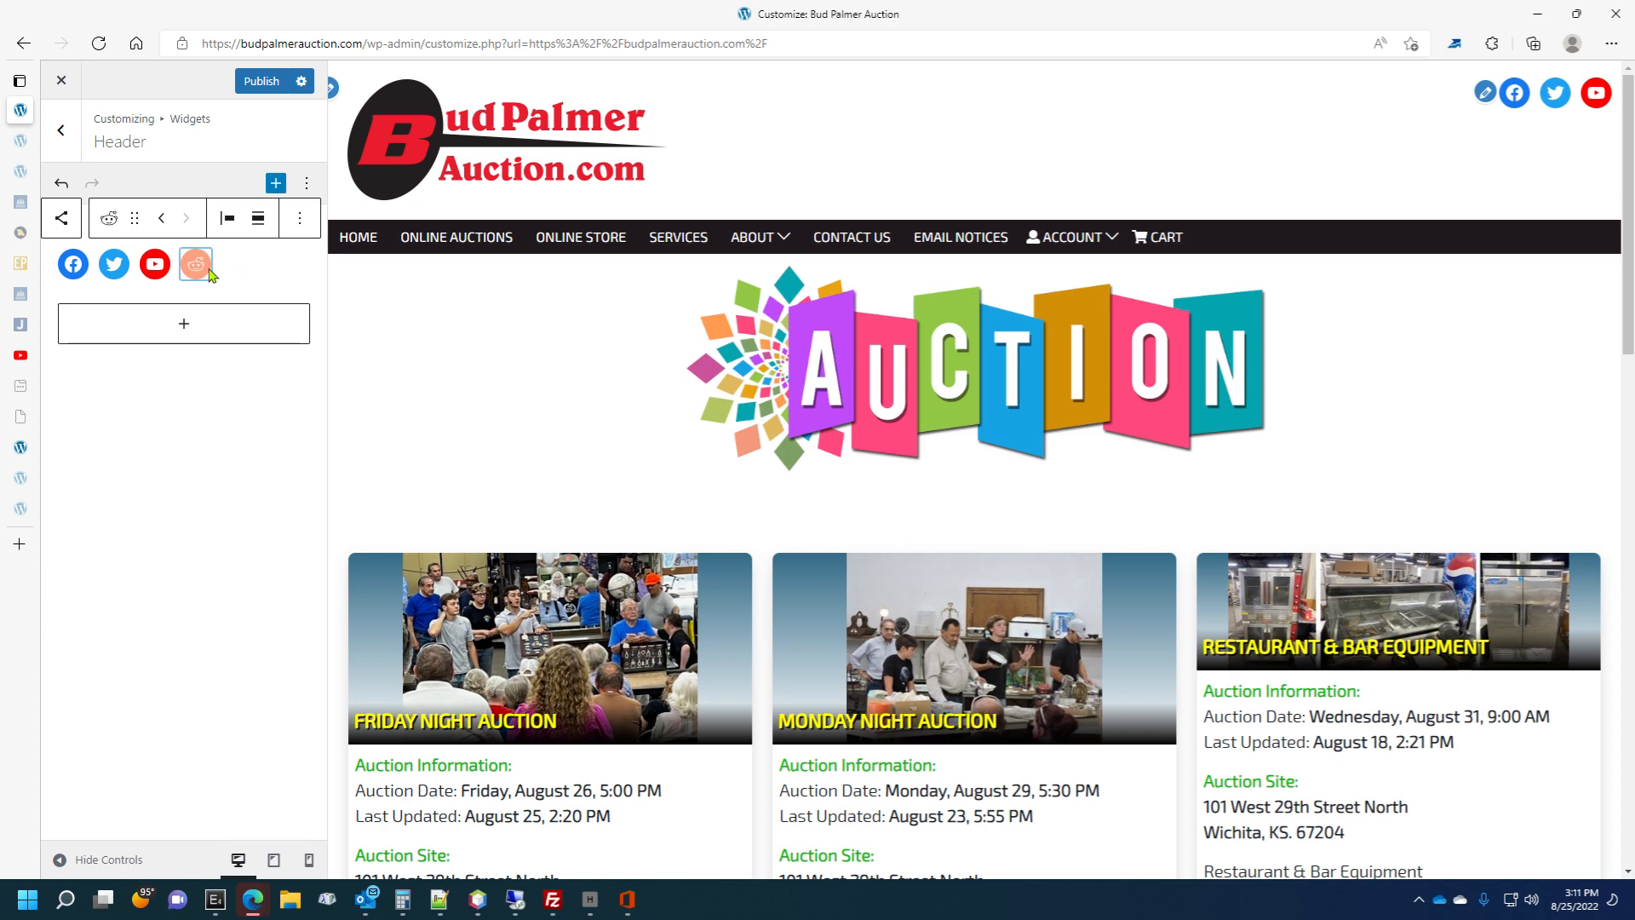
click(200, 274)
click(198, 269)
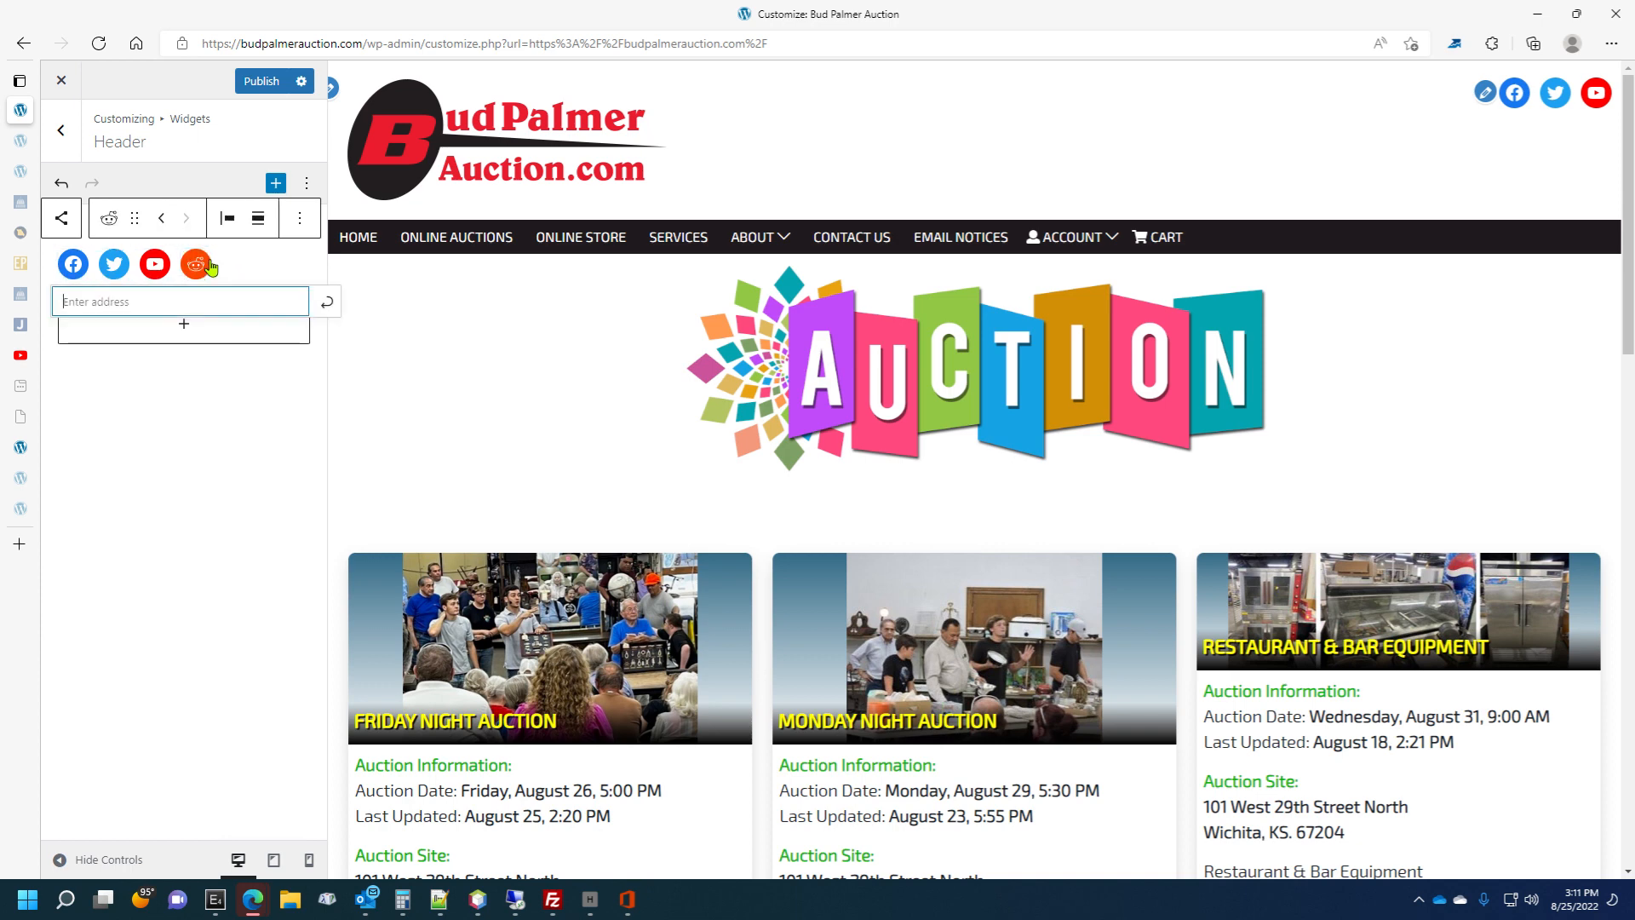
Remove the Reddit icon from the header's social icons.
click(224, 259)
click(198, 266)
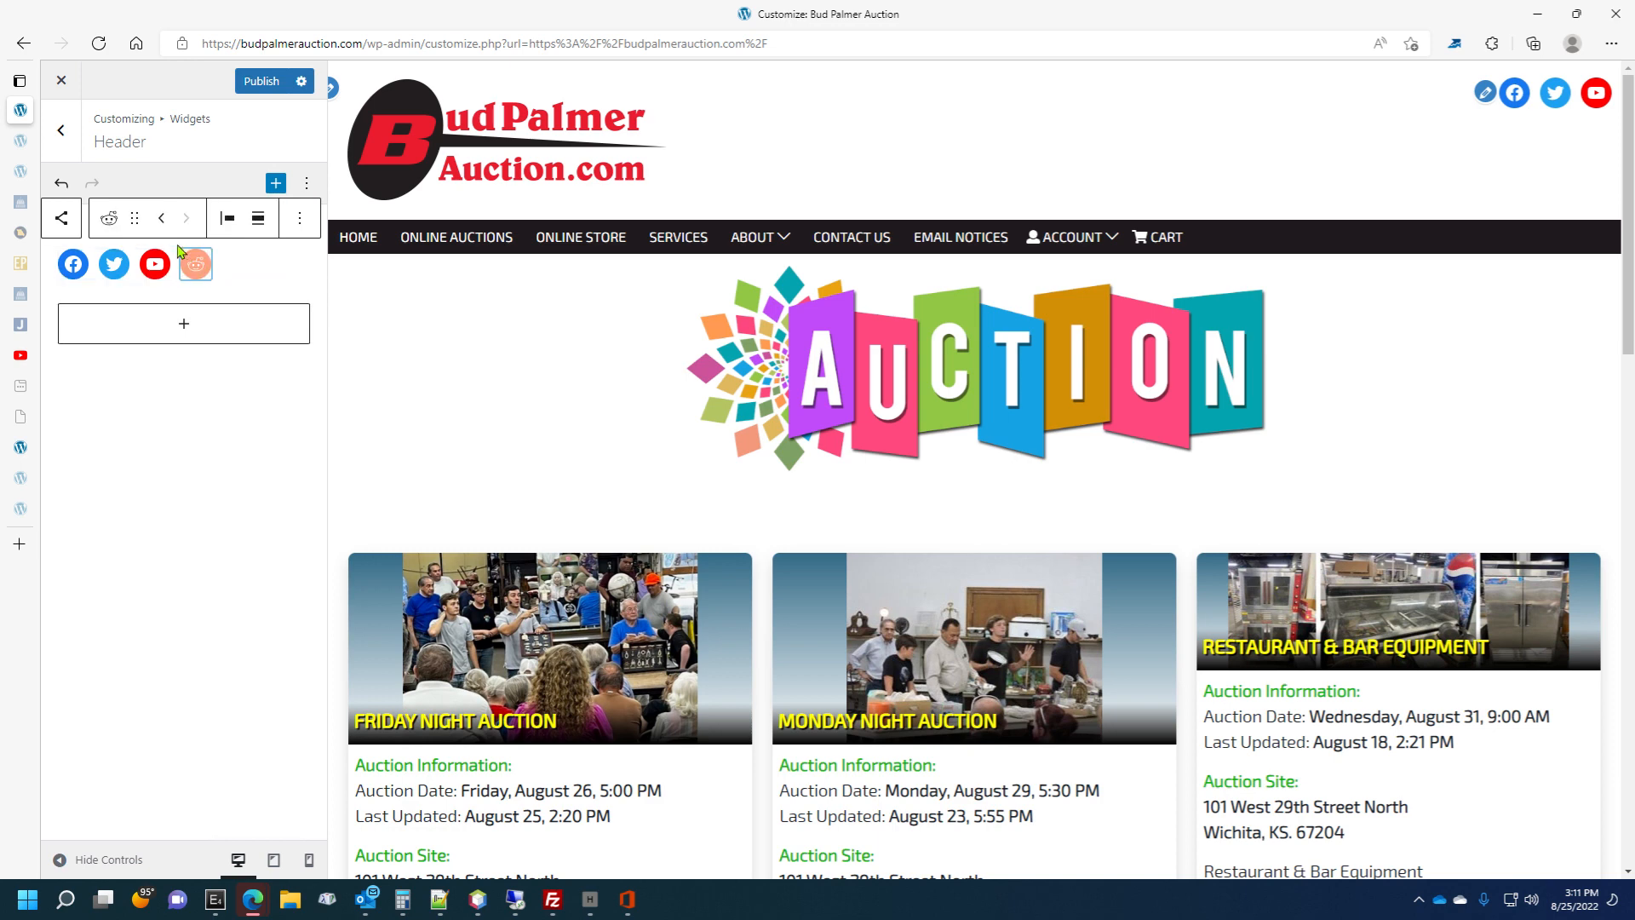
click(299, 218)
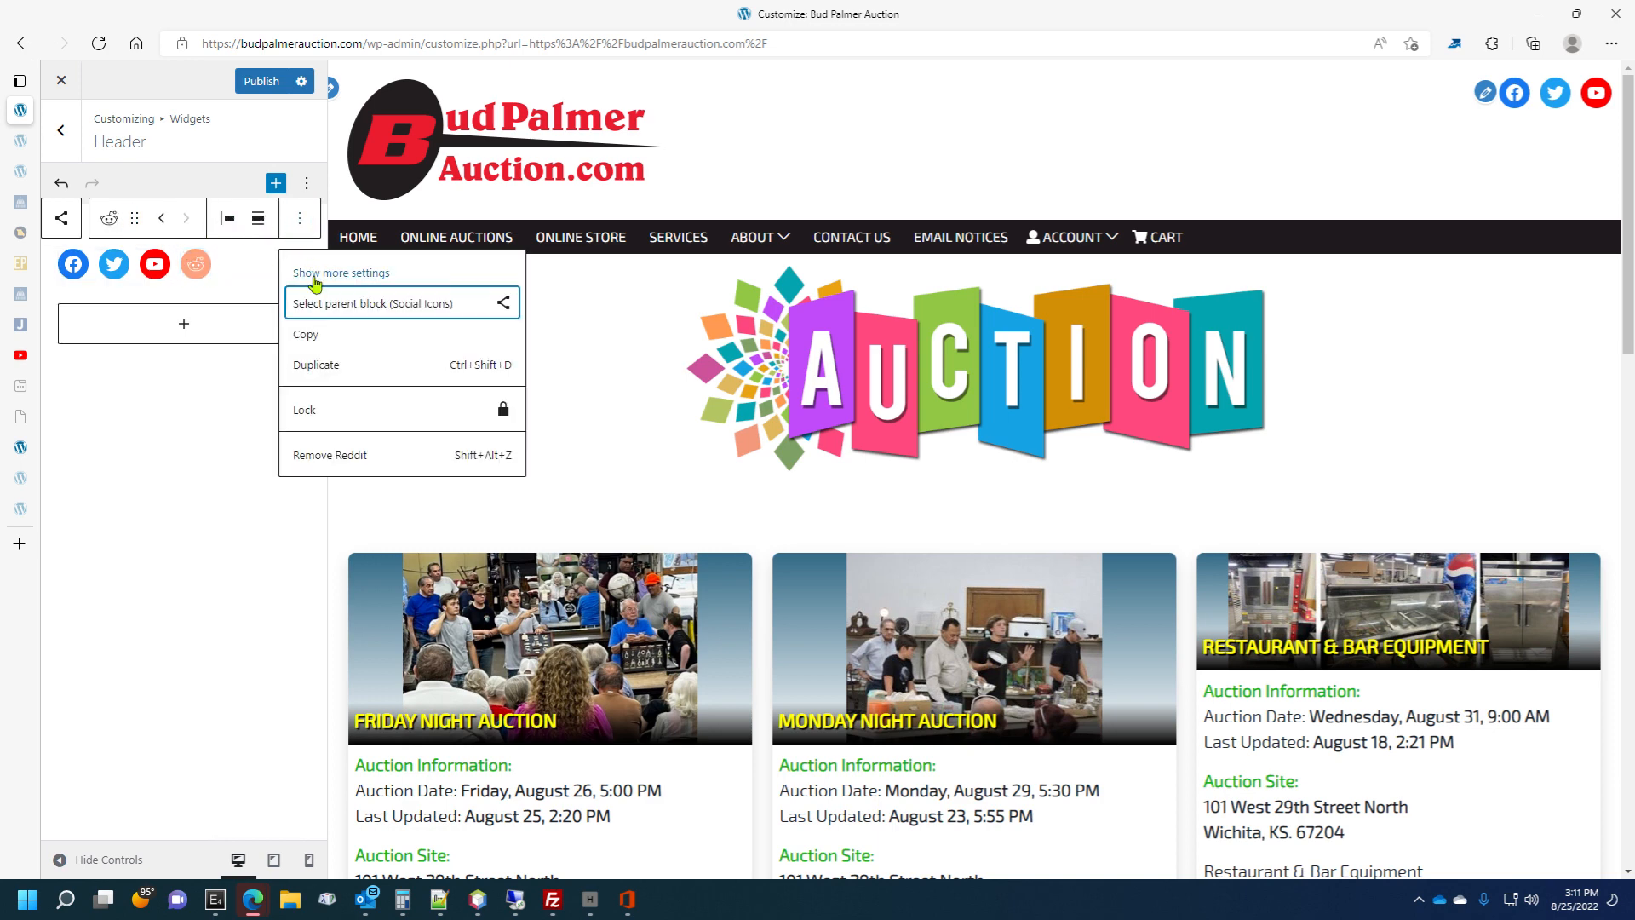
click(347, 457)
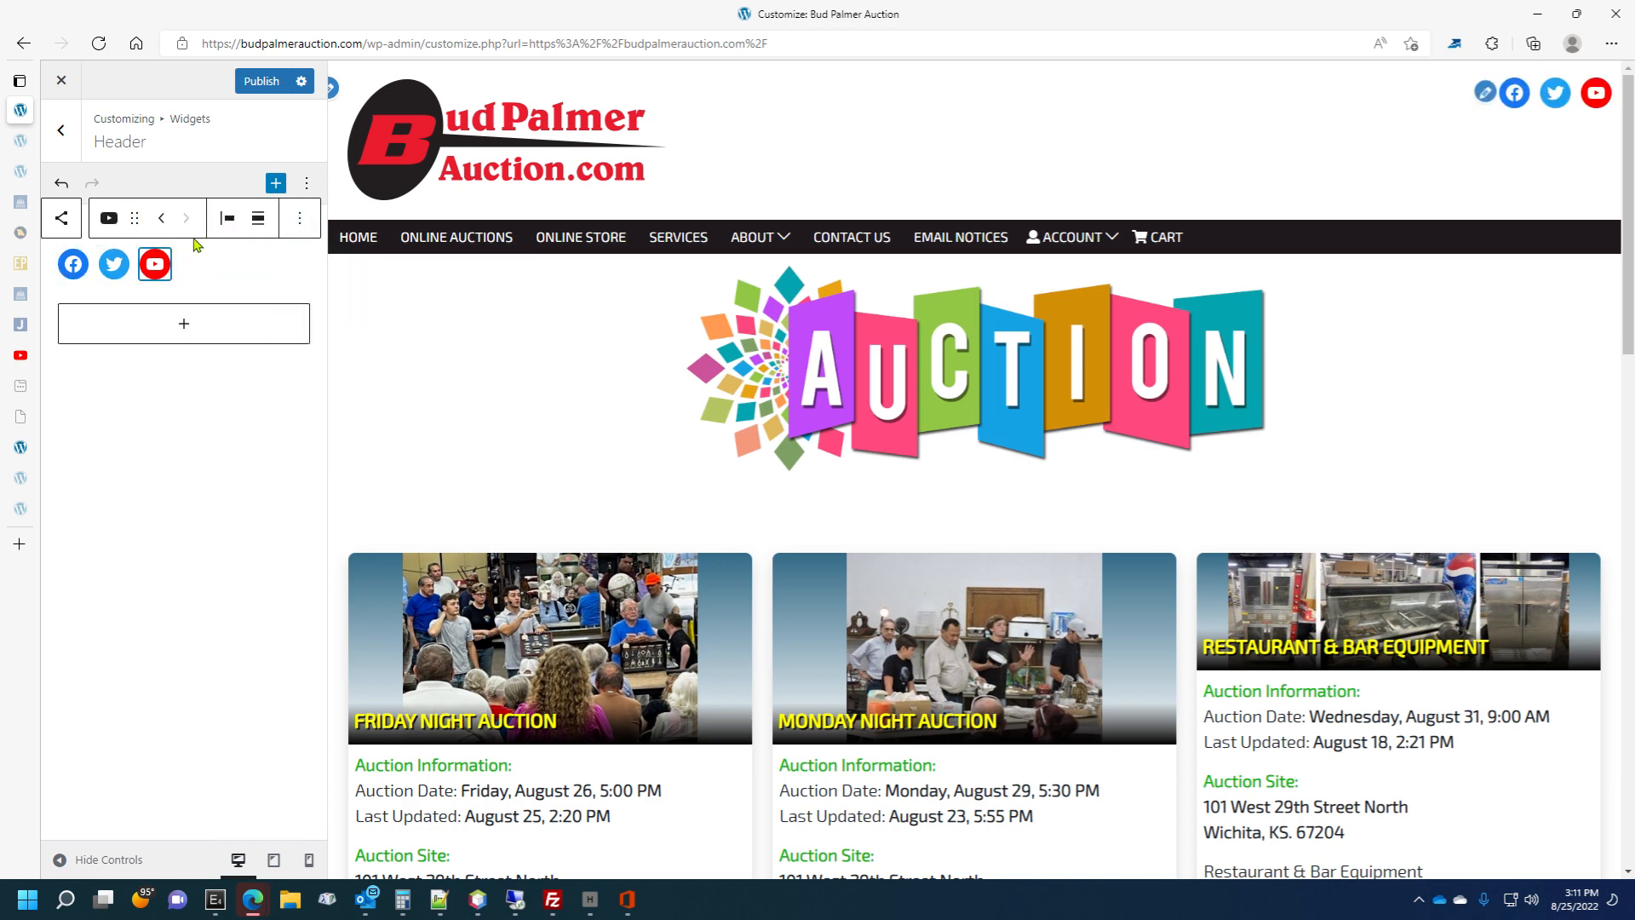
Check the link address of the YouTube icon in the header and open the icon's block options.
click(158, 277)
click(160, 265)
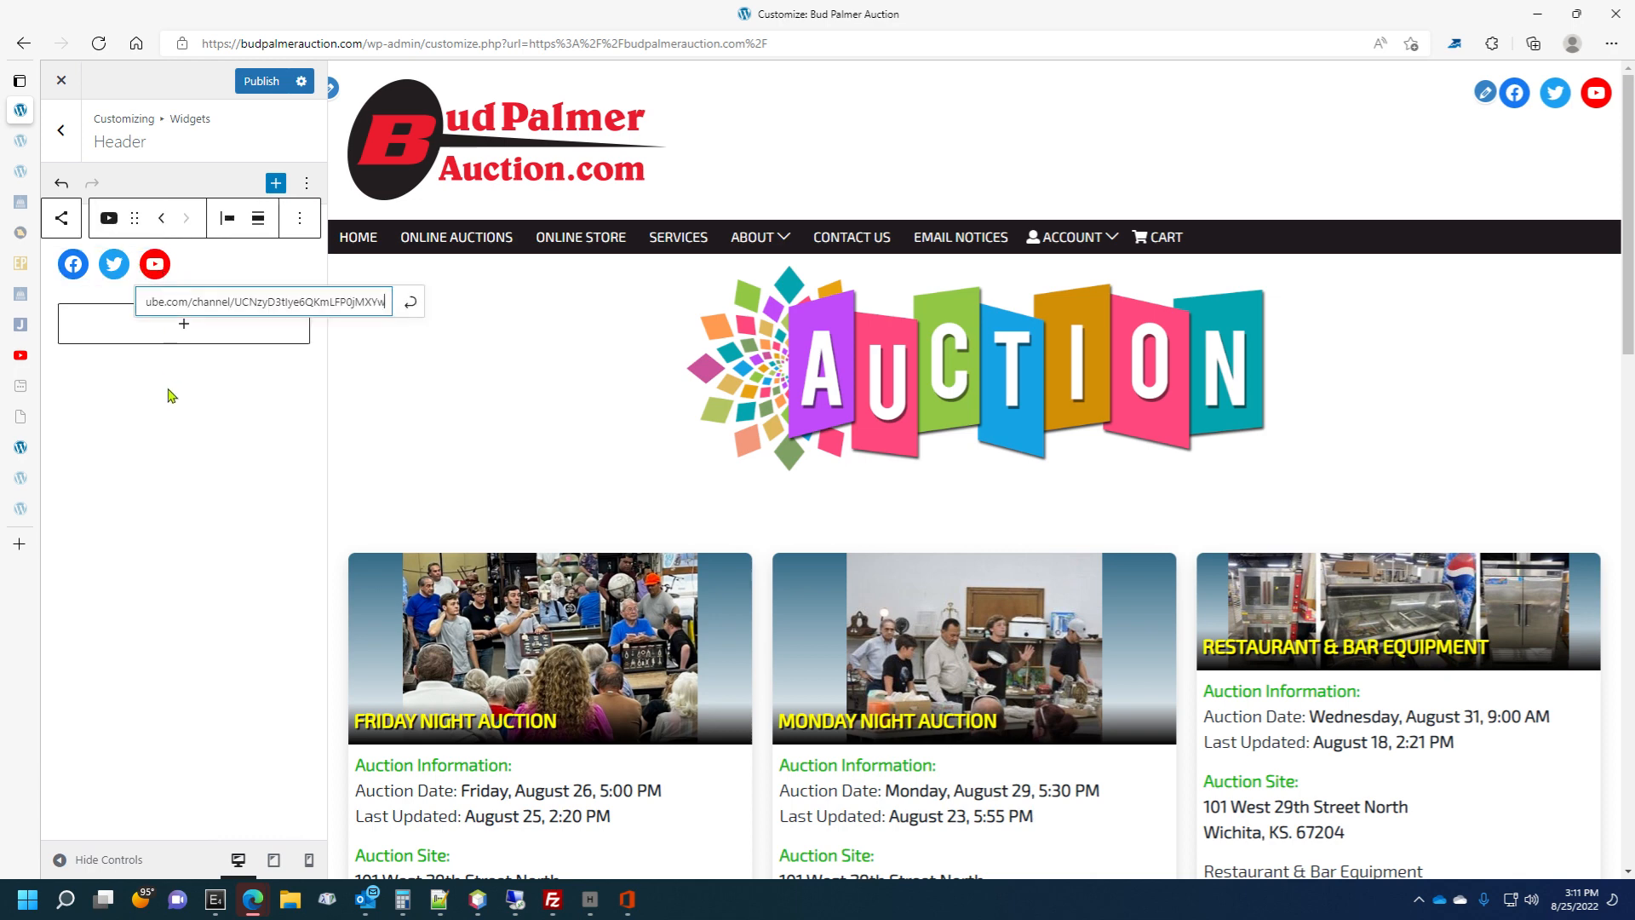
click(172, 396)
click(159, 268)
click(300, 223)
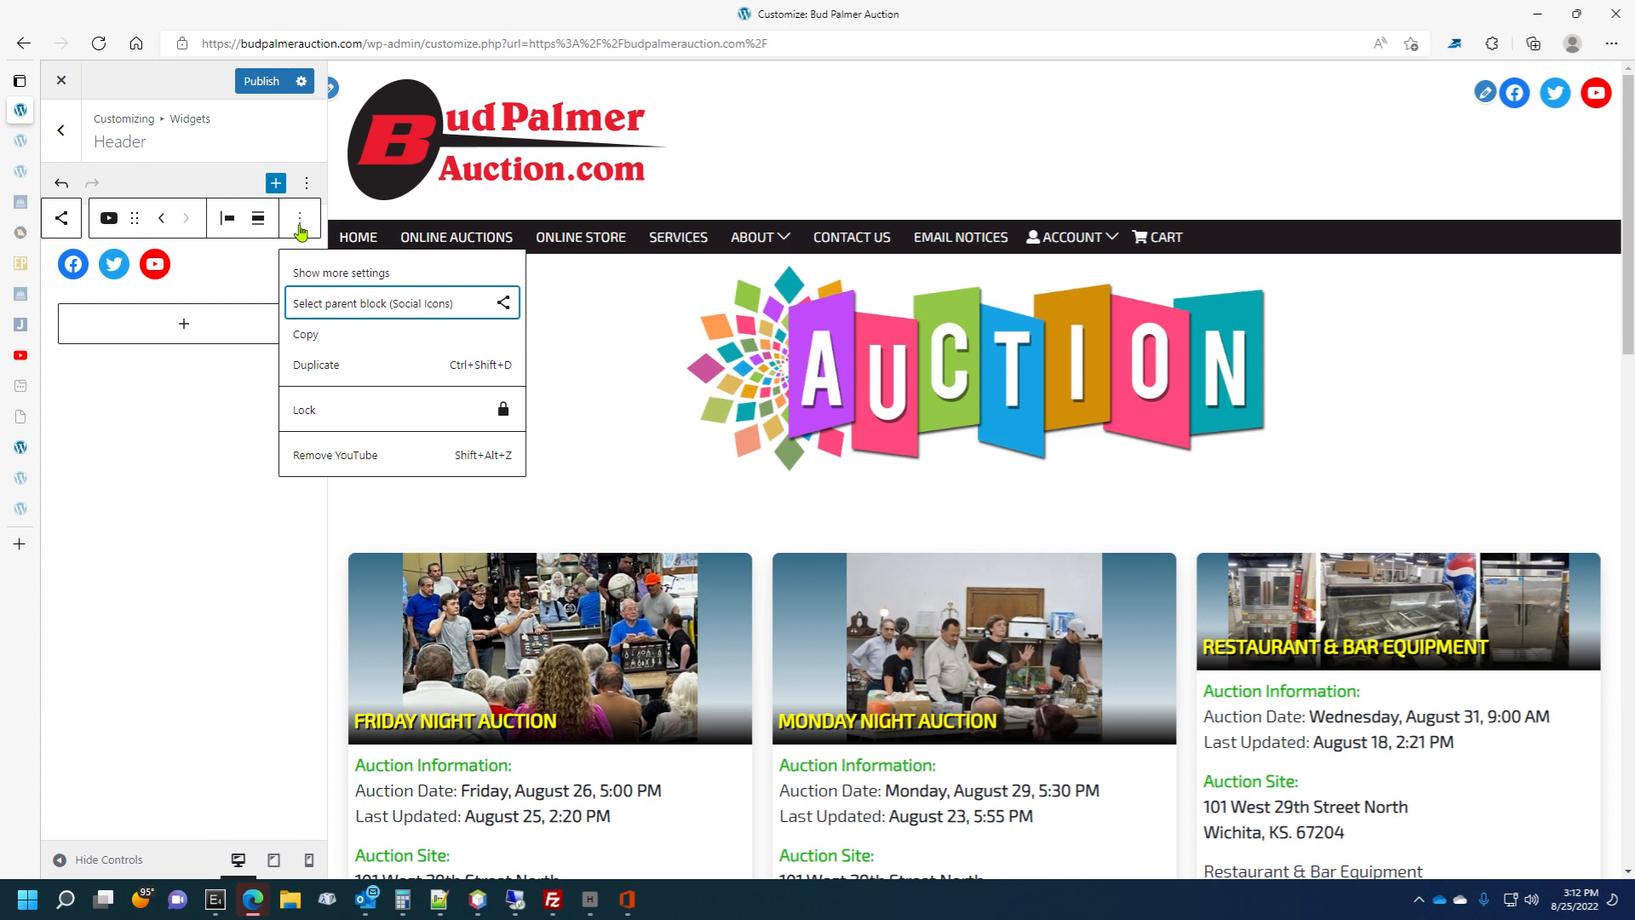
Leave the Header widget area, open Footer Column 1, and view the footer in the site preview.
click(212, 271)
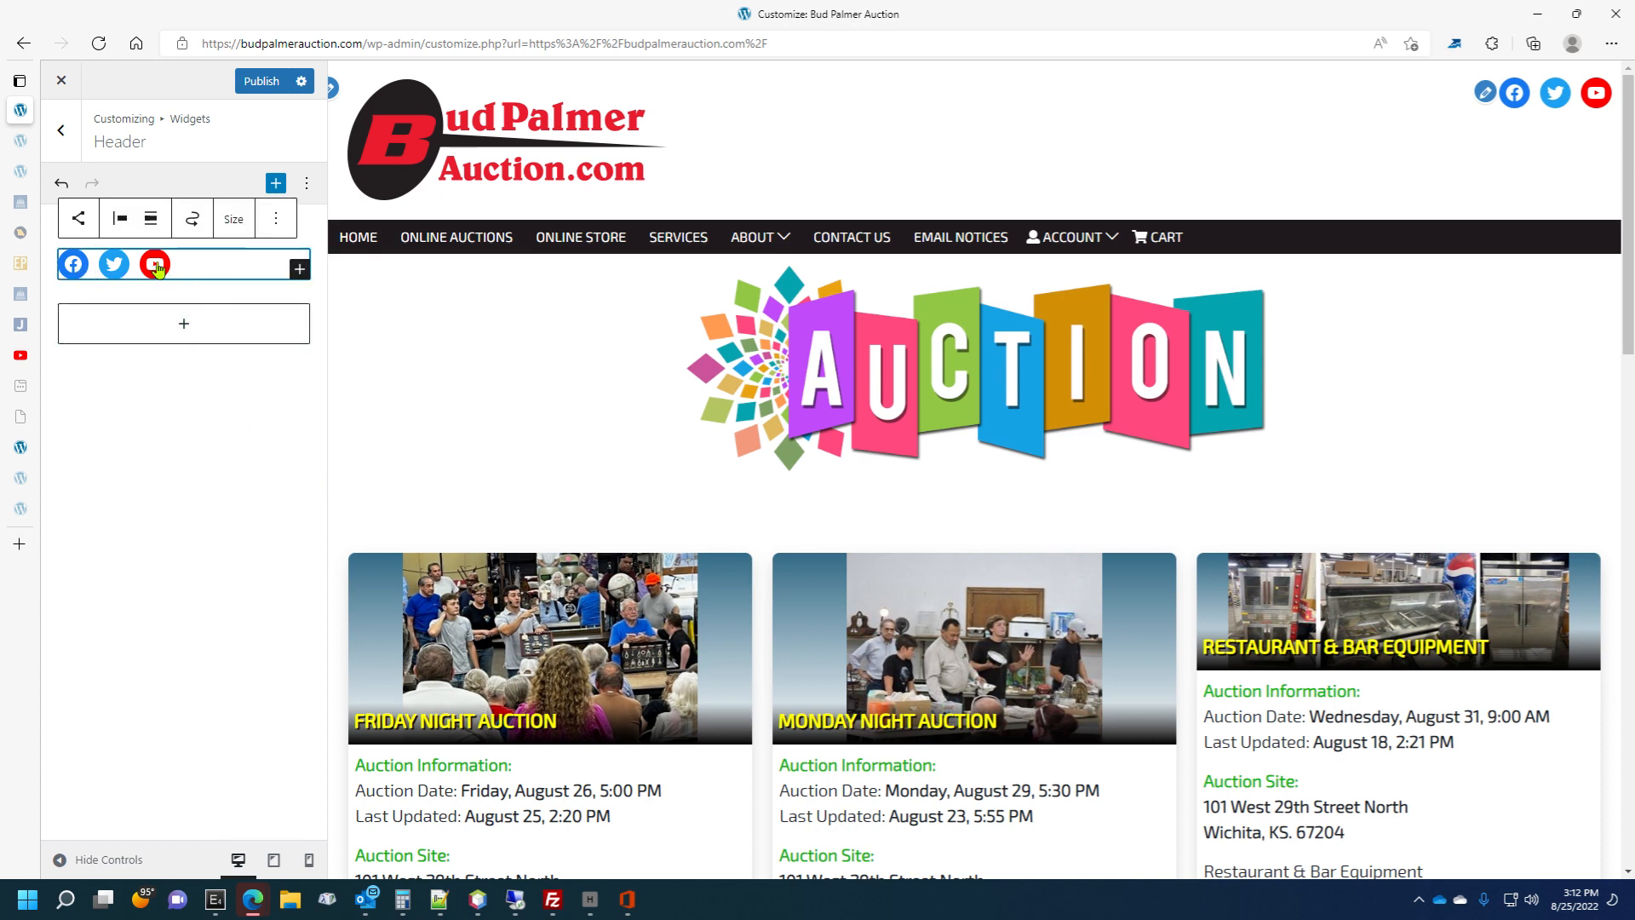
click(156, 266)
click(61, 129)
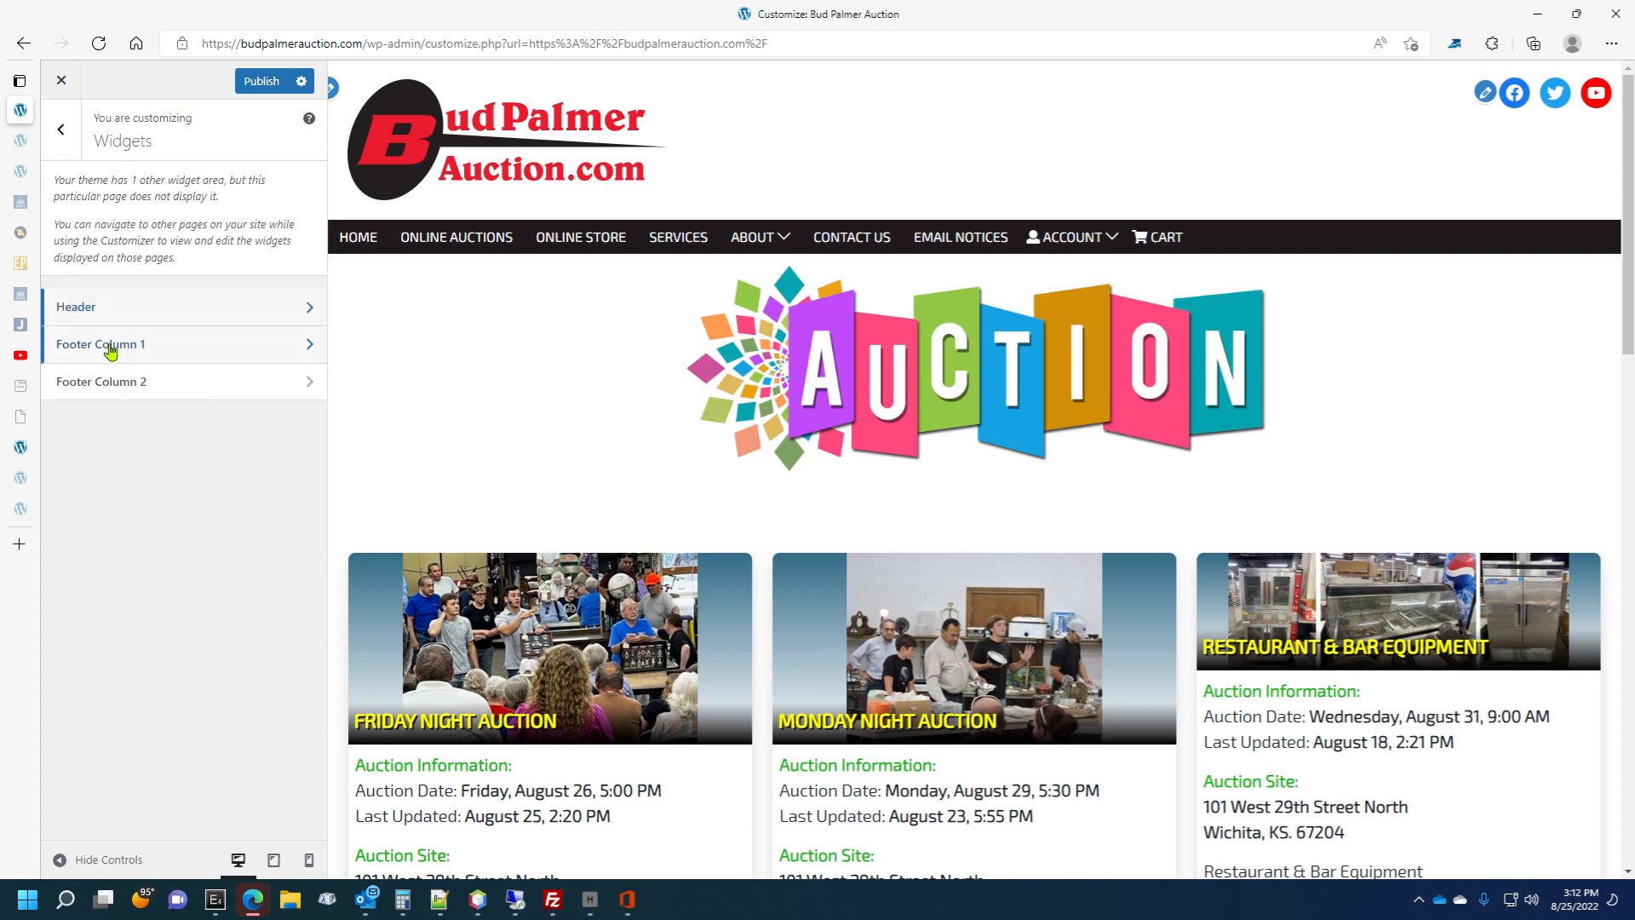
click(162, 344)
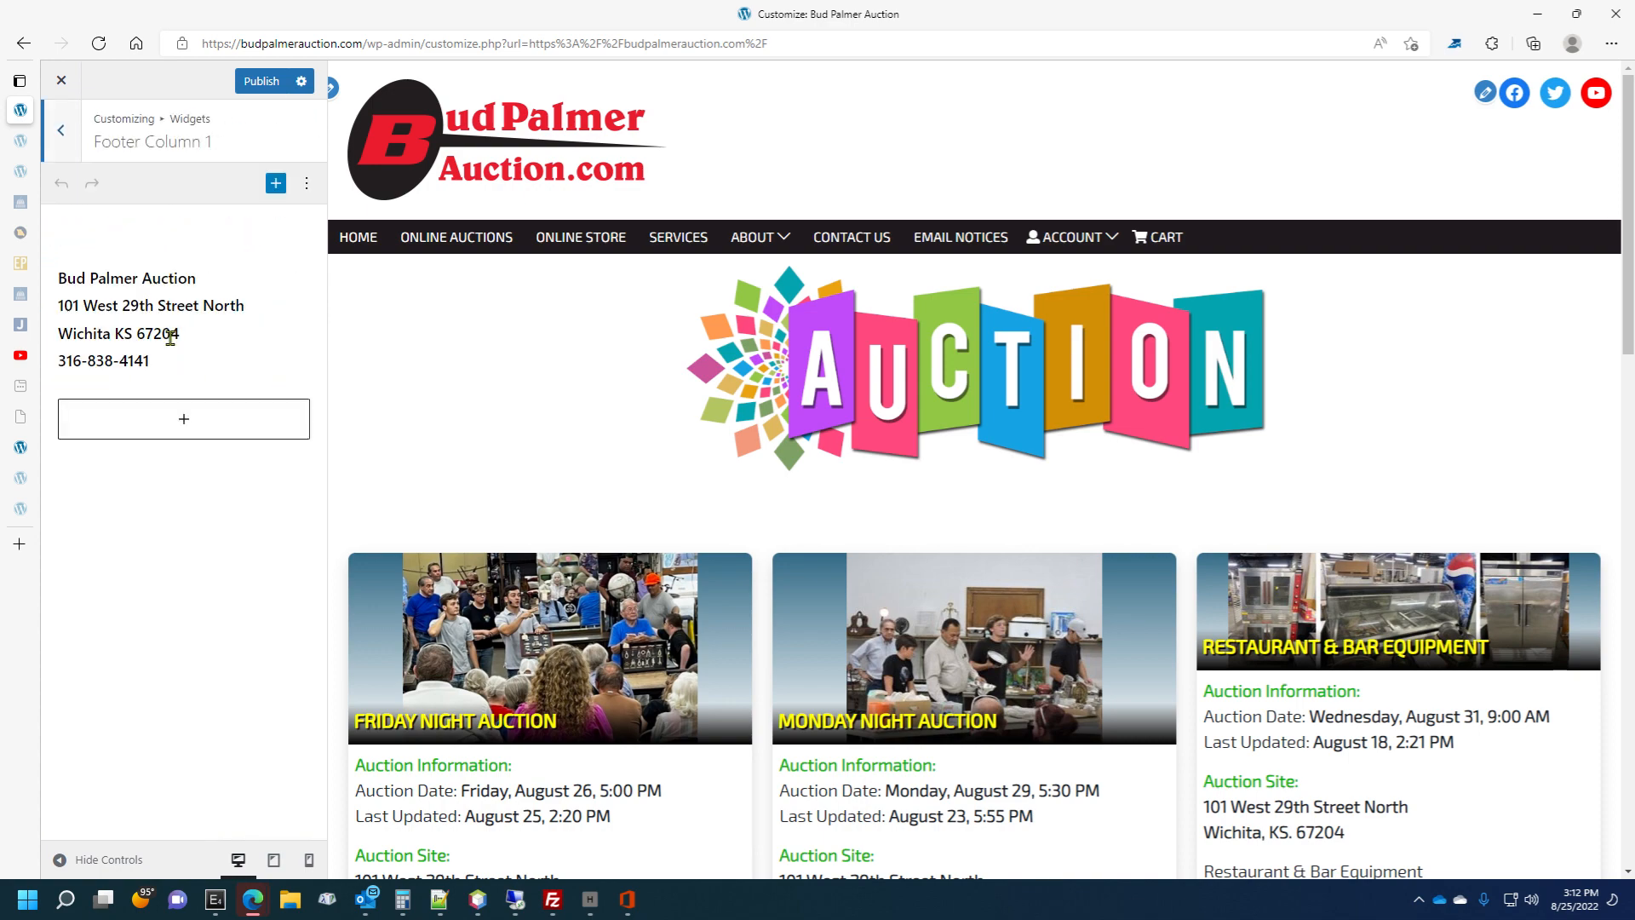
scroll(595, 406, down, 15)
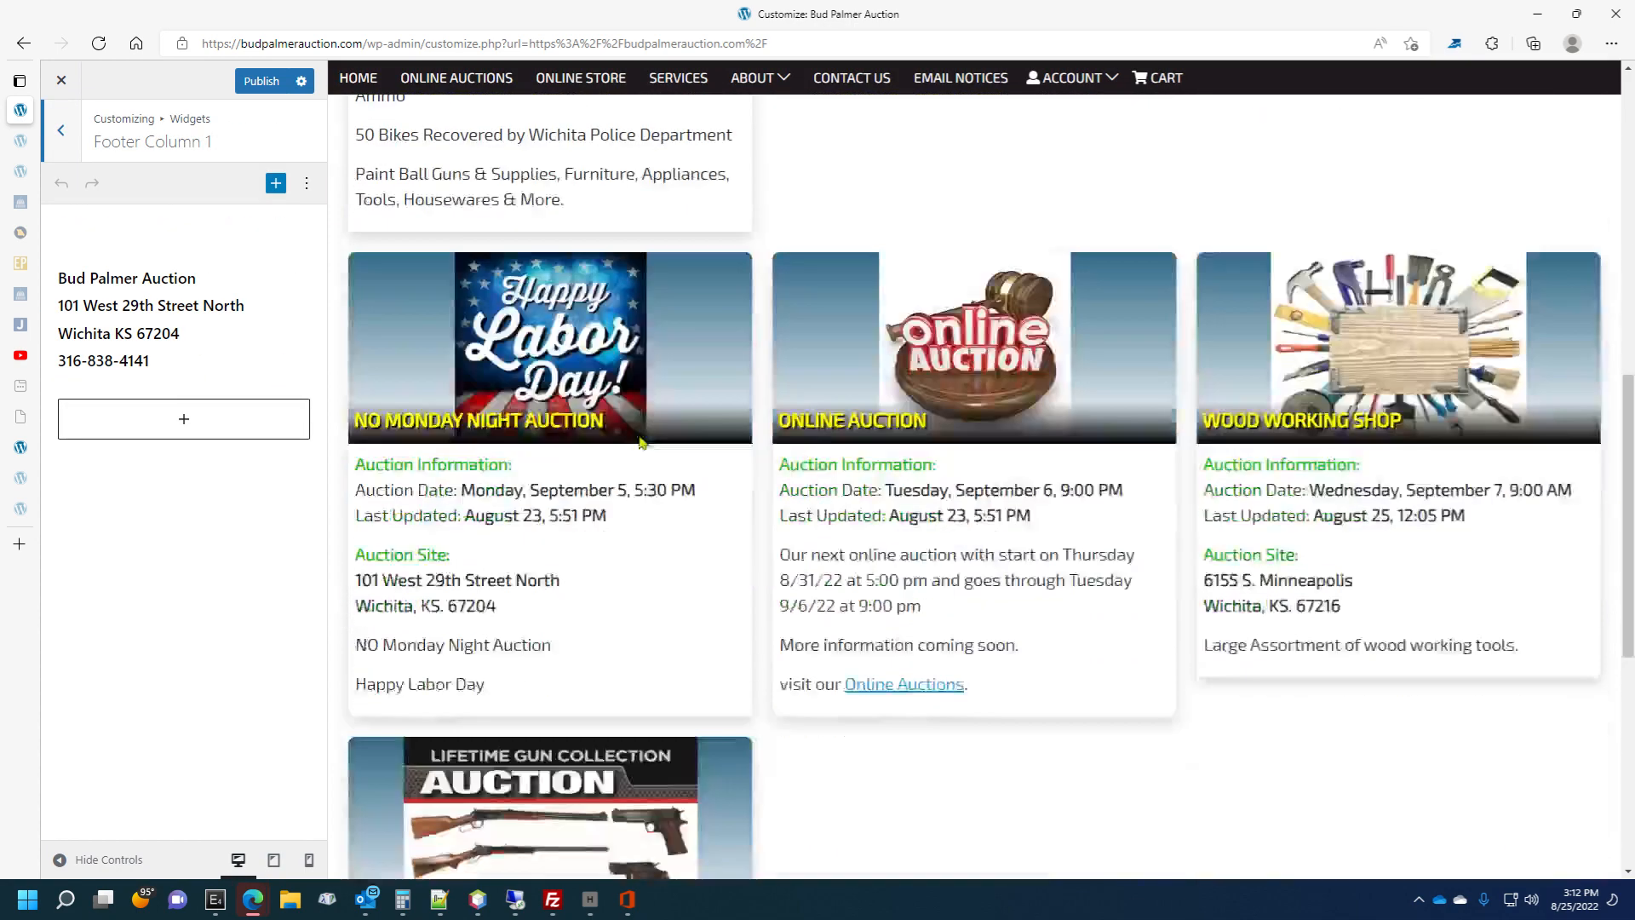
Try adding the extra digits 2222 in bold after the phone number in Footer Column 1, and delete them again.
click(180, 361)
text(2222)
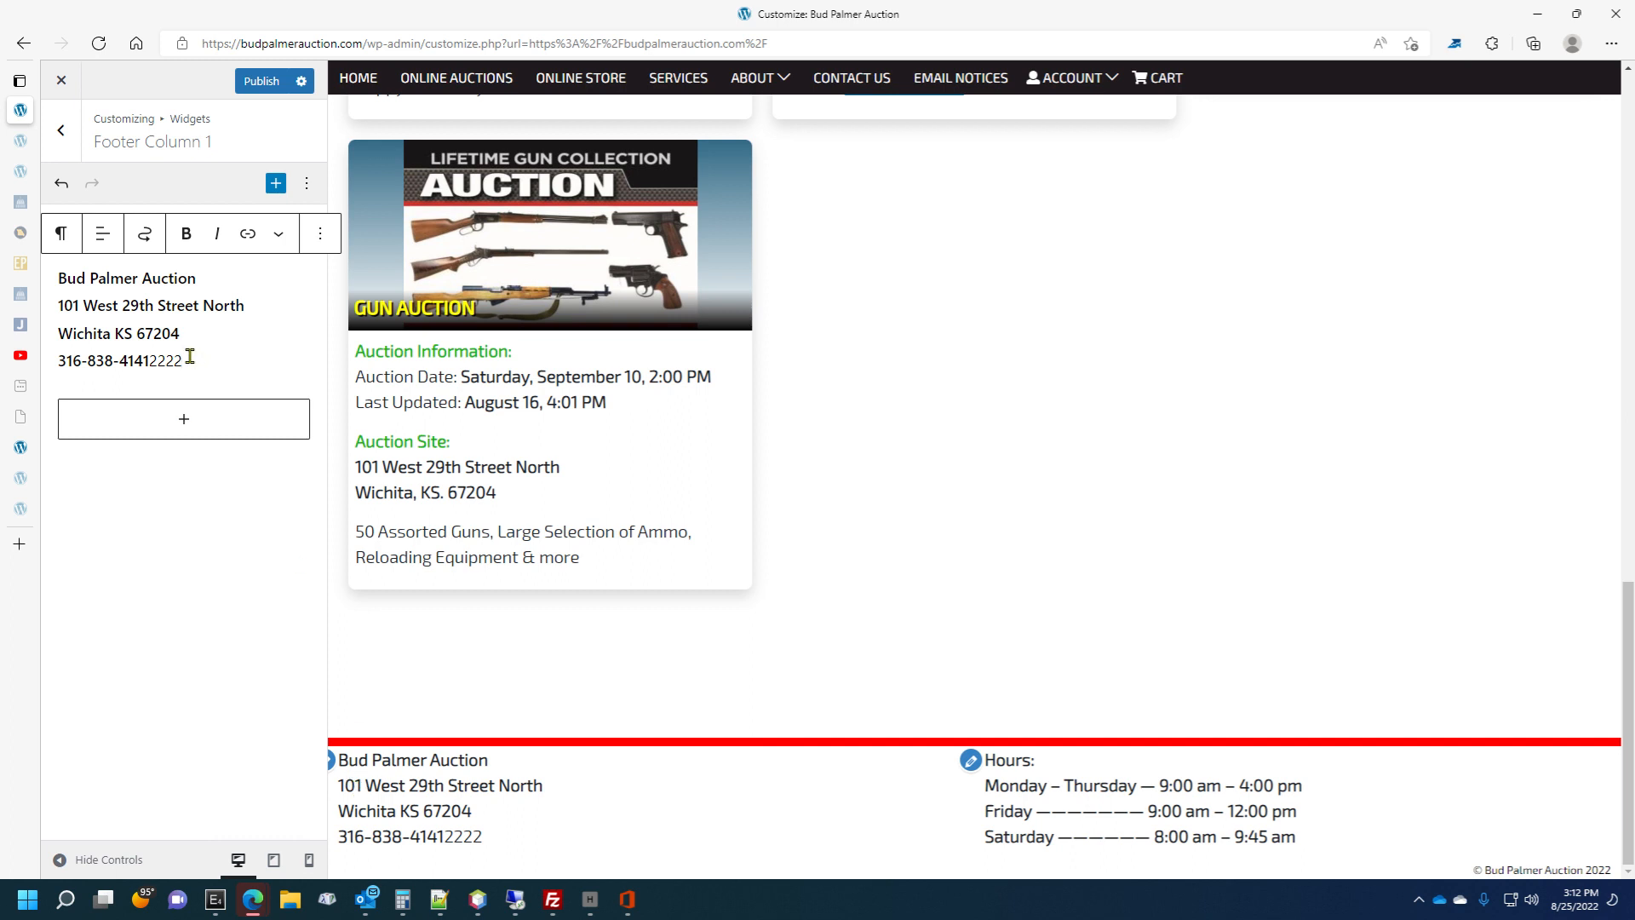
drag(184, 361, 150, 357)
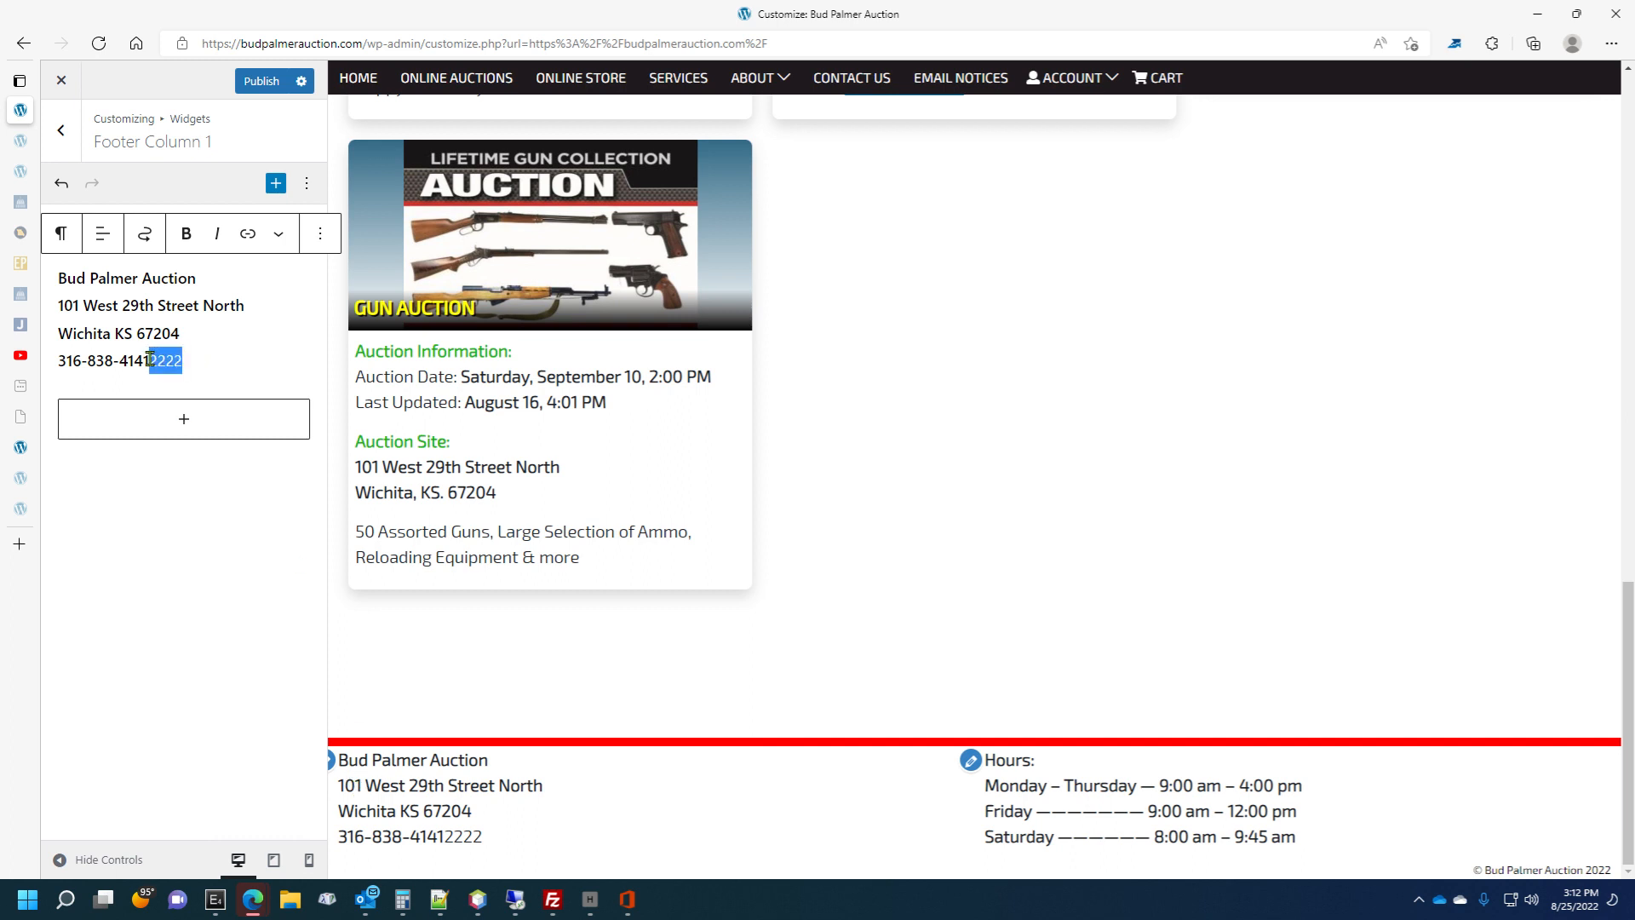
click(185, 233)
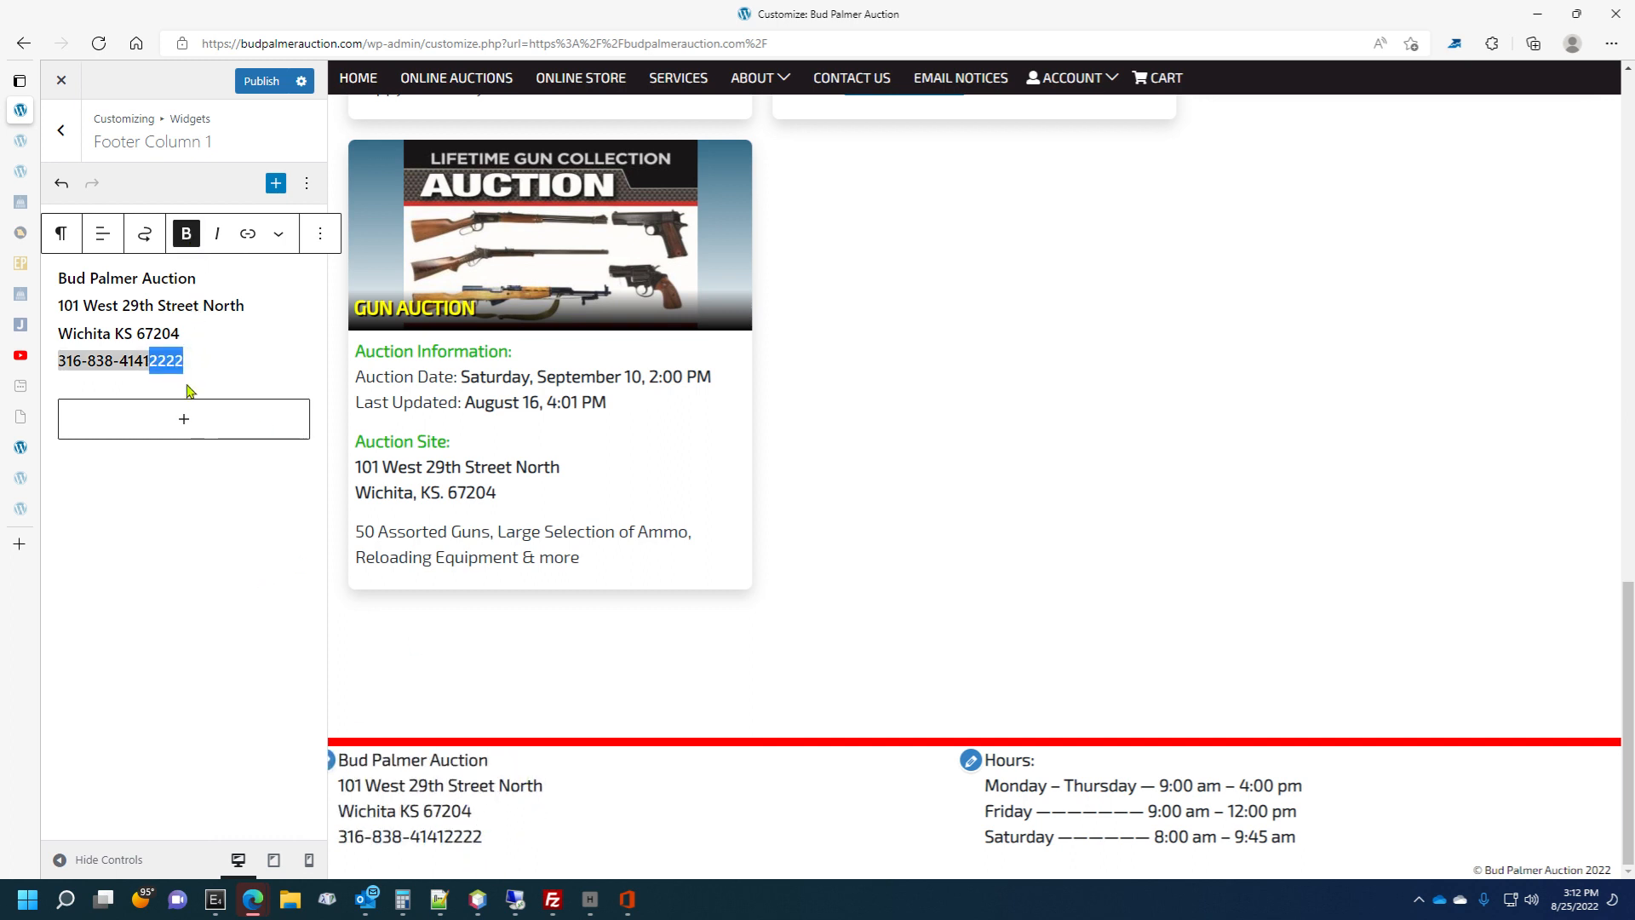
key(BackSpace)
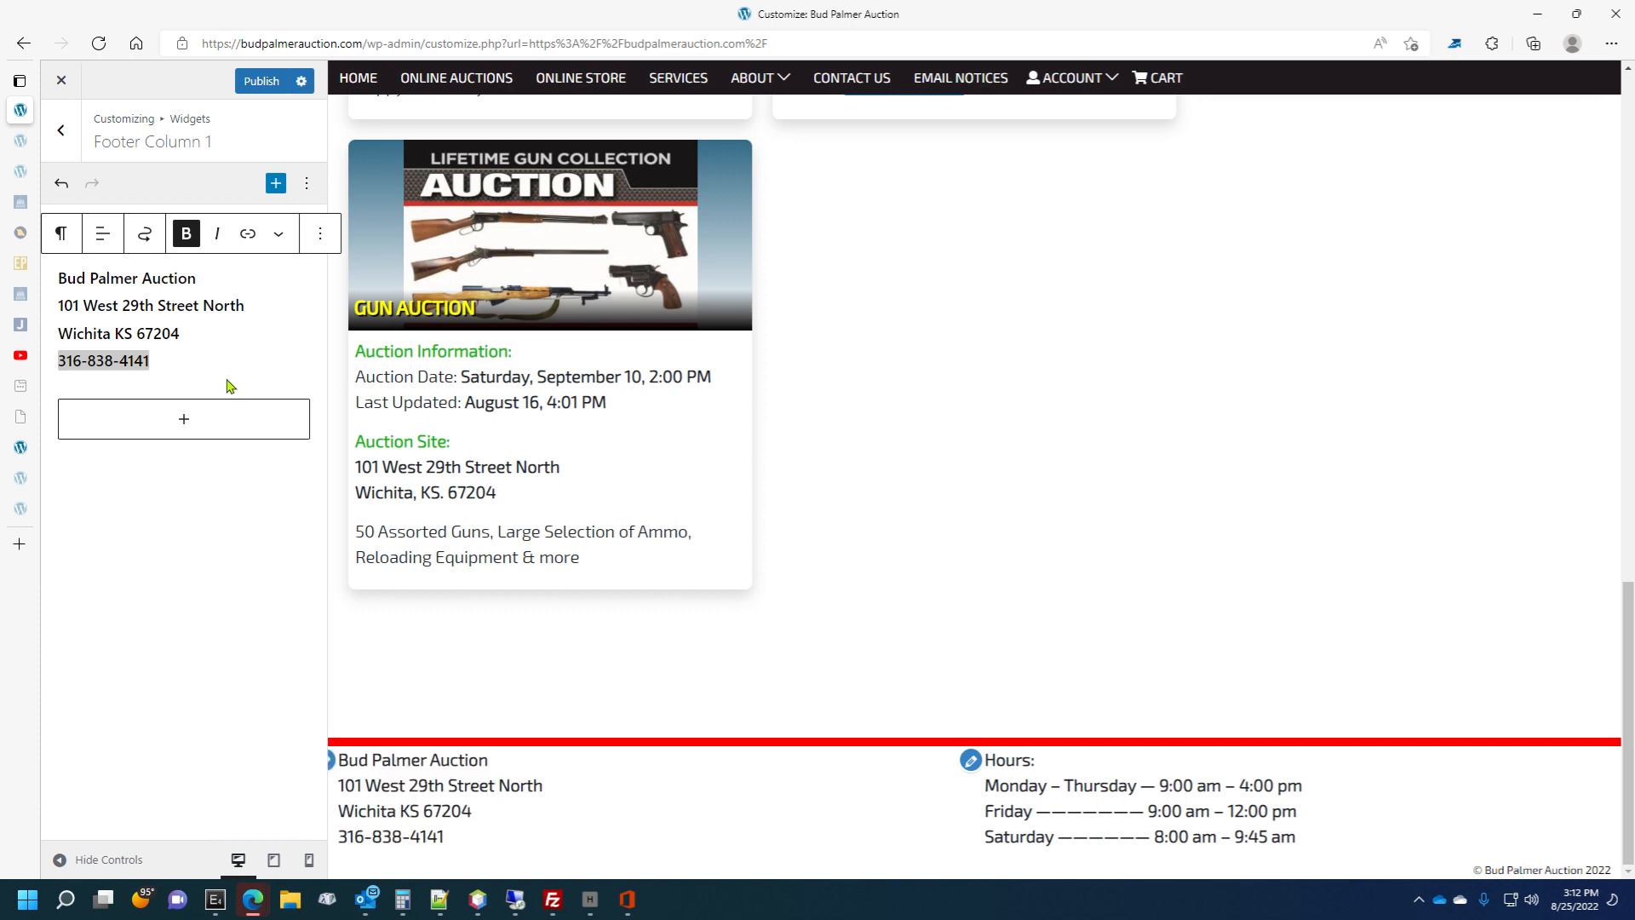
View the Footer Column 2 widget area, and open the Header widget area through its edit shortcut in the site preview.
click(60, 130)
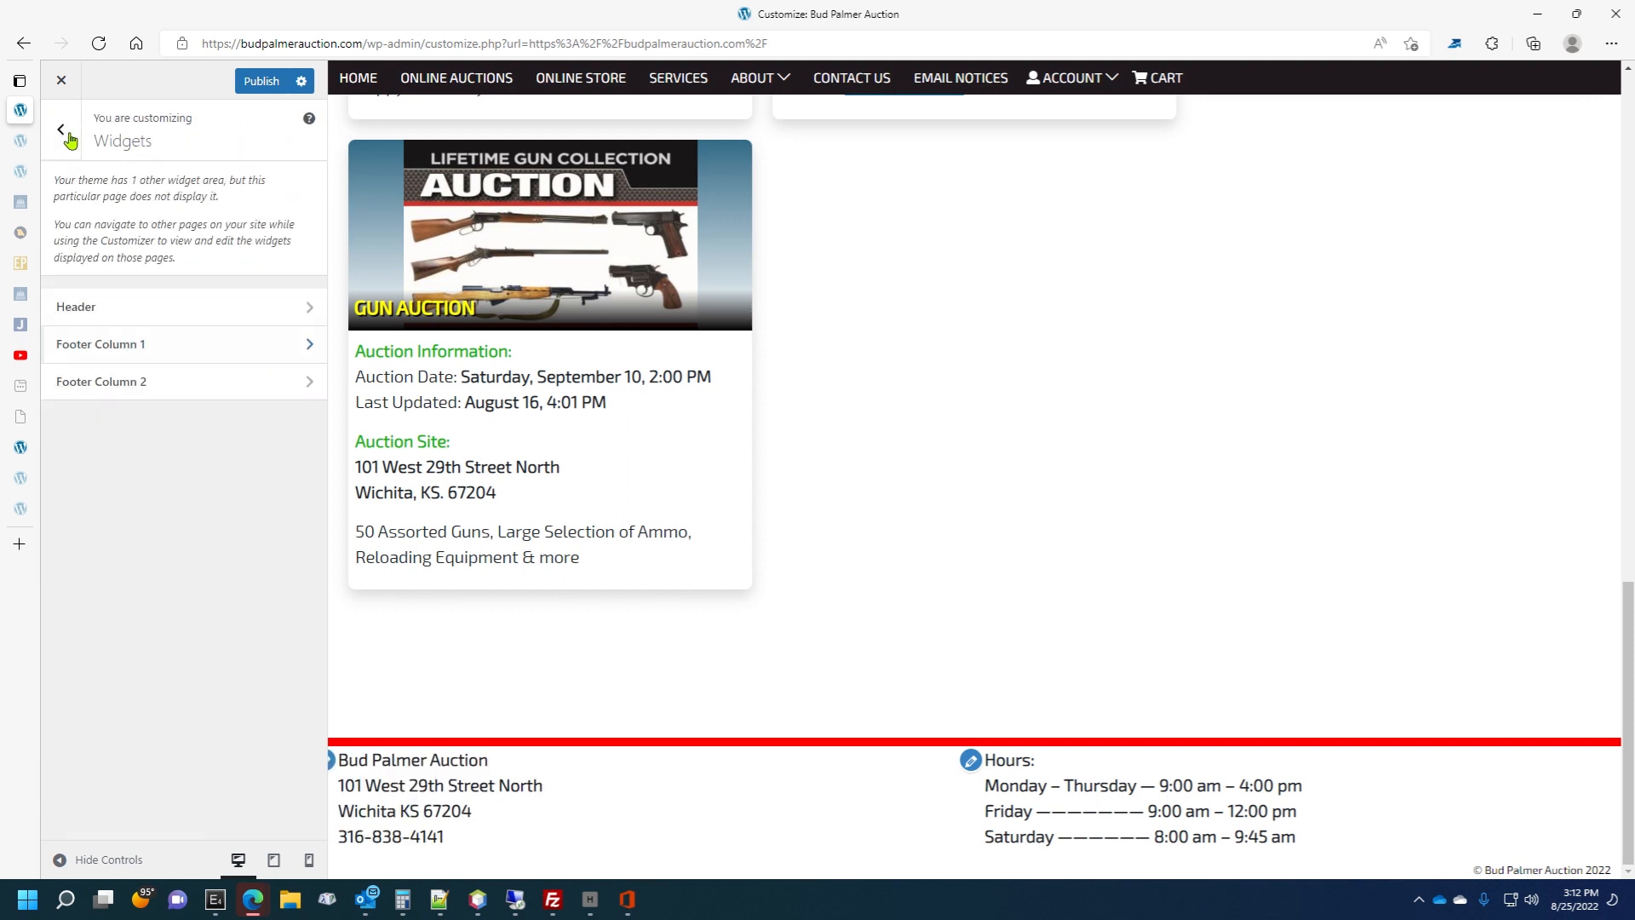
click(151, 393)
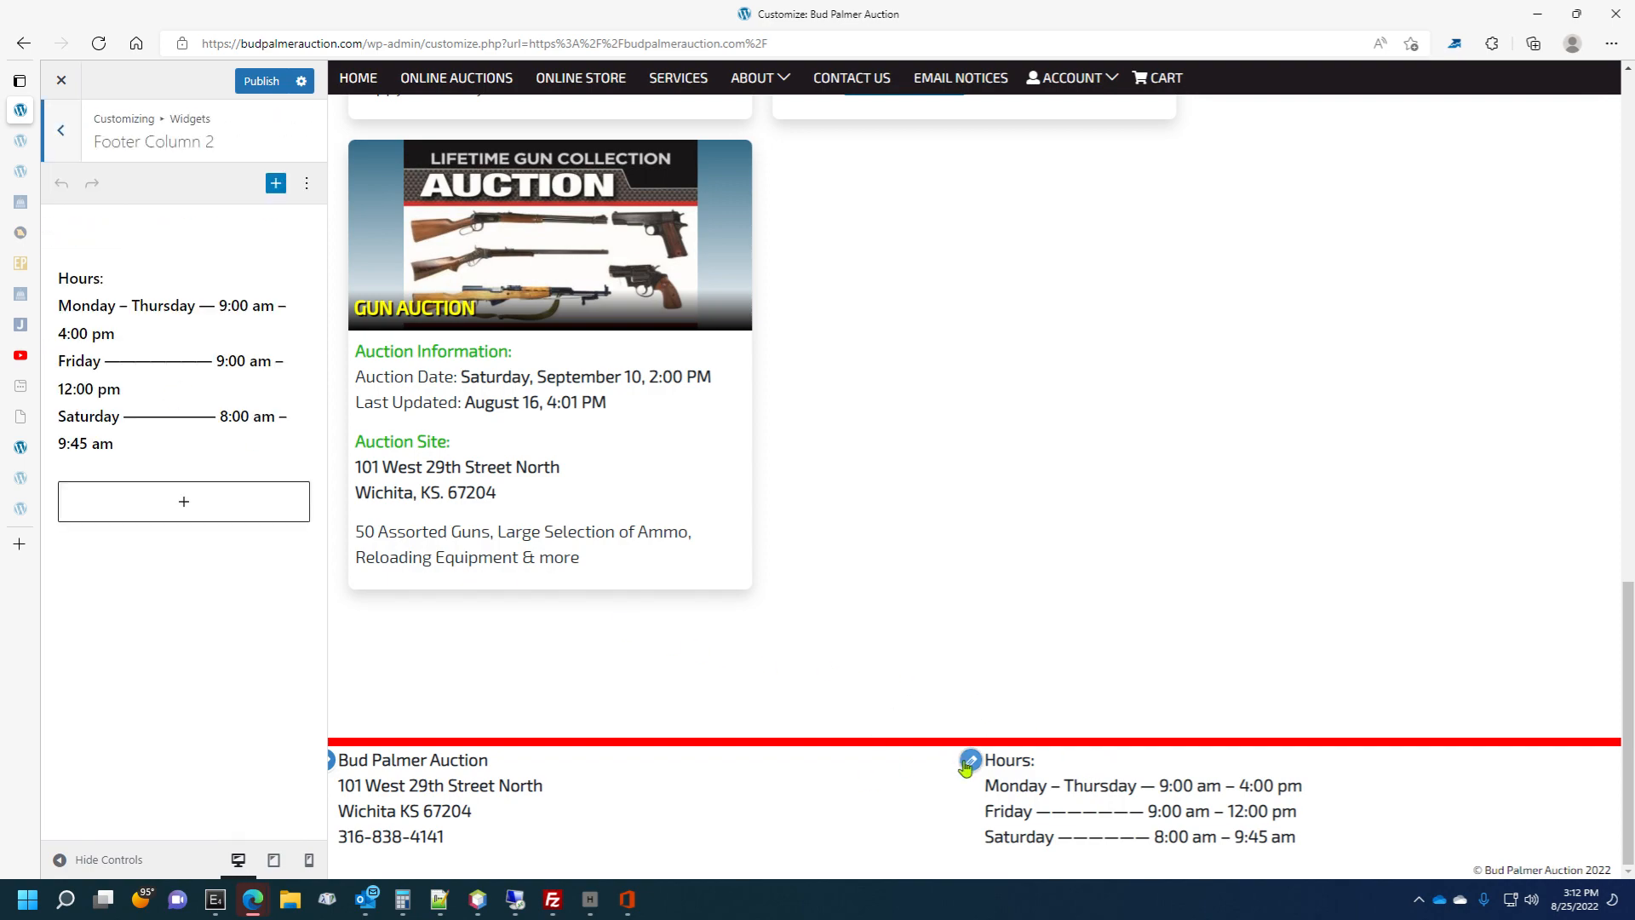
scroll(979, 613, up, 15)
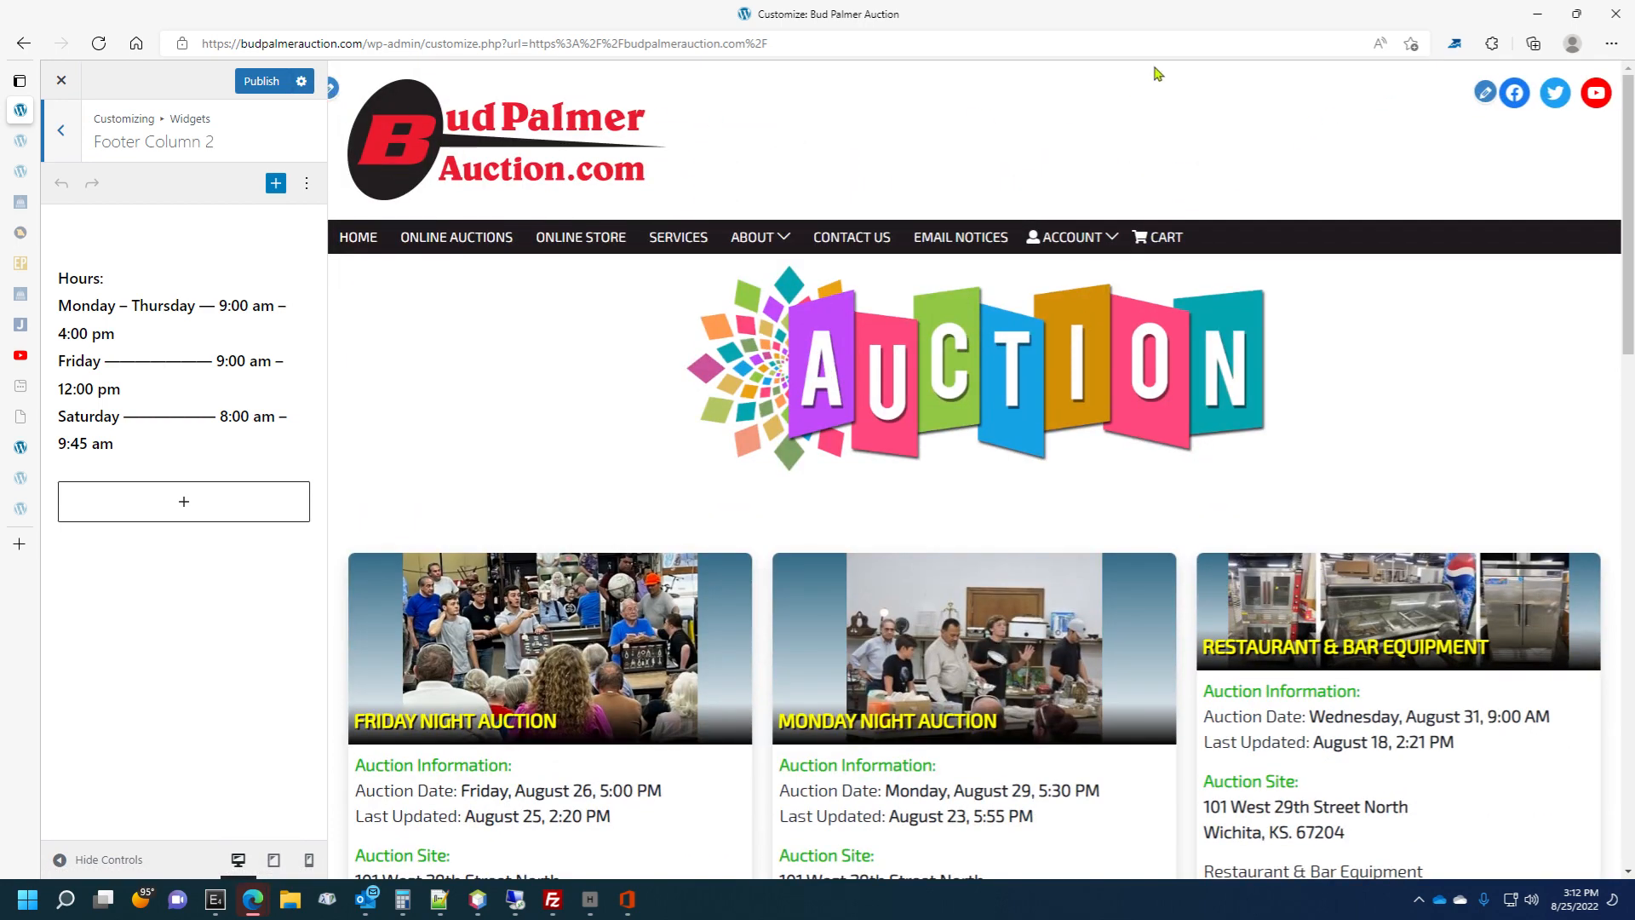
click(1486, 89)
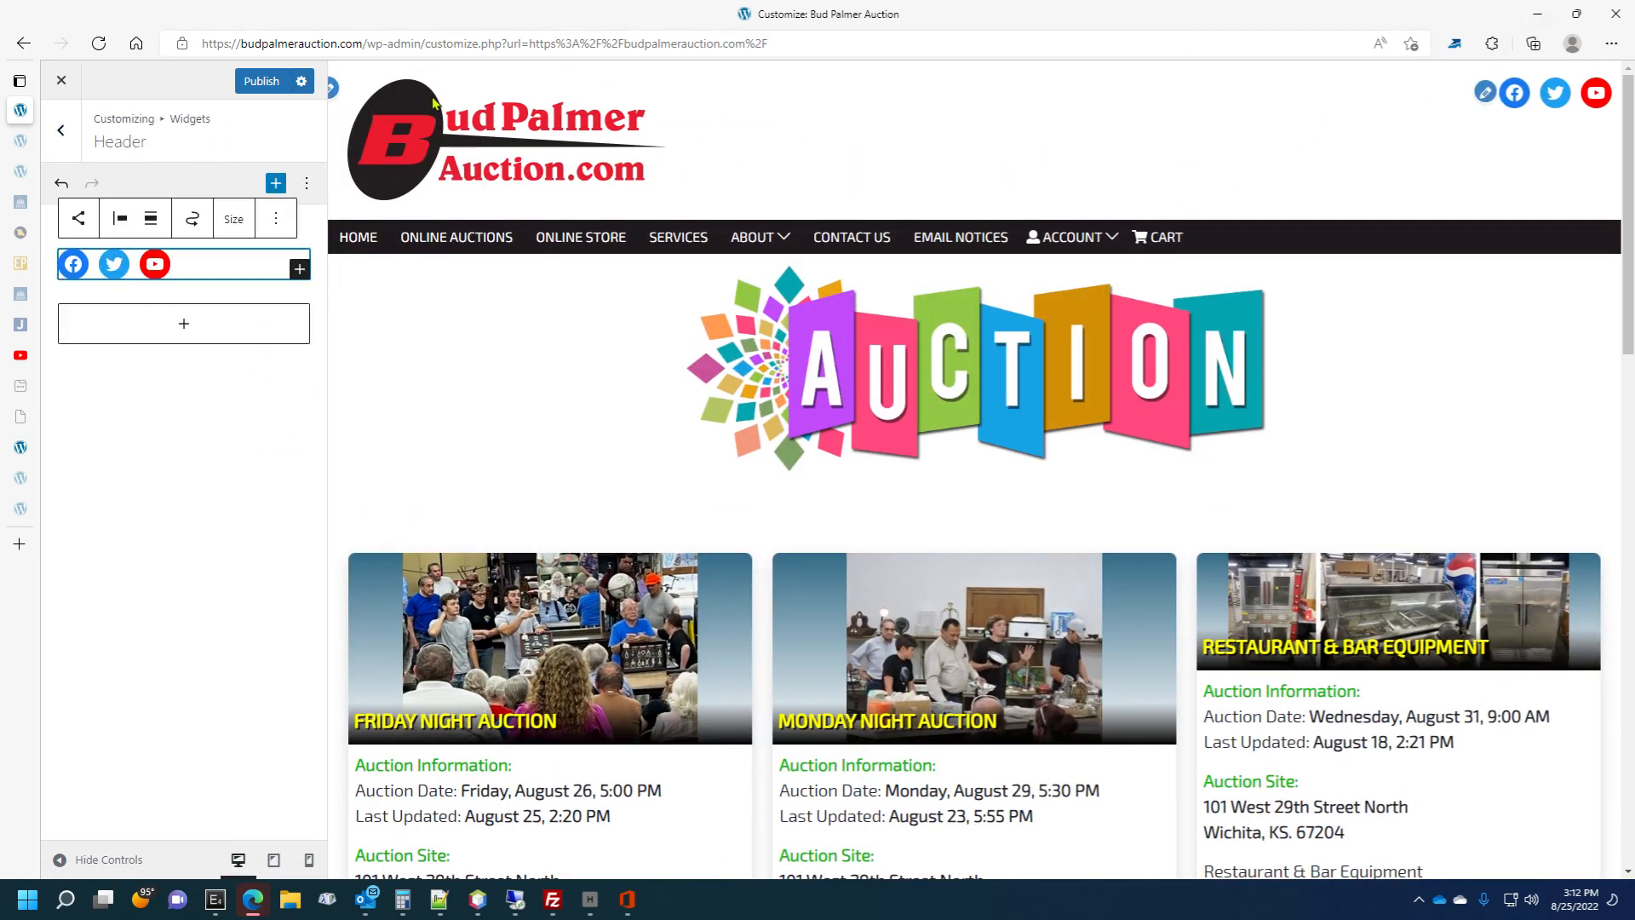
Leave the widget settings, review the Homepage Settings section, and return to the main Customizer list.
click(61, 129)
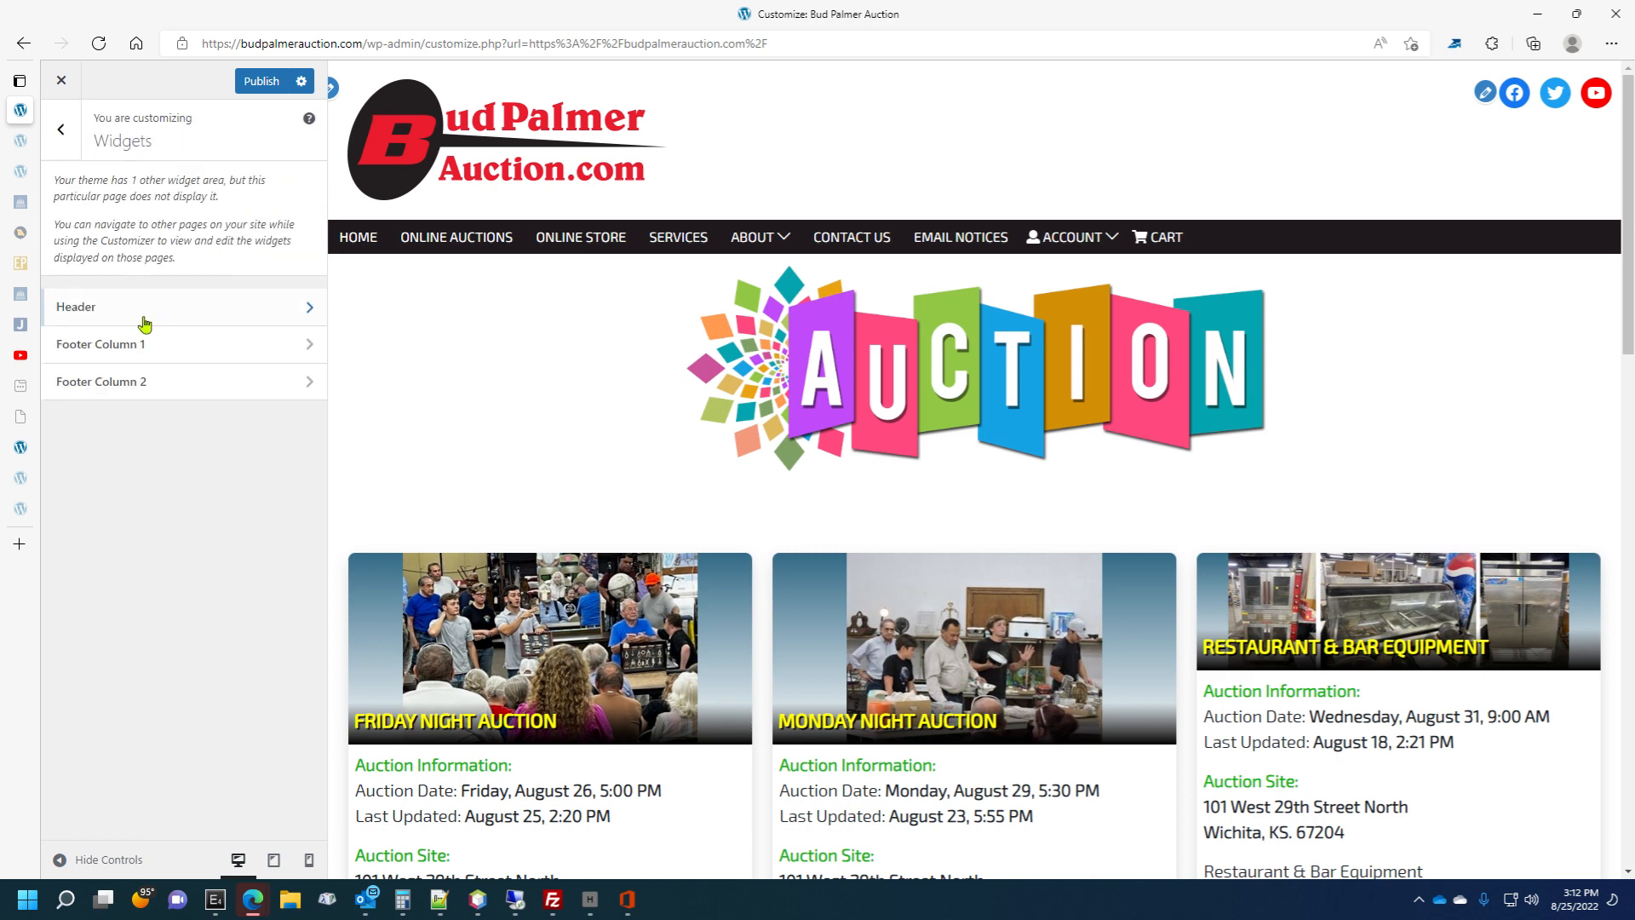
click(56, 130)
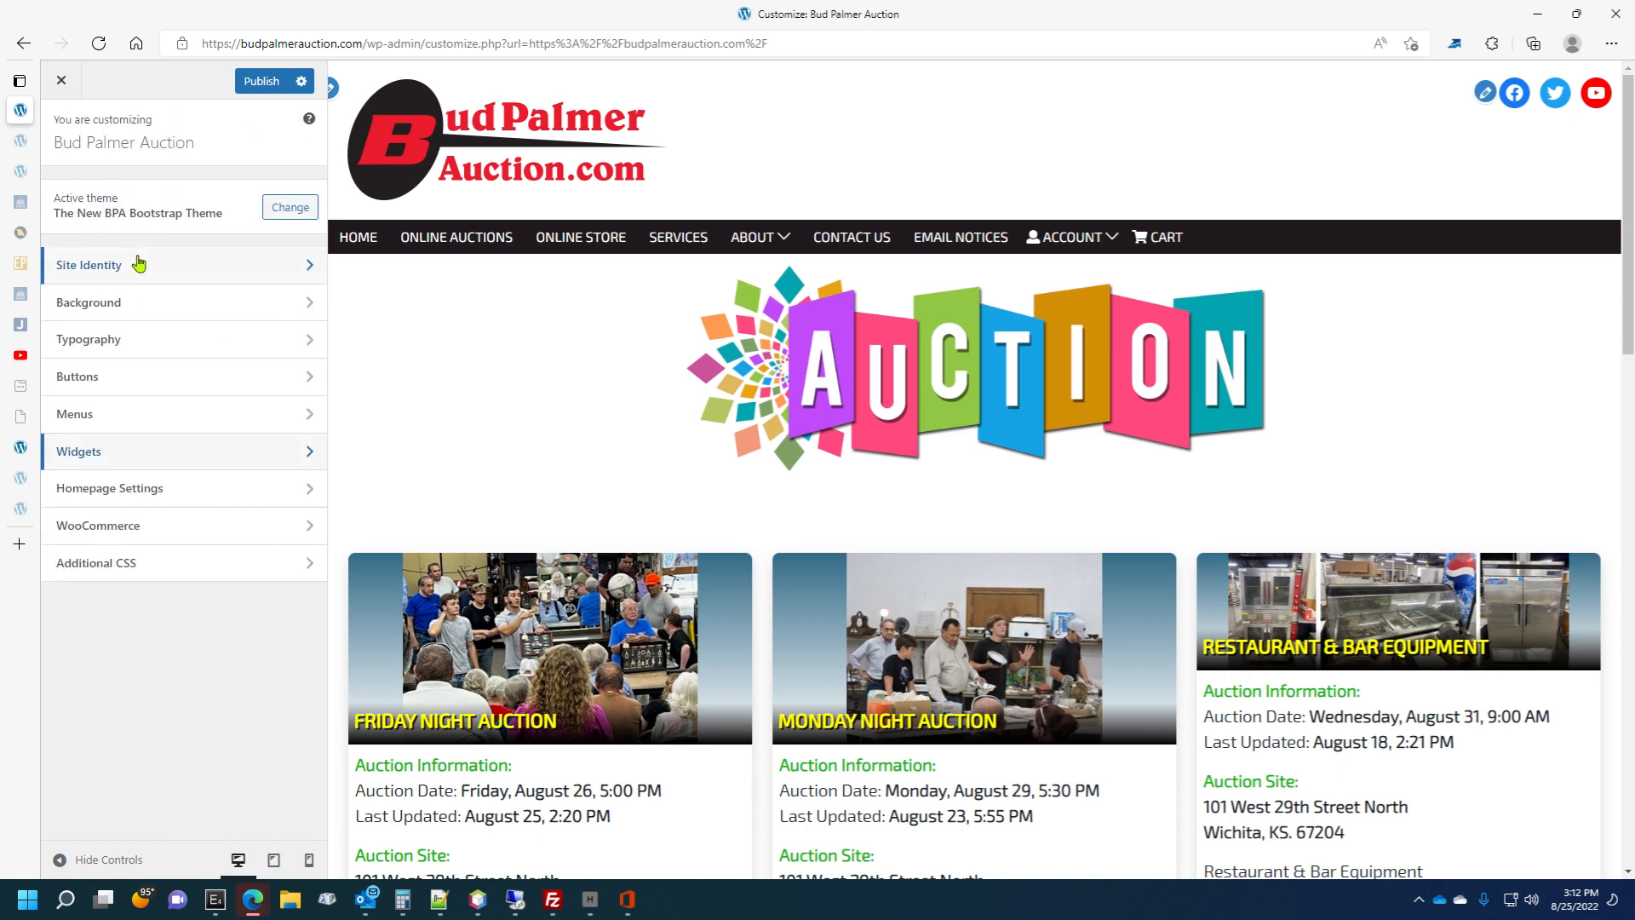
click(145, 500)
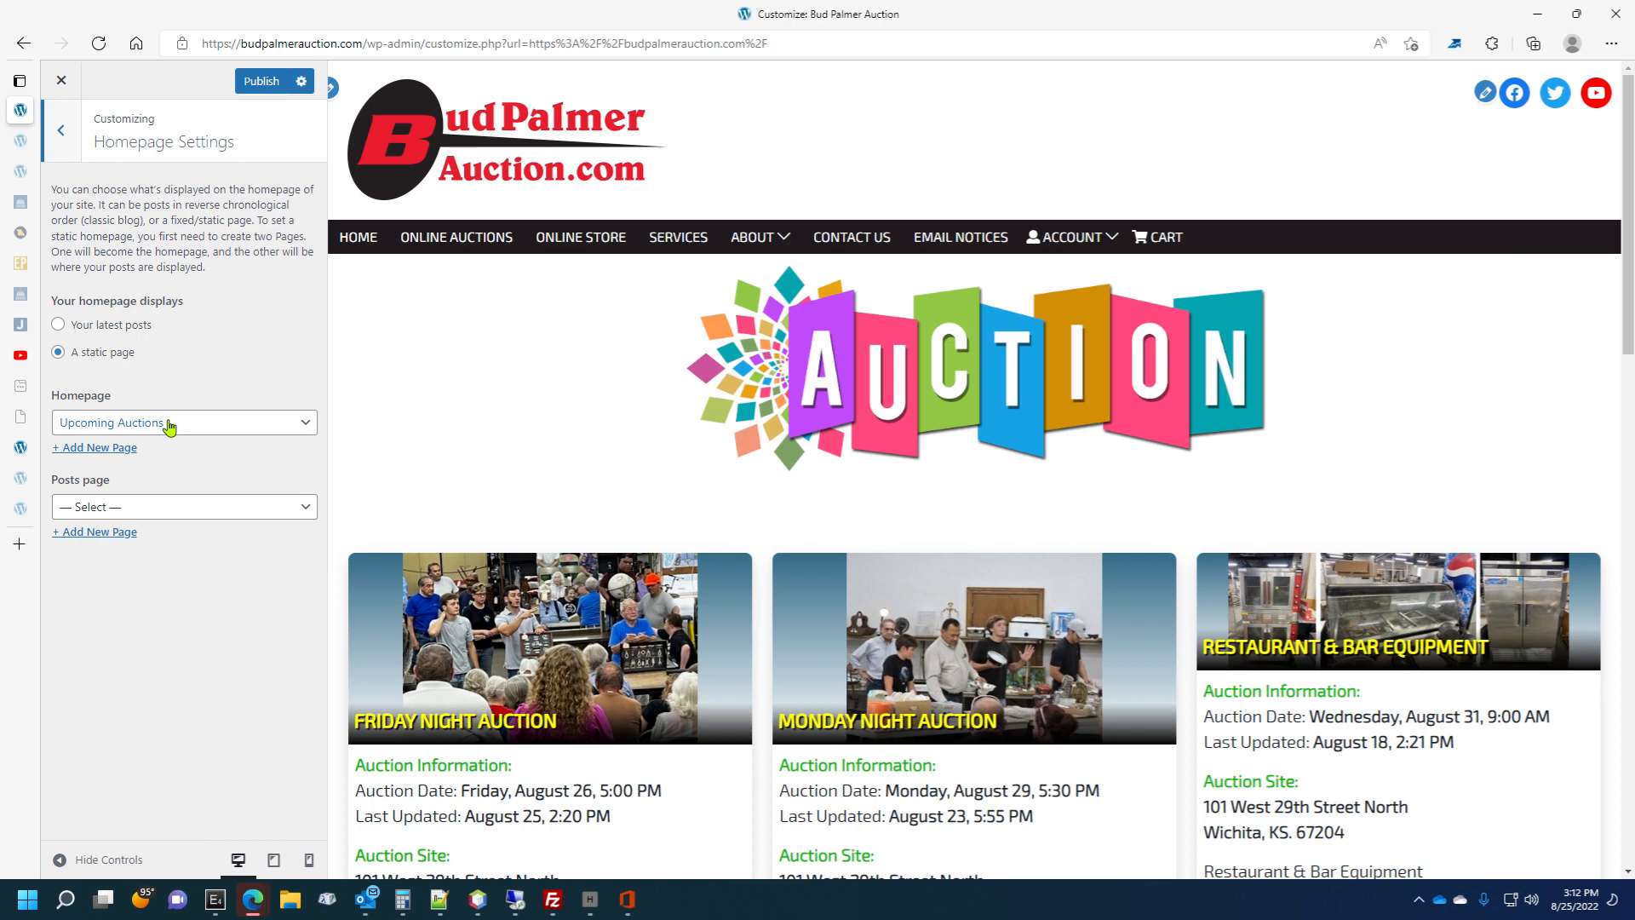
click(61, 131)
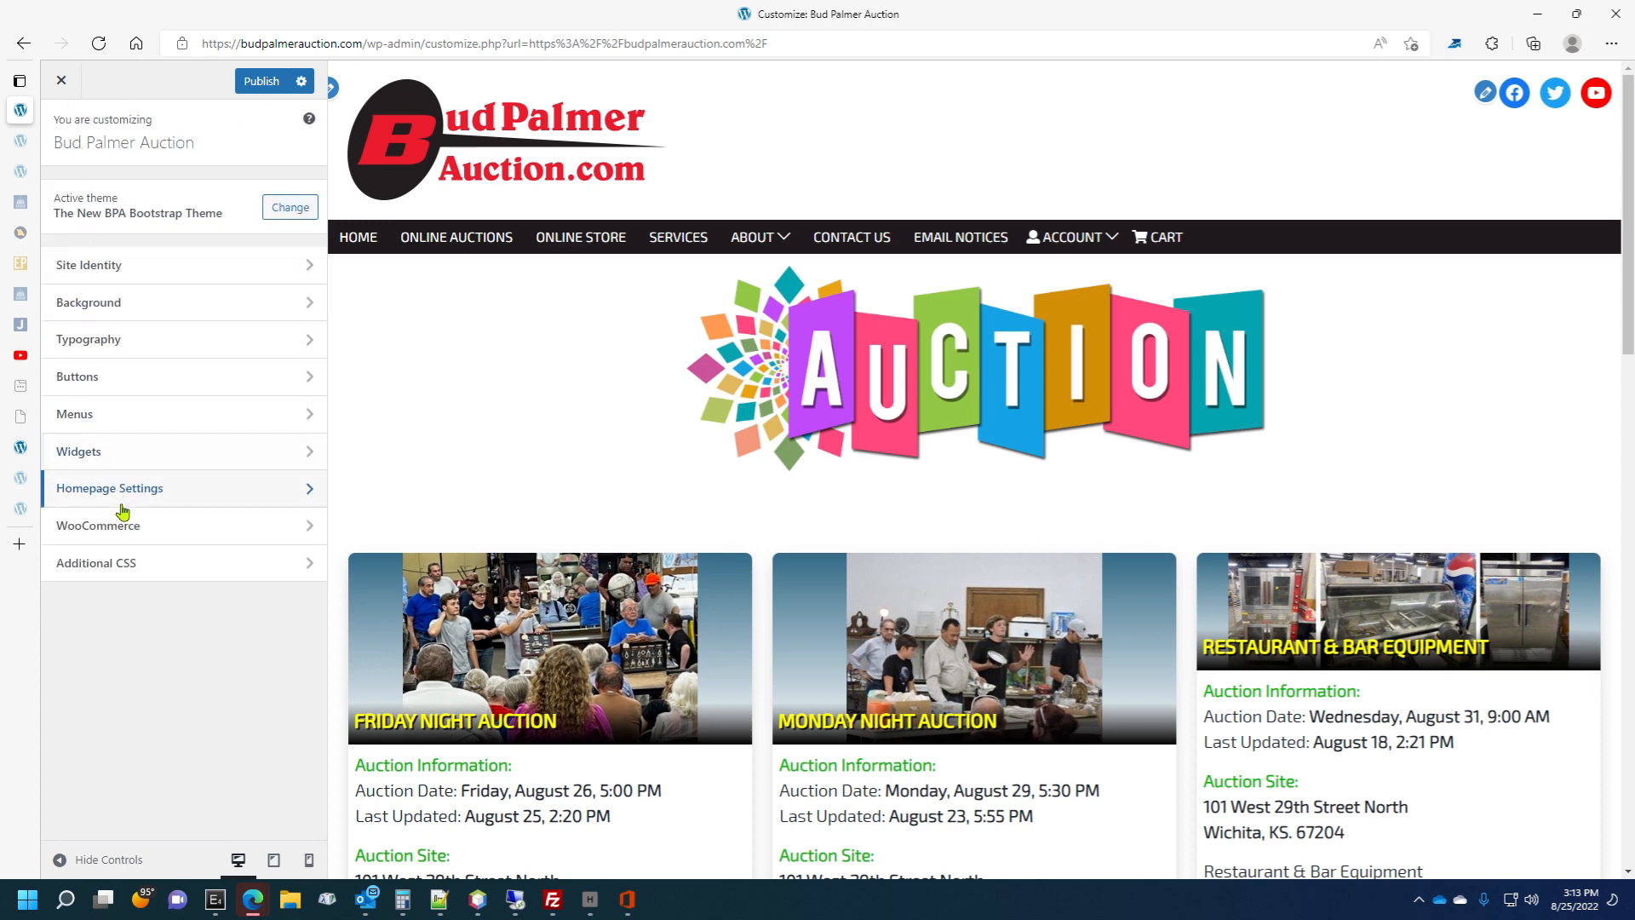
Review the Store Notice section of the WooCommerce settings and return to the WooCommerce list.
click(128, 534)
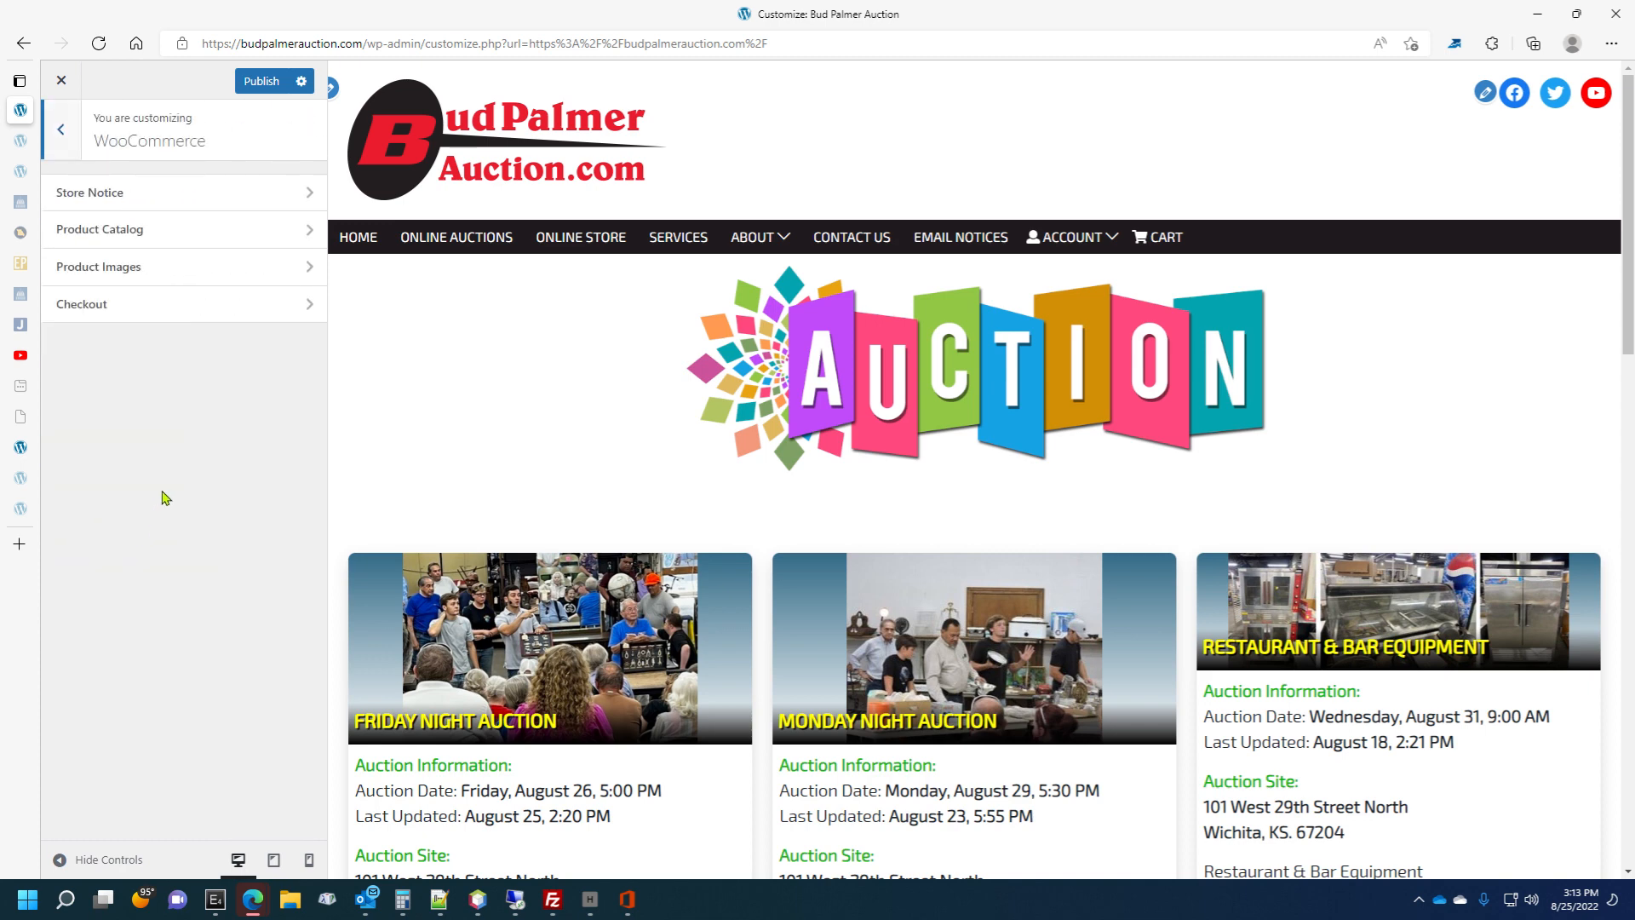
click(152, 189)
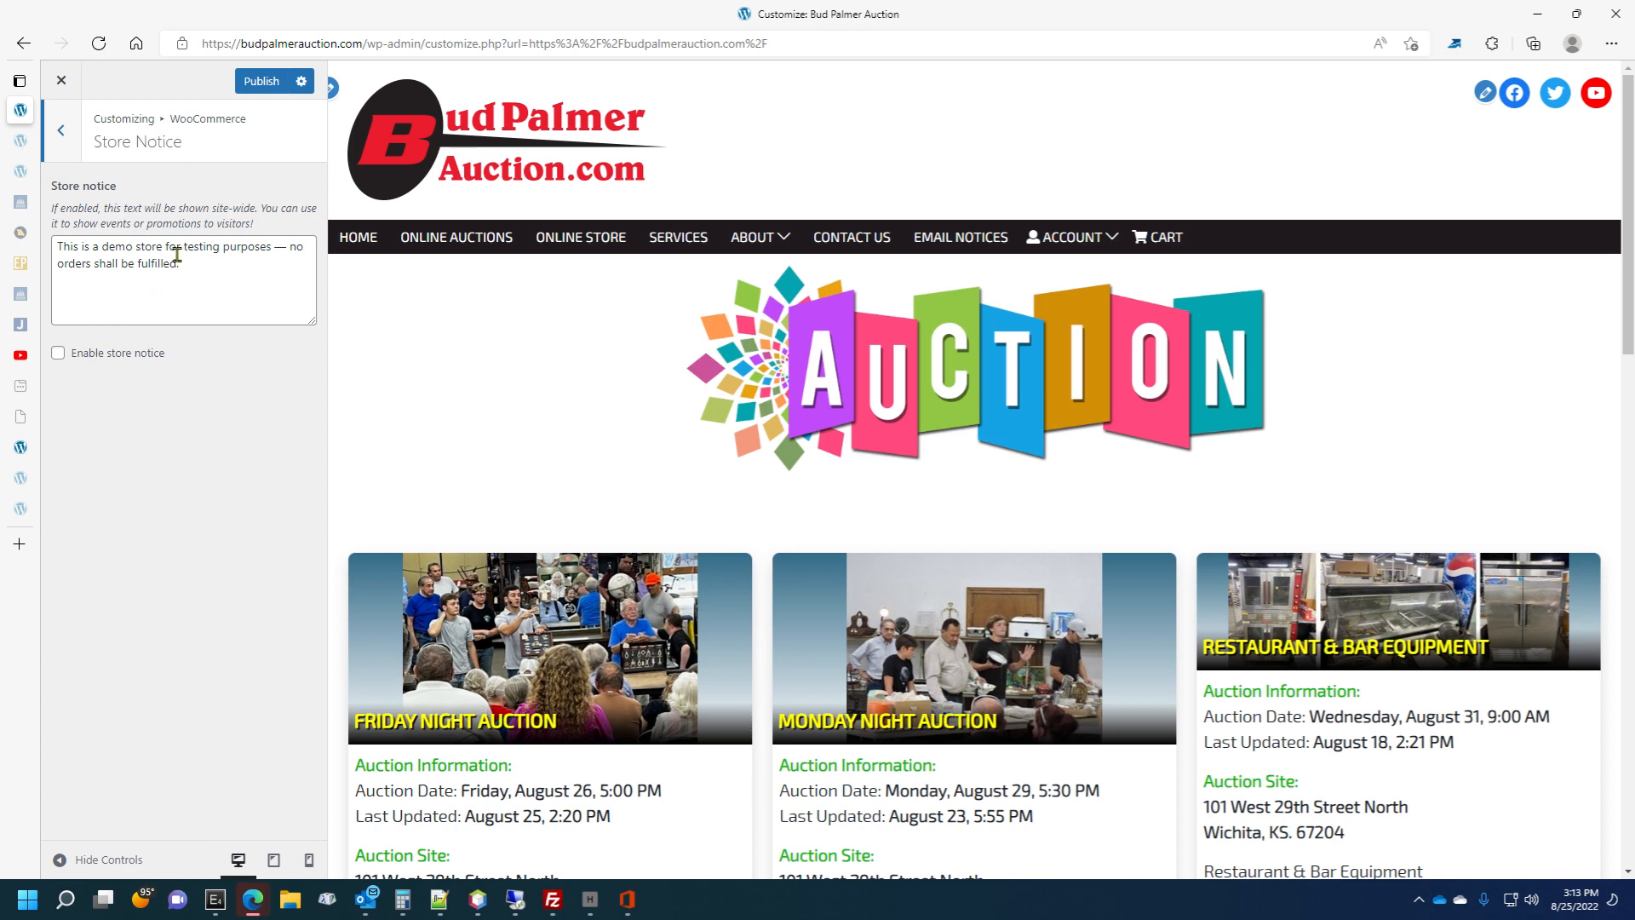
click(61, 131)
Open the WooCommerce Product Catalog settings and examine the shop page preview down to its product list.
click(119, 247)
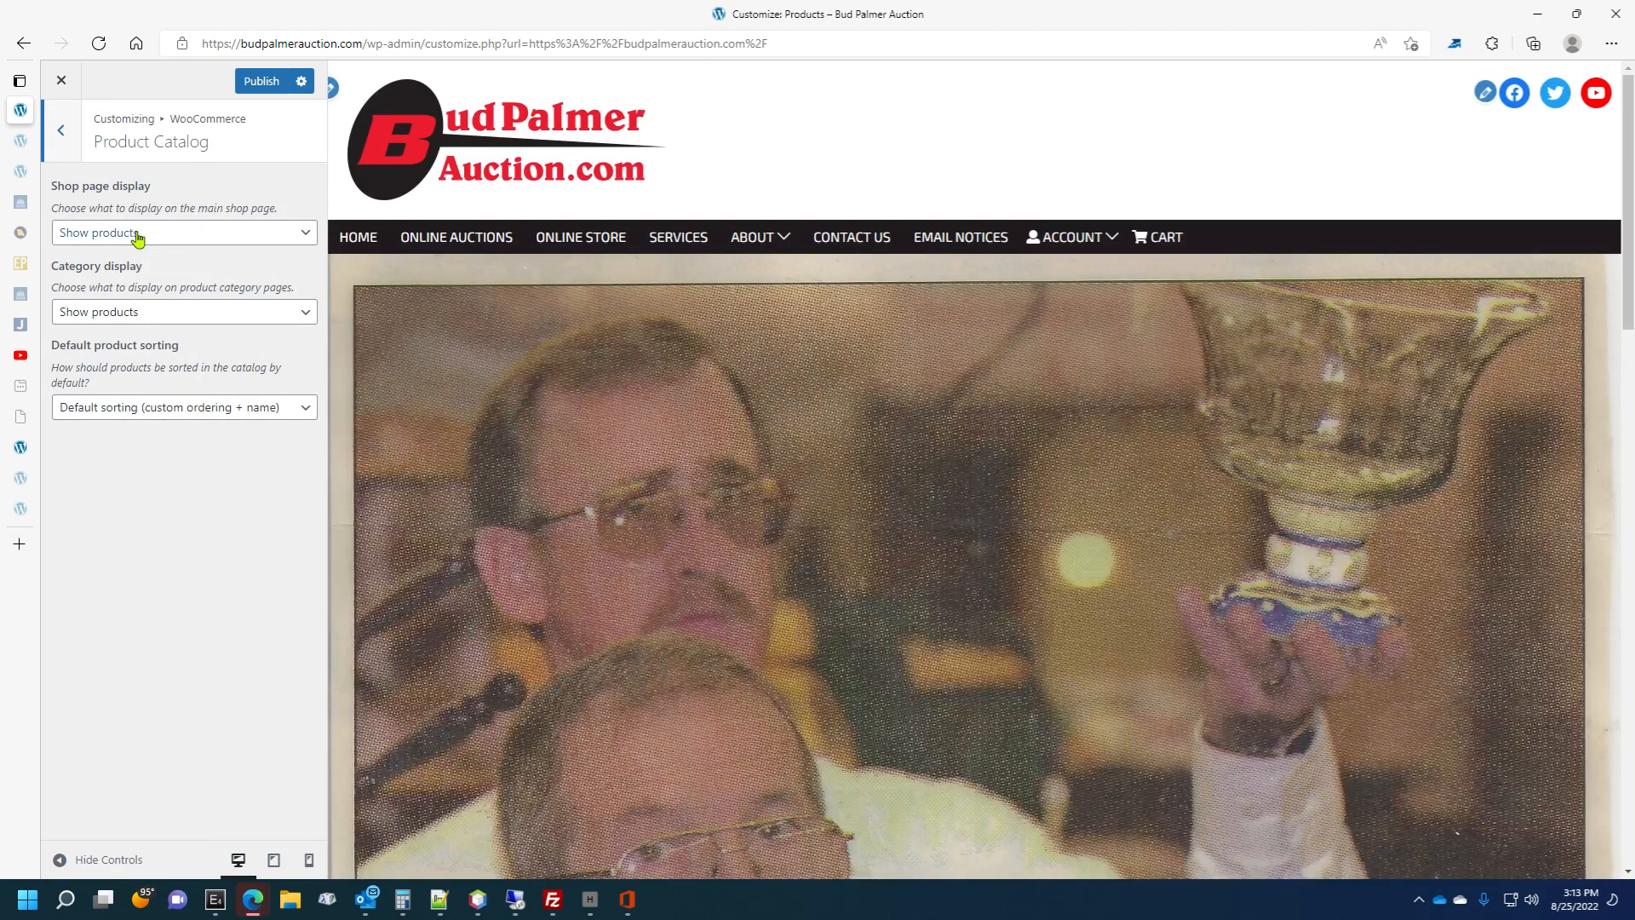
scroll(739, 433, down, 5)
scroll(740, 441, down, 10)
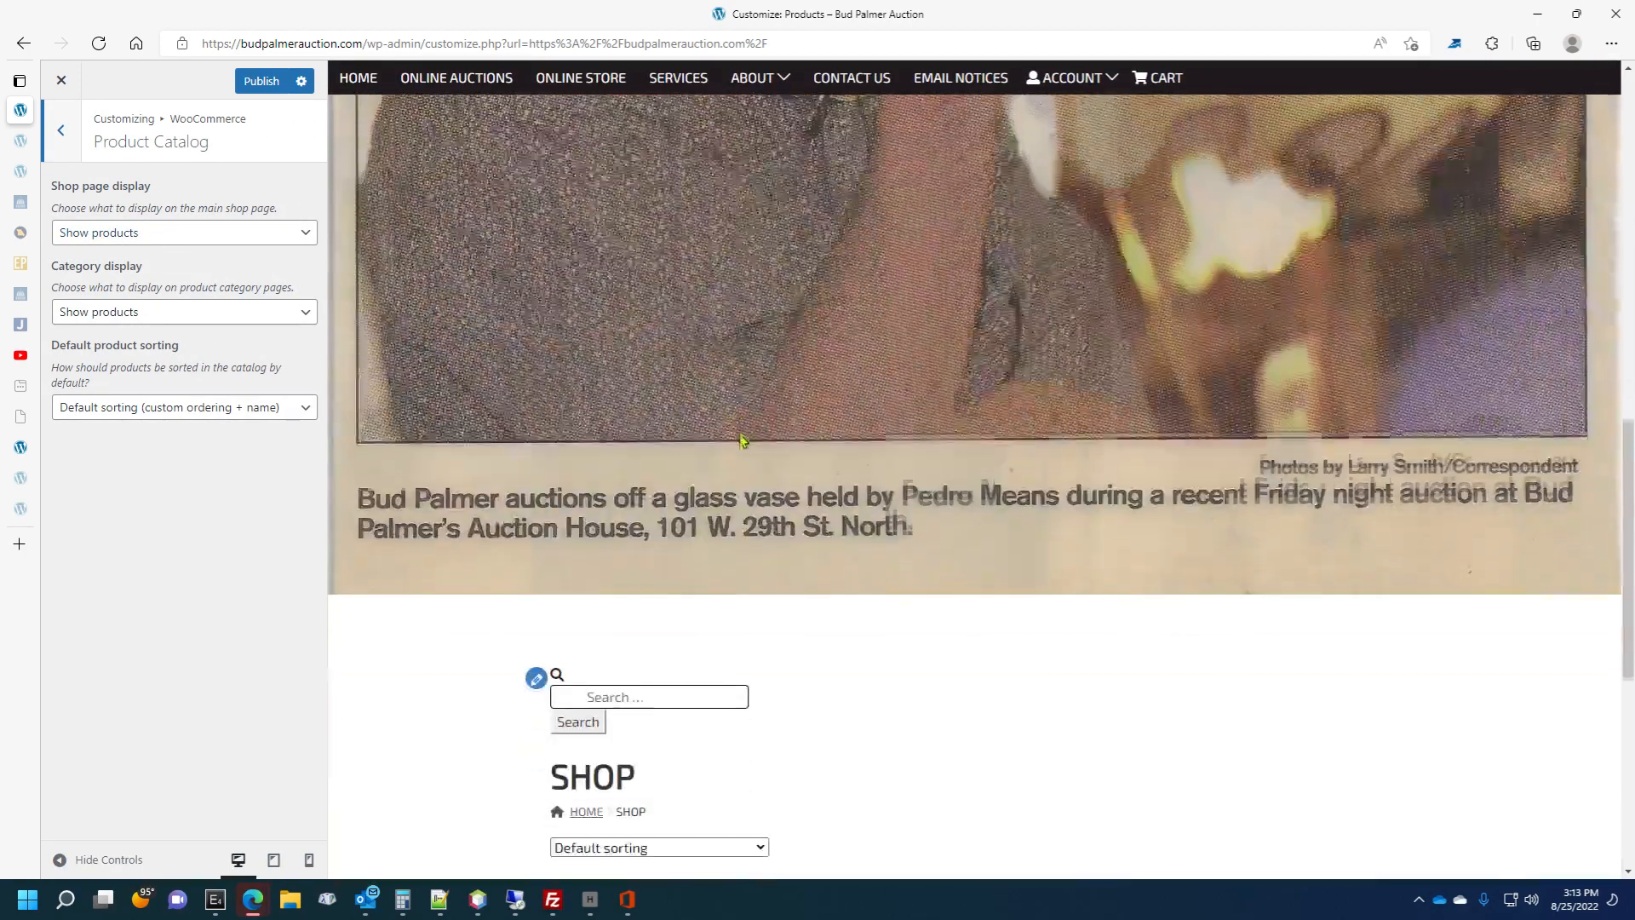
scroll(740, 440, up, 6)
scroll(740, 440, up, 8)
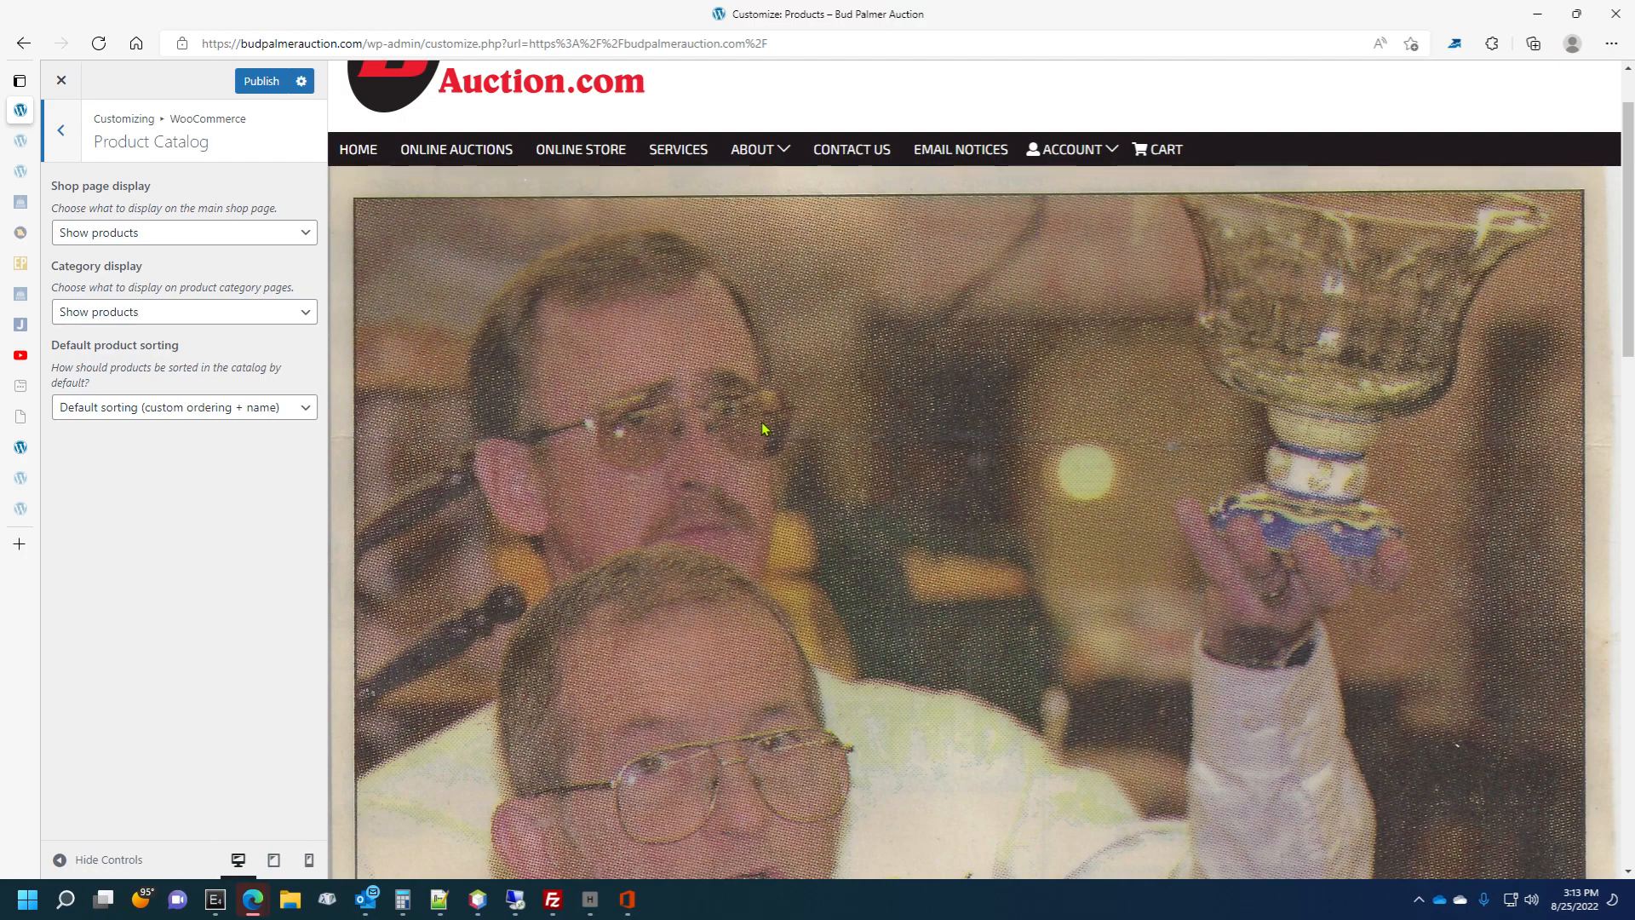
scroll(658, 460, down, 15)
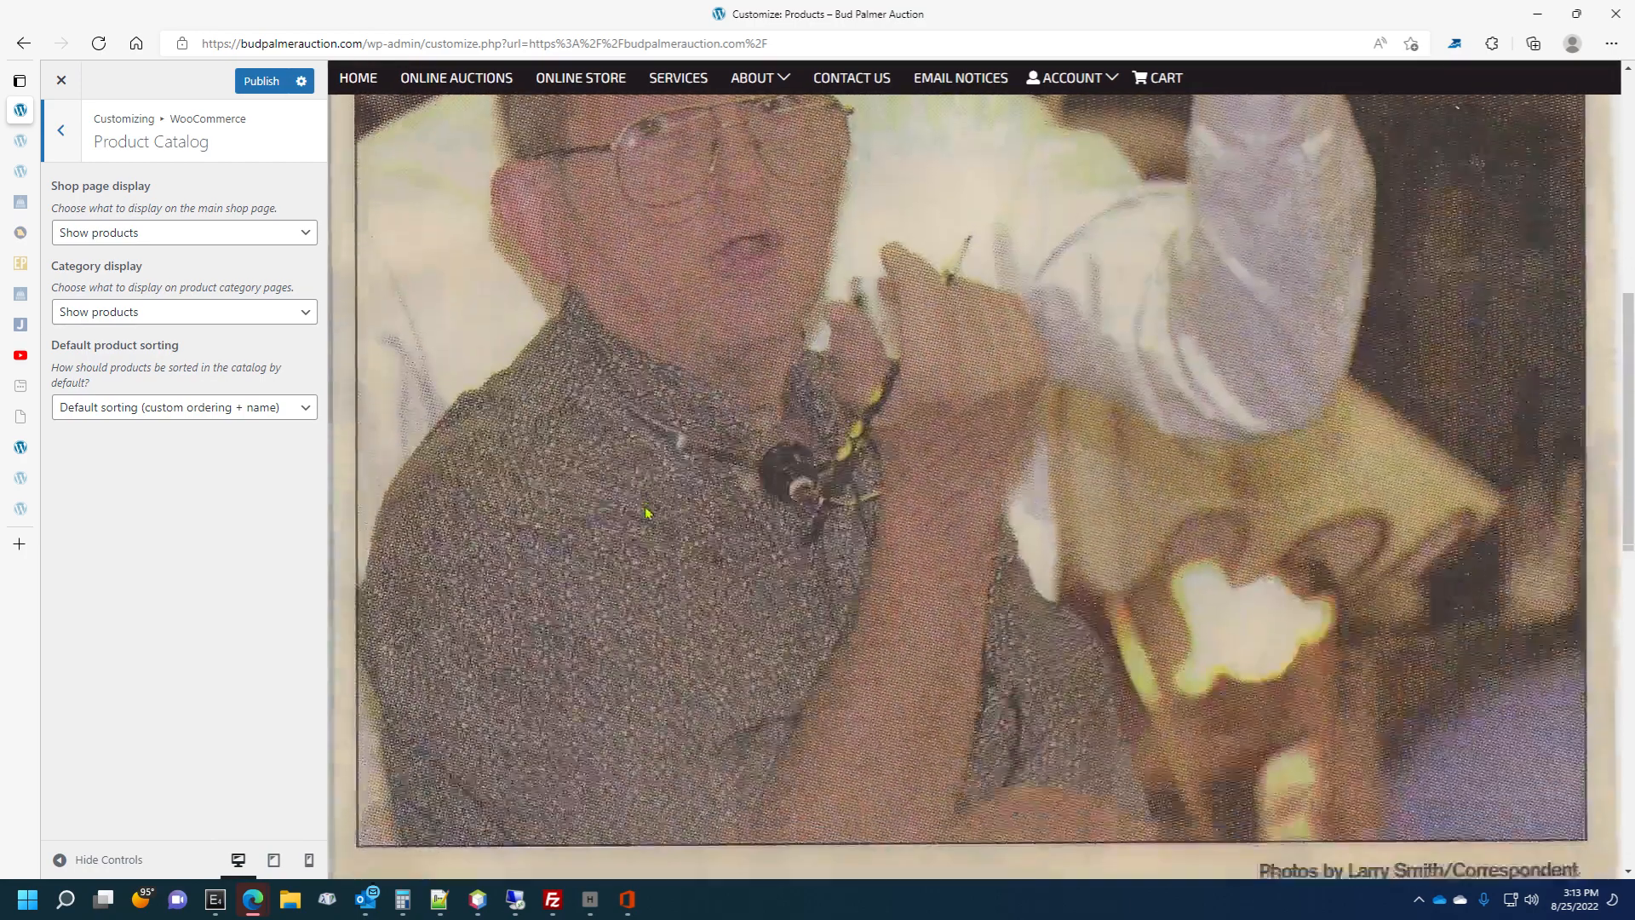
scroll(645, 512, up, 8)
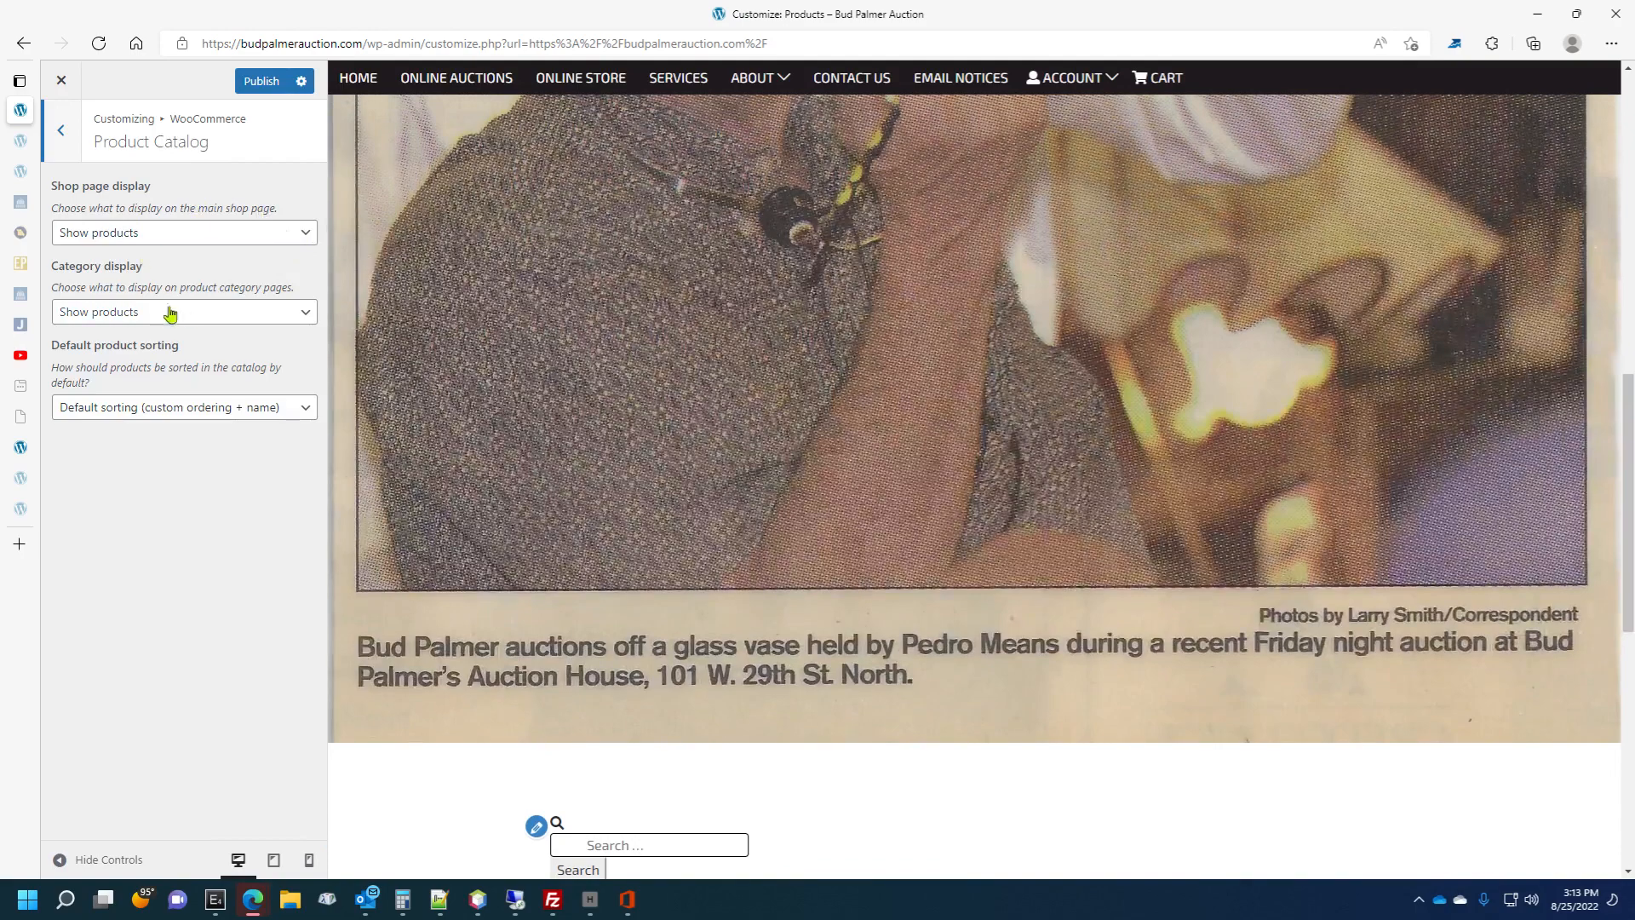
click(187, 312)
click(189, 314)
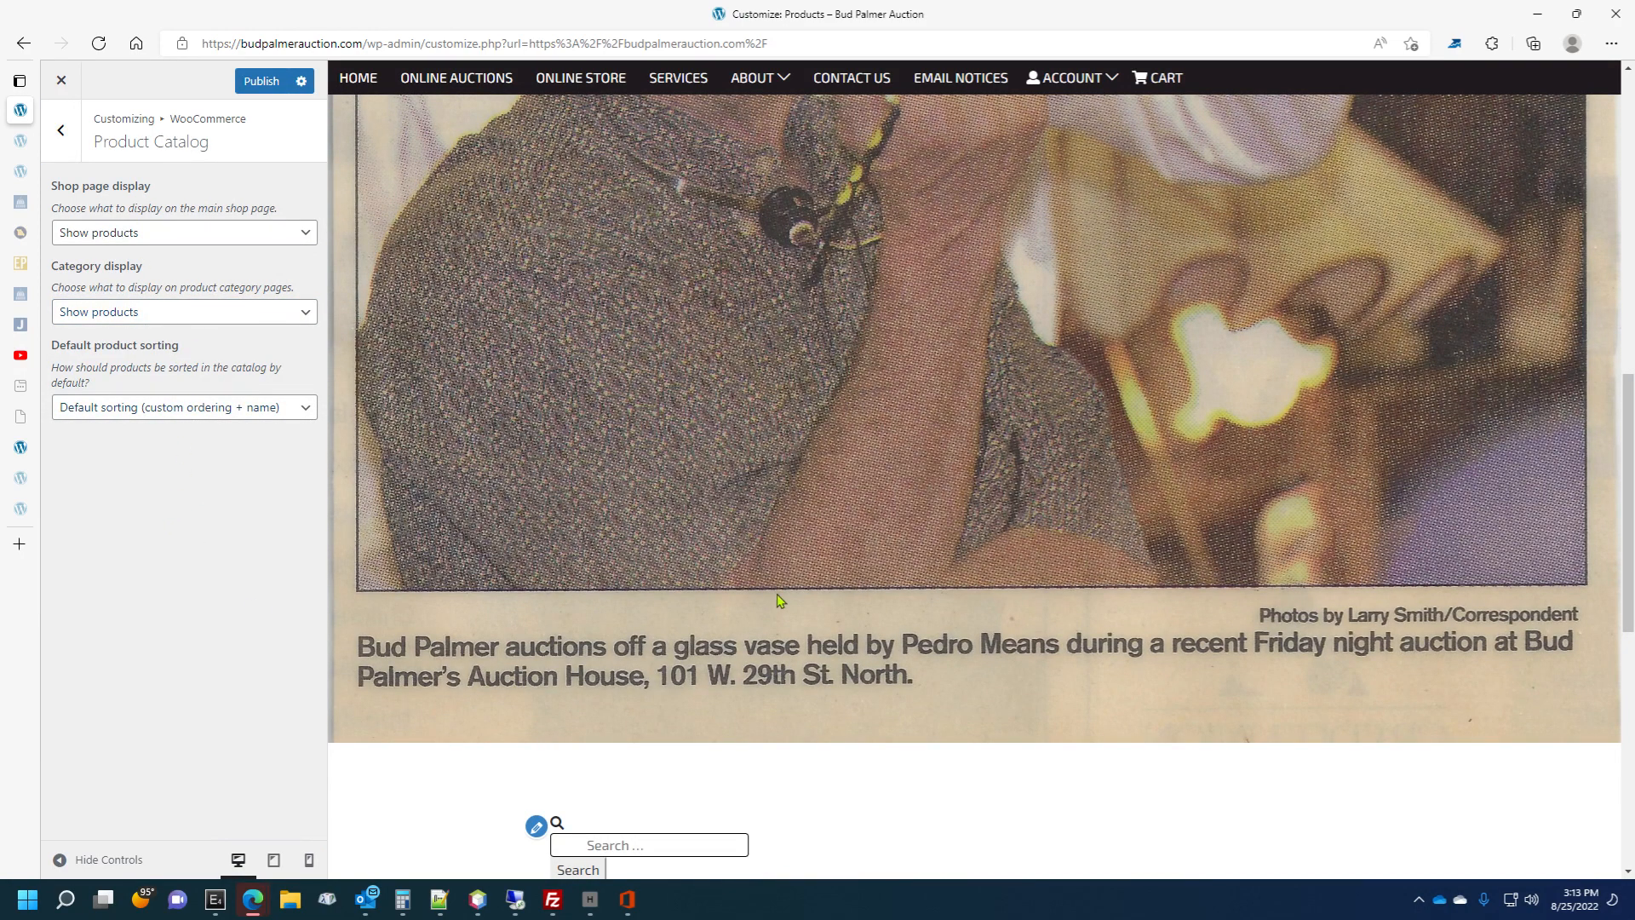
scroll(783, 602, down, 9)
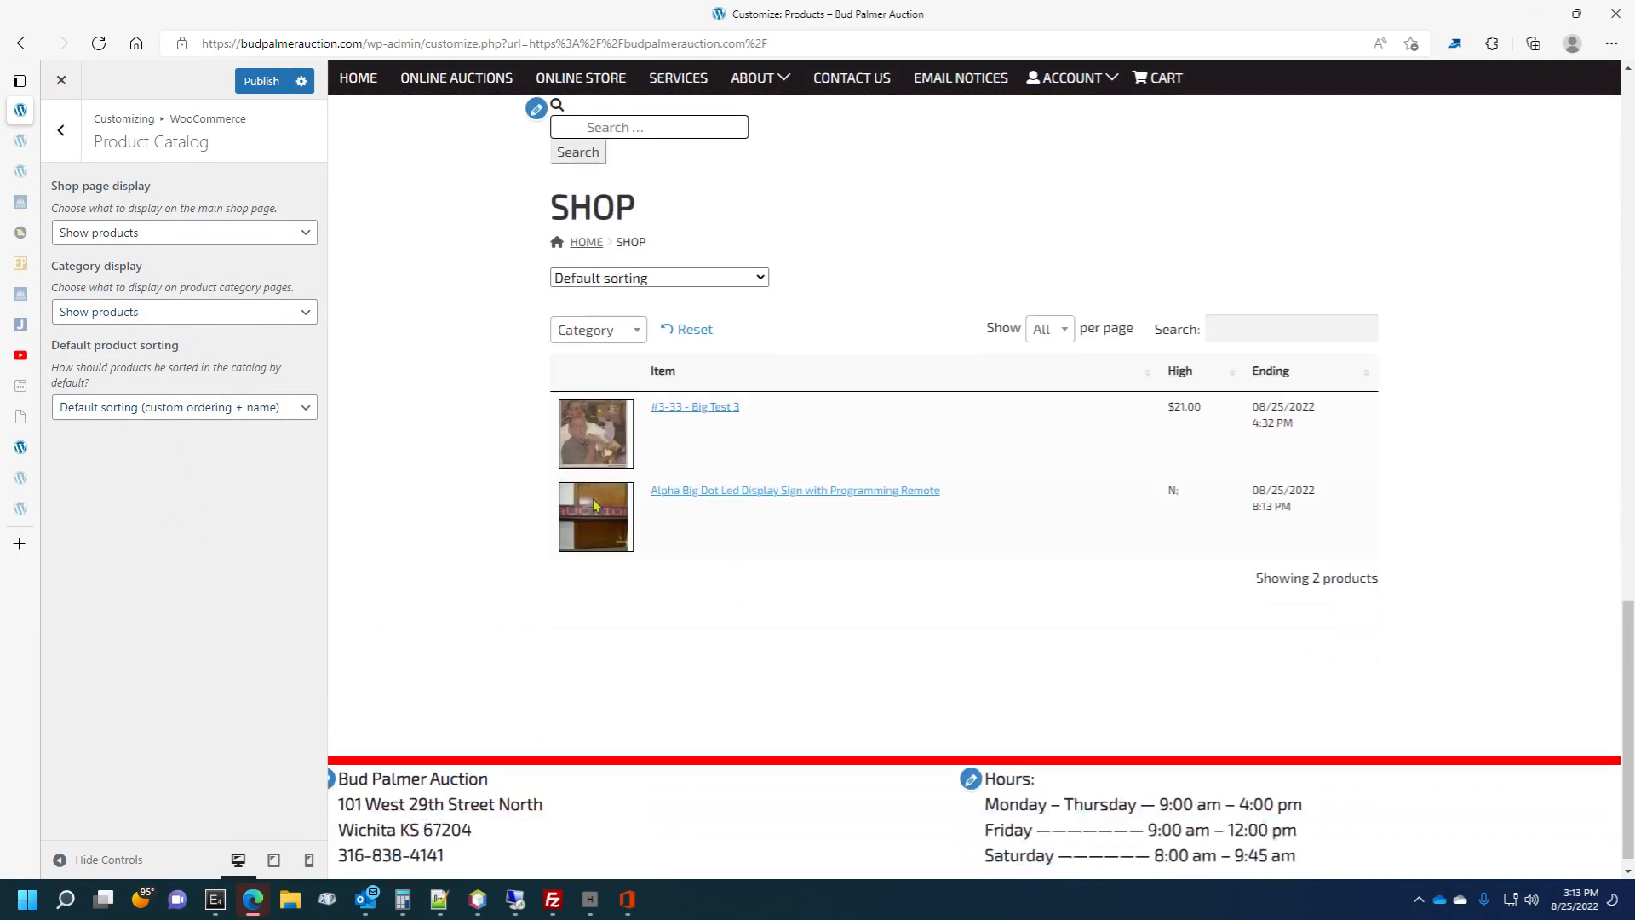
Review the choices for shop page display, category display and default product sorting, leaving the Product Catalog settings without changes.
click(175, 243)
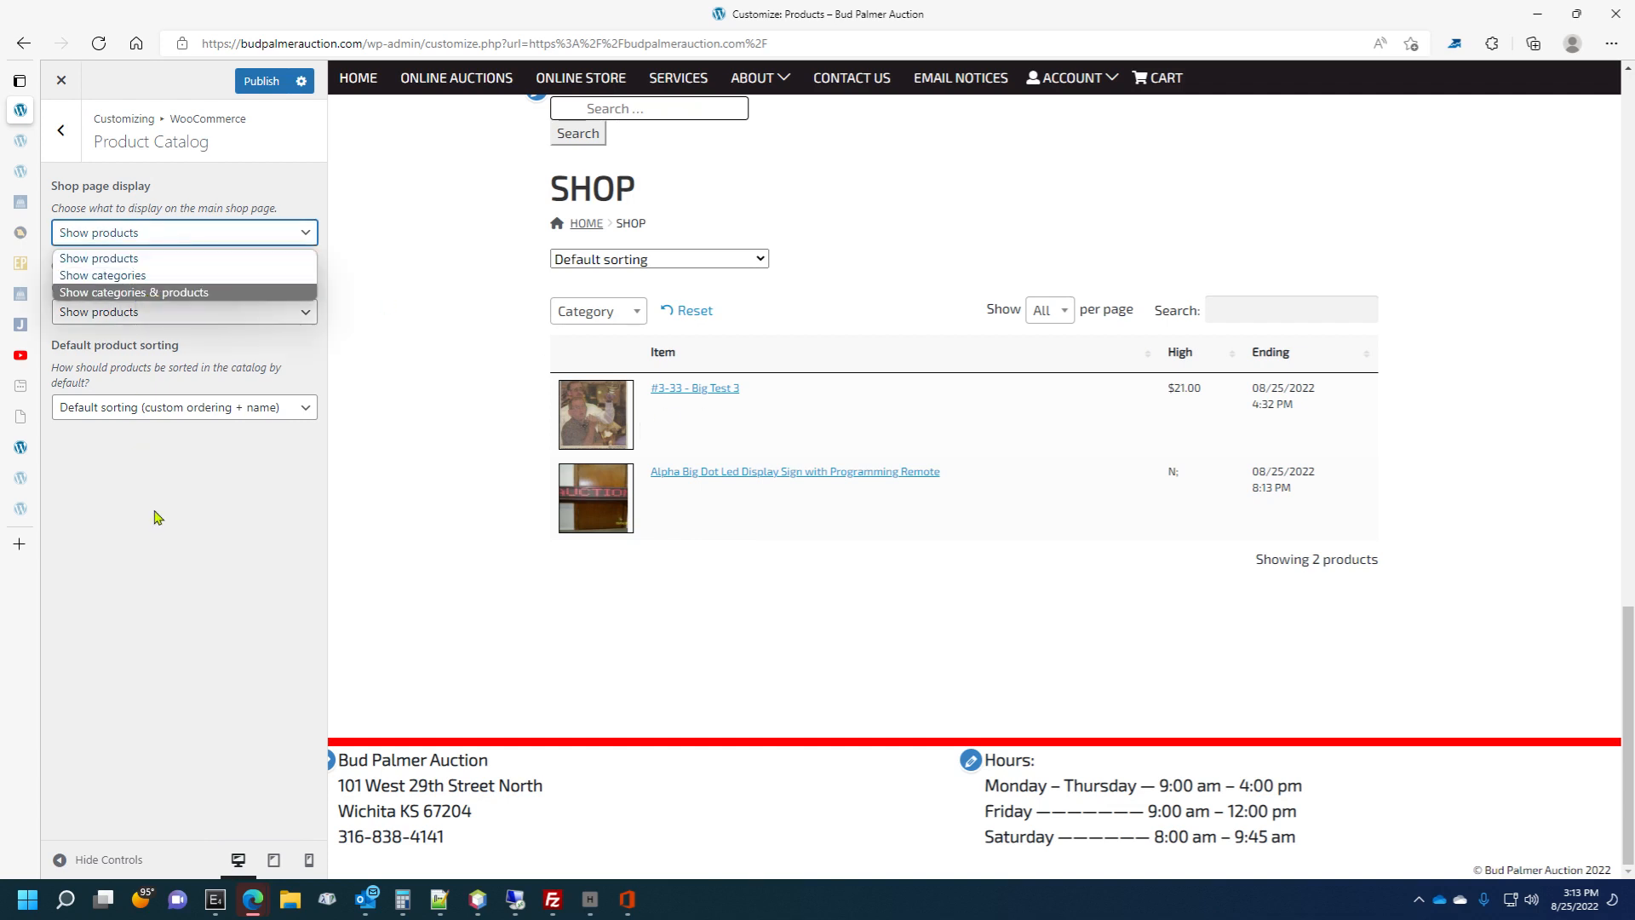
click(163, 450)
click(177, 416)
click(179, 695)
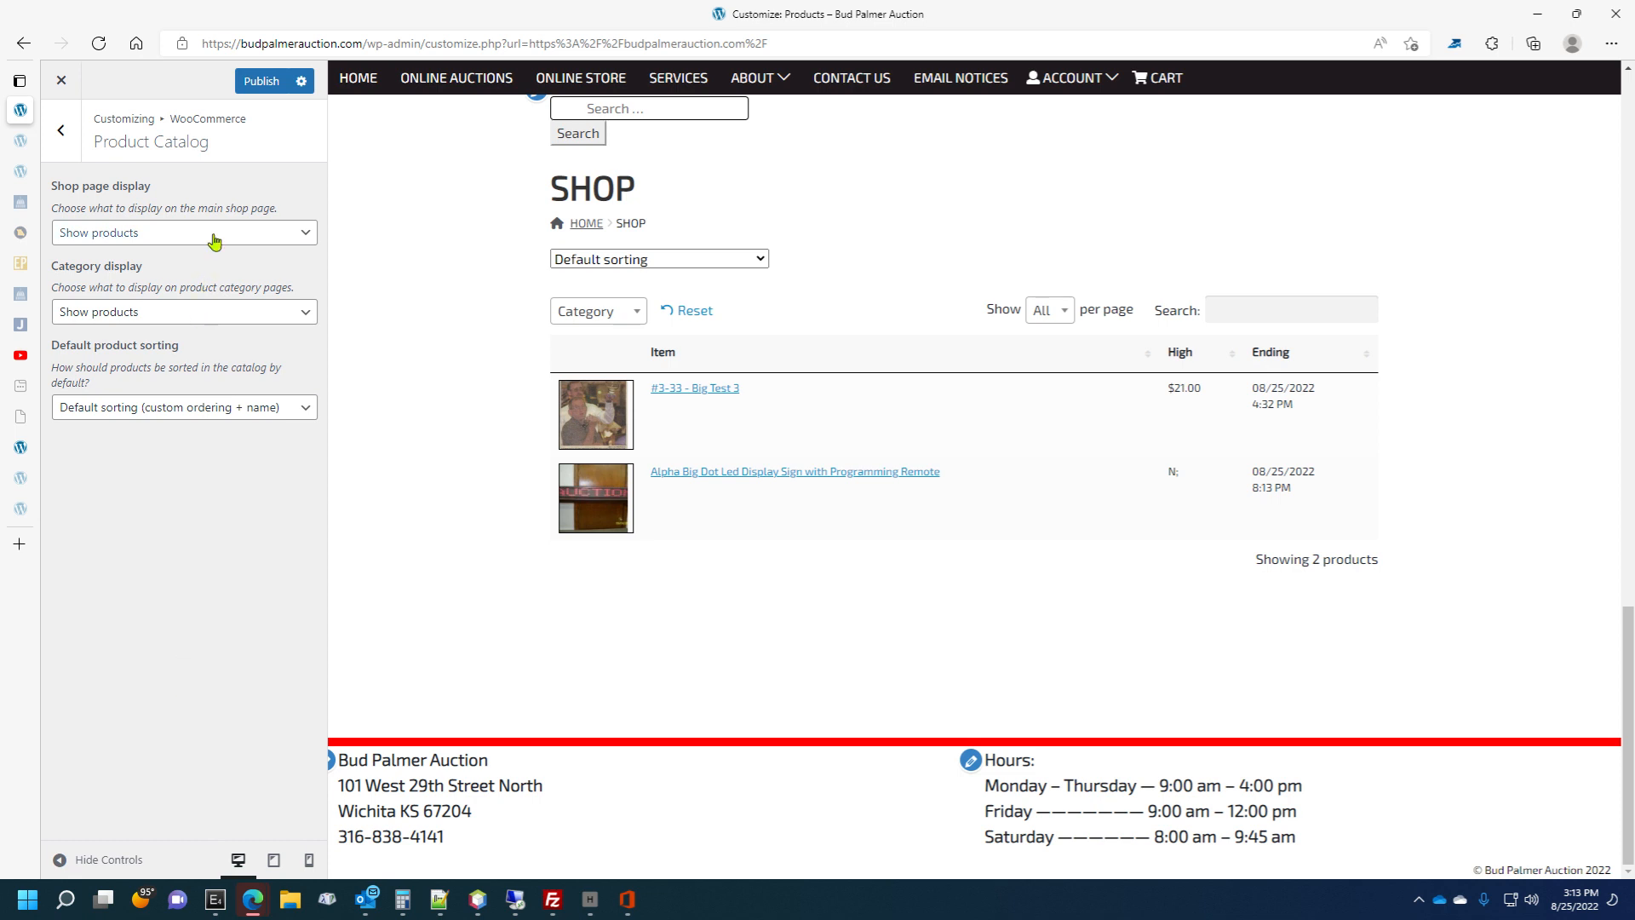
click(214, 241)
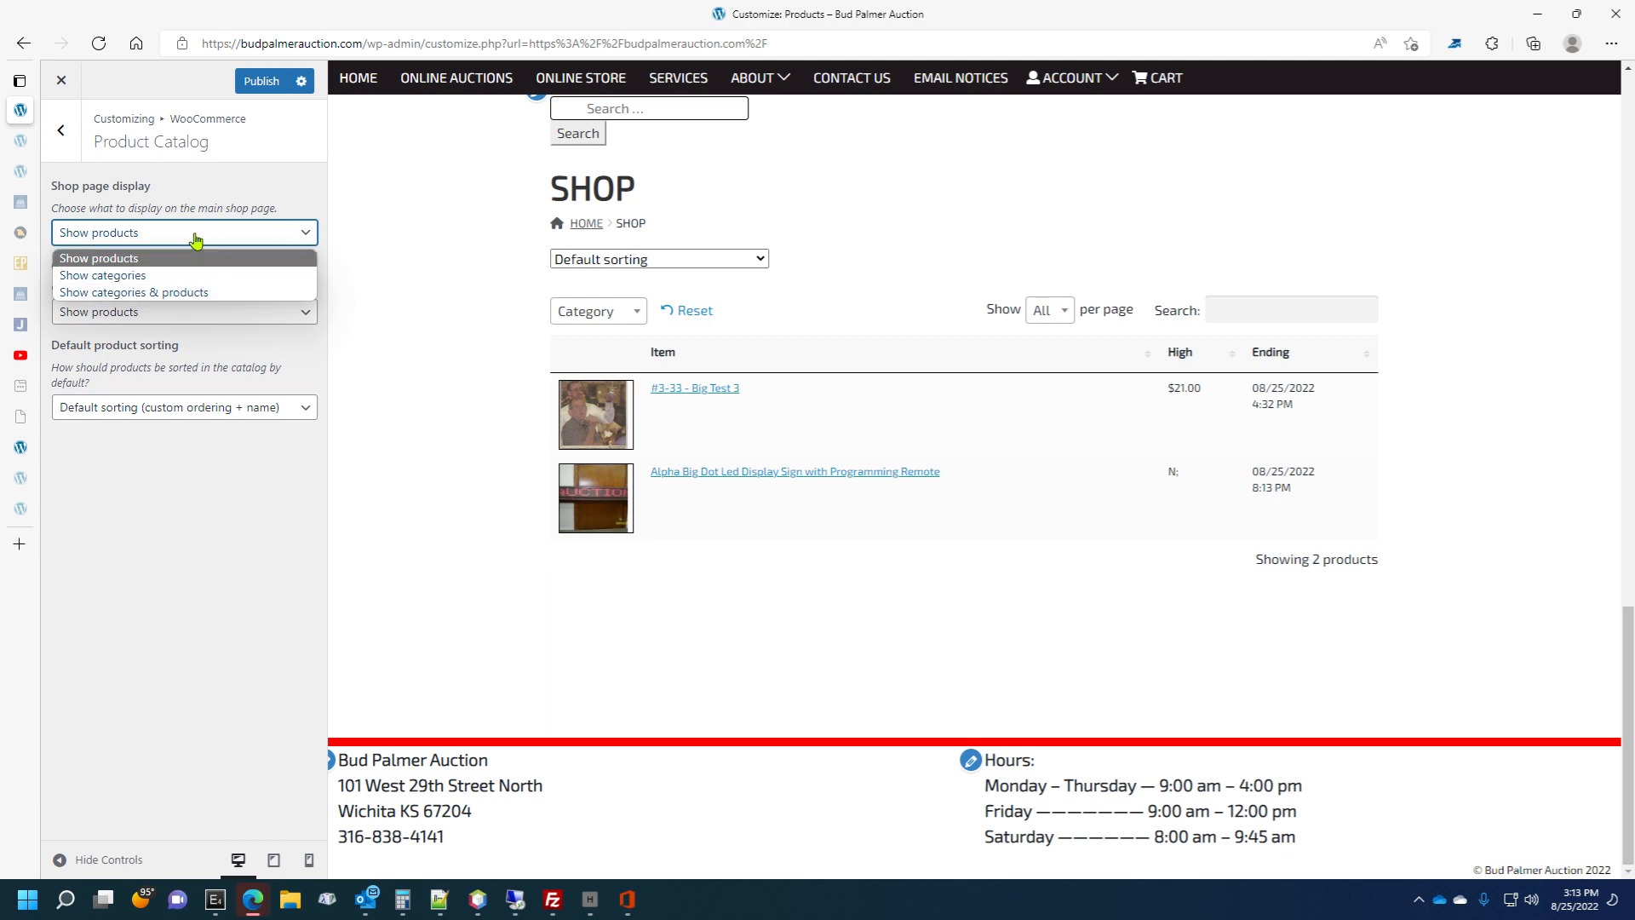
click(155, 580)
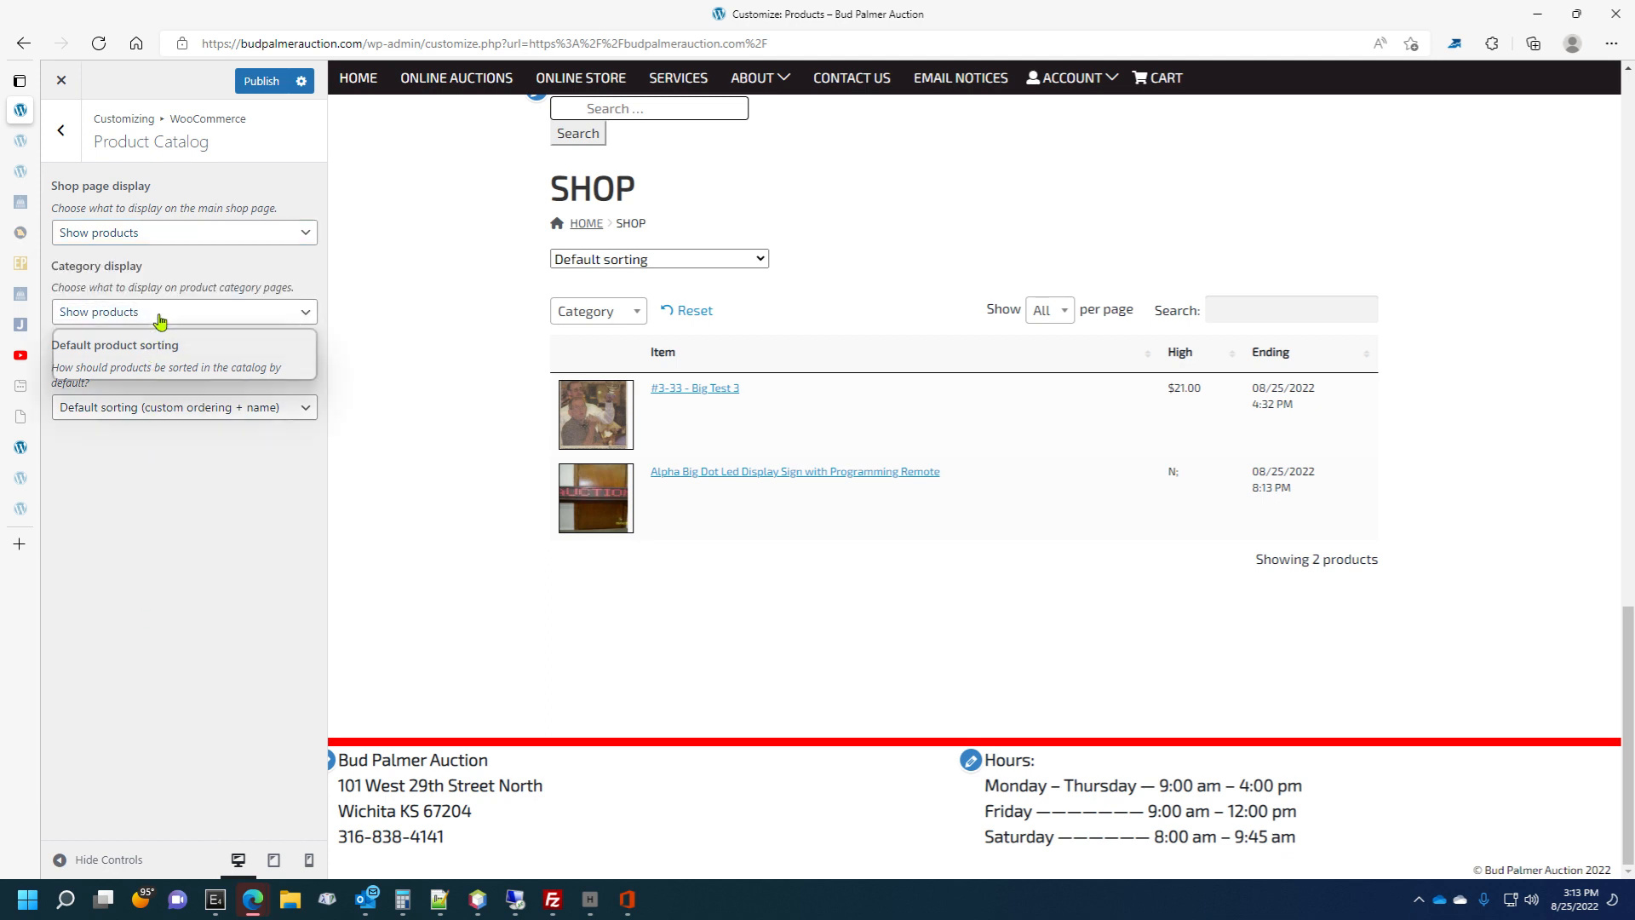
click(159, 320)
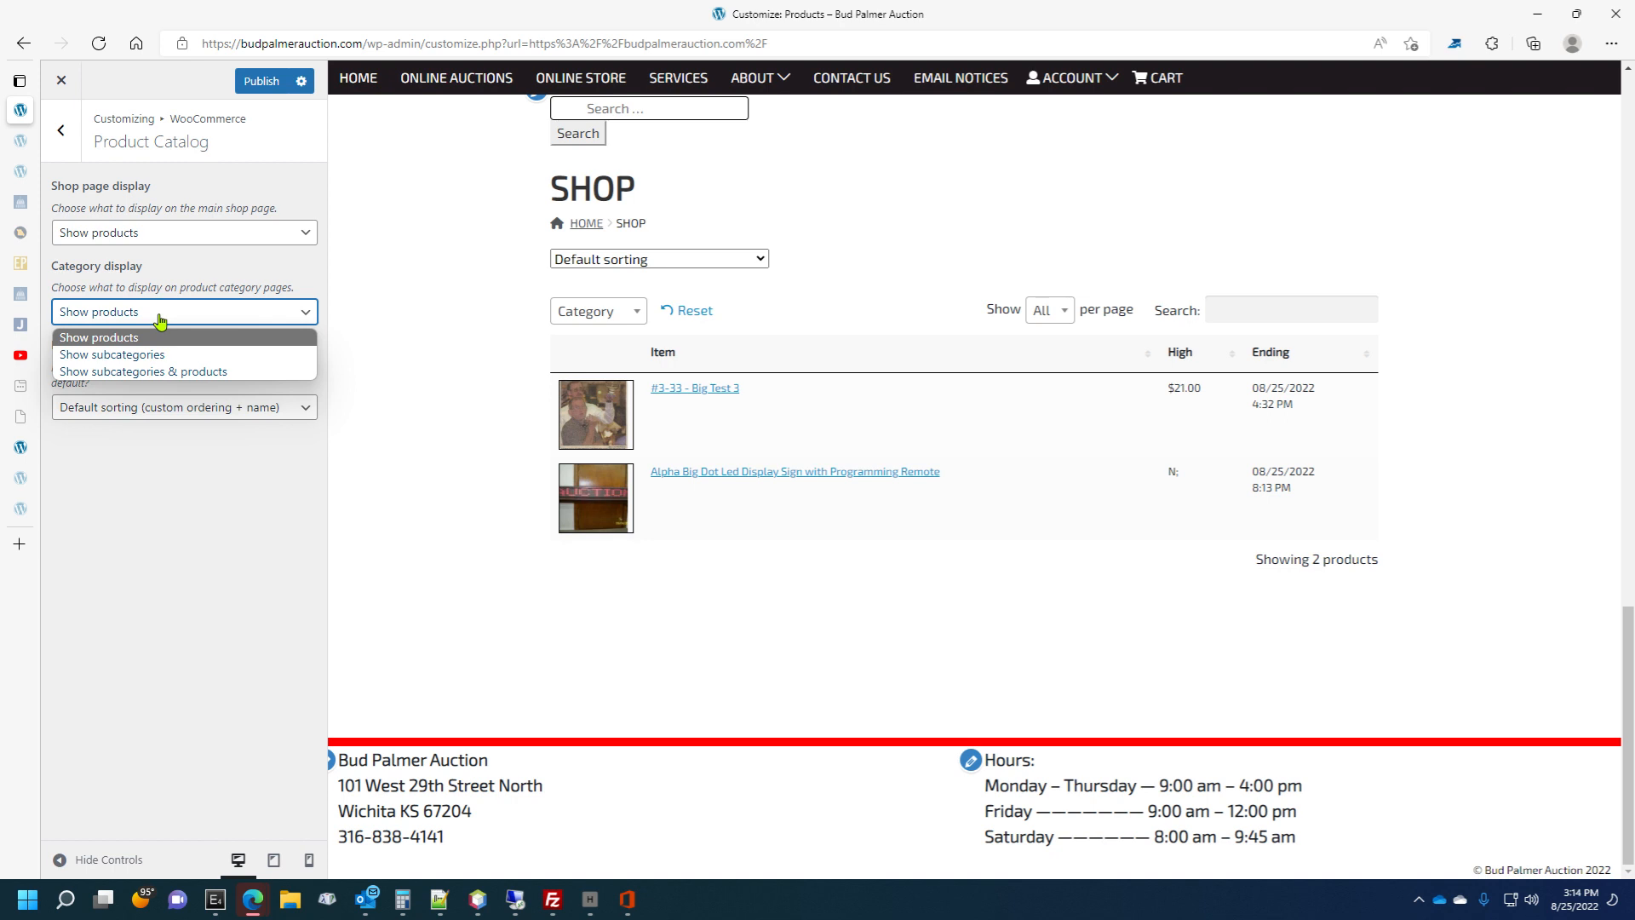
click(162, 515)
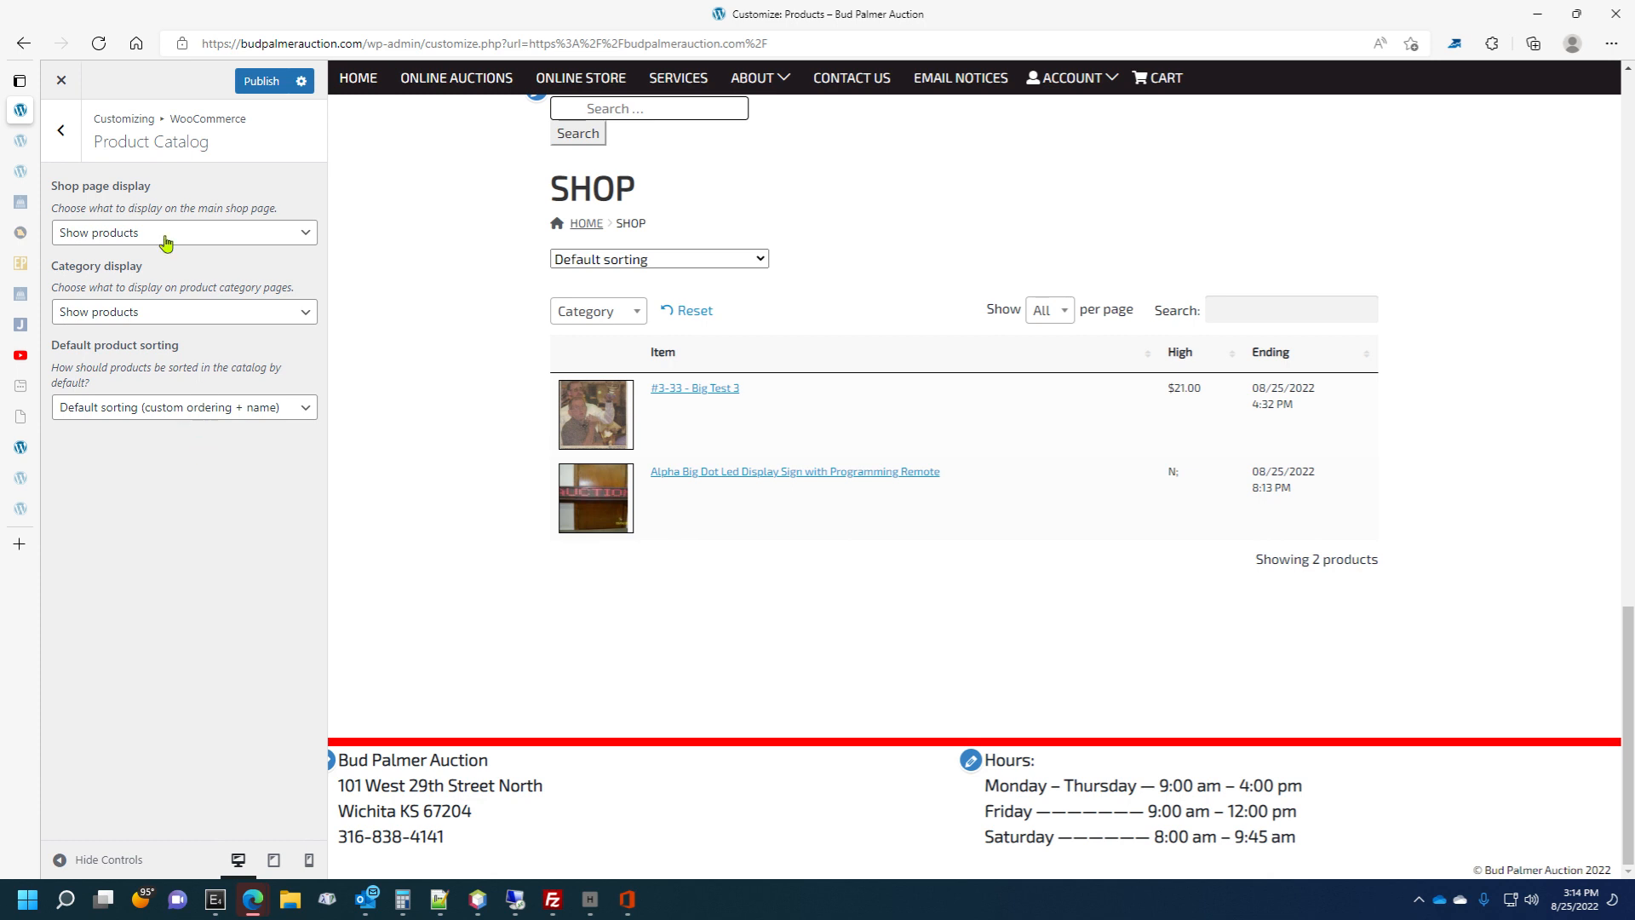
click(65, 132)
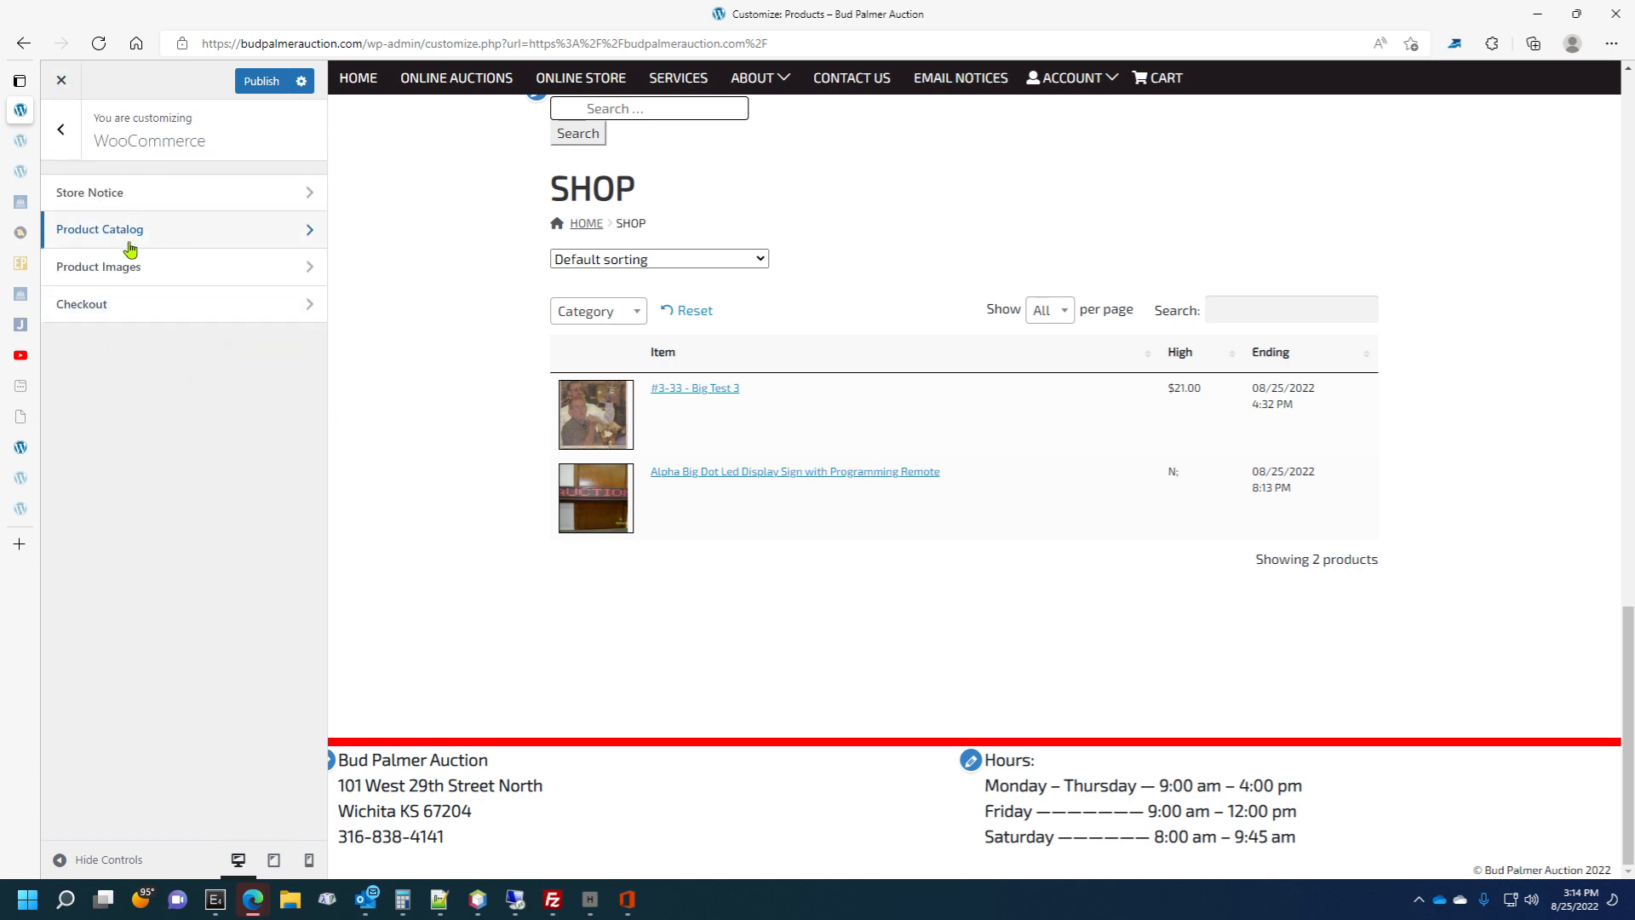
Review the WooCommerce Product Images settings and open the Checkout settings.
click(141, 274)
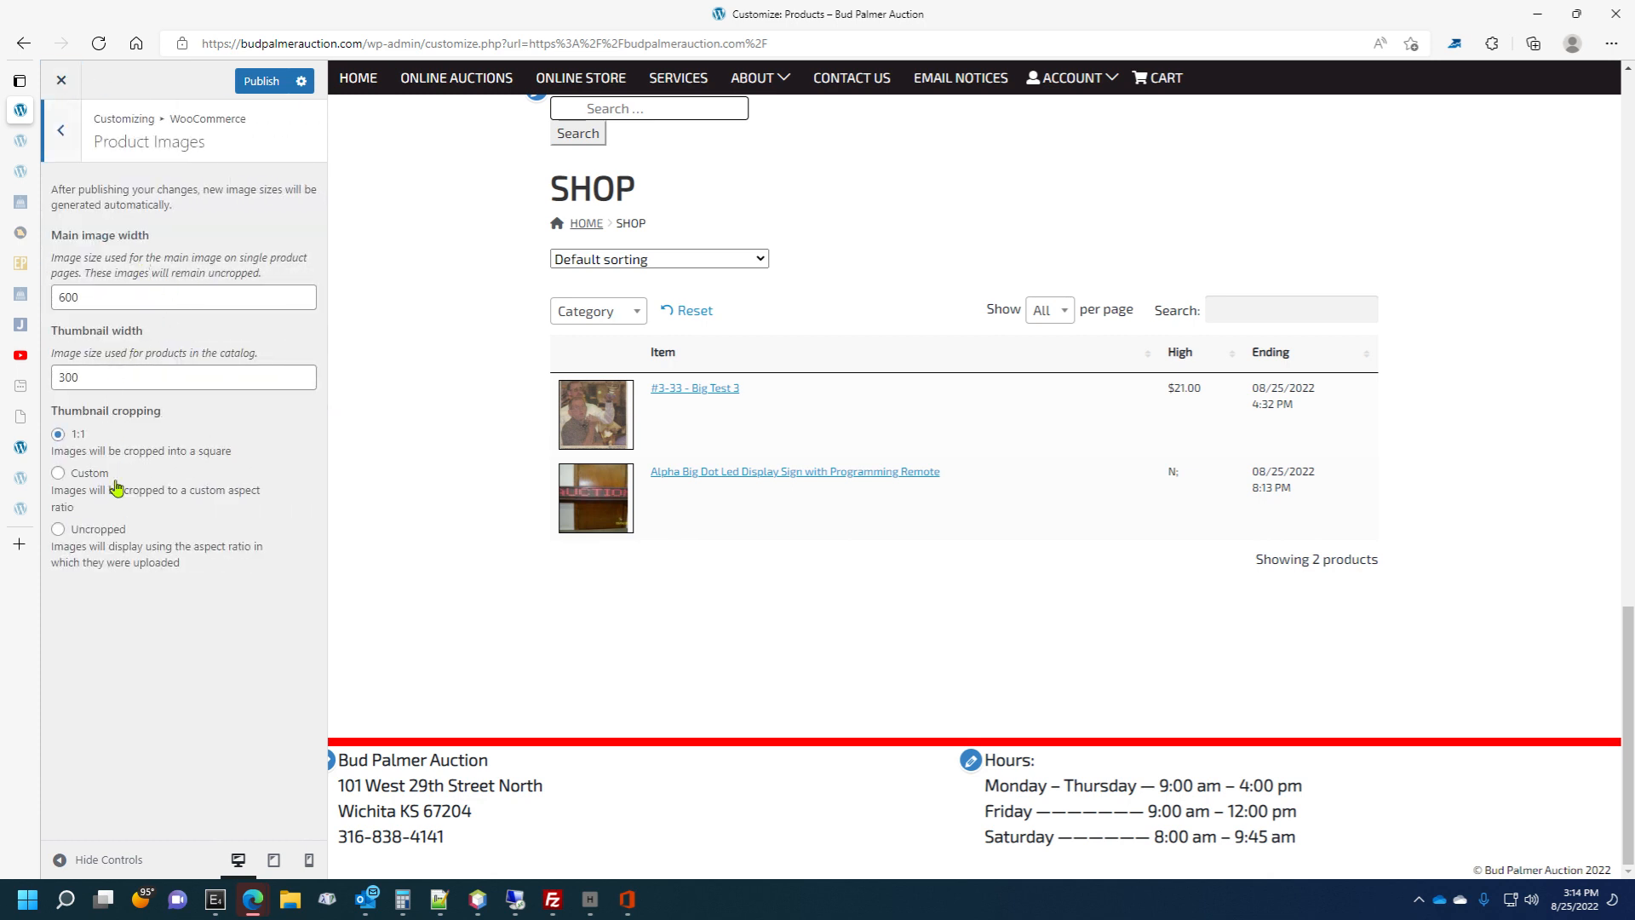
click(65, 145)
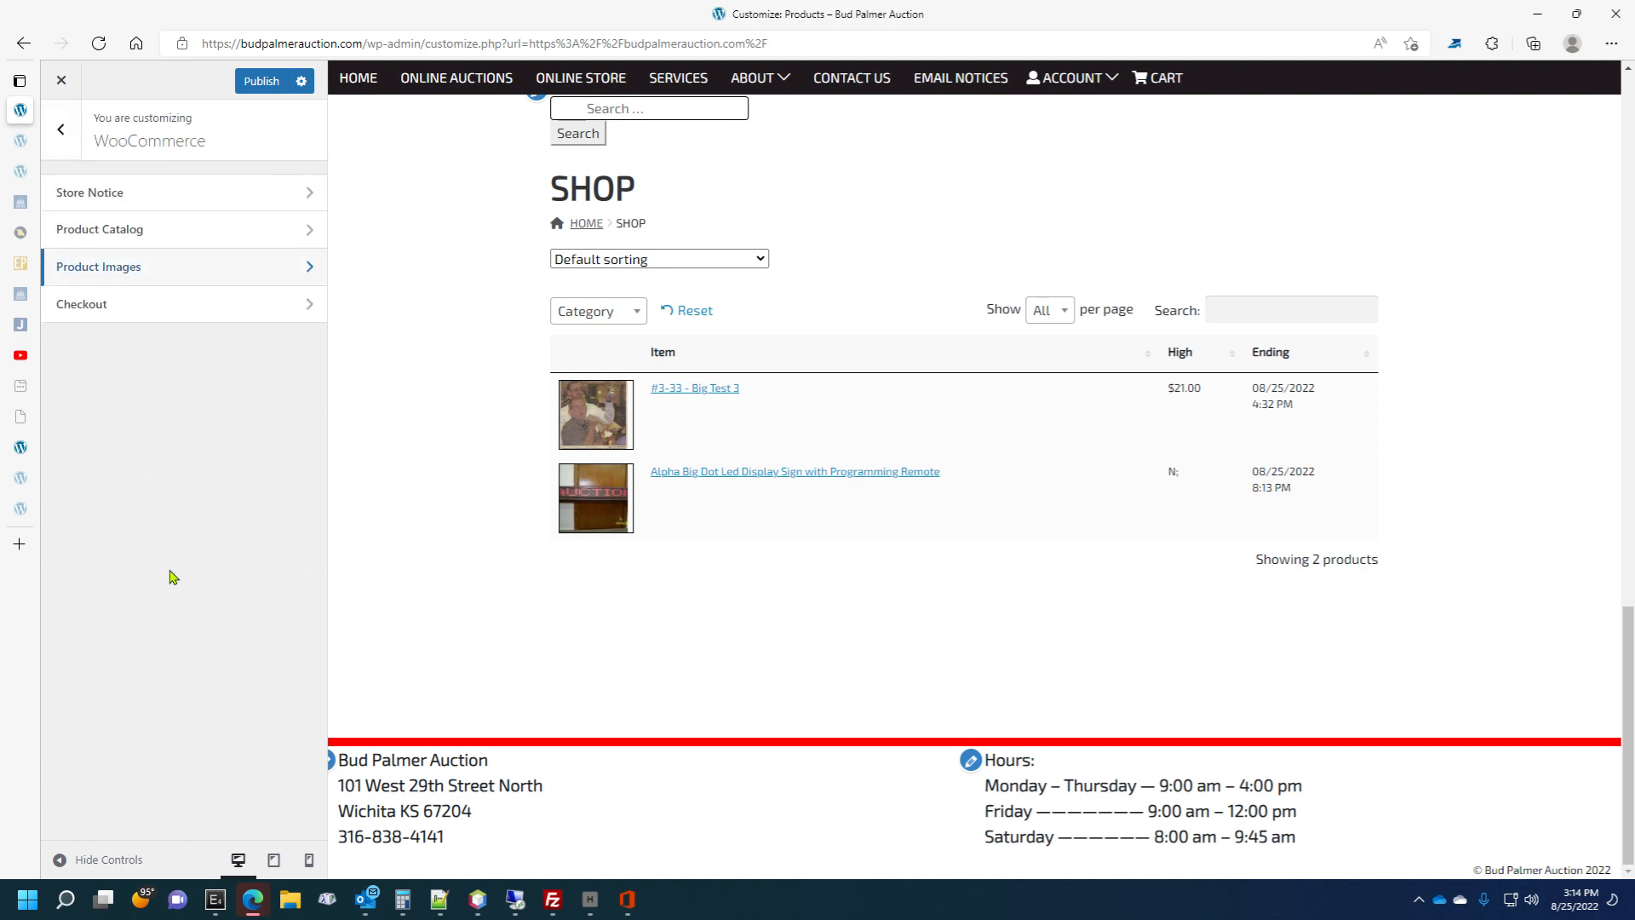
click(162, 309)
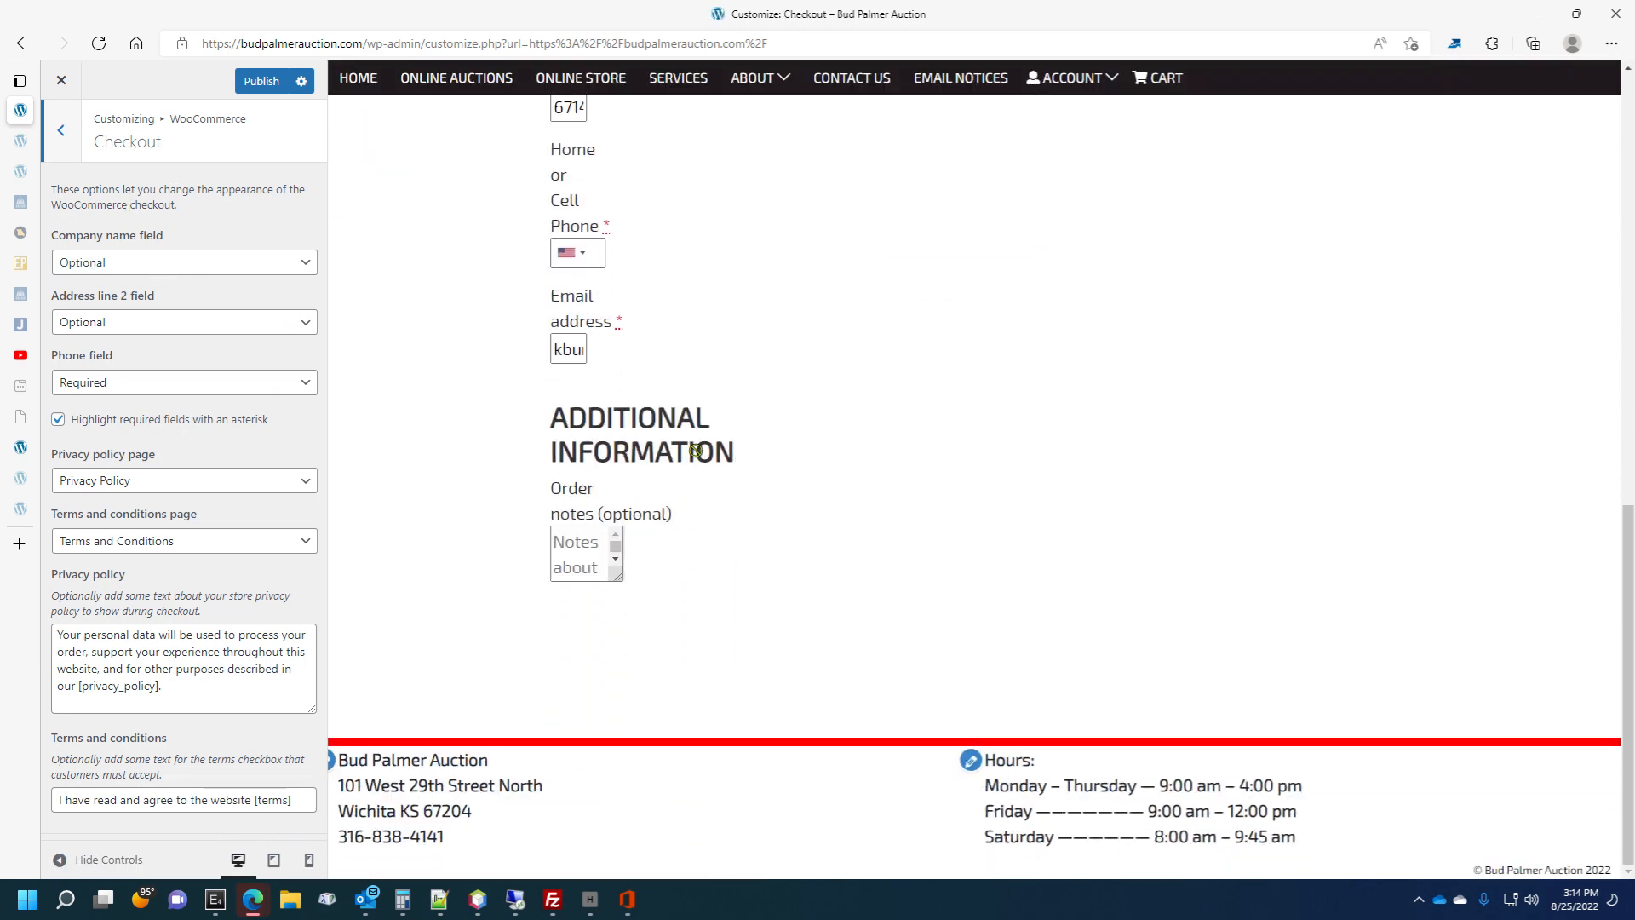
Examine the checkout page preview from the order notes back up to the billing details and order summary.
scroll(713, 450, up, 15)
scroll(712, 450, down, 3)
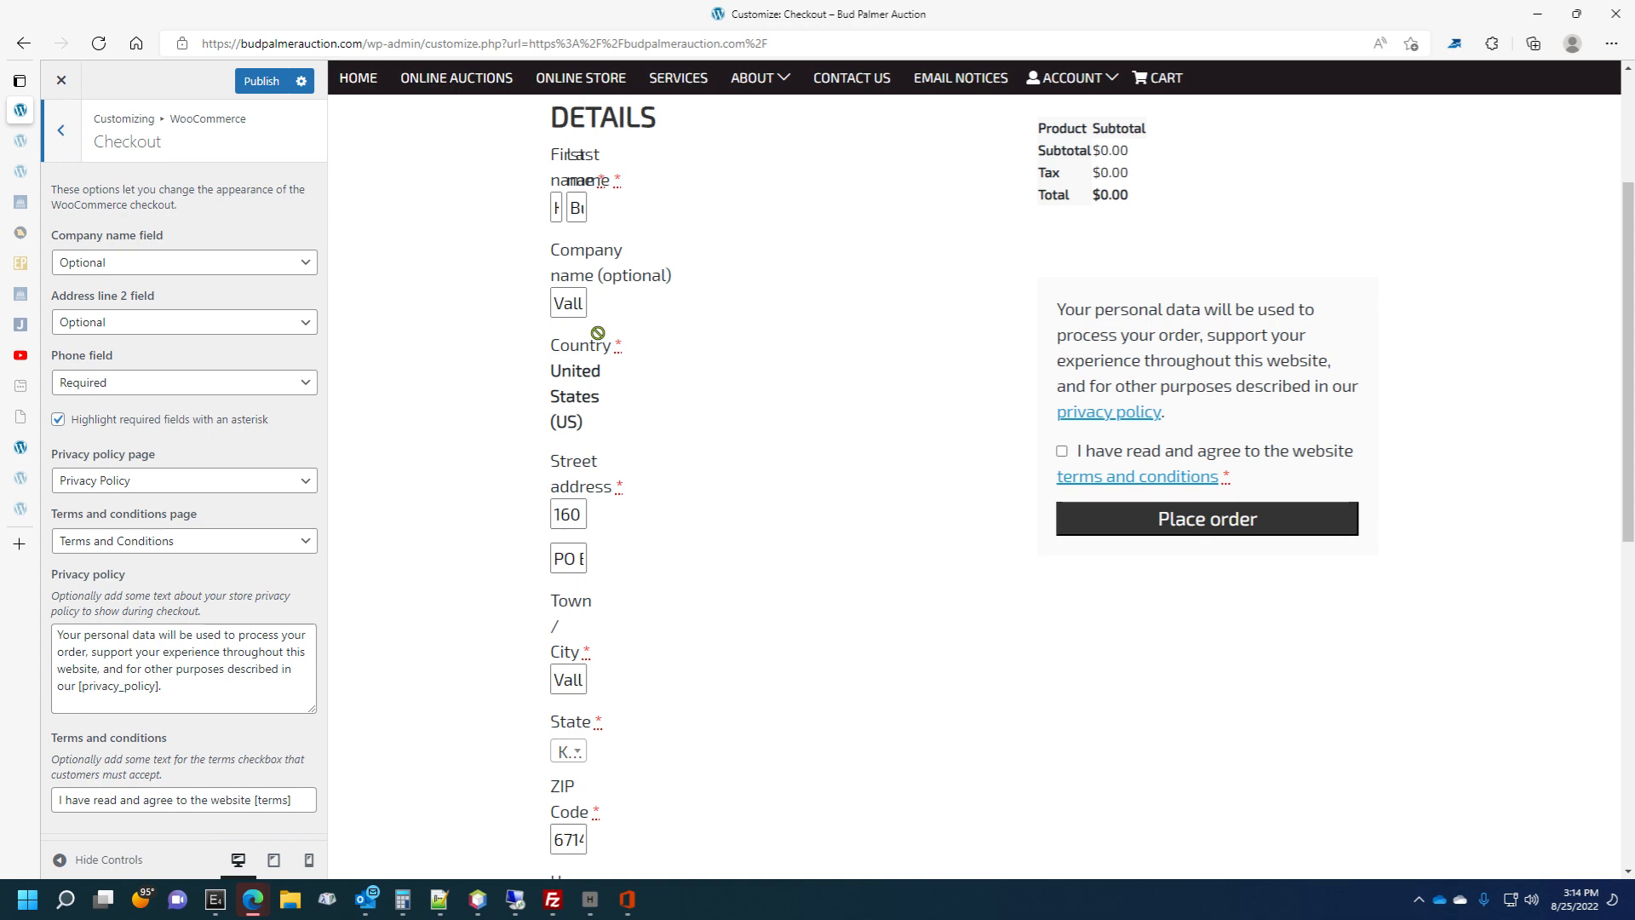
scroll(598, 333, up, 3)
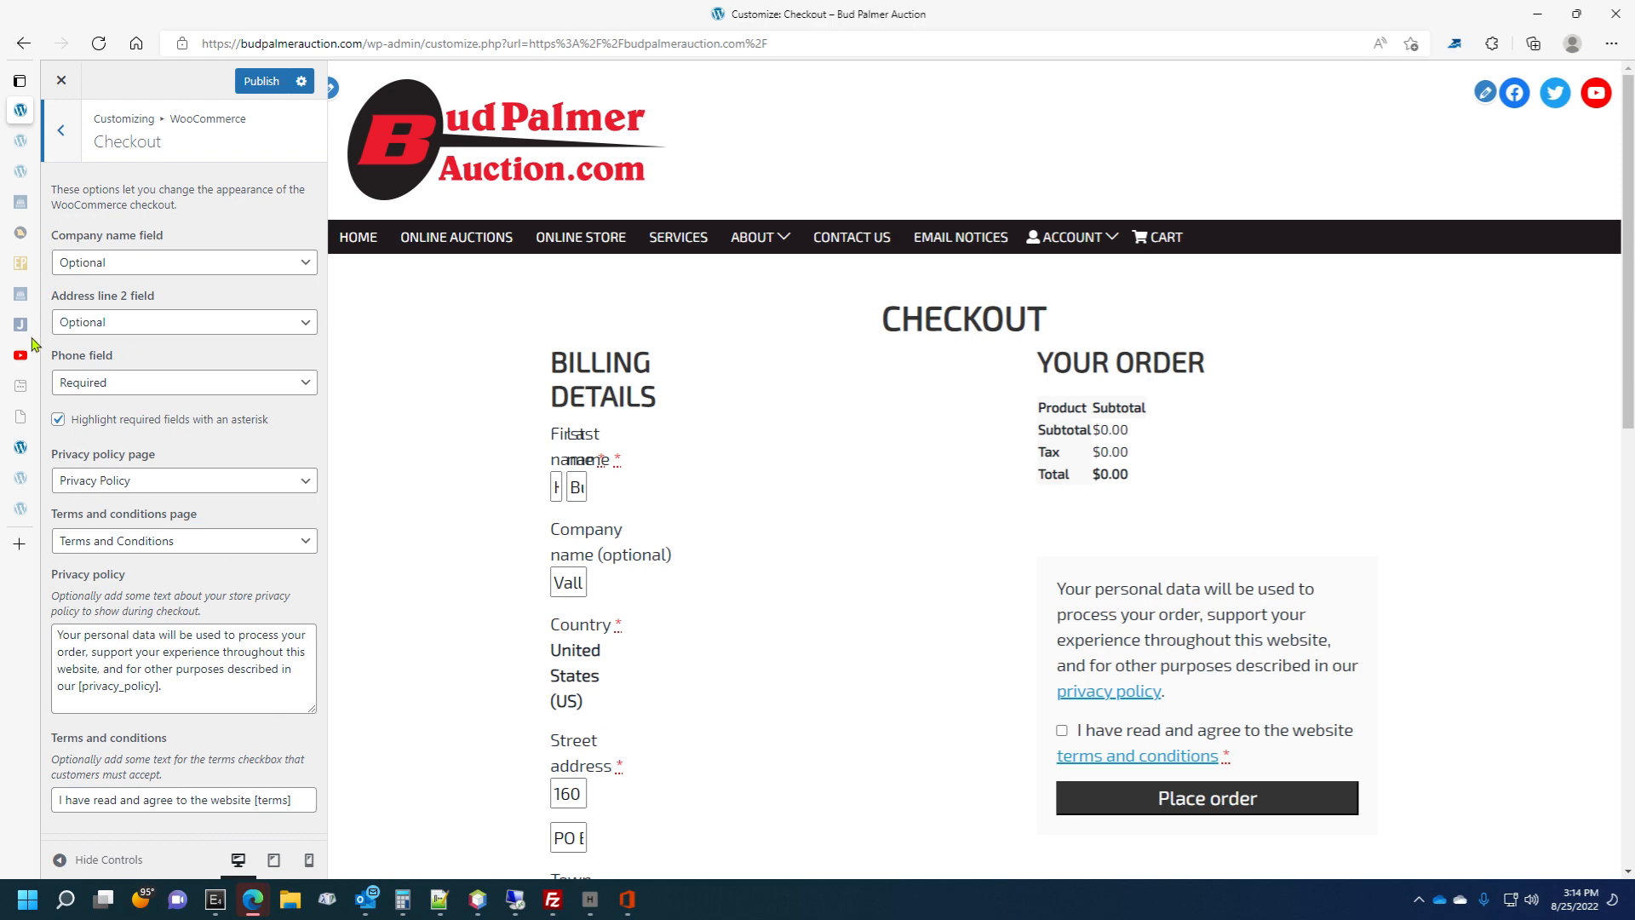
Search the web for "bootstrap" in a new browser tab and open the official getbootstrap.com site.
mouse_move(24, 332)
click(54, 545)
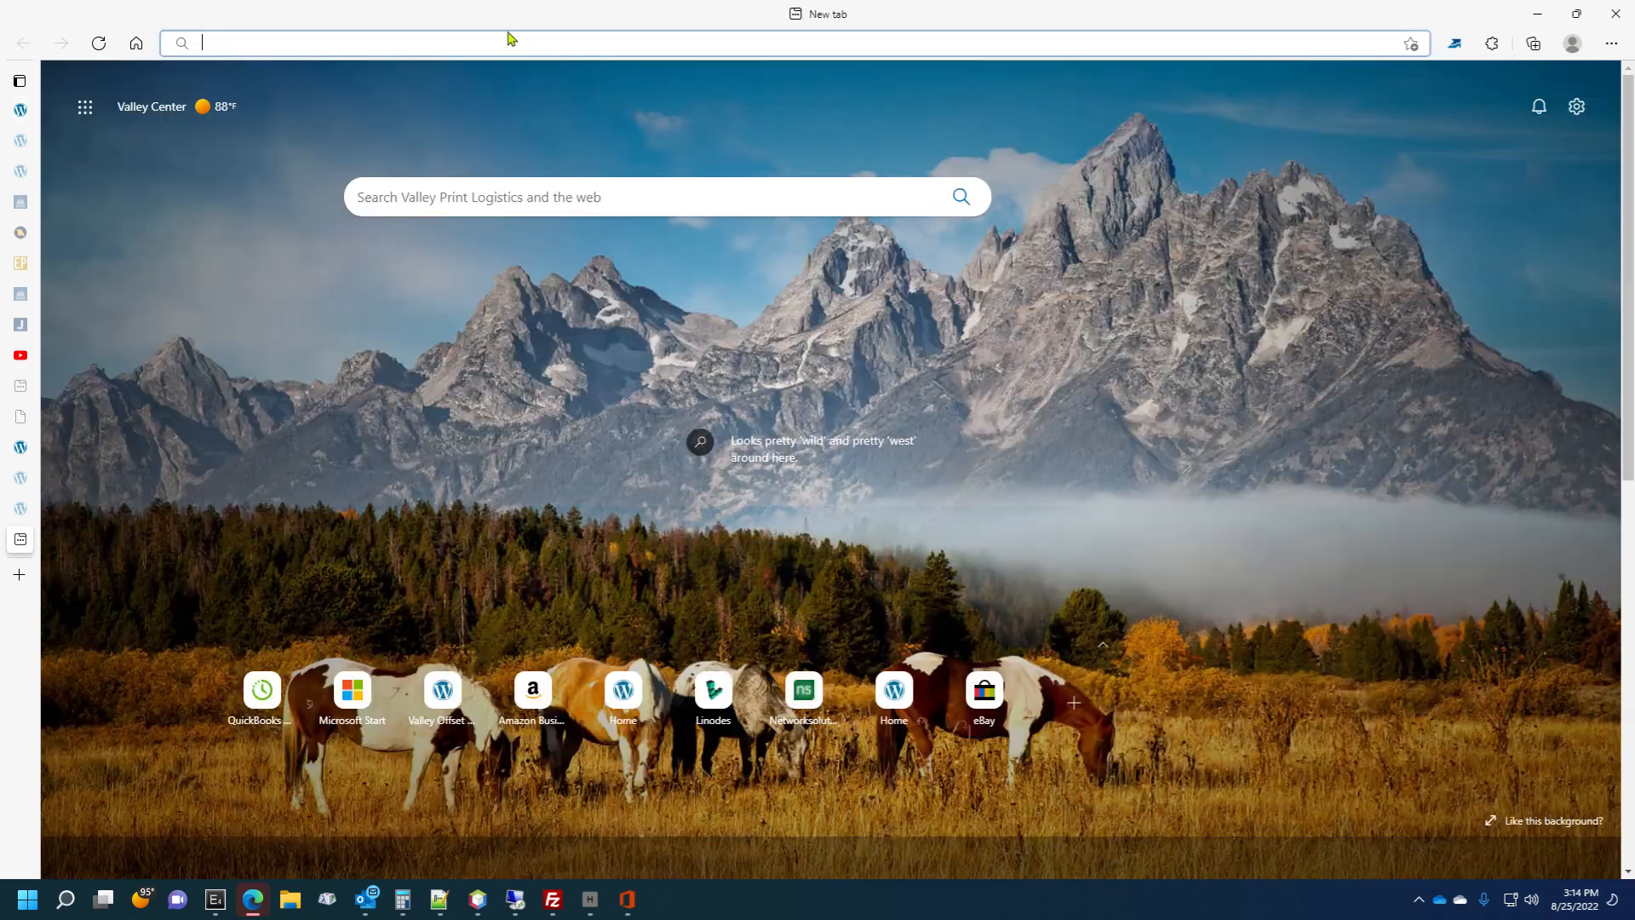
text(boot)
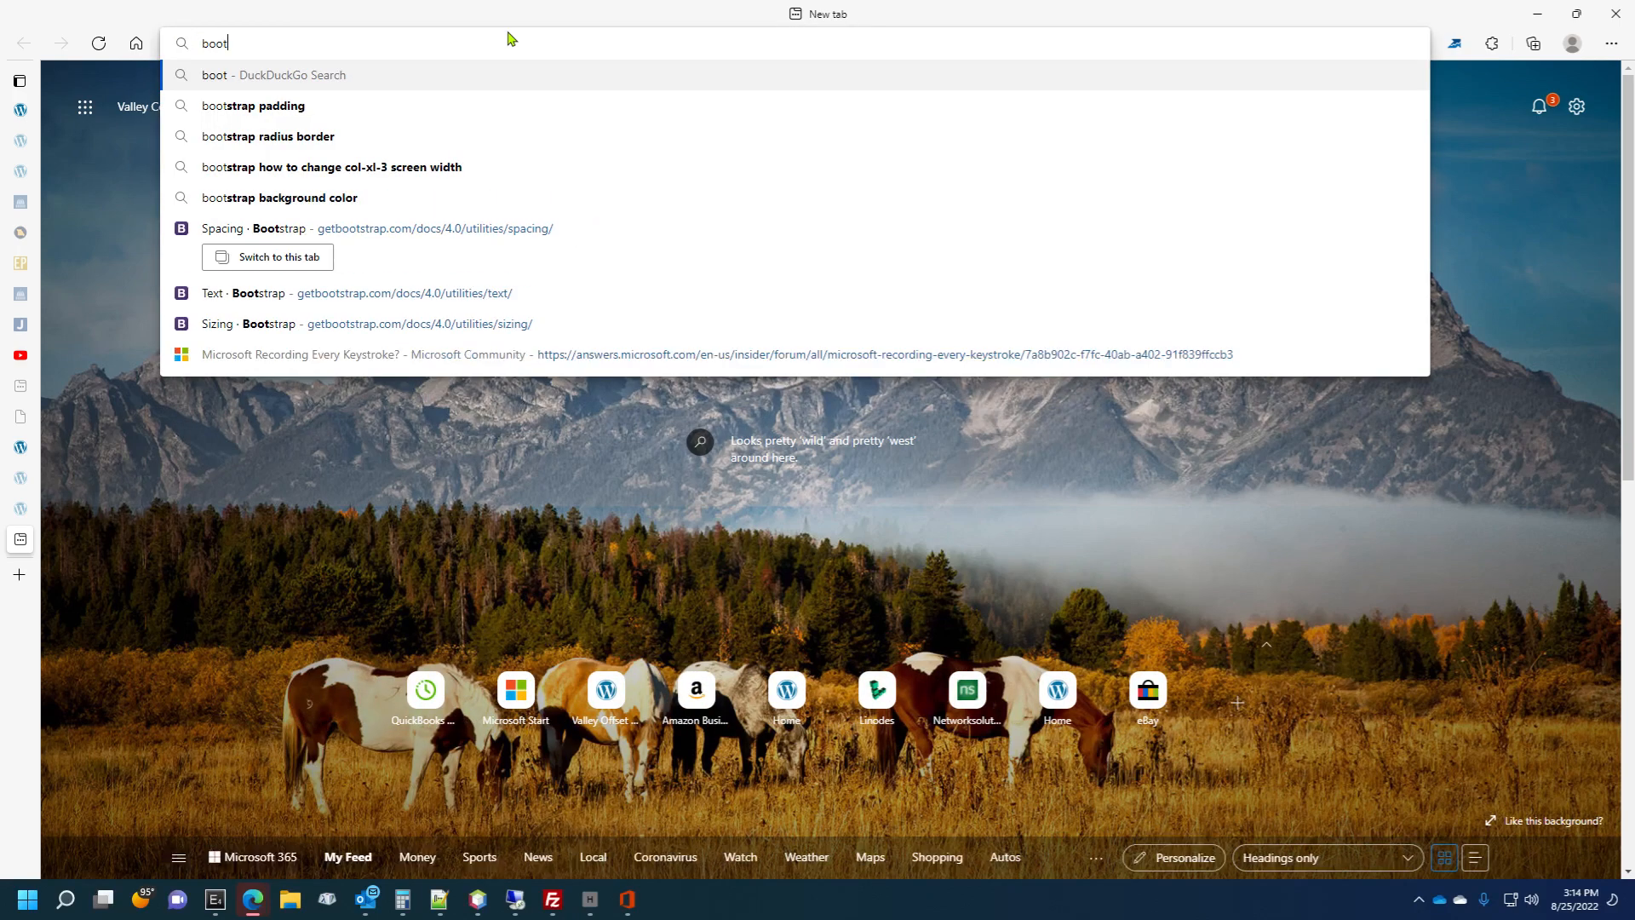
text(strap)
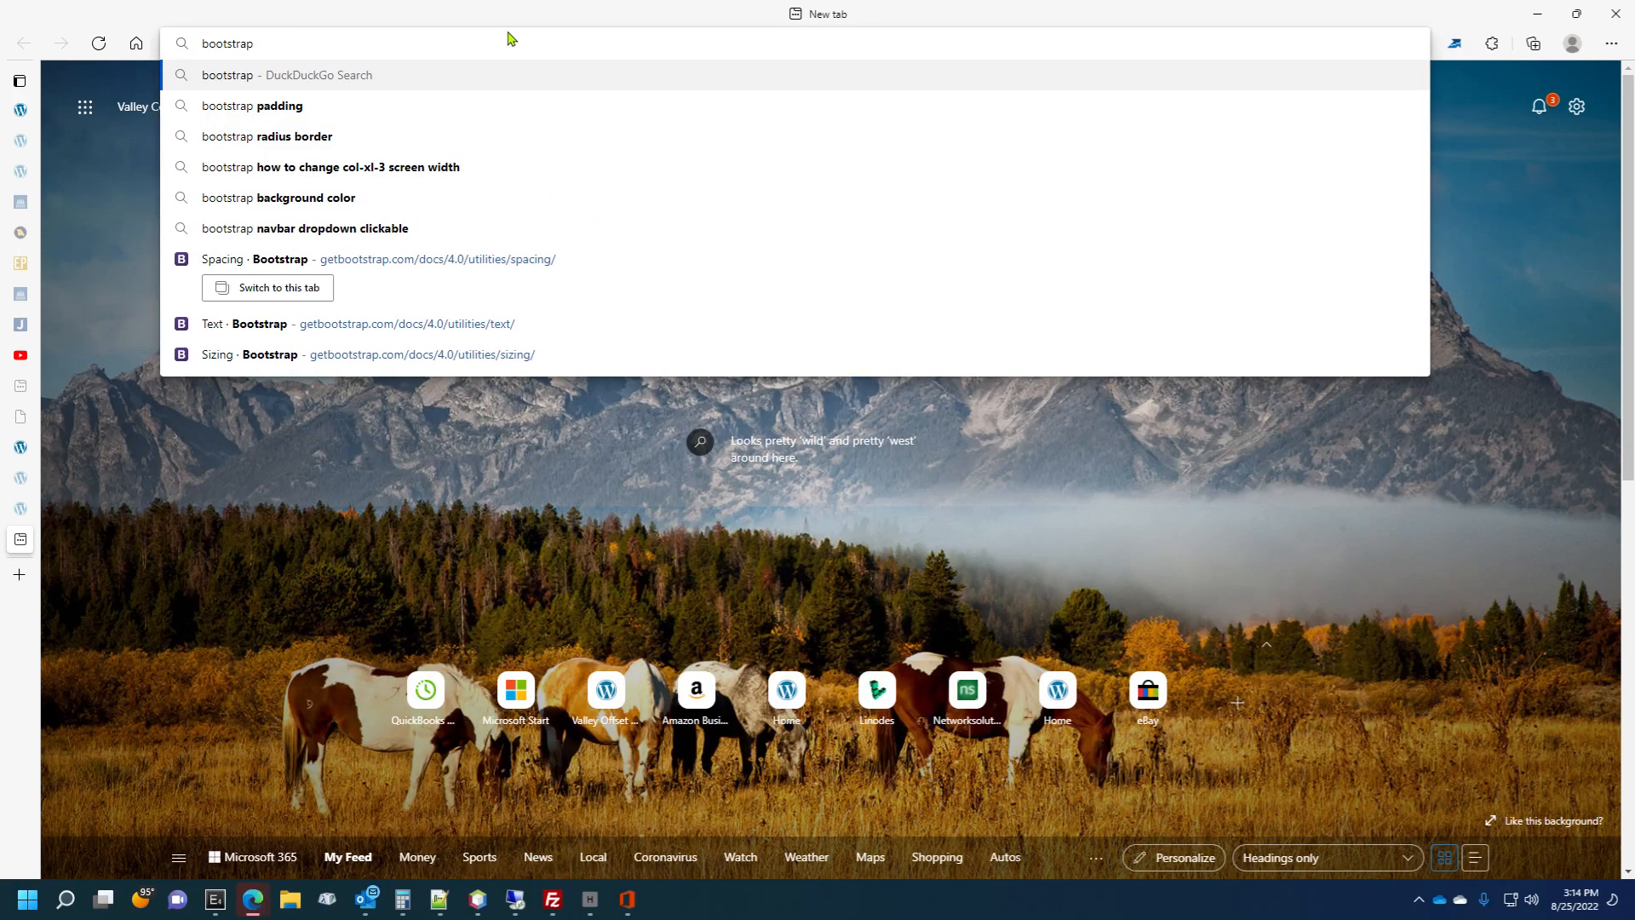
key(Return)
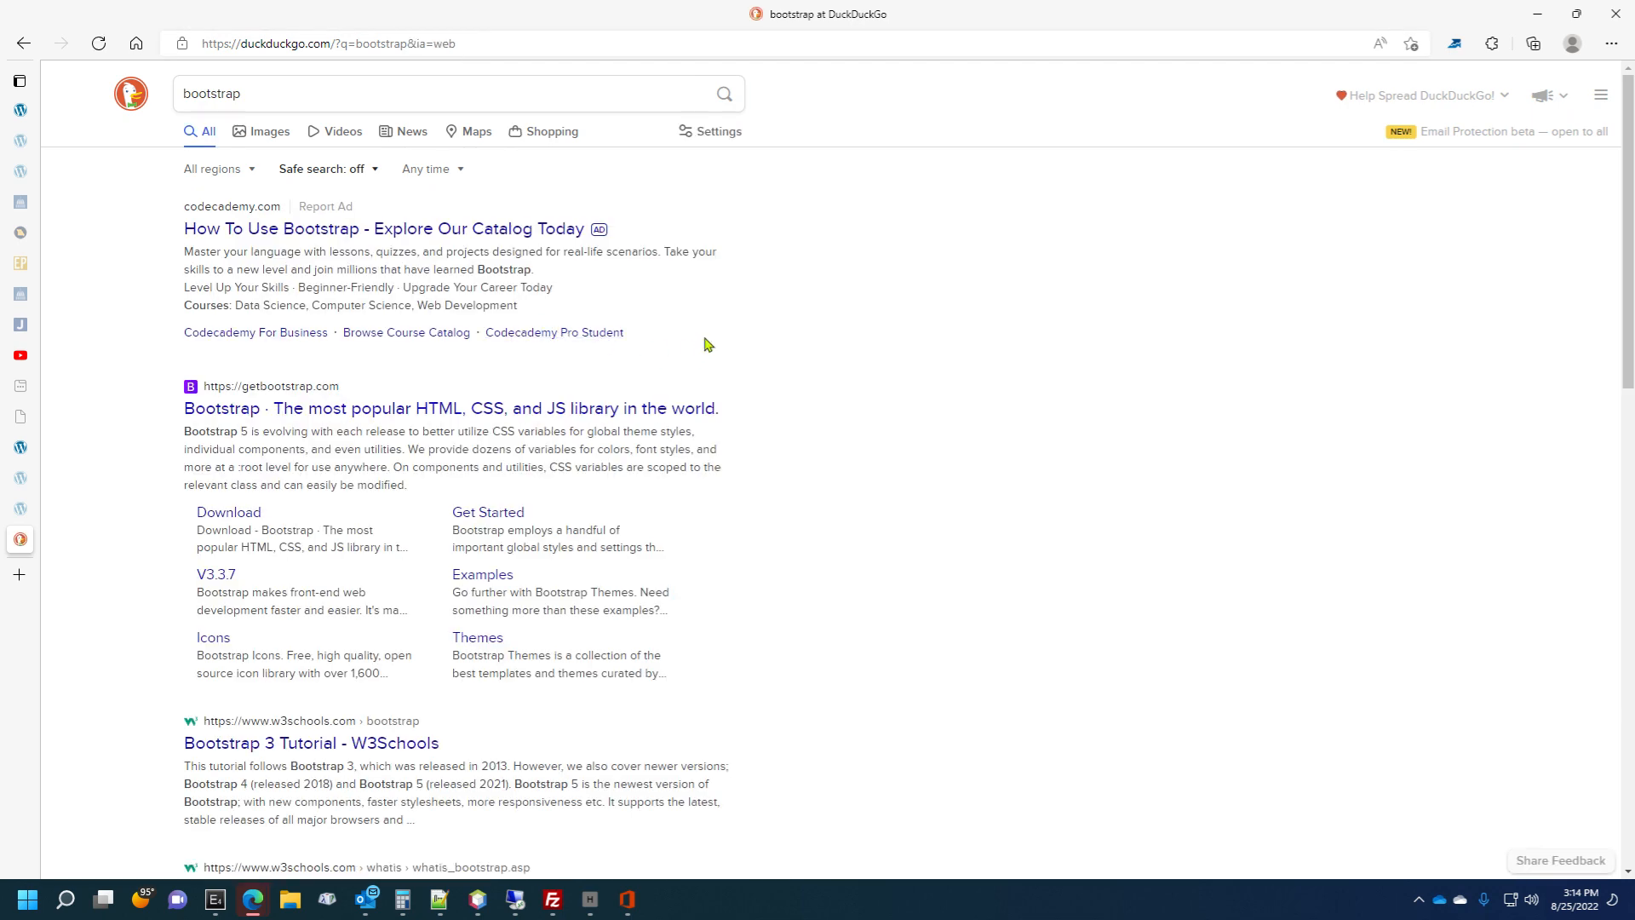
click(415, 410)
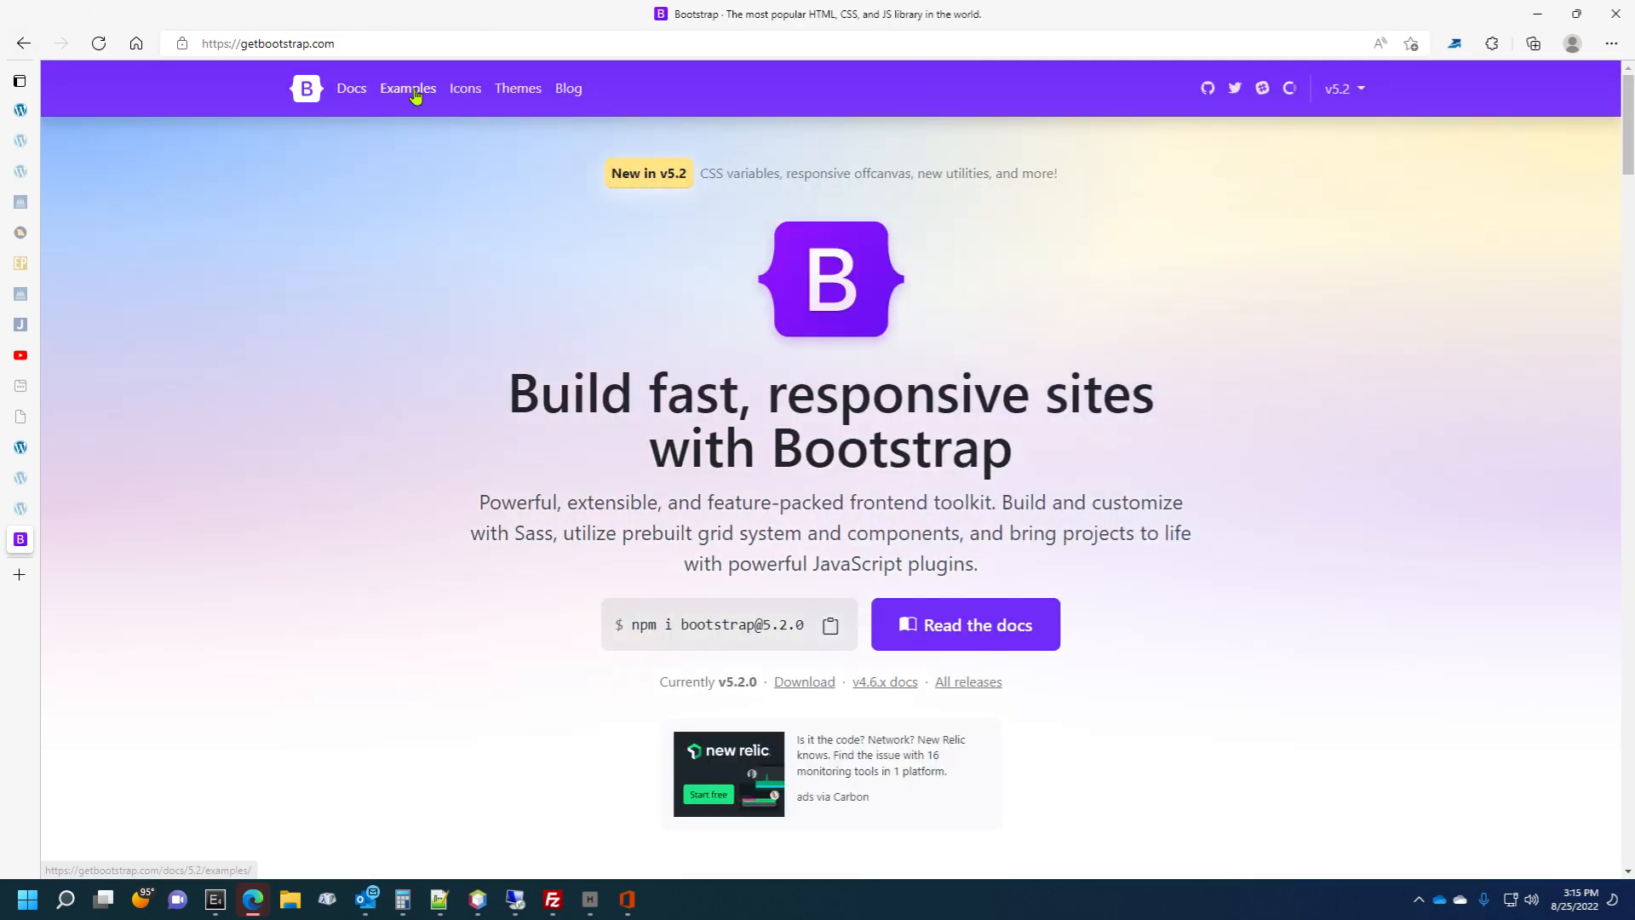
Open the Bootstrap examples page and review its Snippets and Custom Components.
click(415, 90)
scroll(546, 506, down, 5)
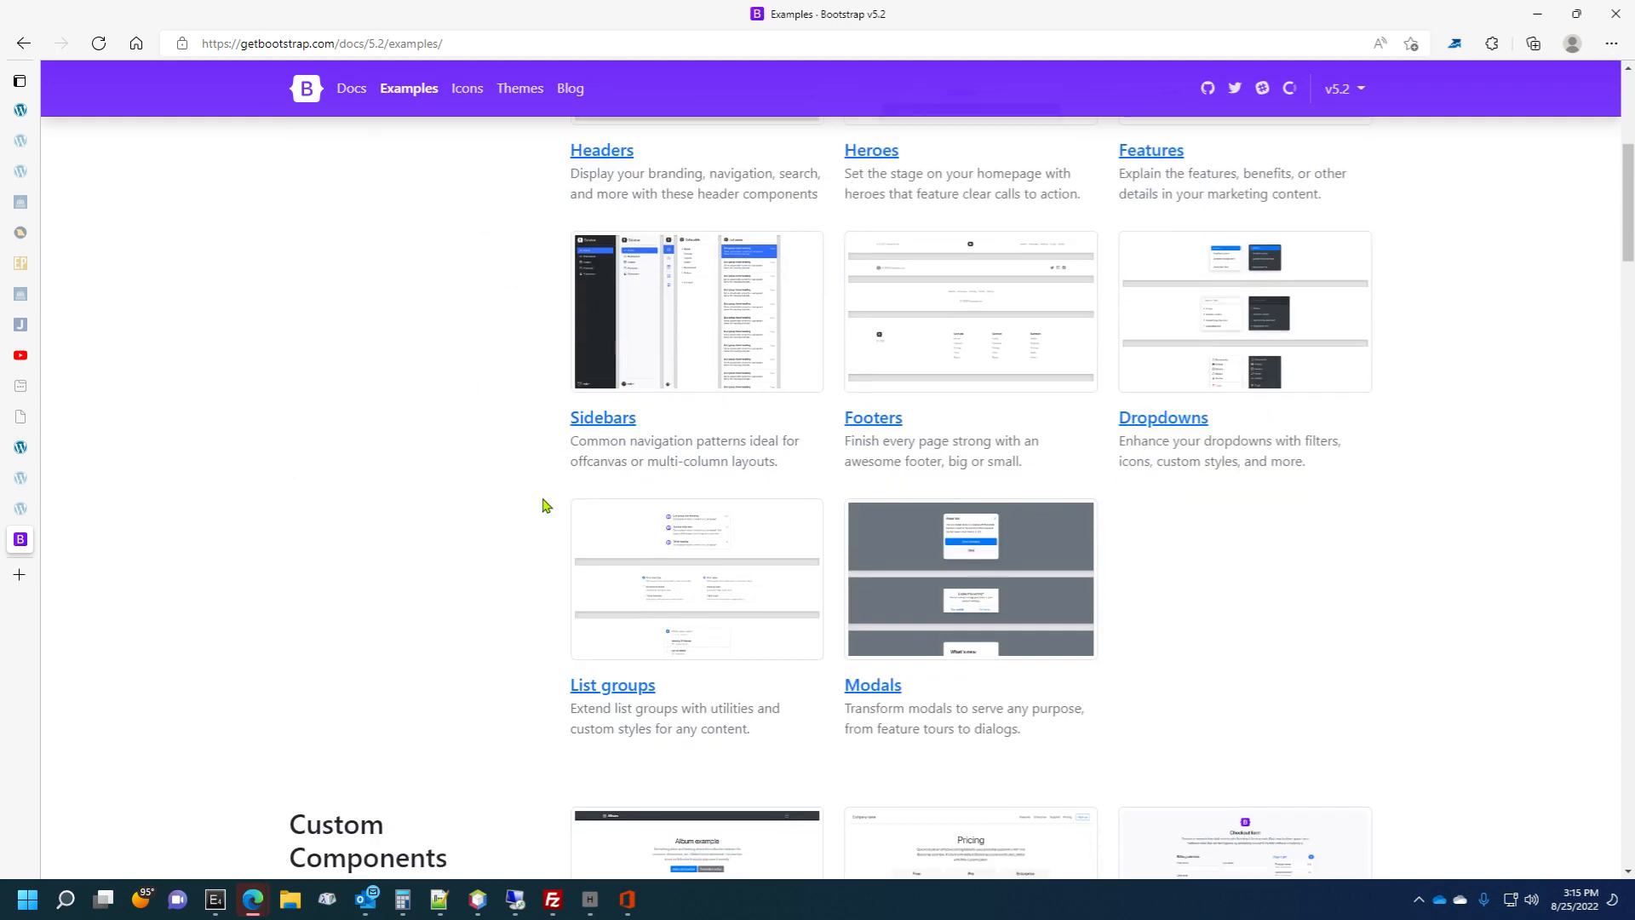
scroll(546, 506, up, 3)
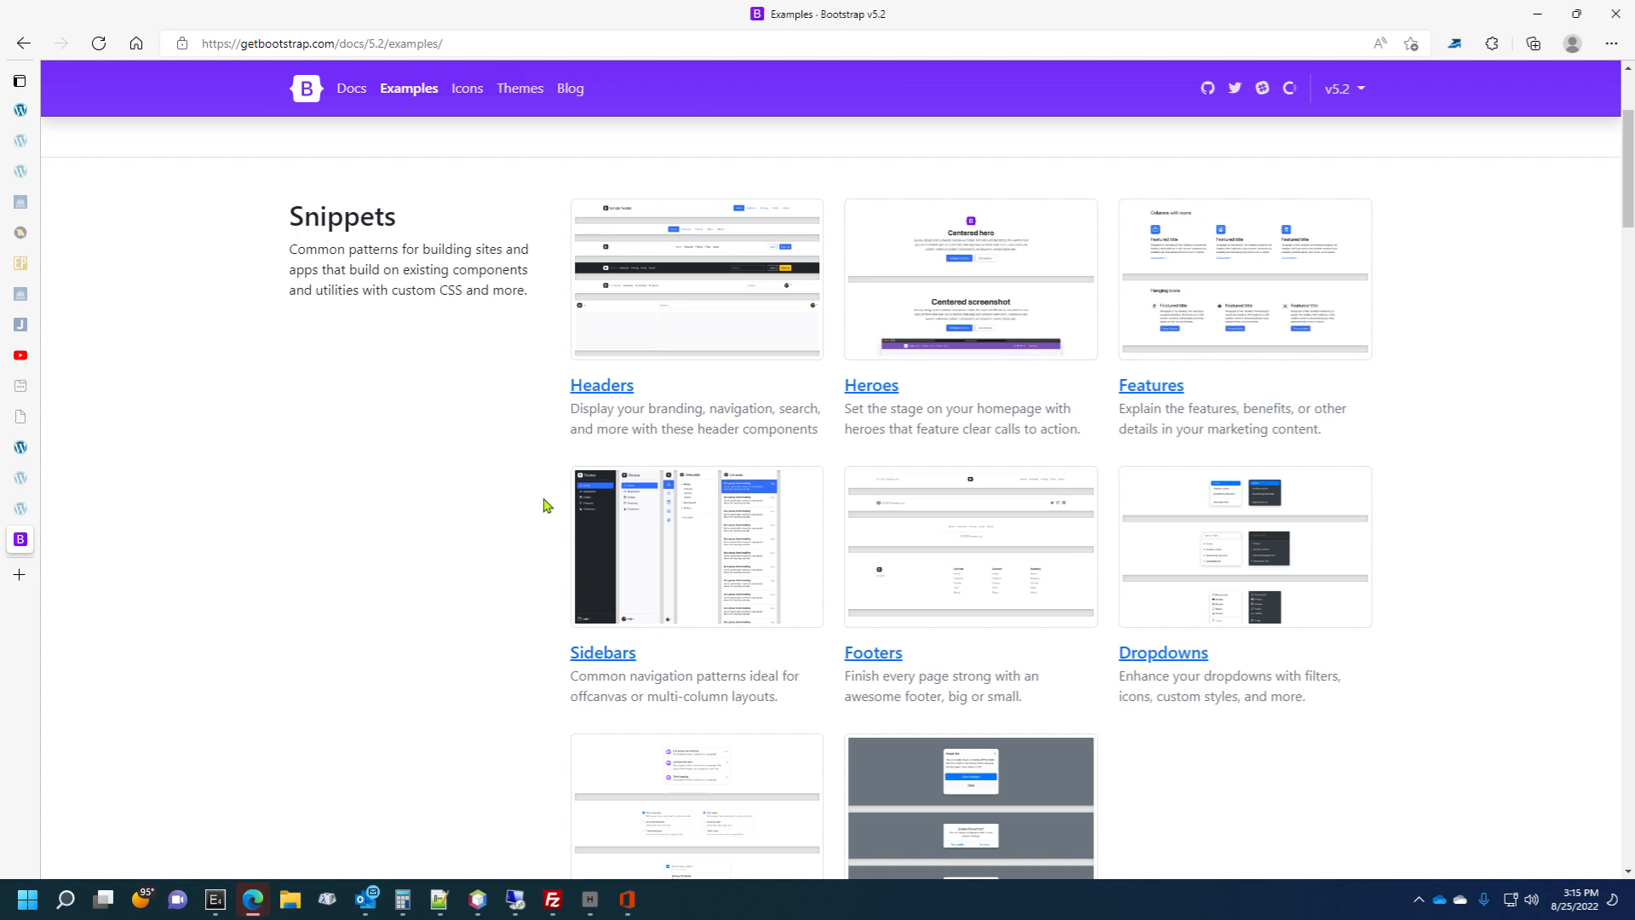
scroll(434, 252, down, 4)
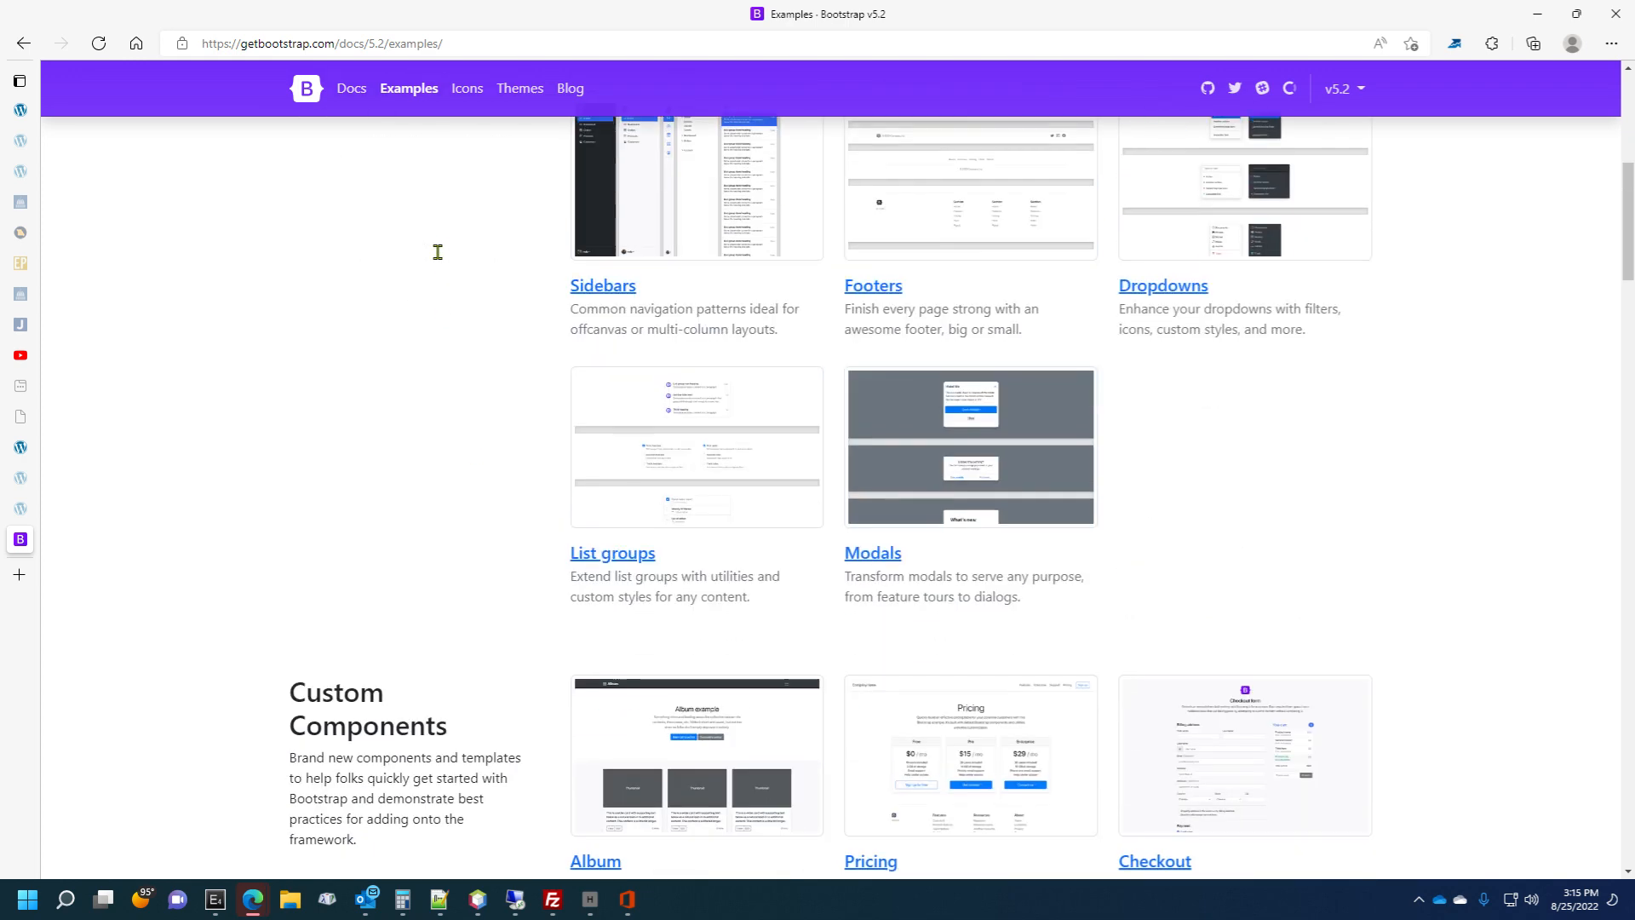
Return to the search results, search for "bootstrap padding" and review the notation in Bootstrap's 4.0 Spacing documentation.
click(23, 43)
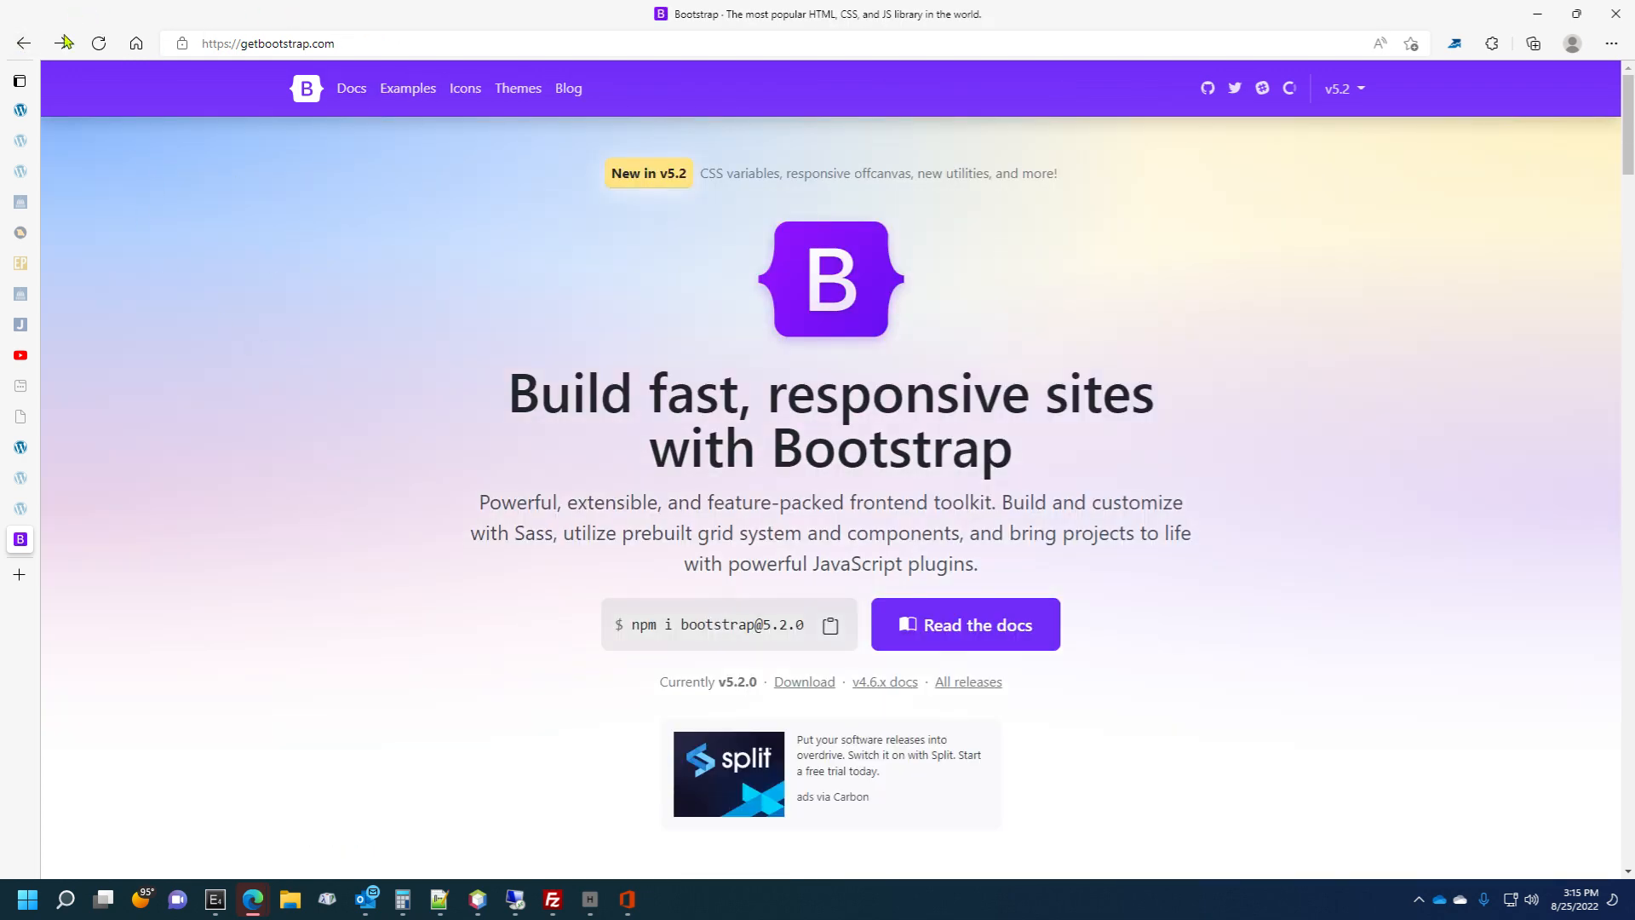
click(23, 43)
click(338, 101)
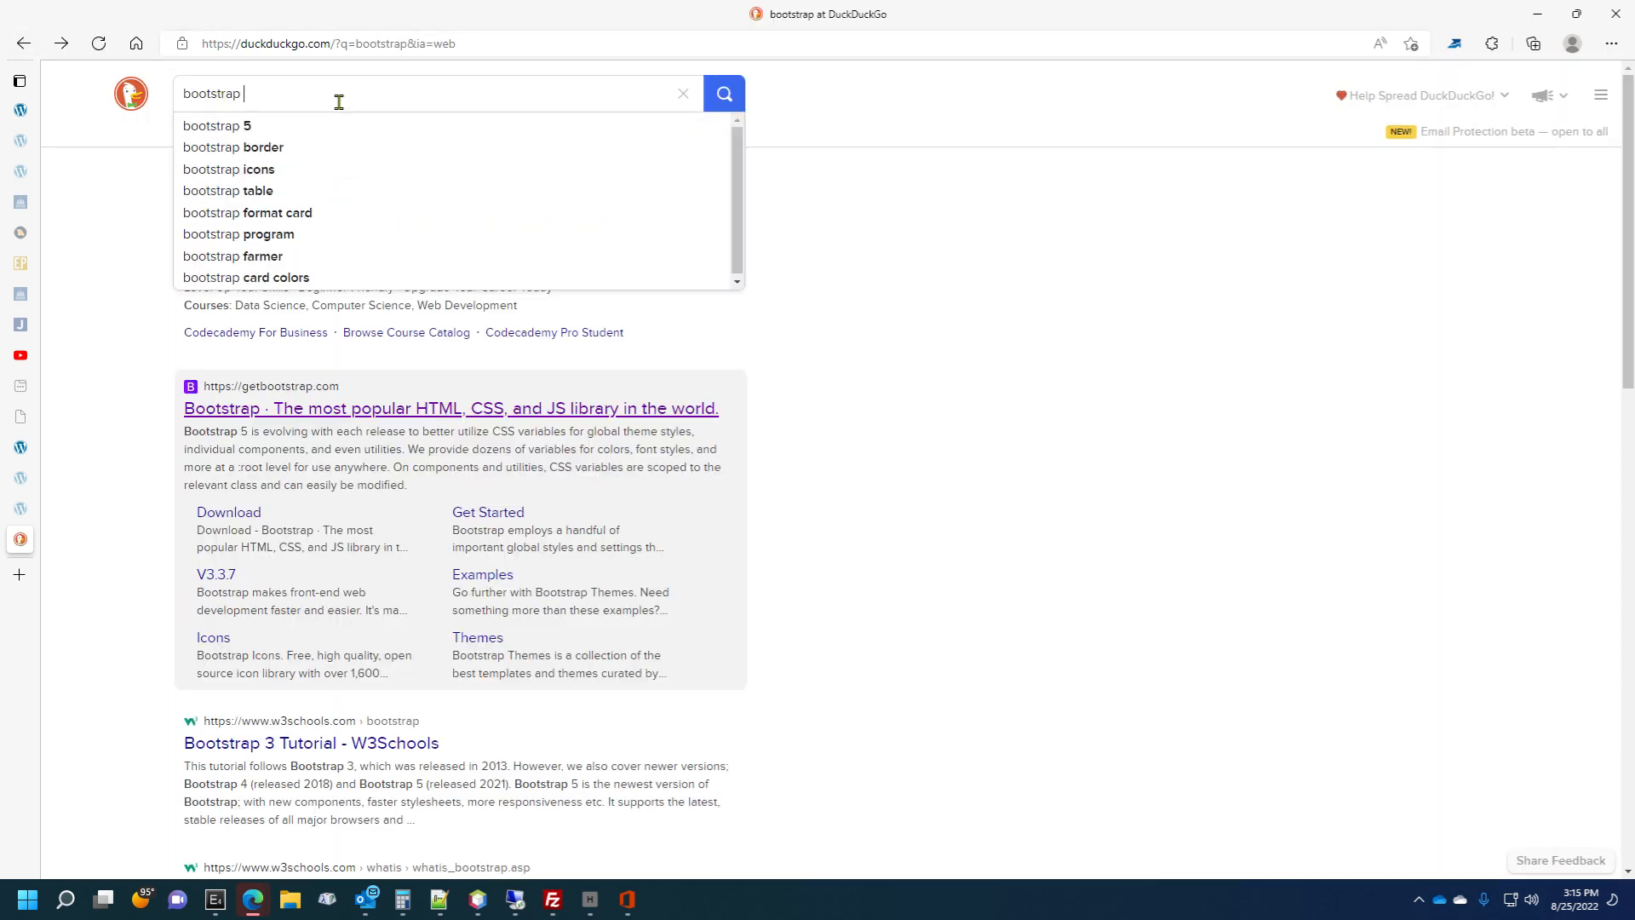
text(padding)
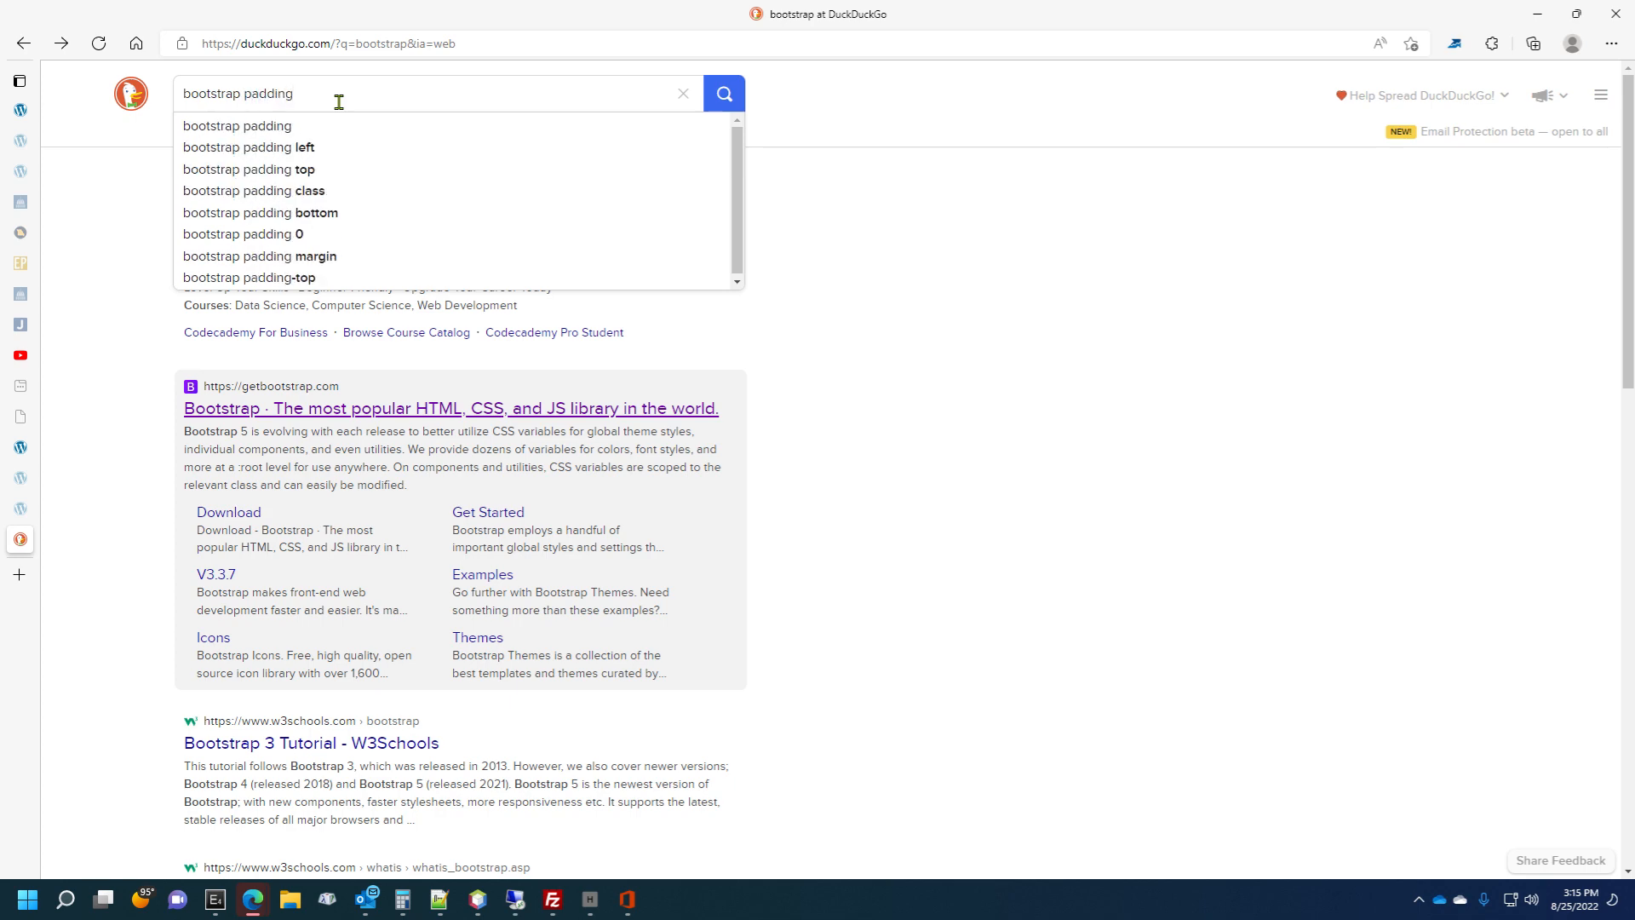
key(Return)
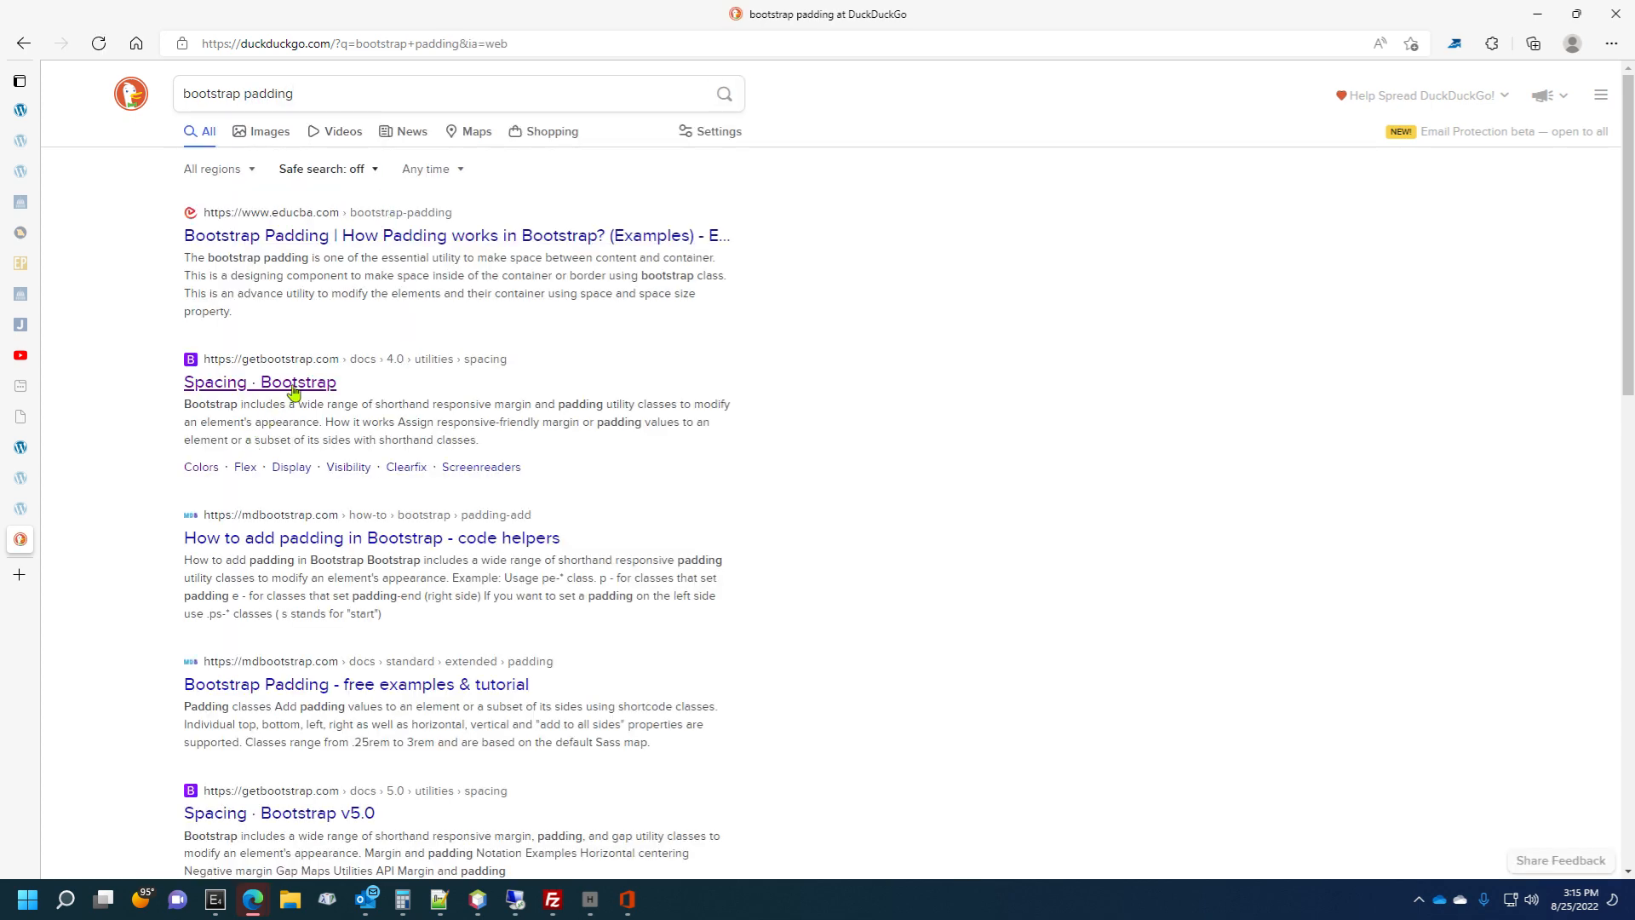
click(292, 392)
scroll(869, 358, down, 5)
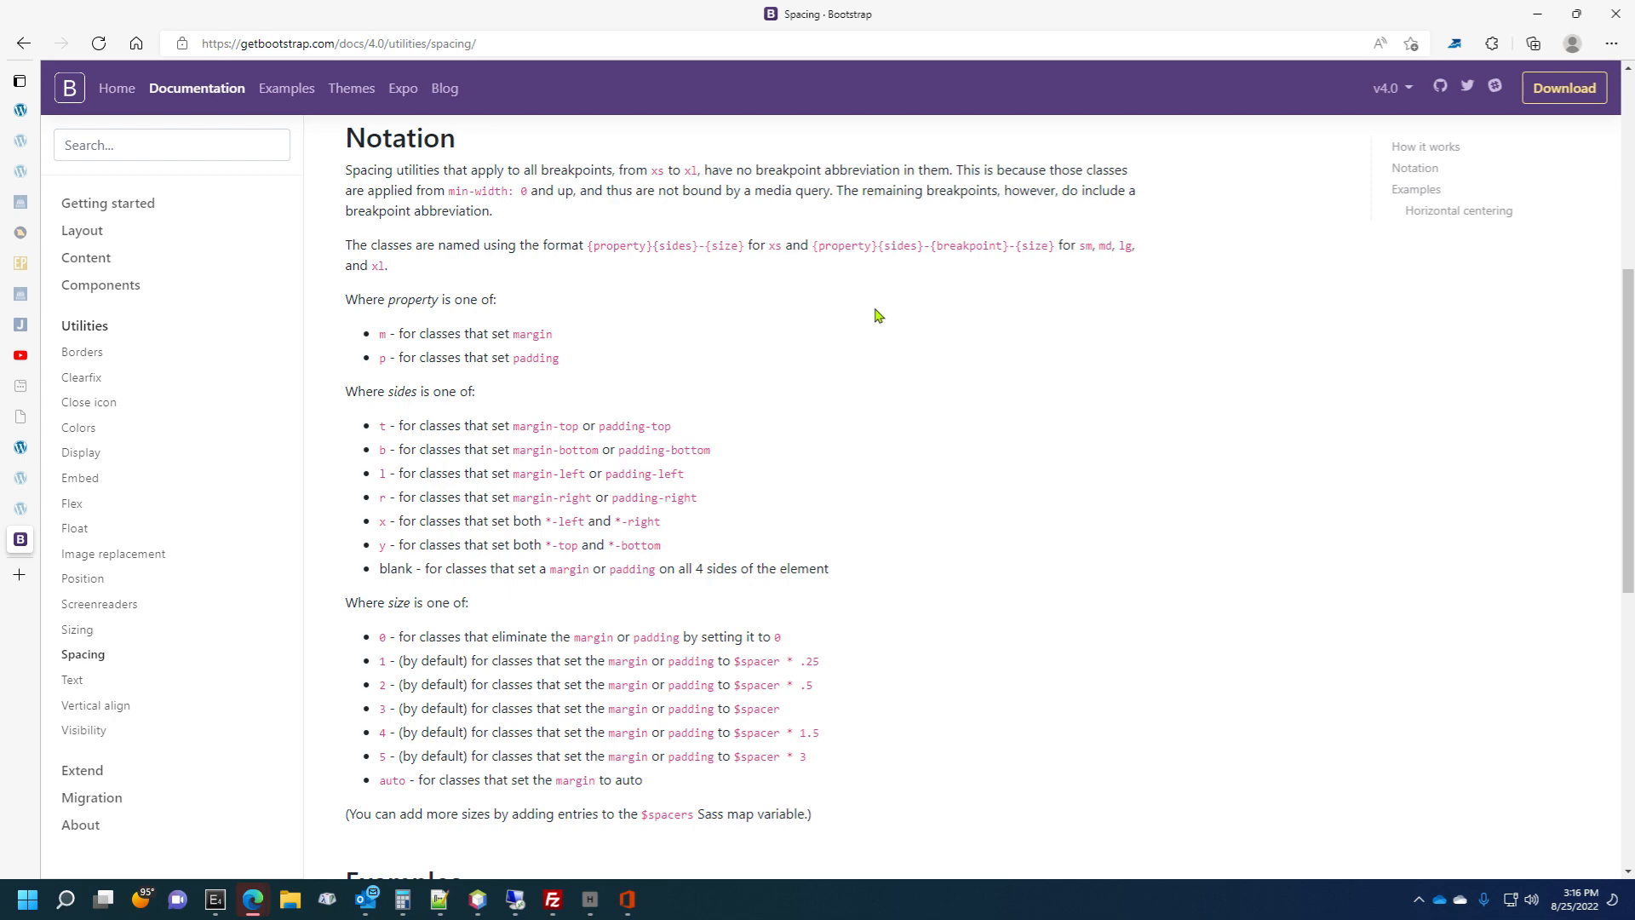
Switch back to the Customizer's browser tab and review the theme's Additional CSS rules.
mouse_move(20, 515)
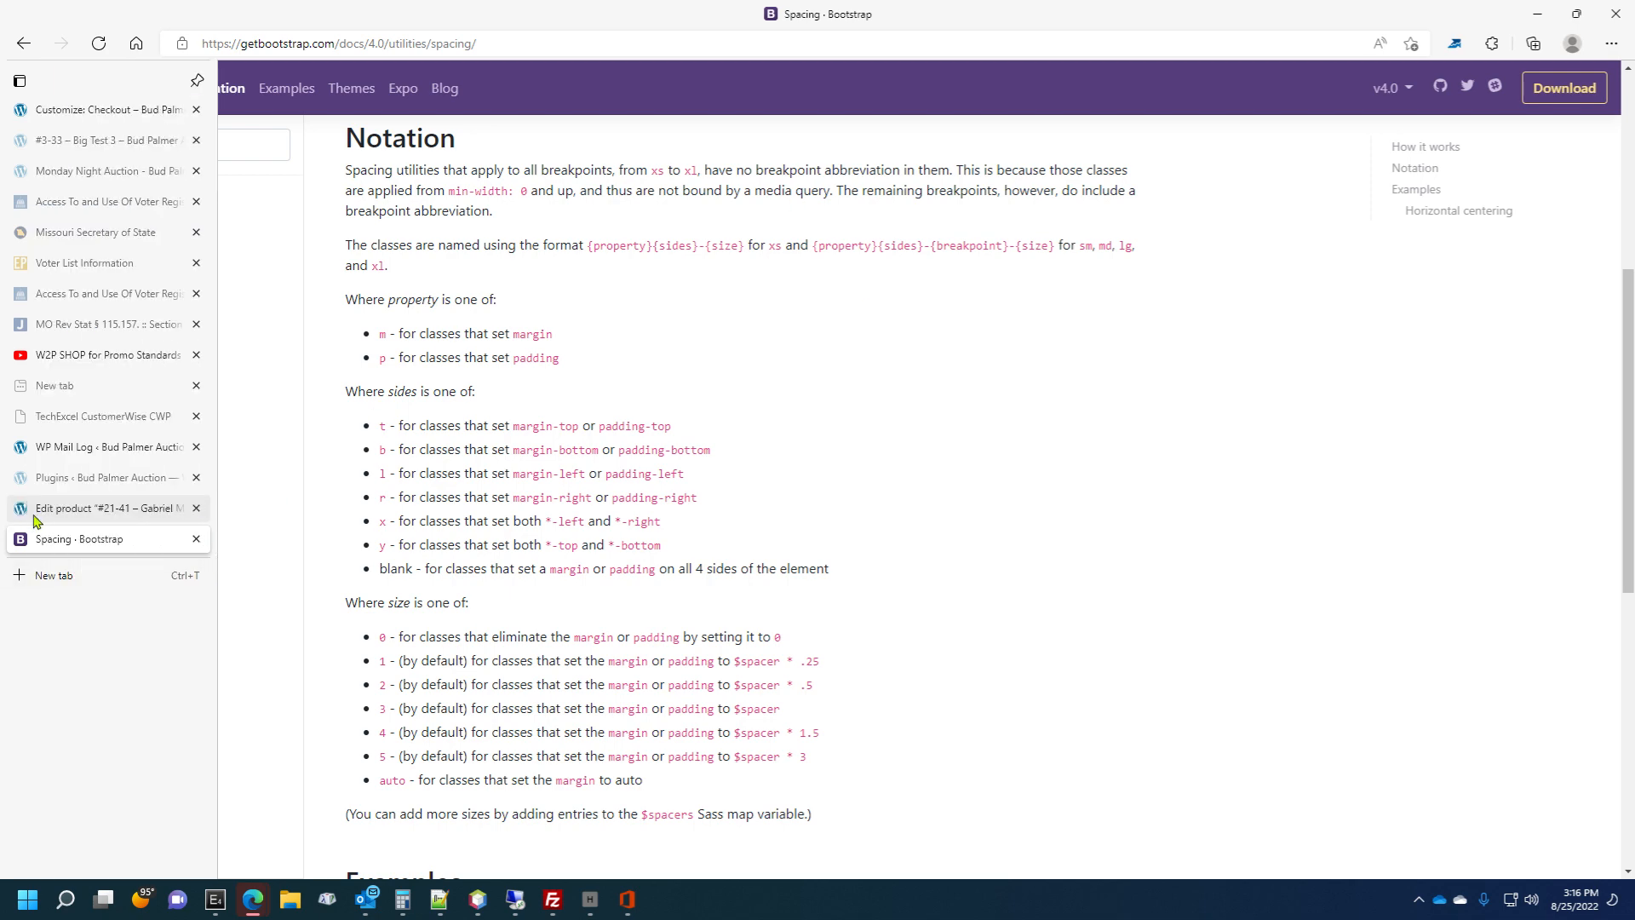
click(87, 111)
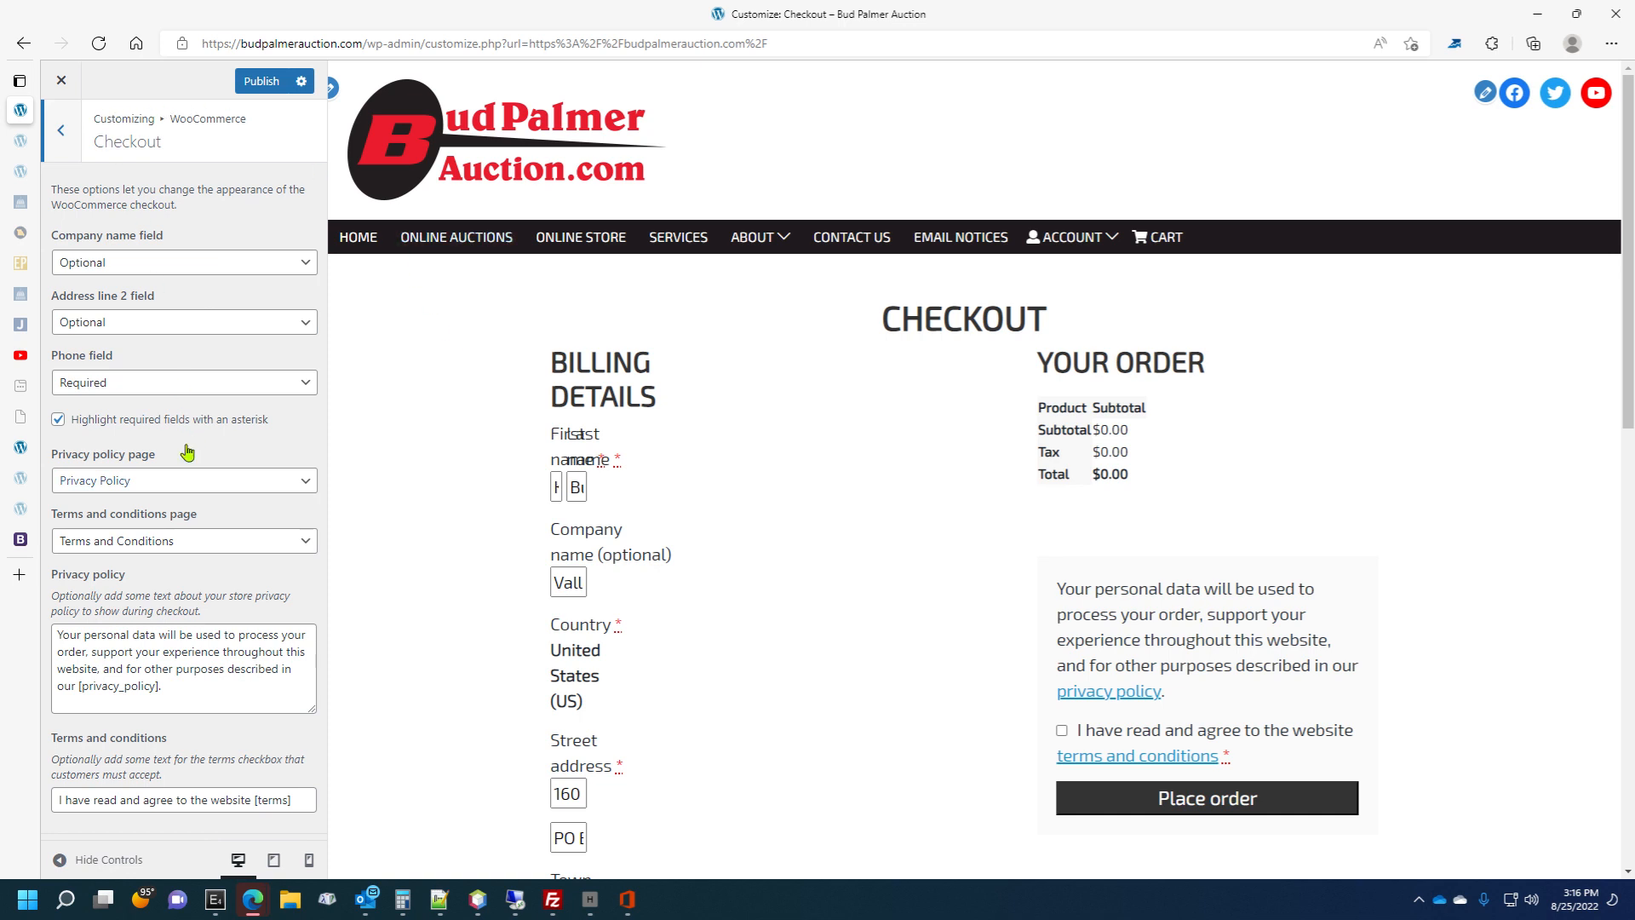
click(62, 130)
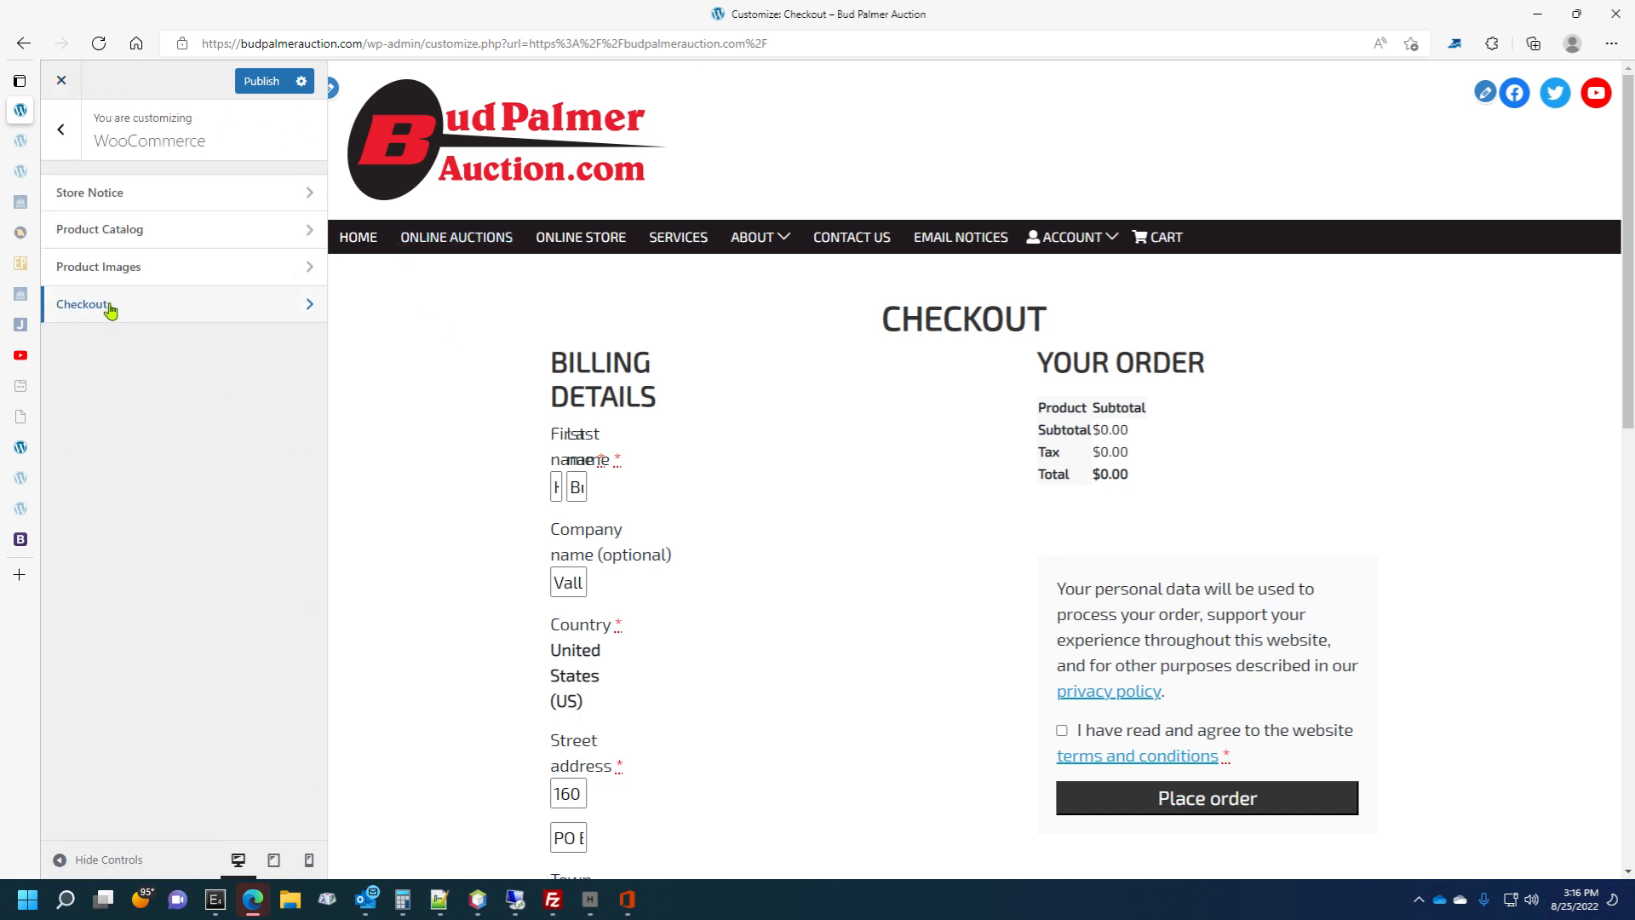
click(61, 130)
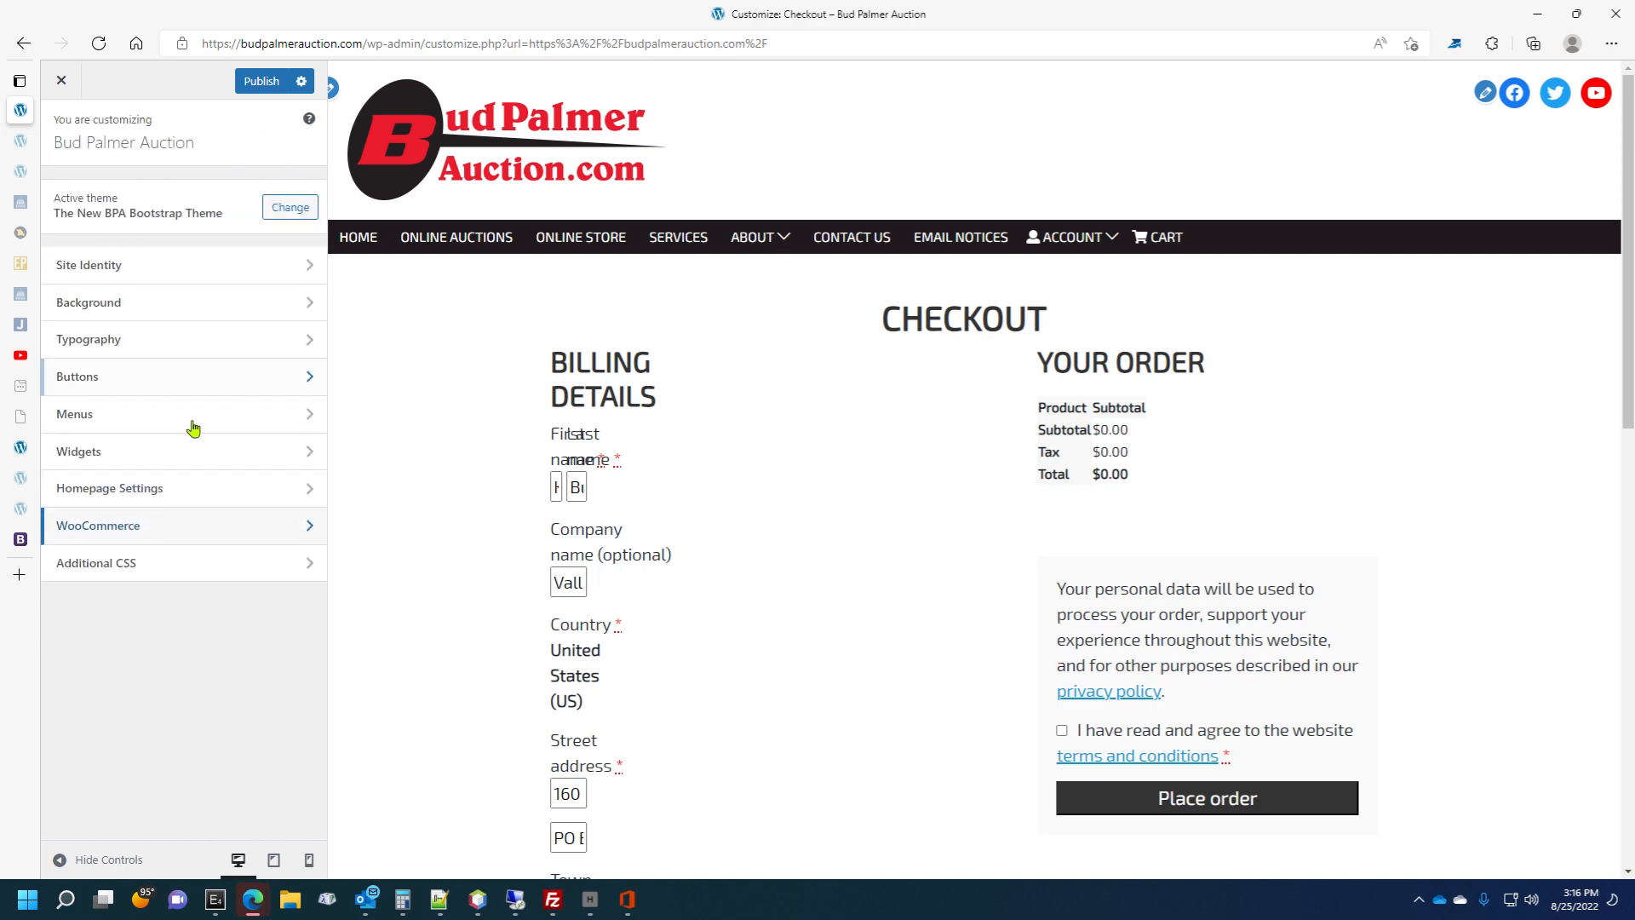
click(176, 564)
scroll(195, 390, down, 9)
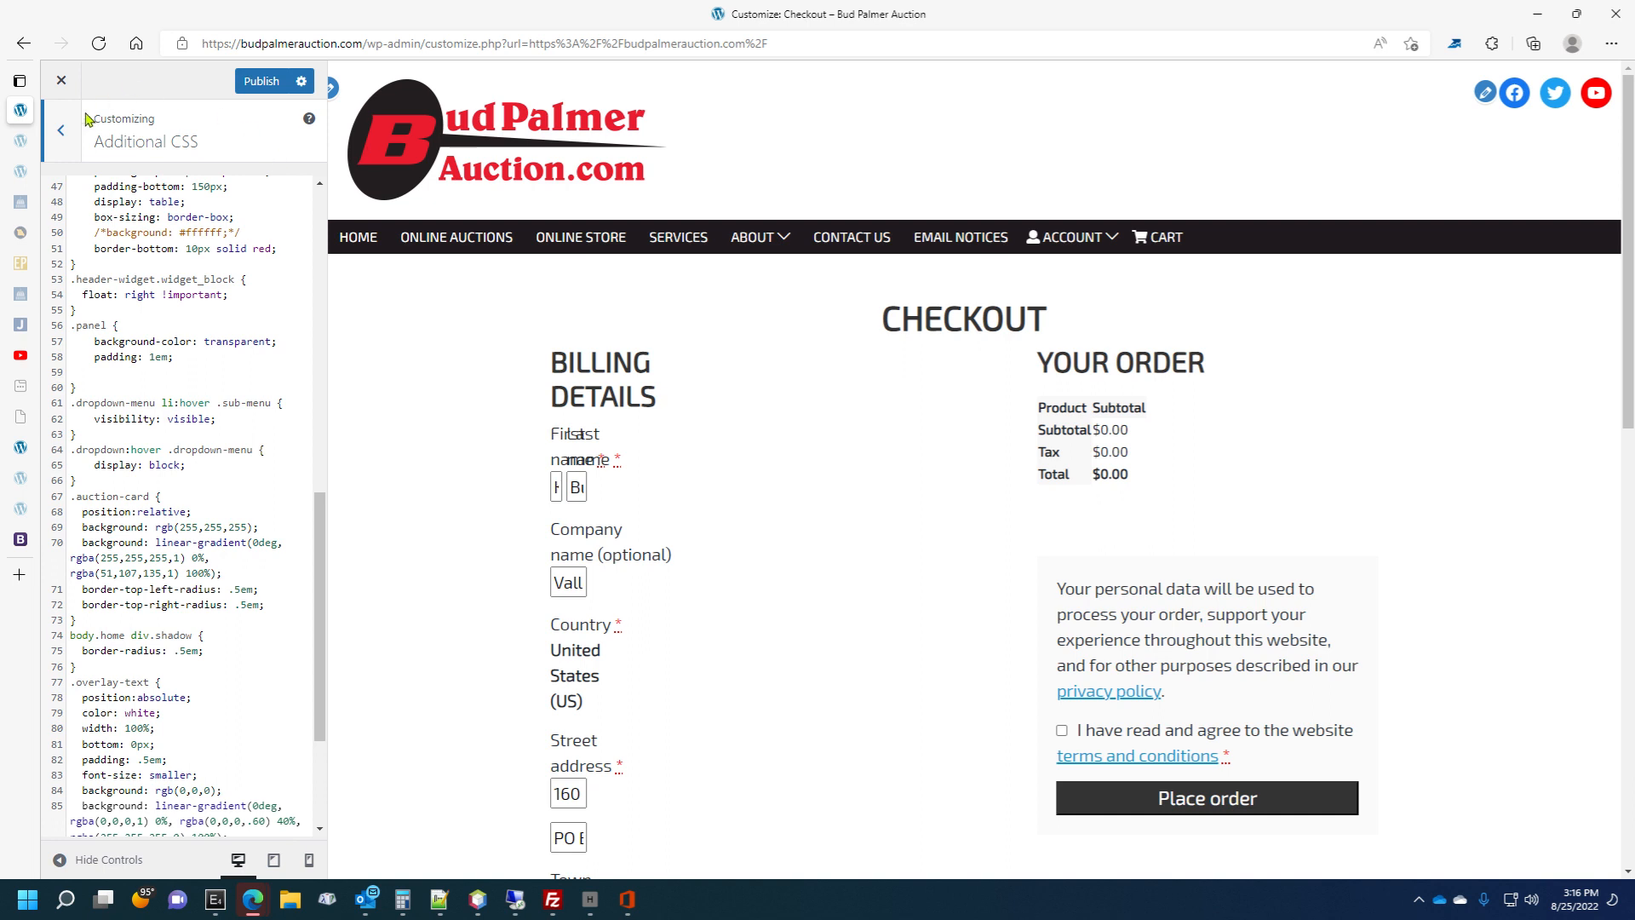
Leave the Additional CSS section and close the Customizer, discarding the unsaved changes.
click(62, 130)
click(62, 80)
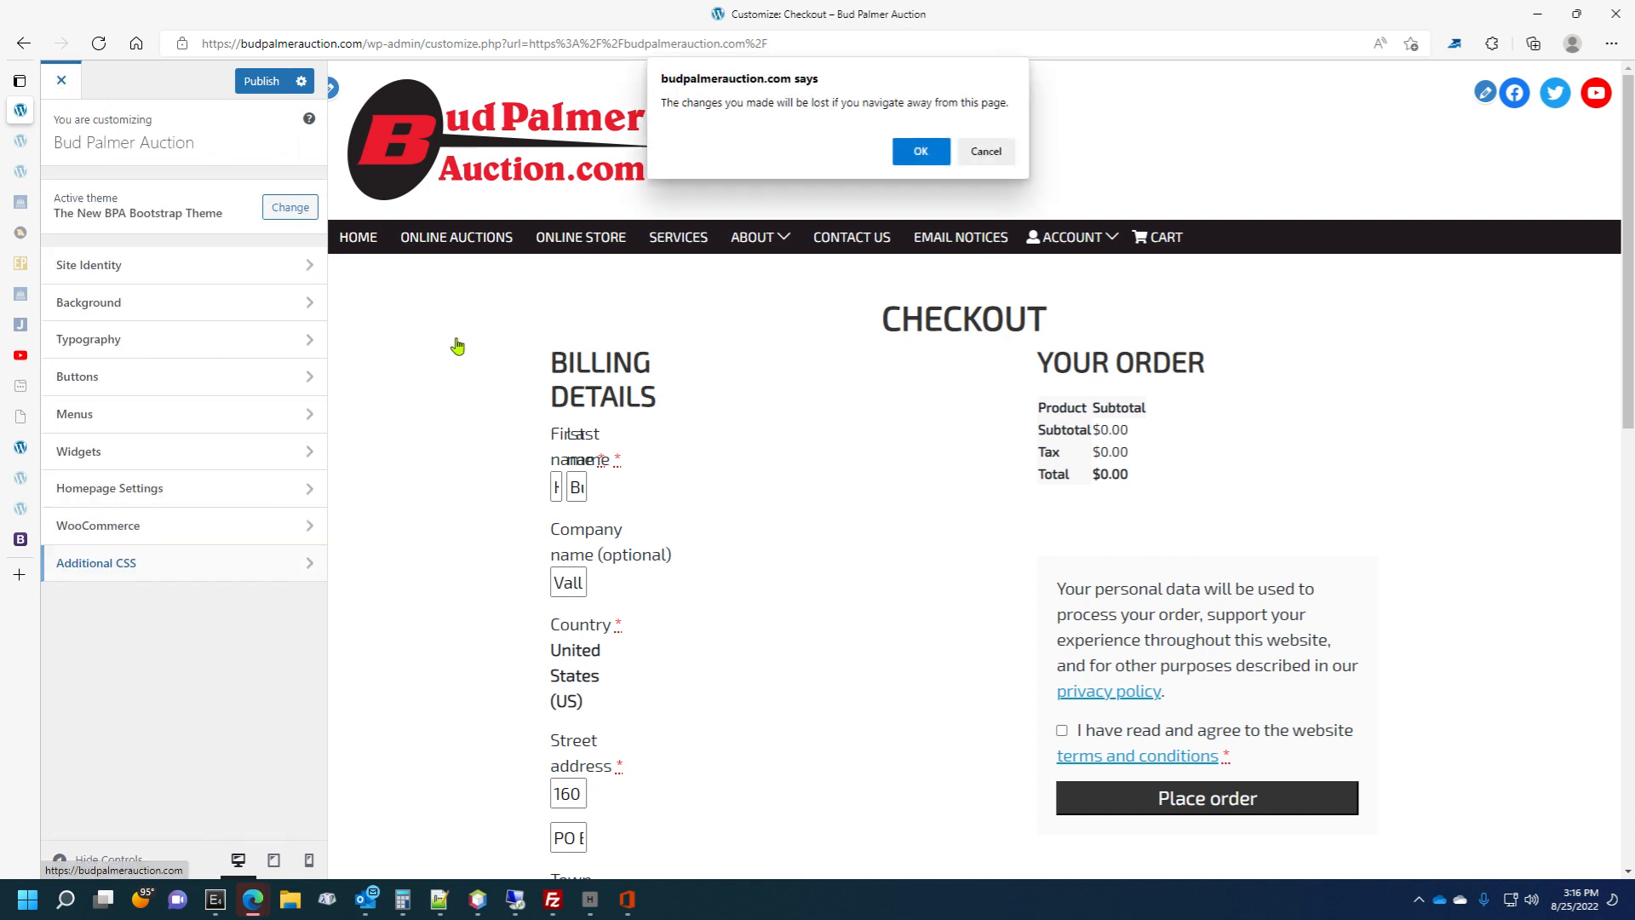
click(922, 154)
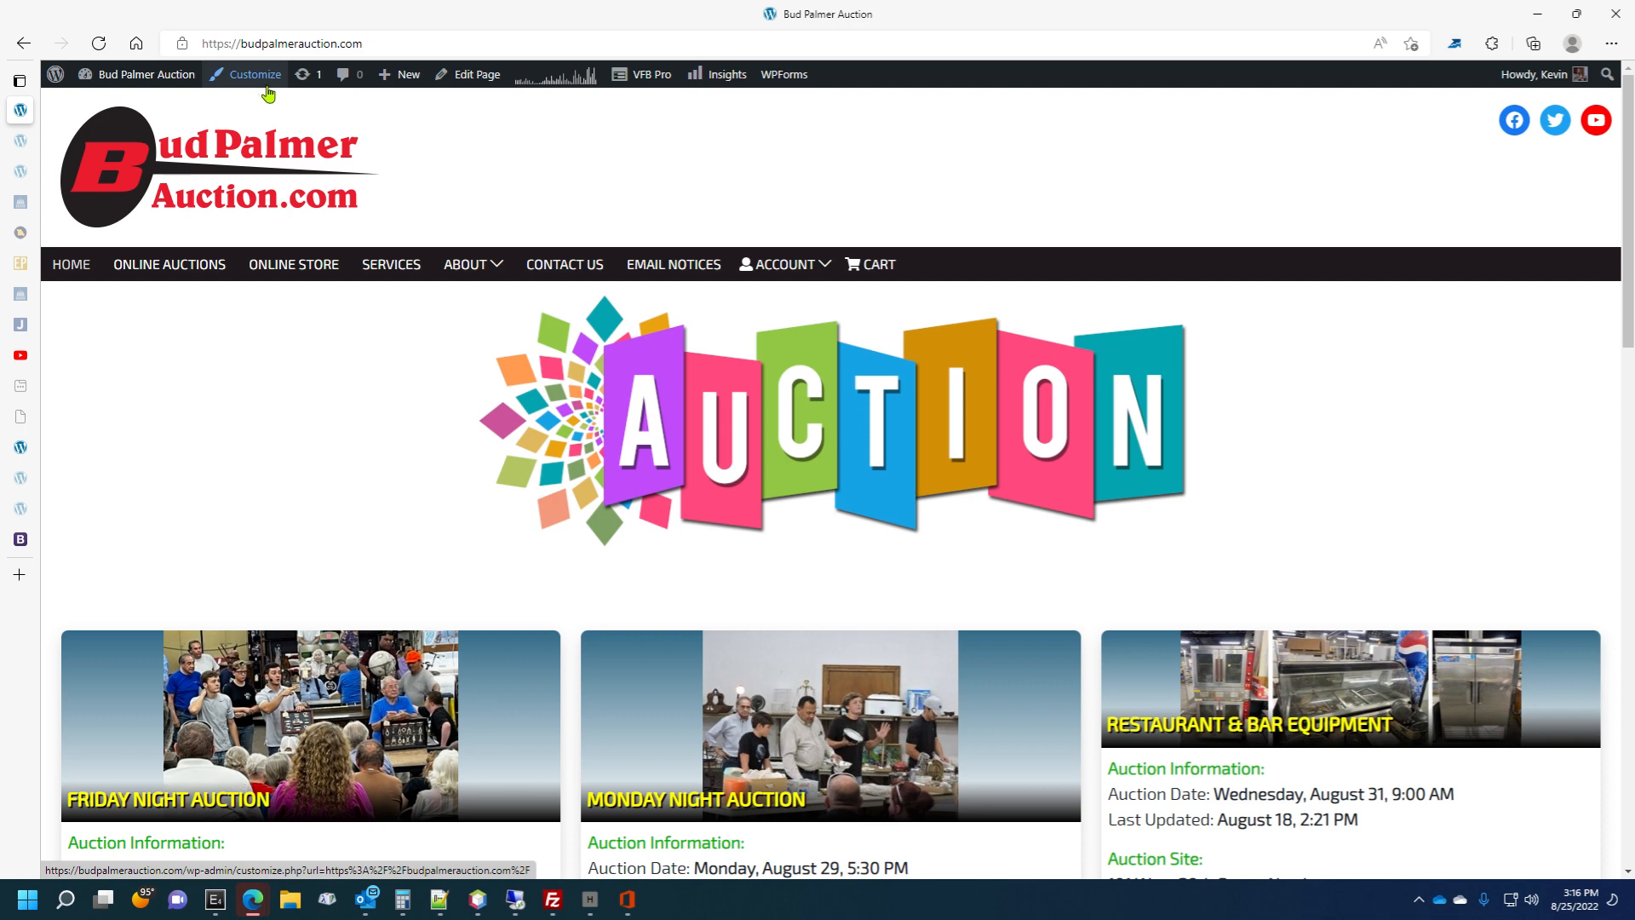
double_click(578, 11)
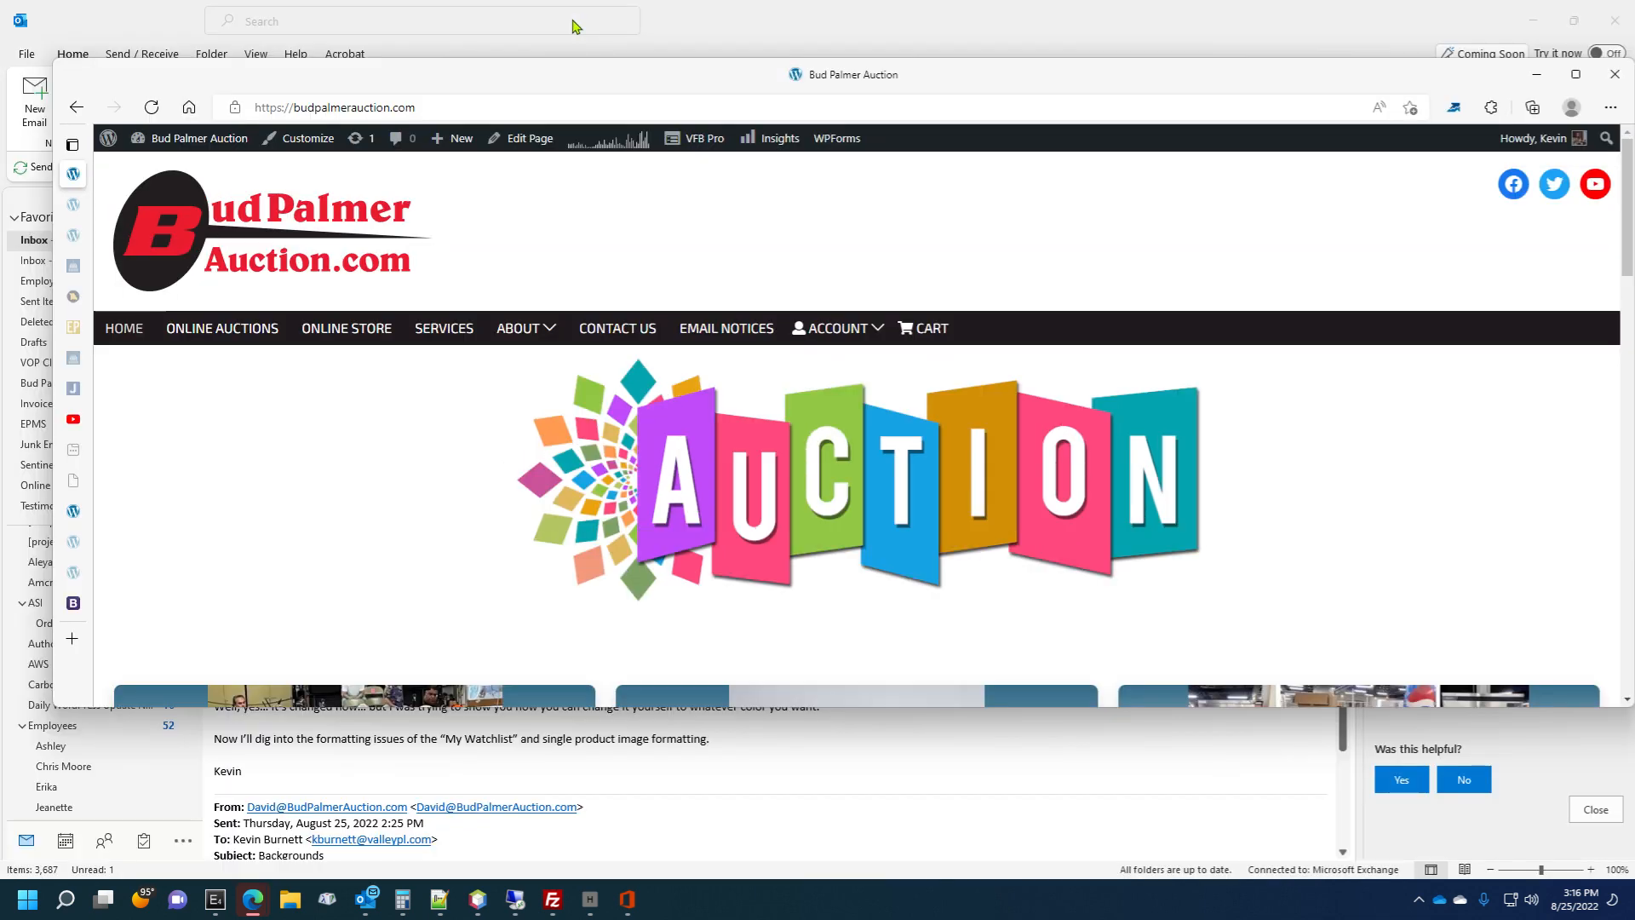
drag(690, 62, 661, 36)
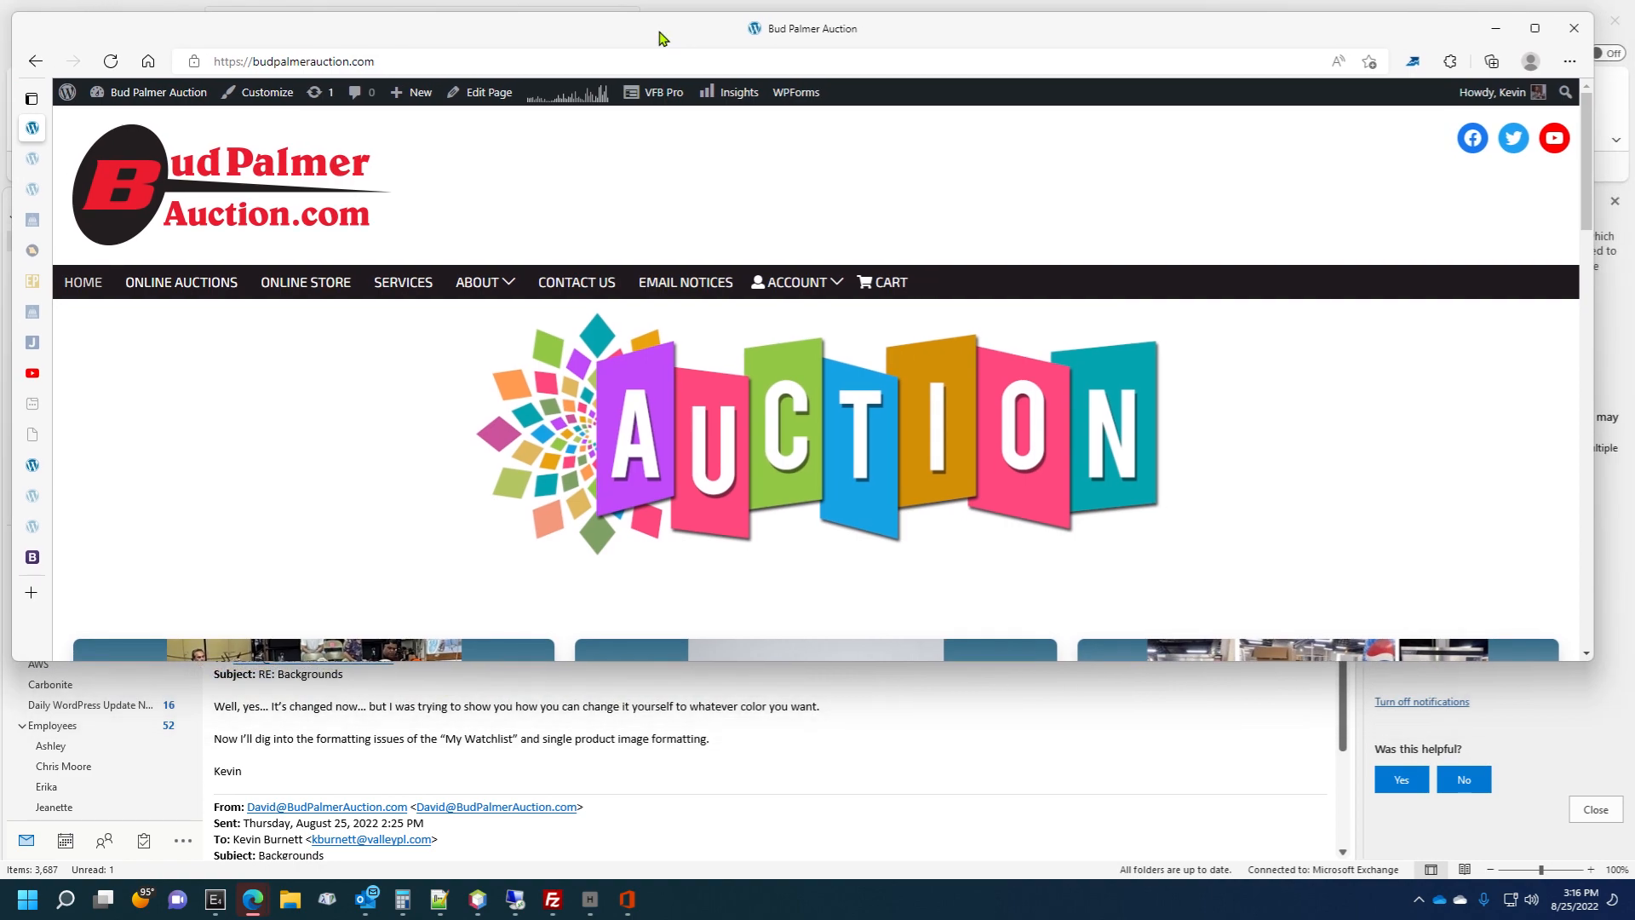
double_click(663, 38)
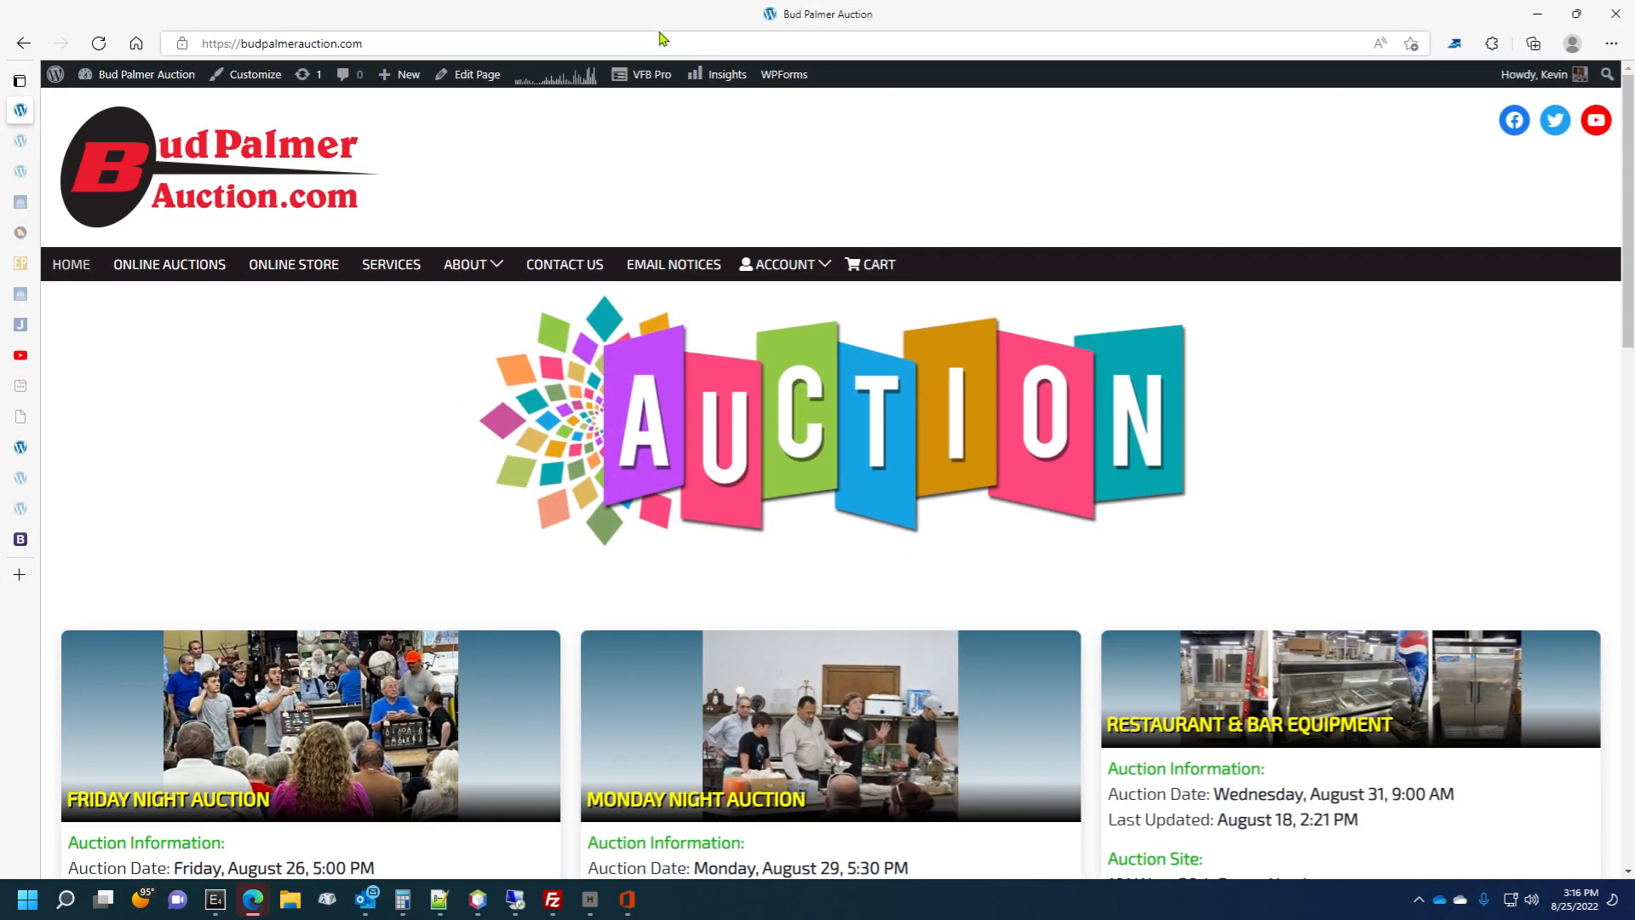
key(F12)
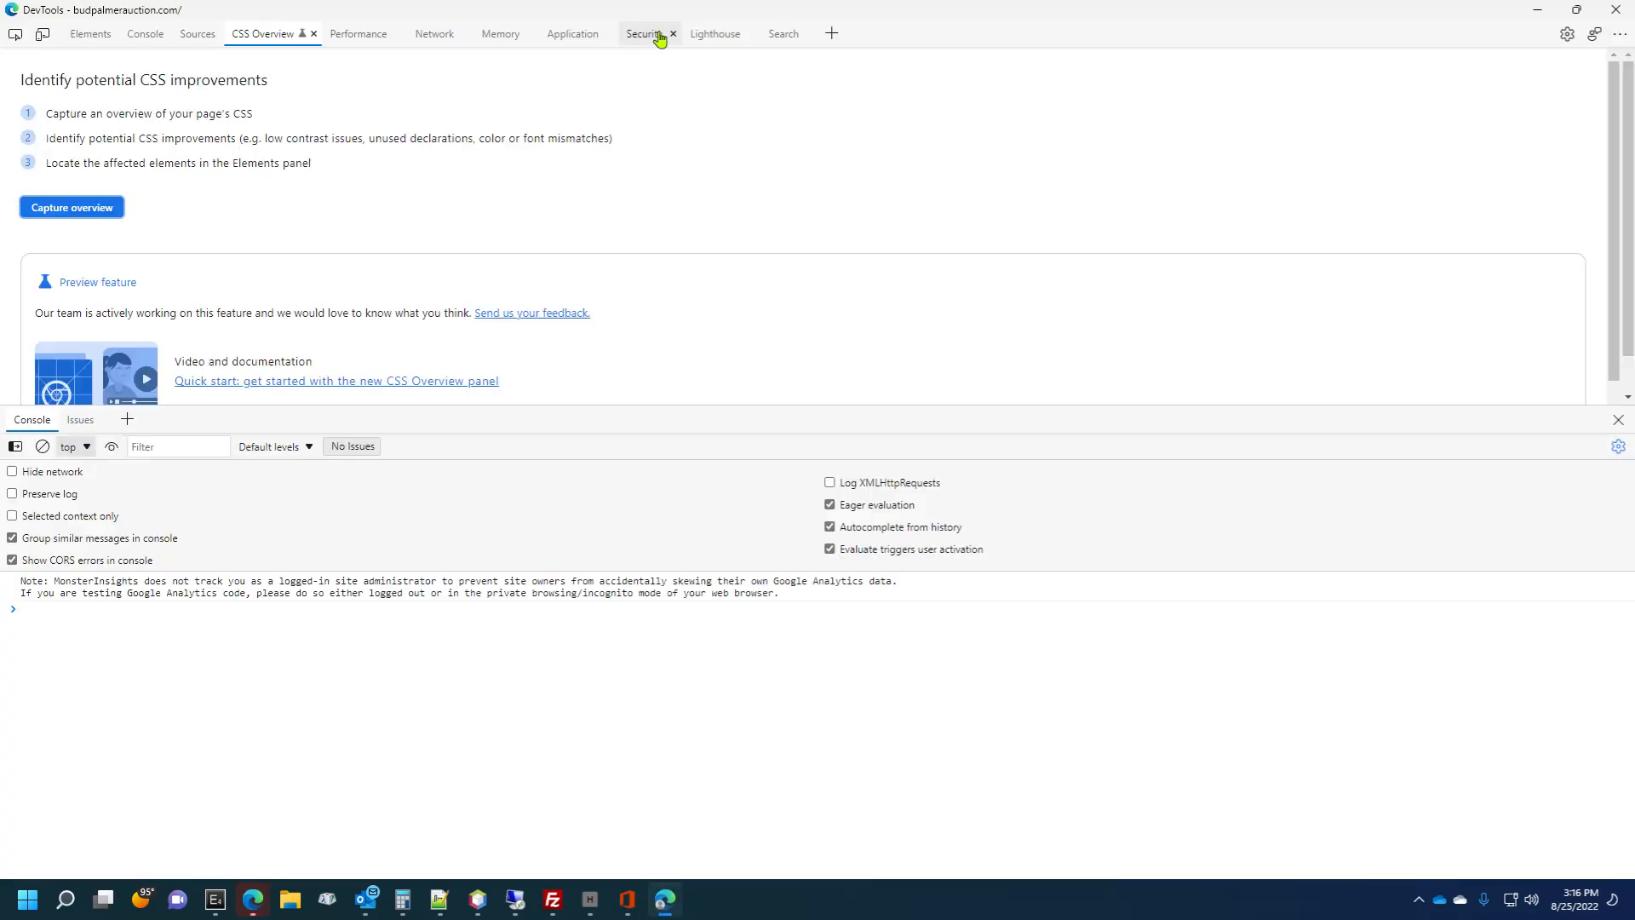
click(1619, 10)
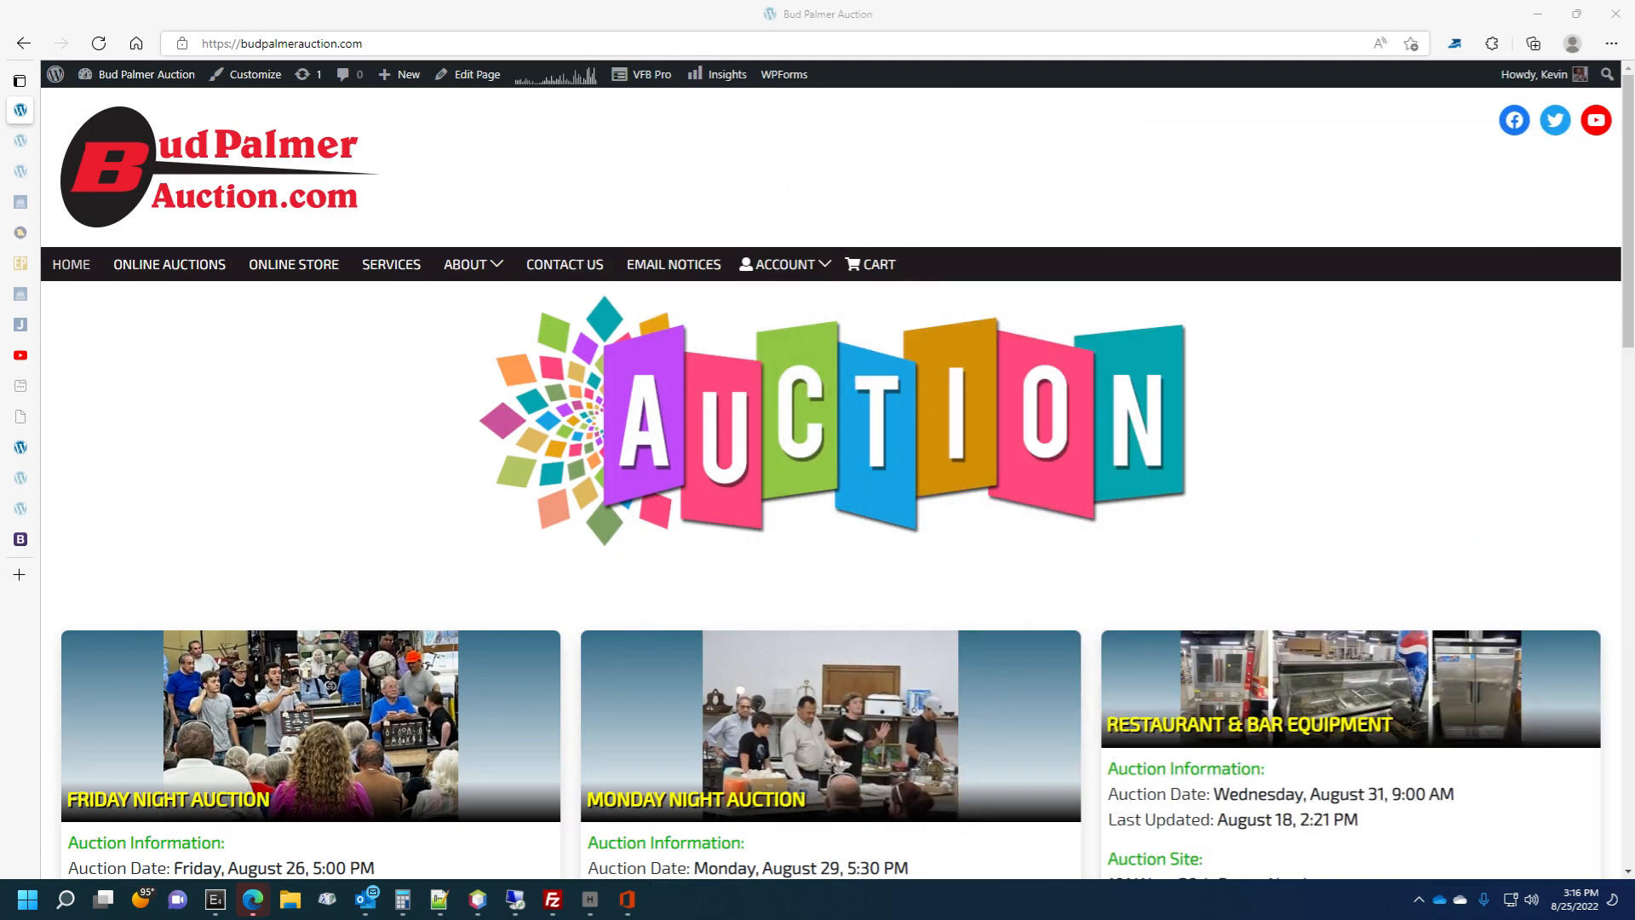
Turn on device emulation for the auction home page and dock the developer tools to the bottom.
key(ctrl+shift+m)
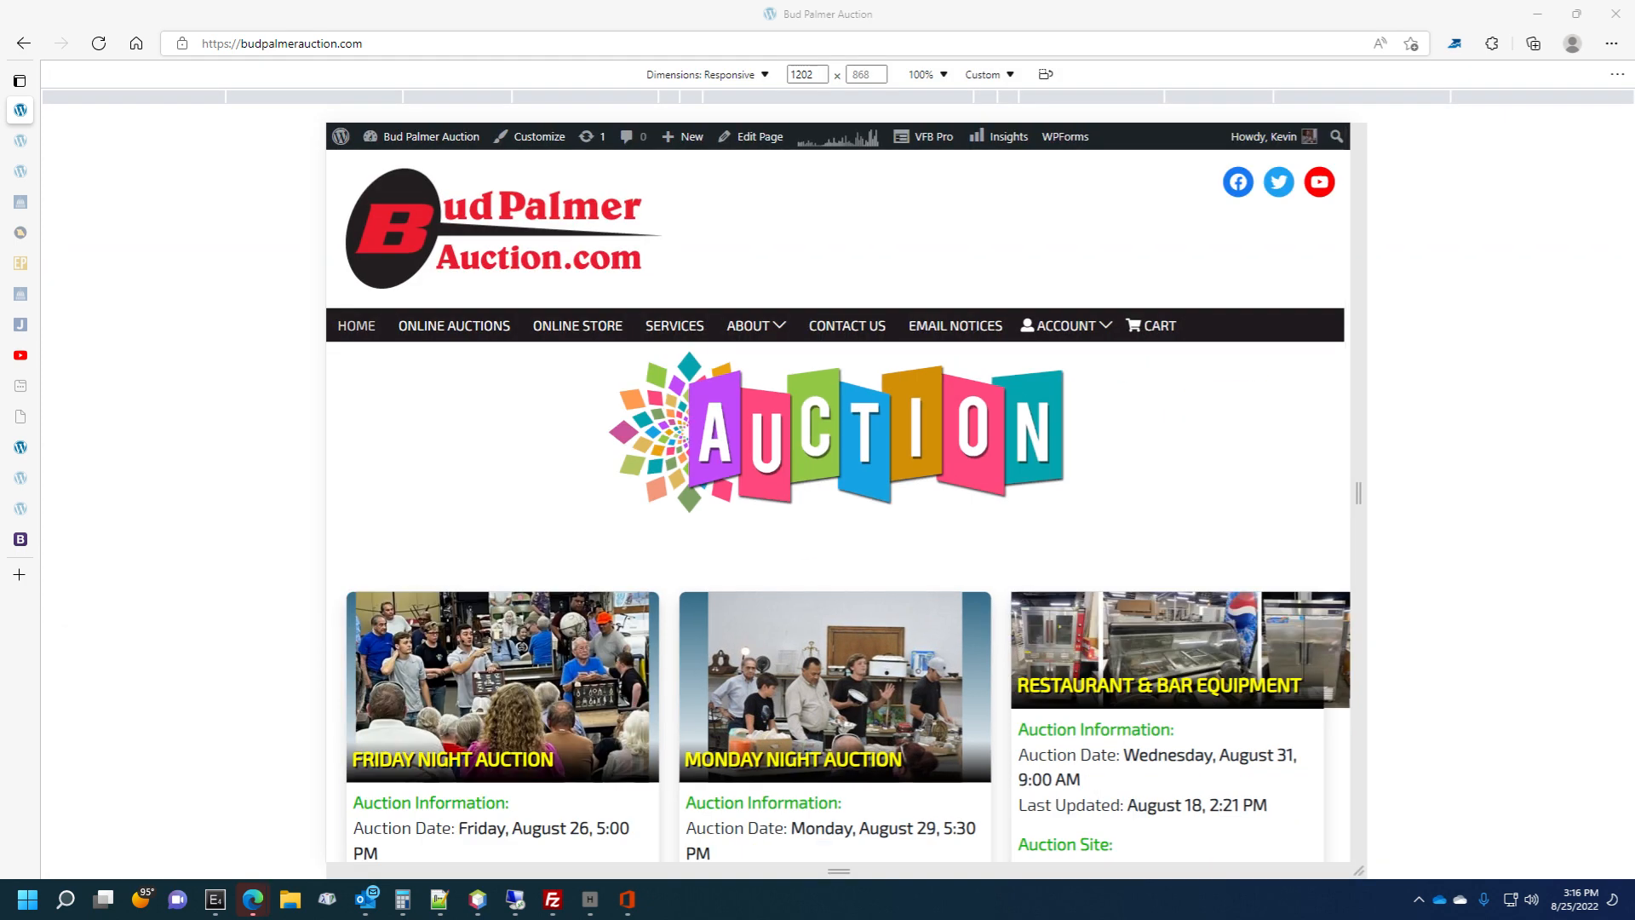
key(F12)
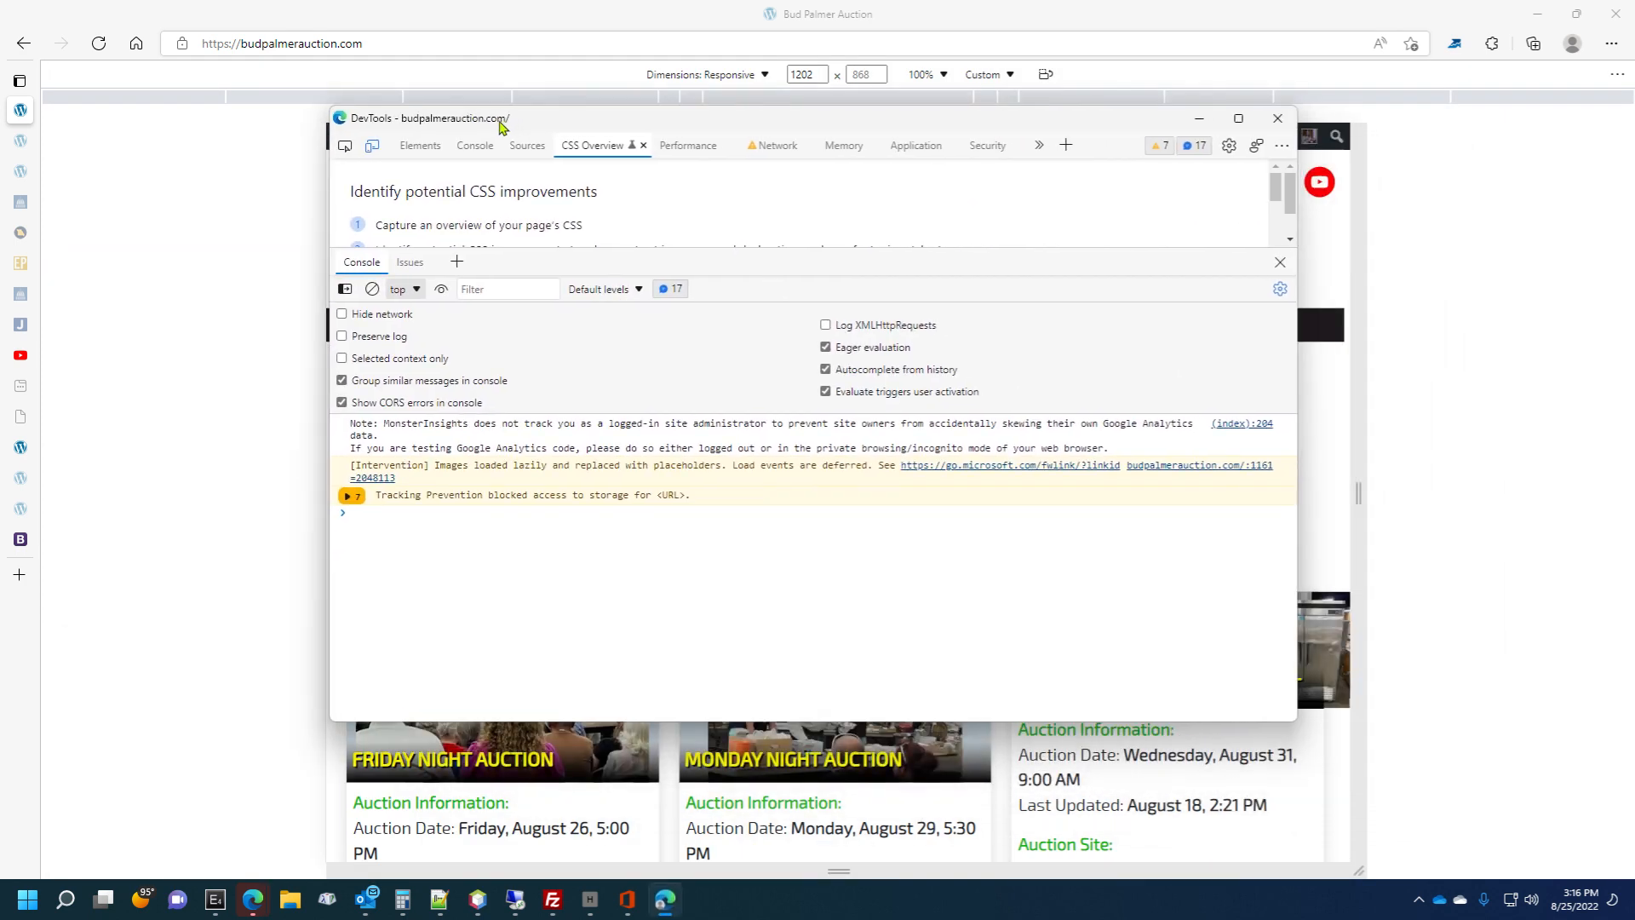
double_click(775, 128)
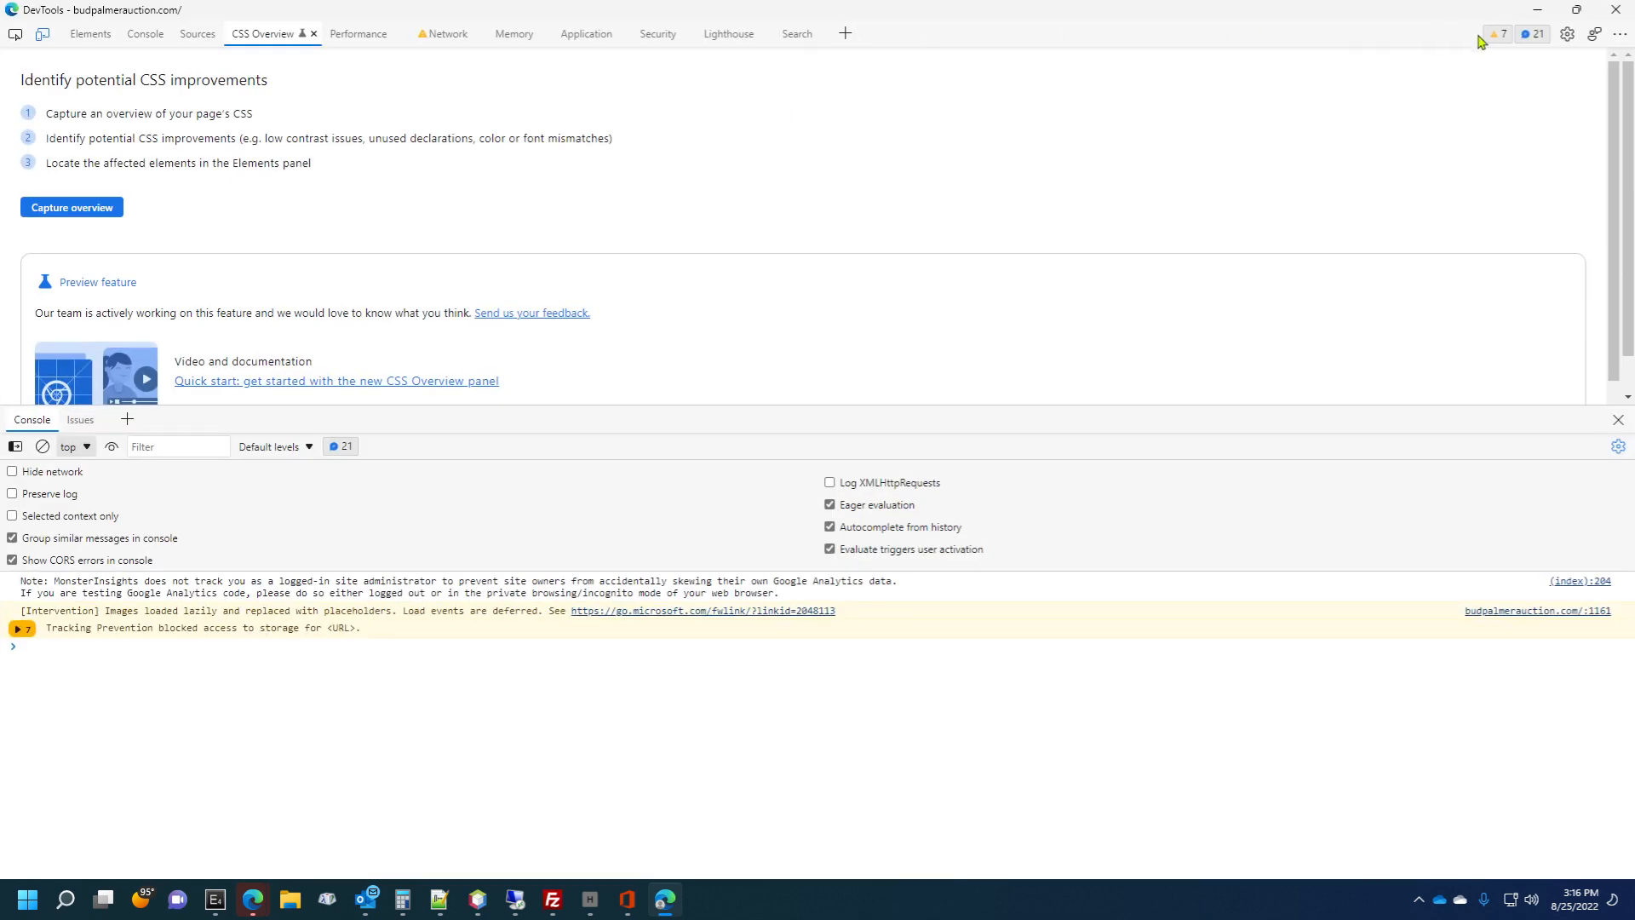
click(1620, 34)
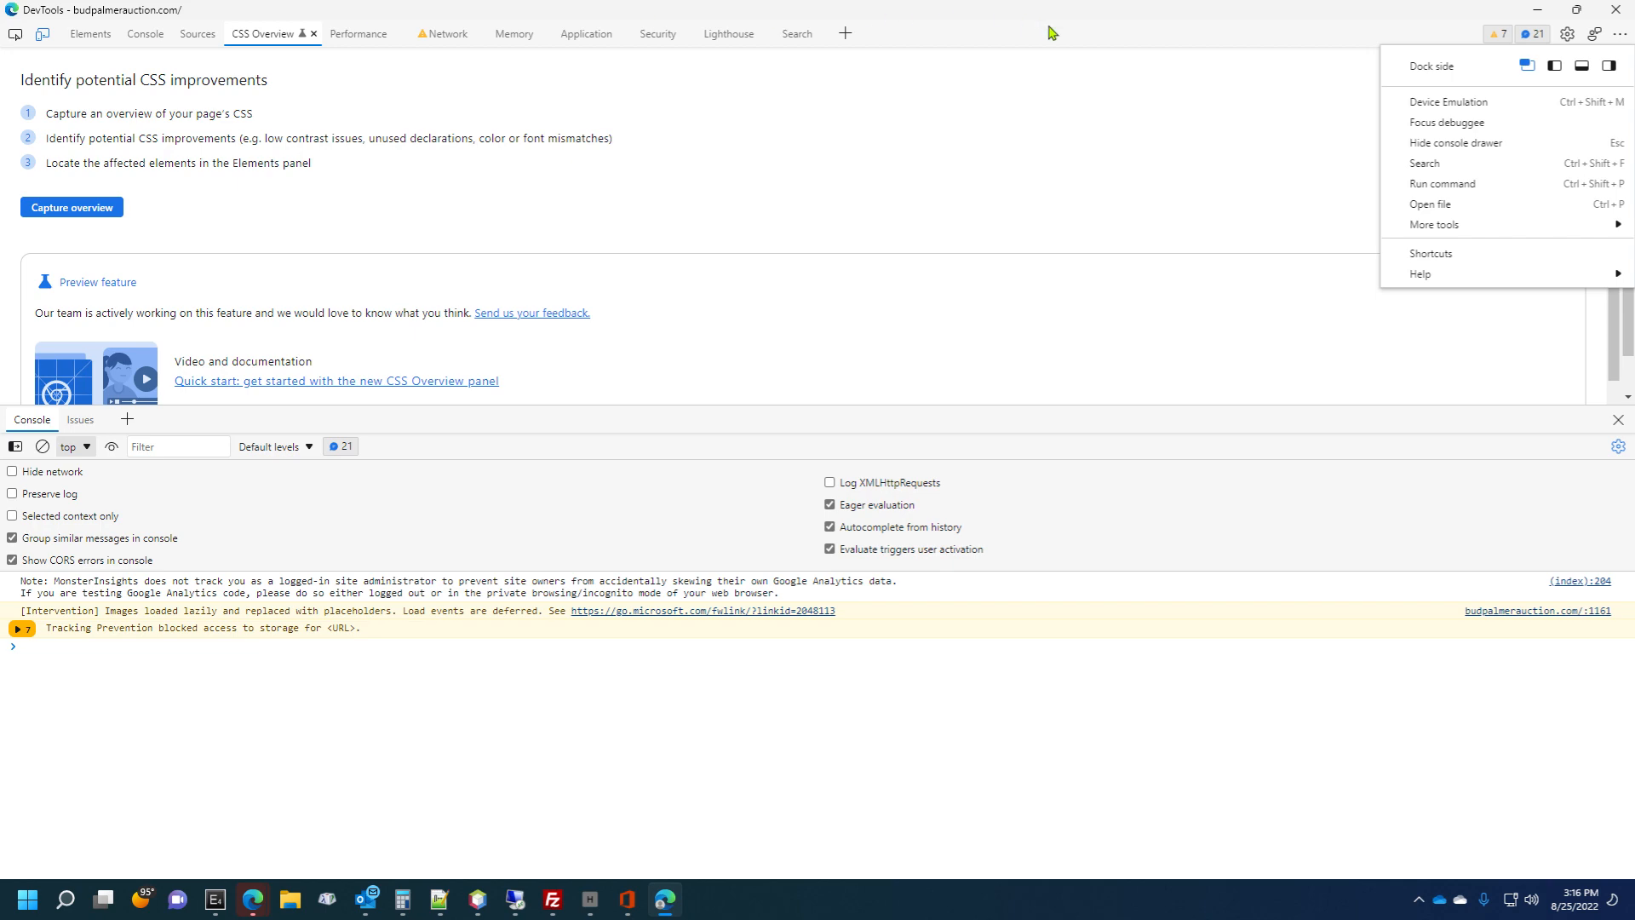
click(1582, 72)
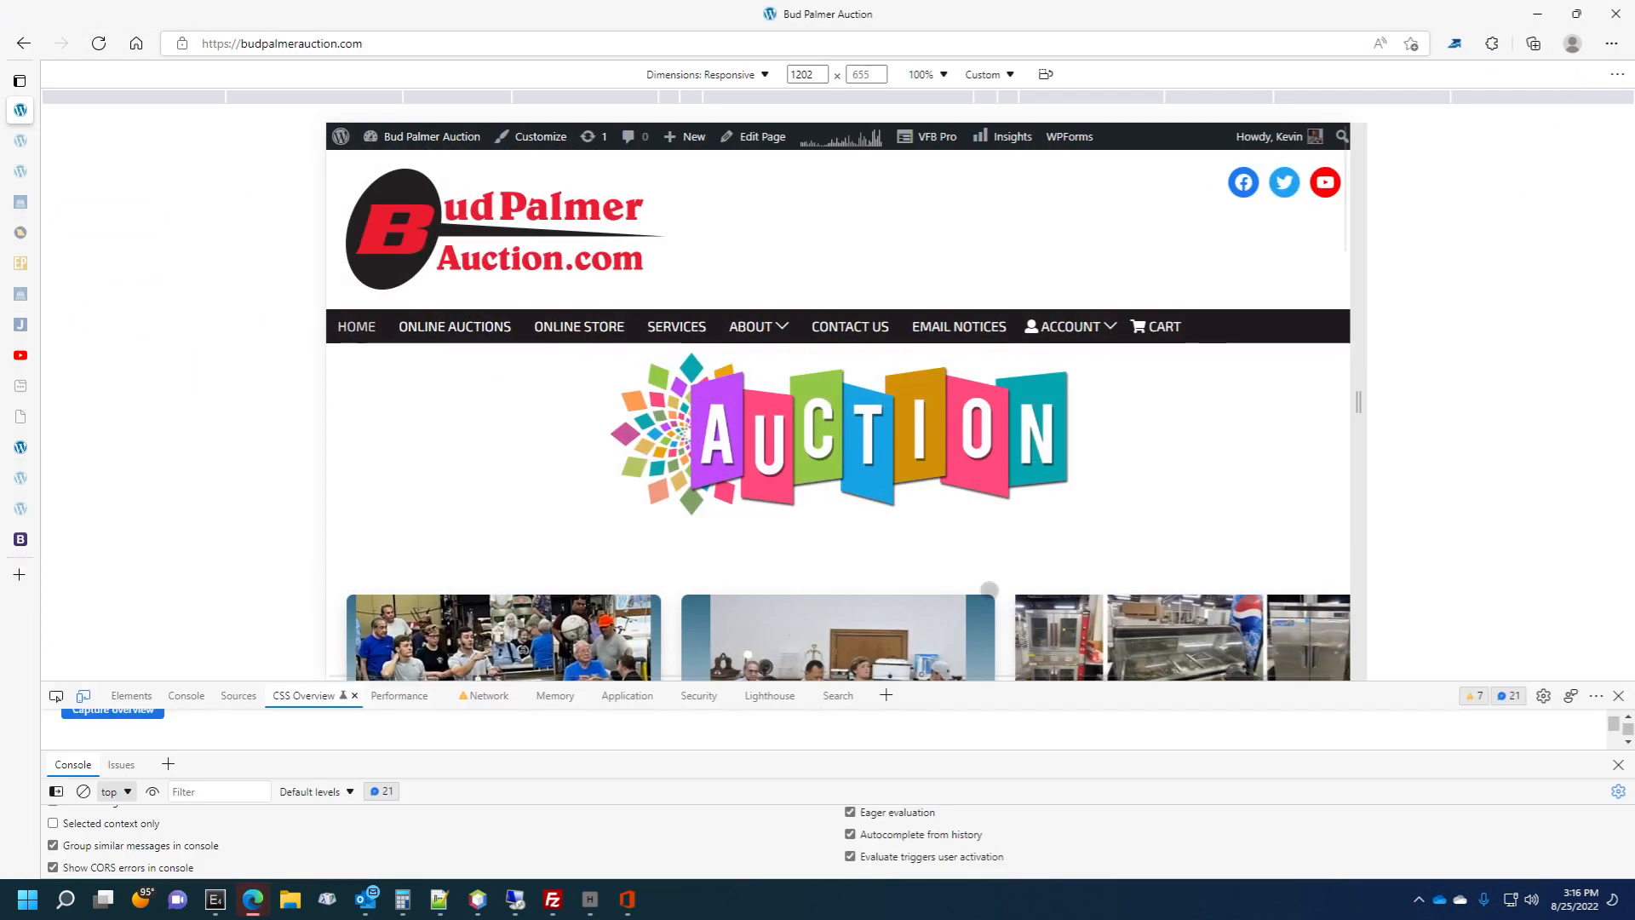
Hide the console drawer, enlarge the docked developer tools and show the home page's Elements view.
key(Escape)
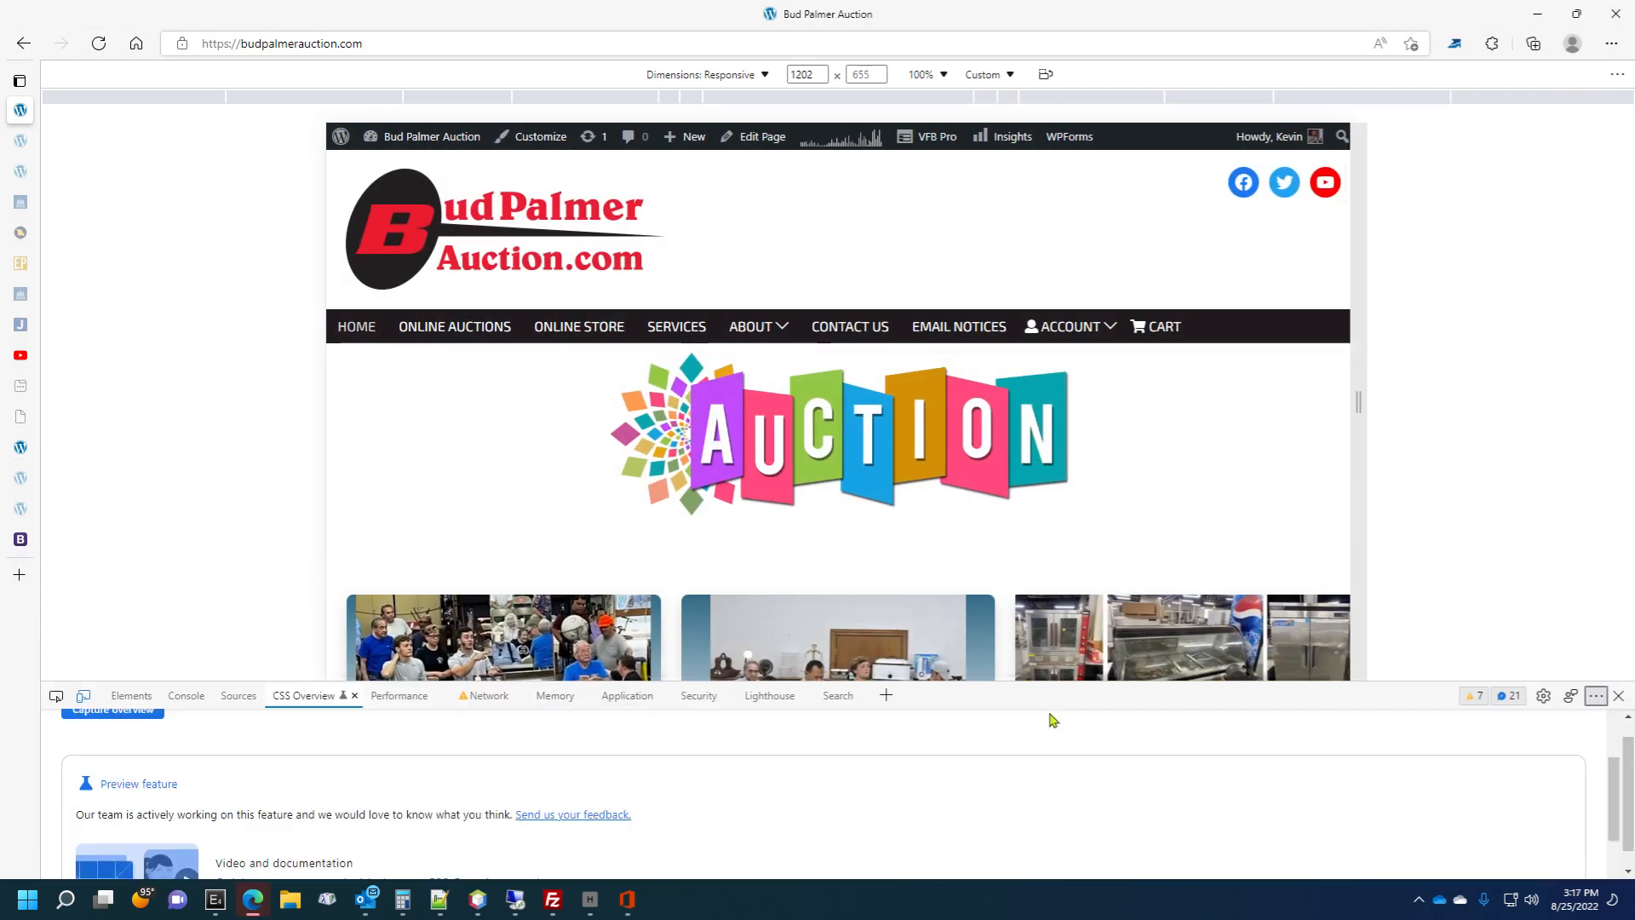
drag(1071, 684, 1032, 625)
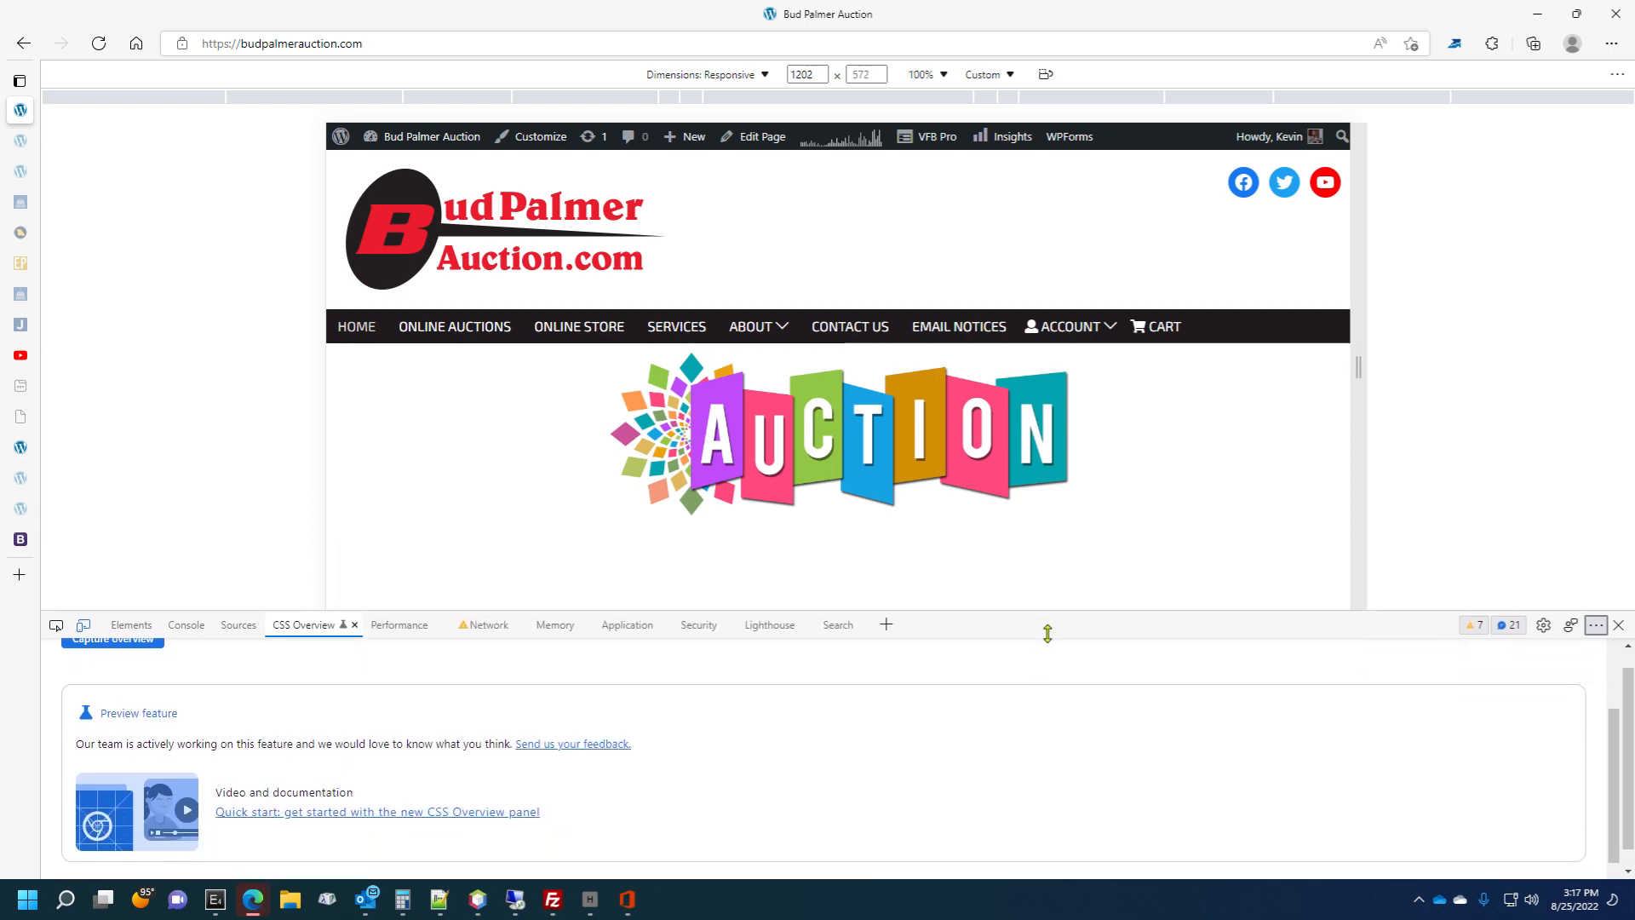
click(131, 647)
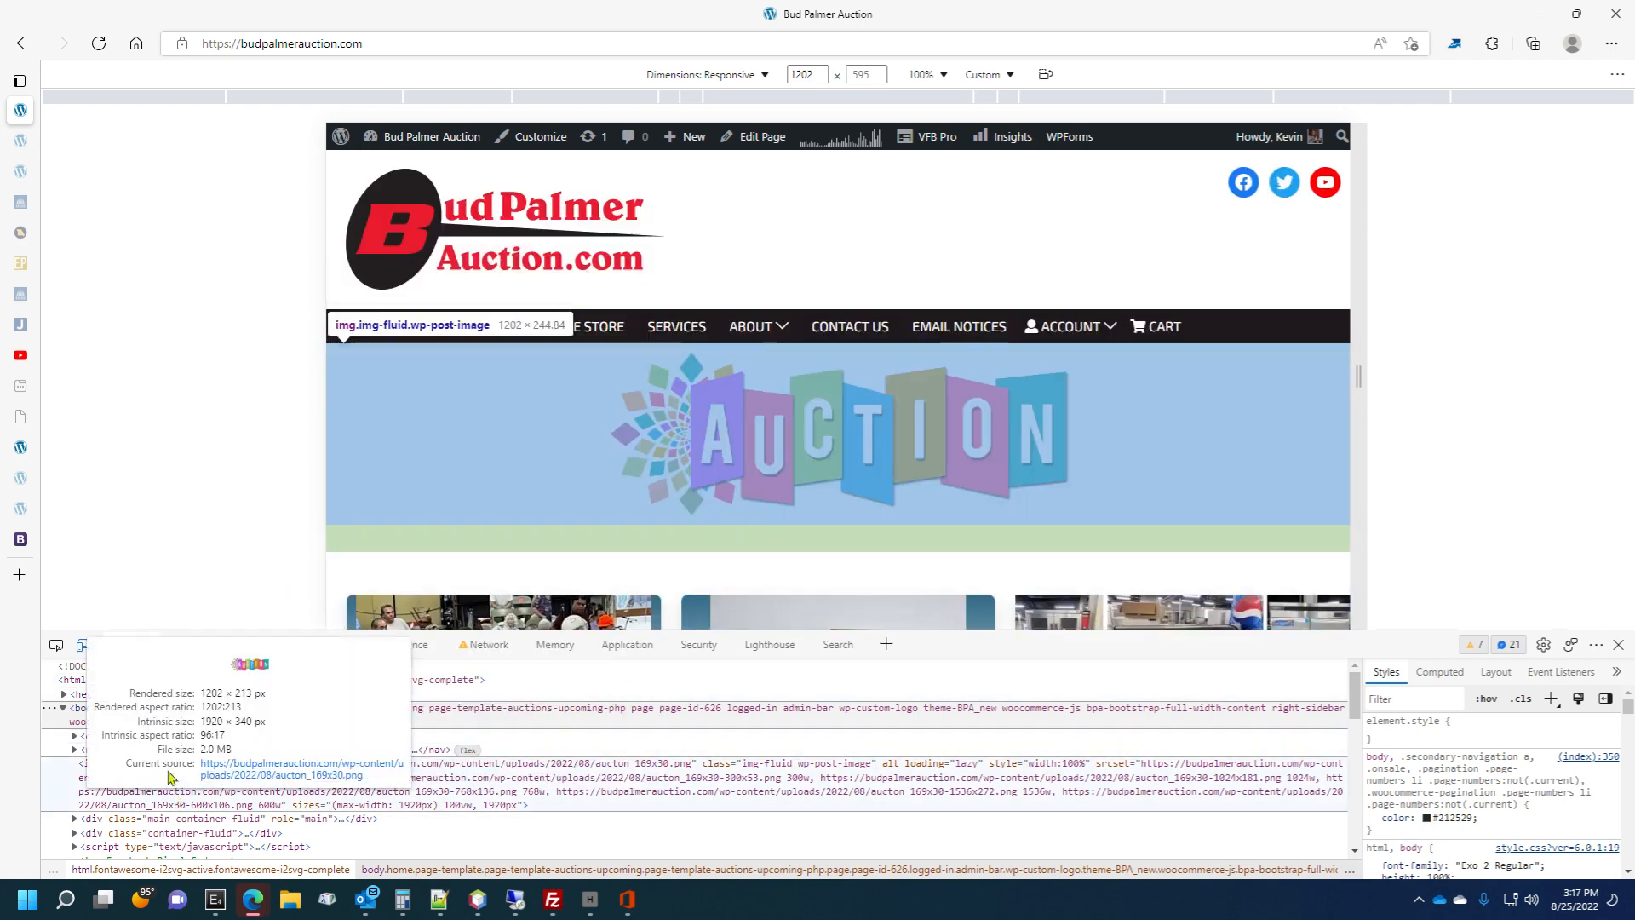
Turn off device emulation and inspect the page elements behind the Auction banner image and the Services navigation link.
click(84, 645)
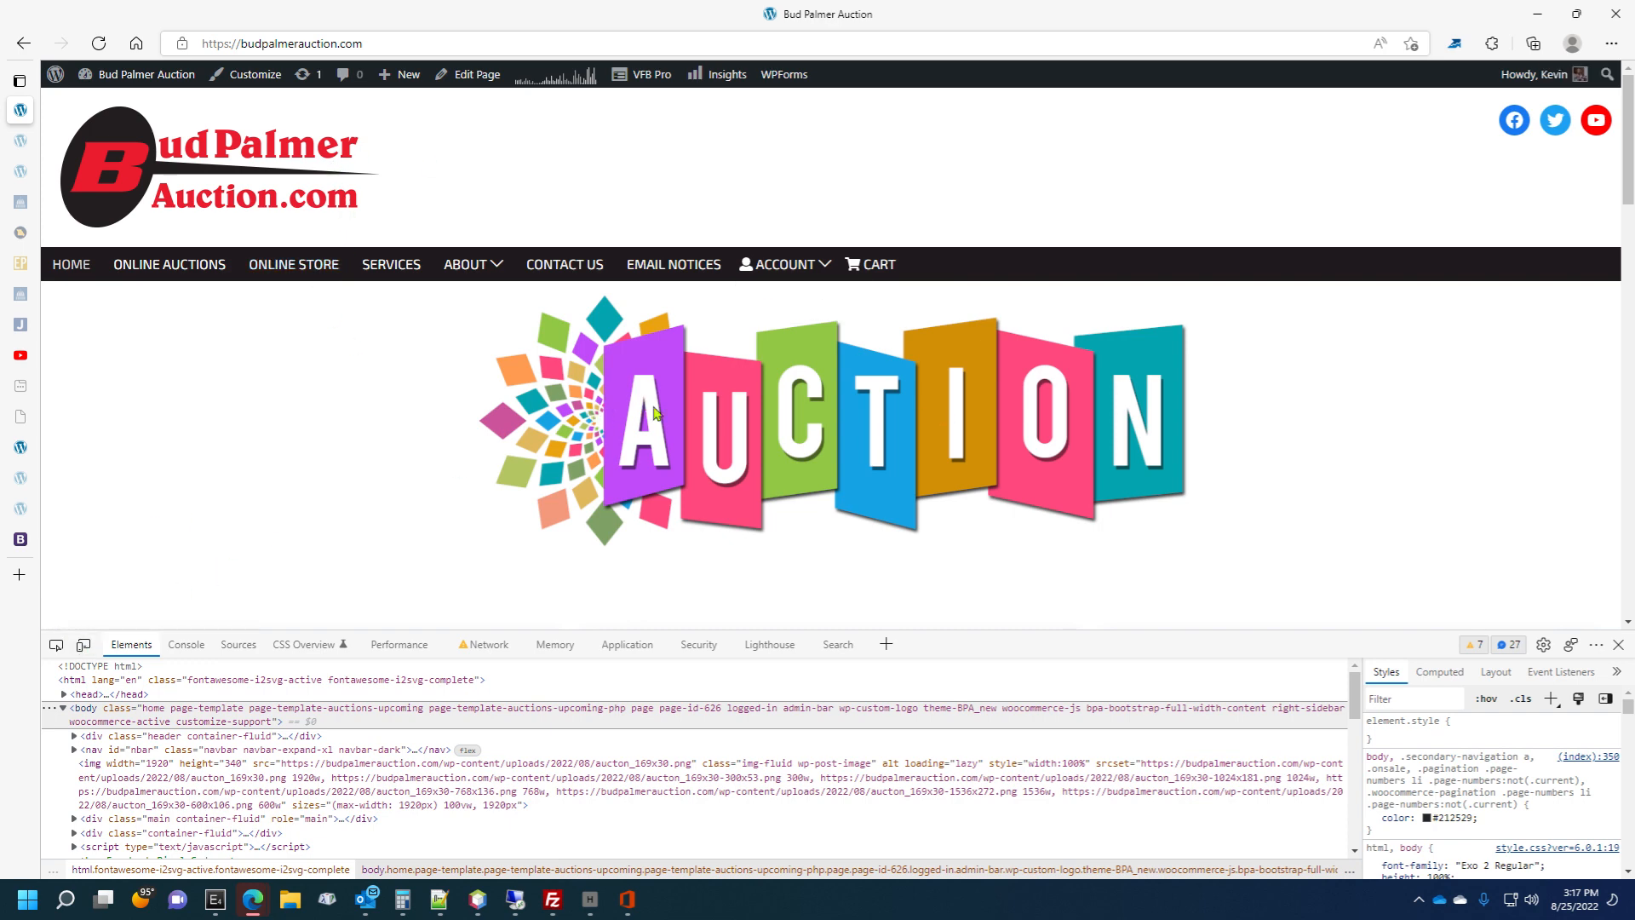
right_click(855, 420)
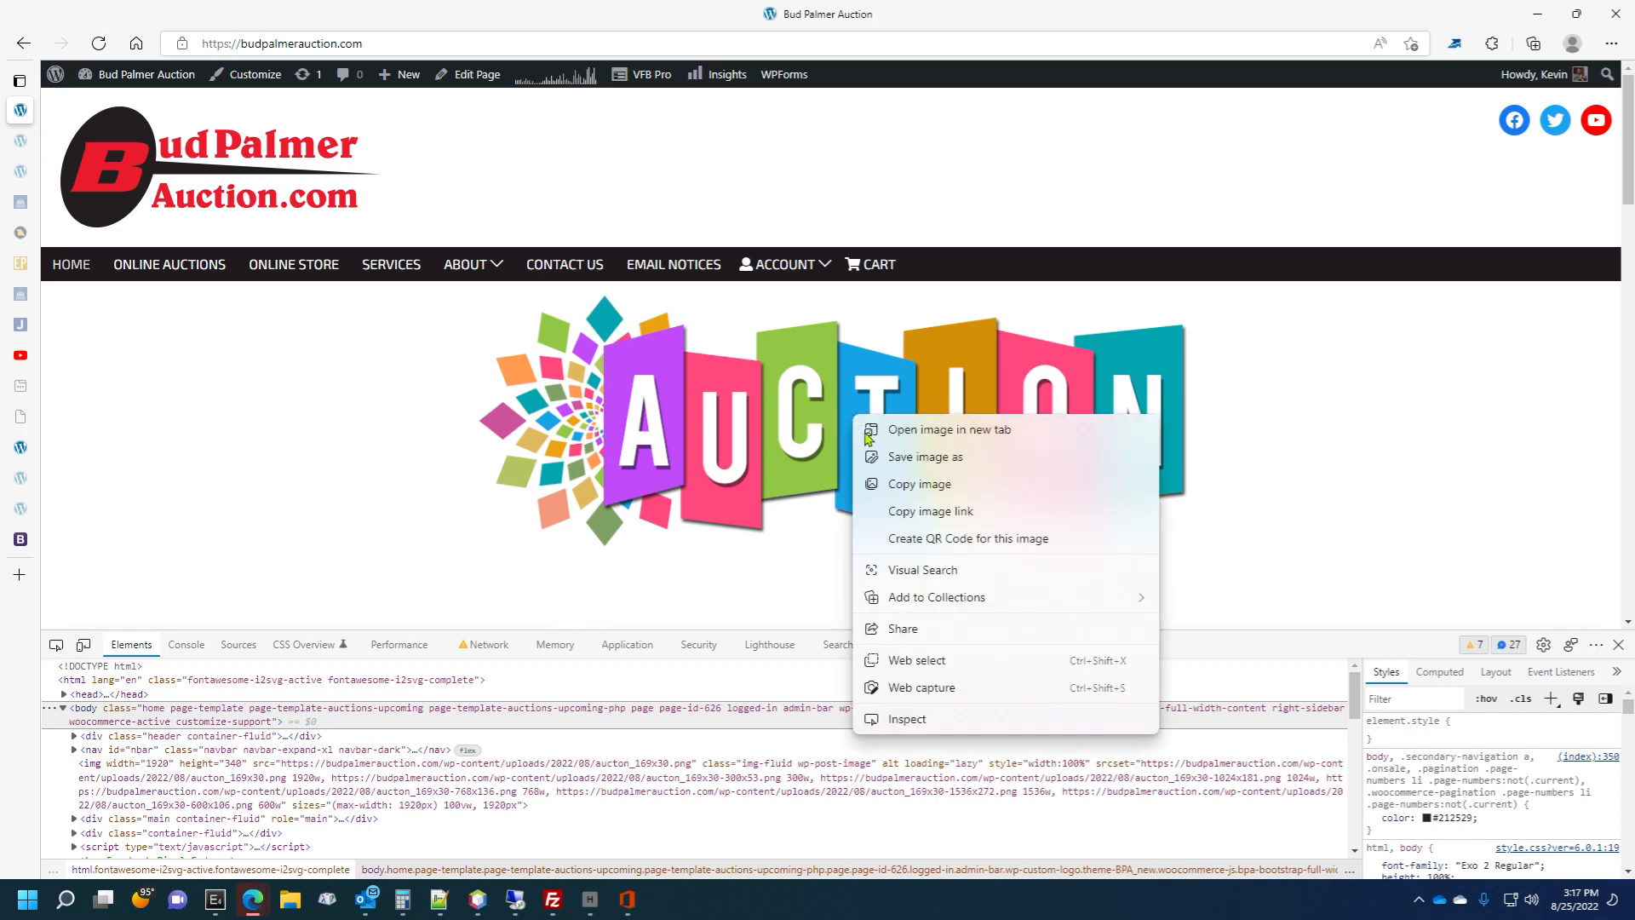
click(924, 720)
drag(1014, 632, 979, 503)
mouse_move(315, 660)
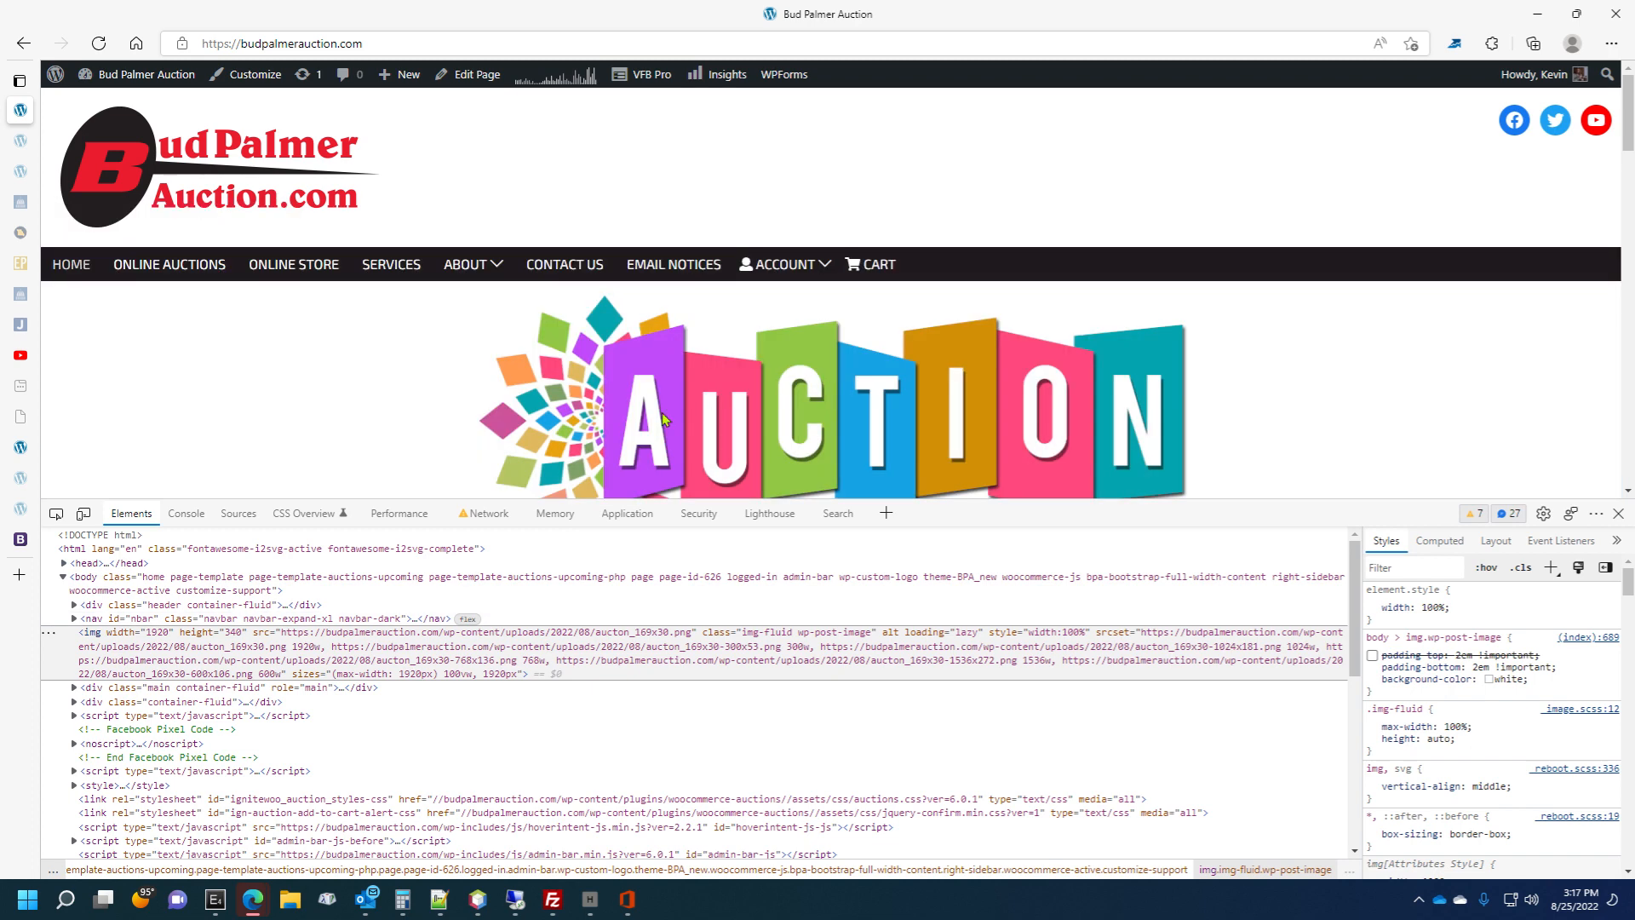
right_click(394, 271)
click(447, 586)
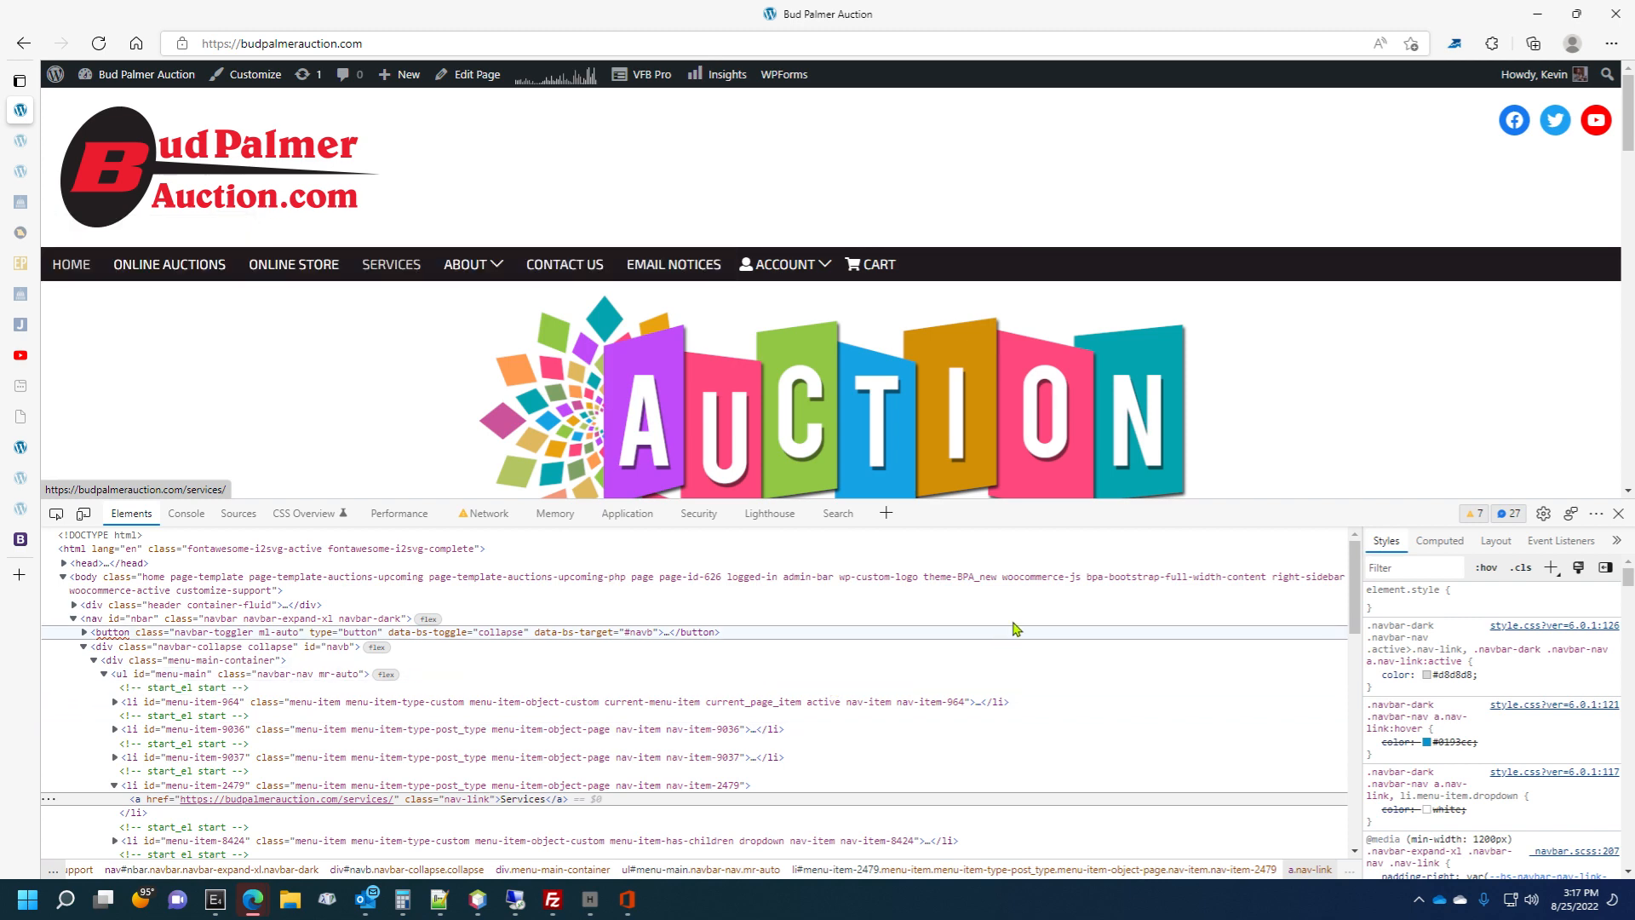
Shrink the docked developer tools, turn device emulation back on and resize the page to about 1200, 1832, 1390 and 1224 px wide.
drag(1296, 505, 1293, 794)
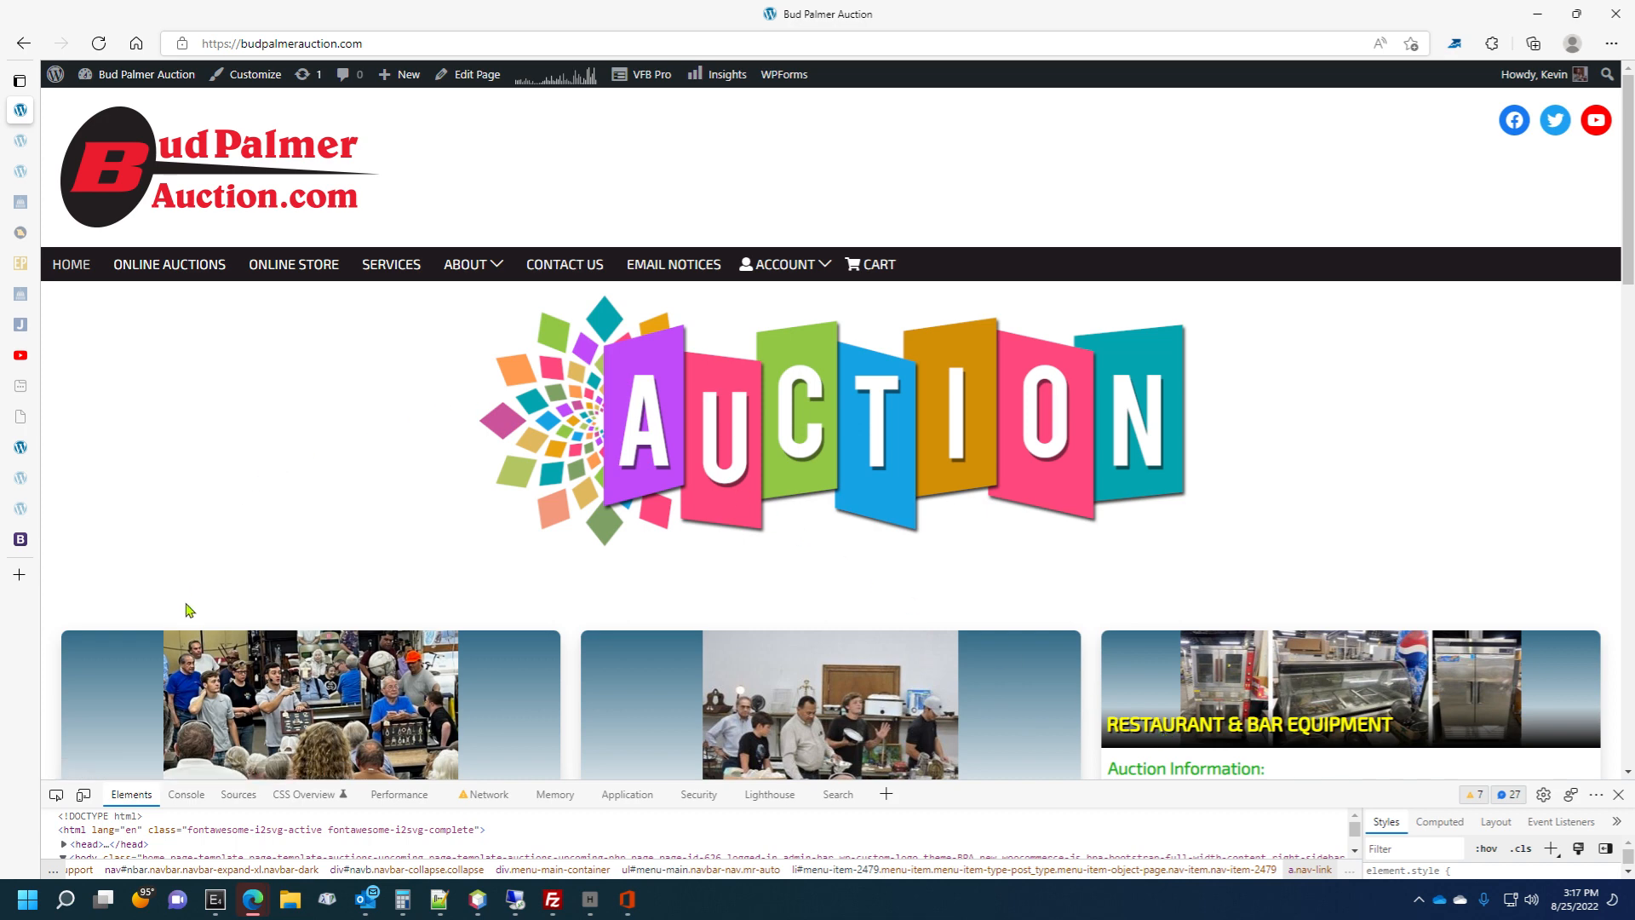
click(84, 797)
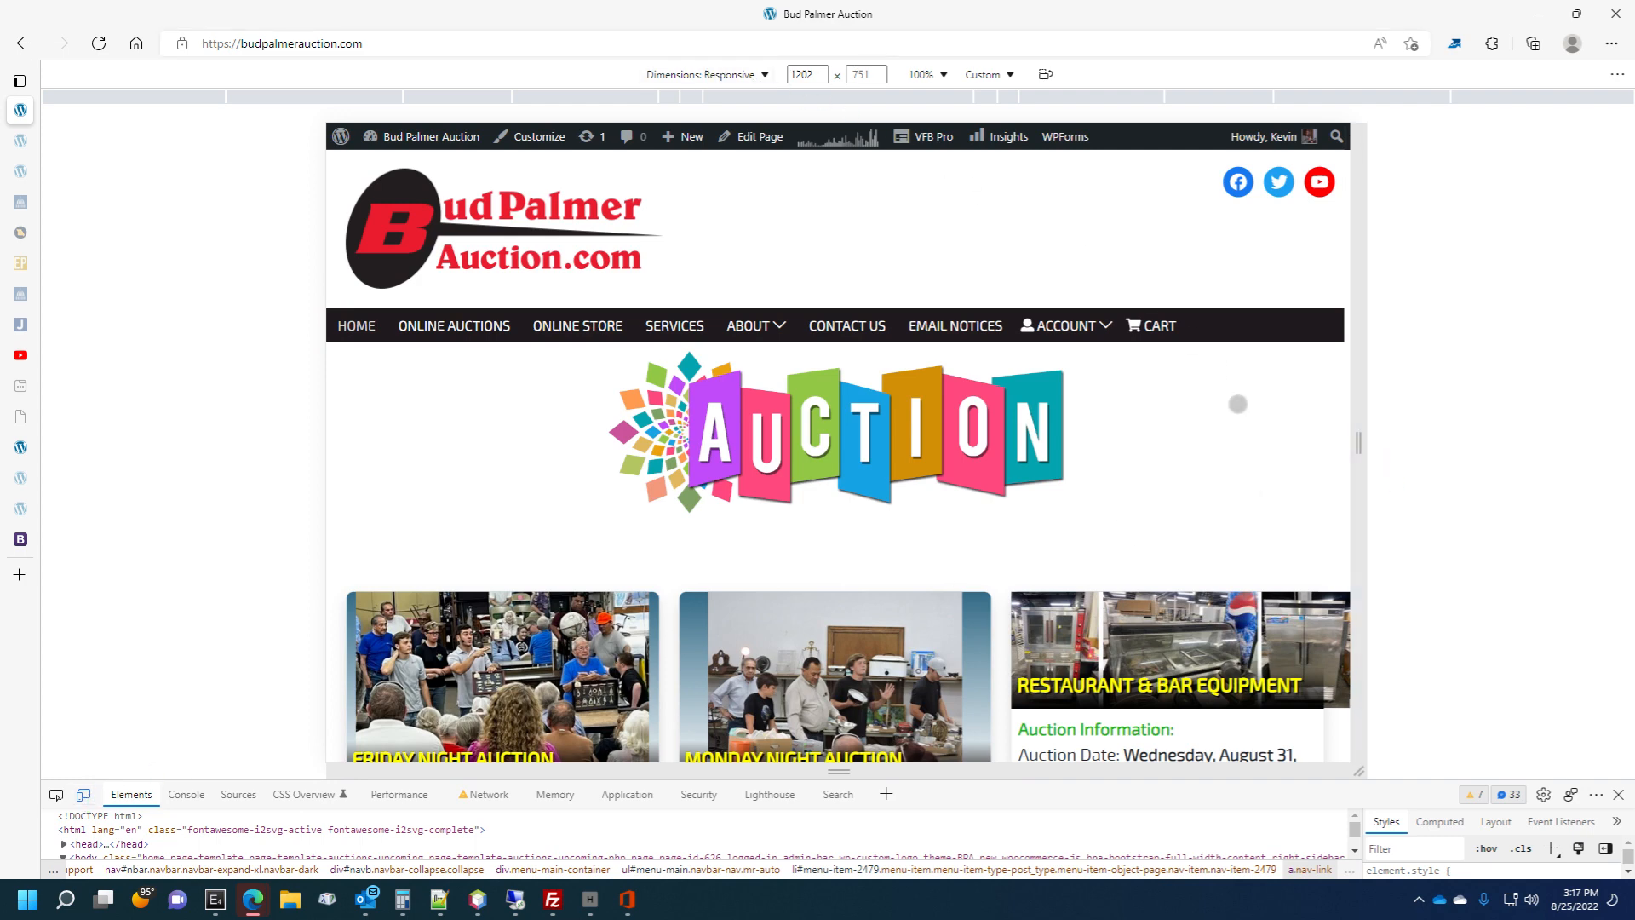
mouse_move(1359, 454)
mouse_down()
mouse_move(1386, 448)
mouse_move(1328, 457)
mouse_move(1358, 456)
mouse_up()
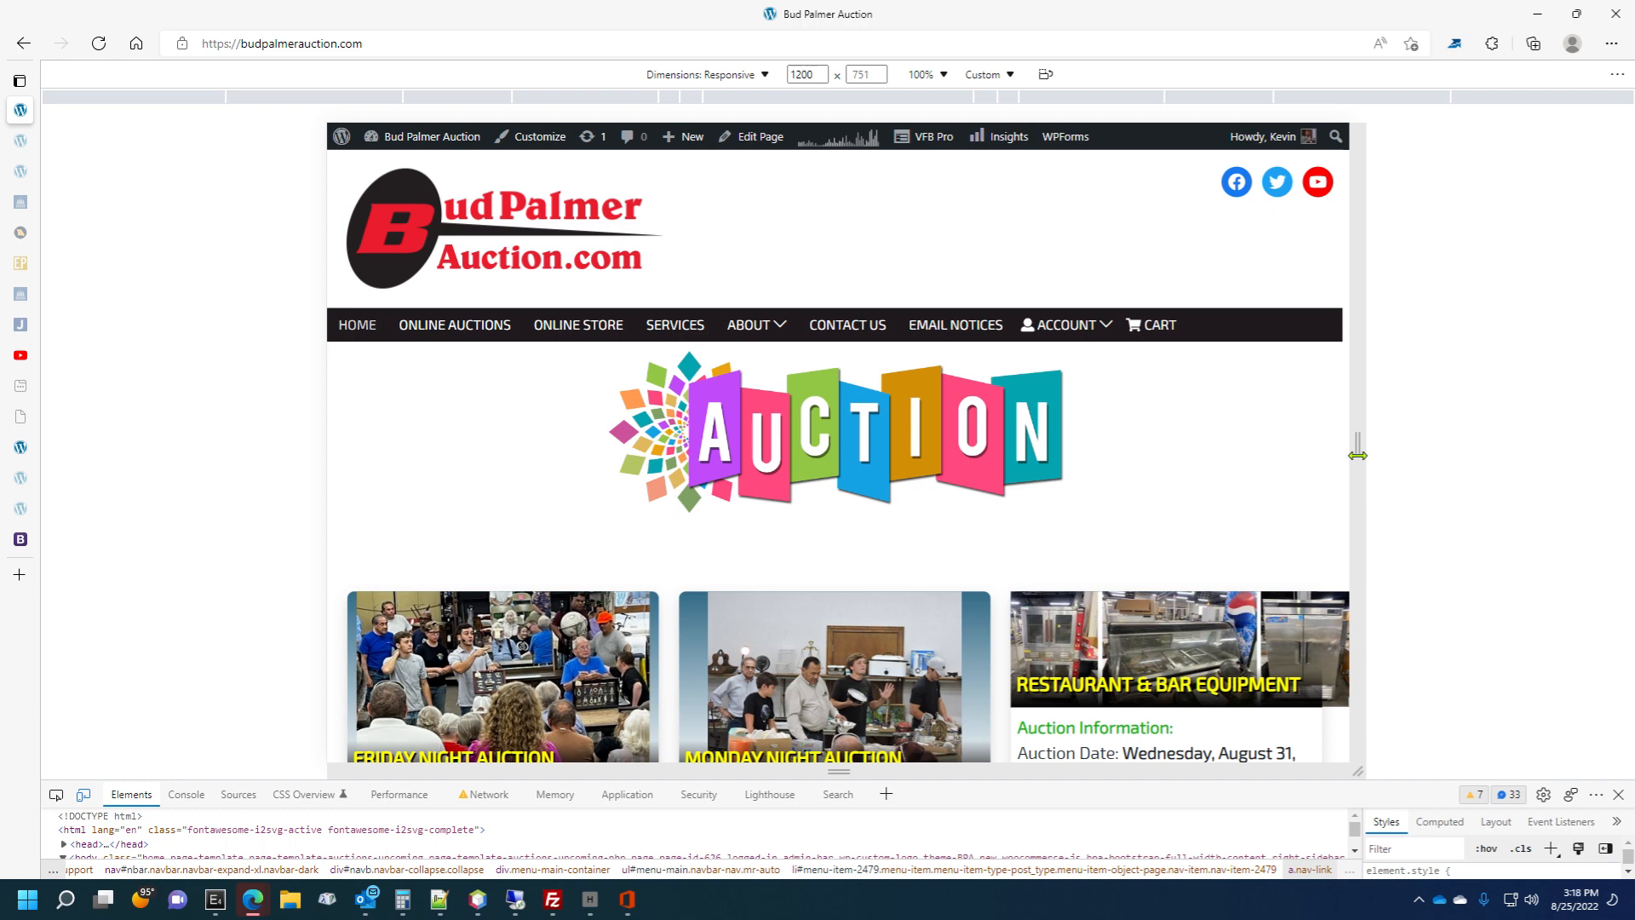
drag(1358, 455, 1627, 445)
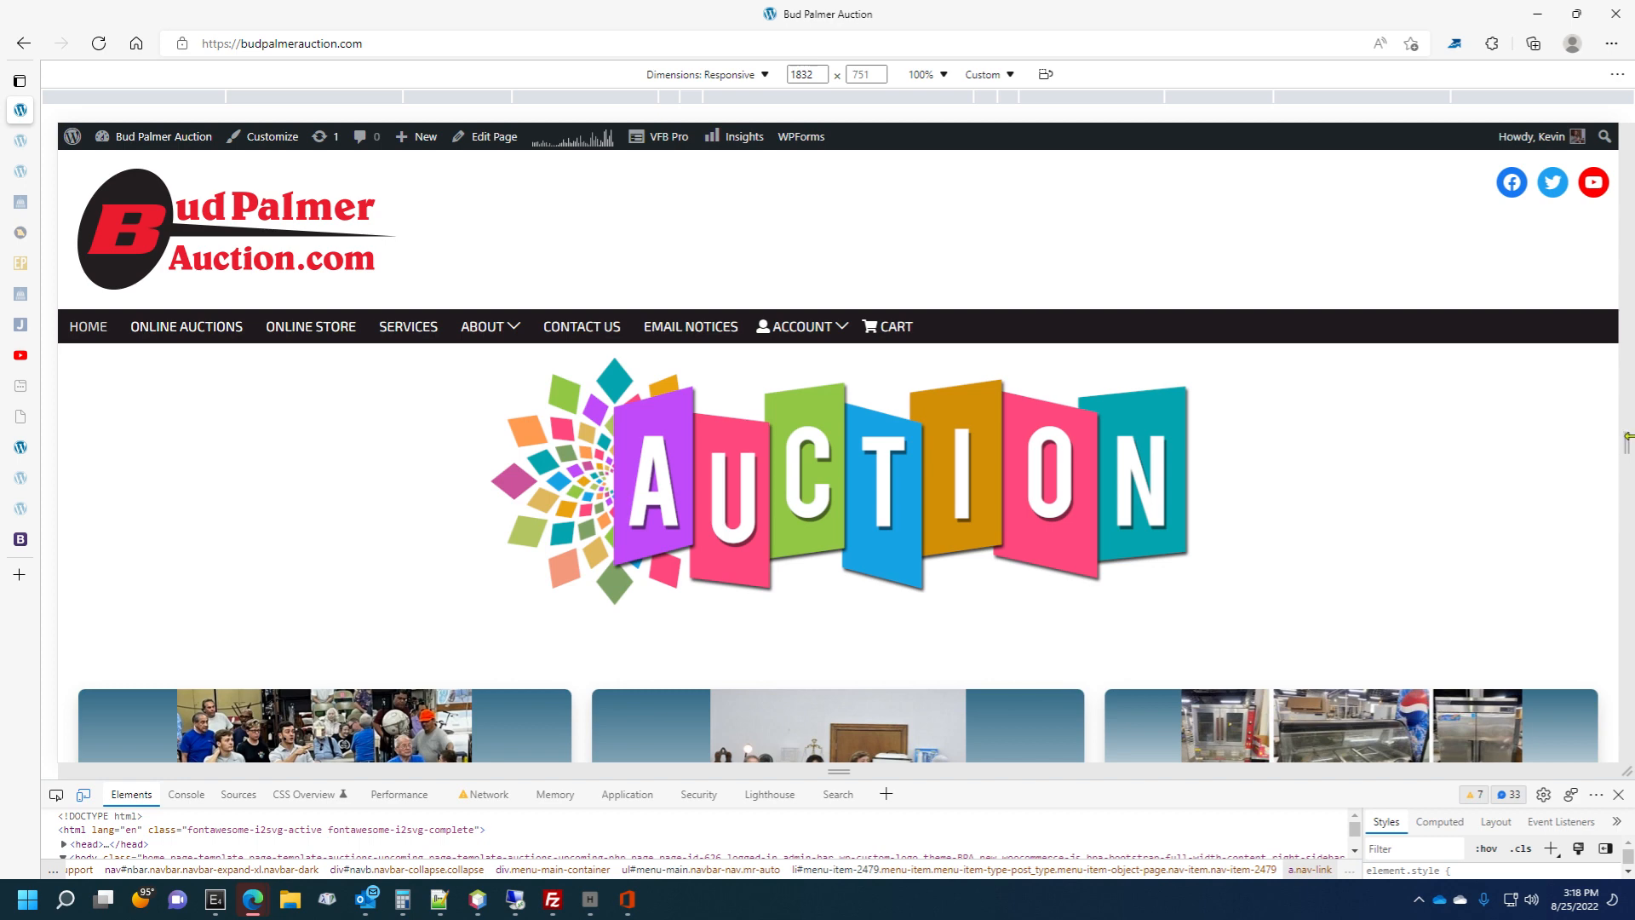
drag(1627, 436, 1439, 486)
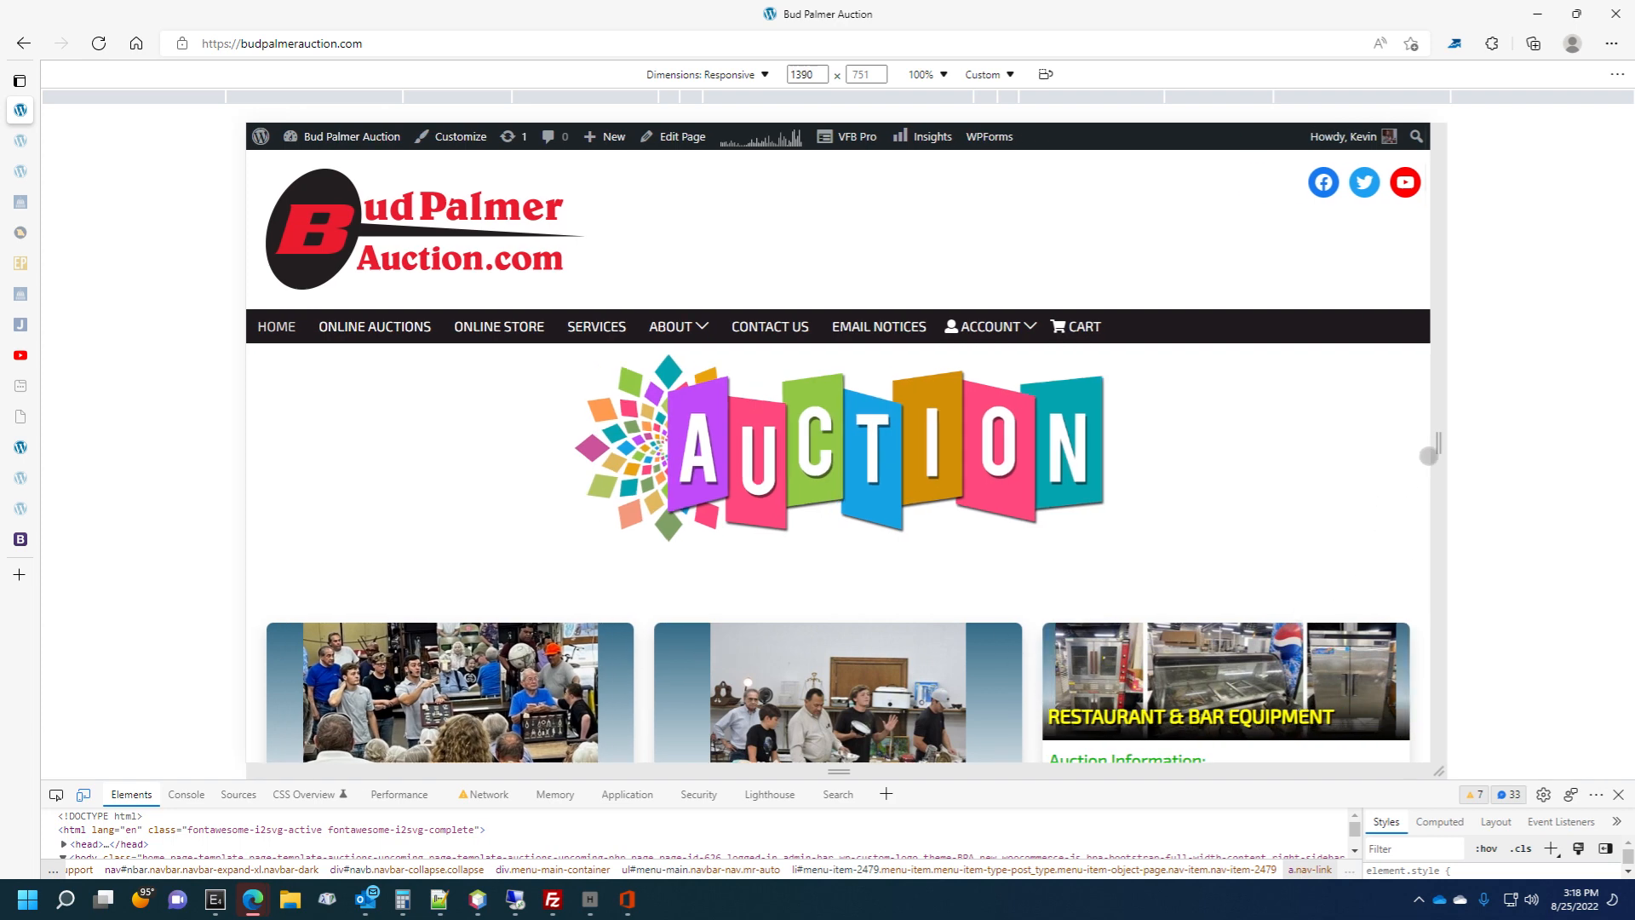
drag(1440, 447, 1368, 443)
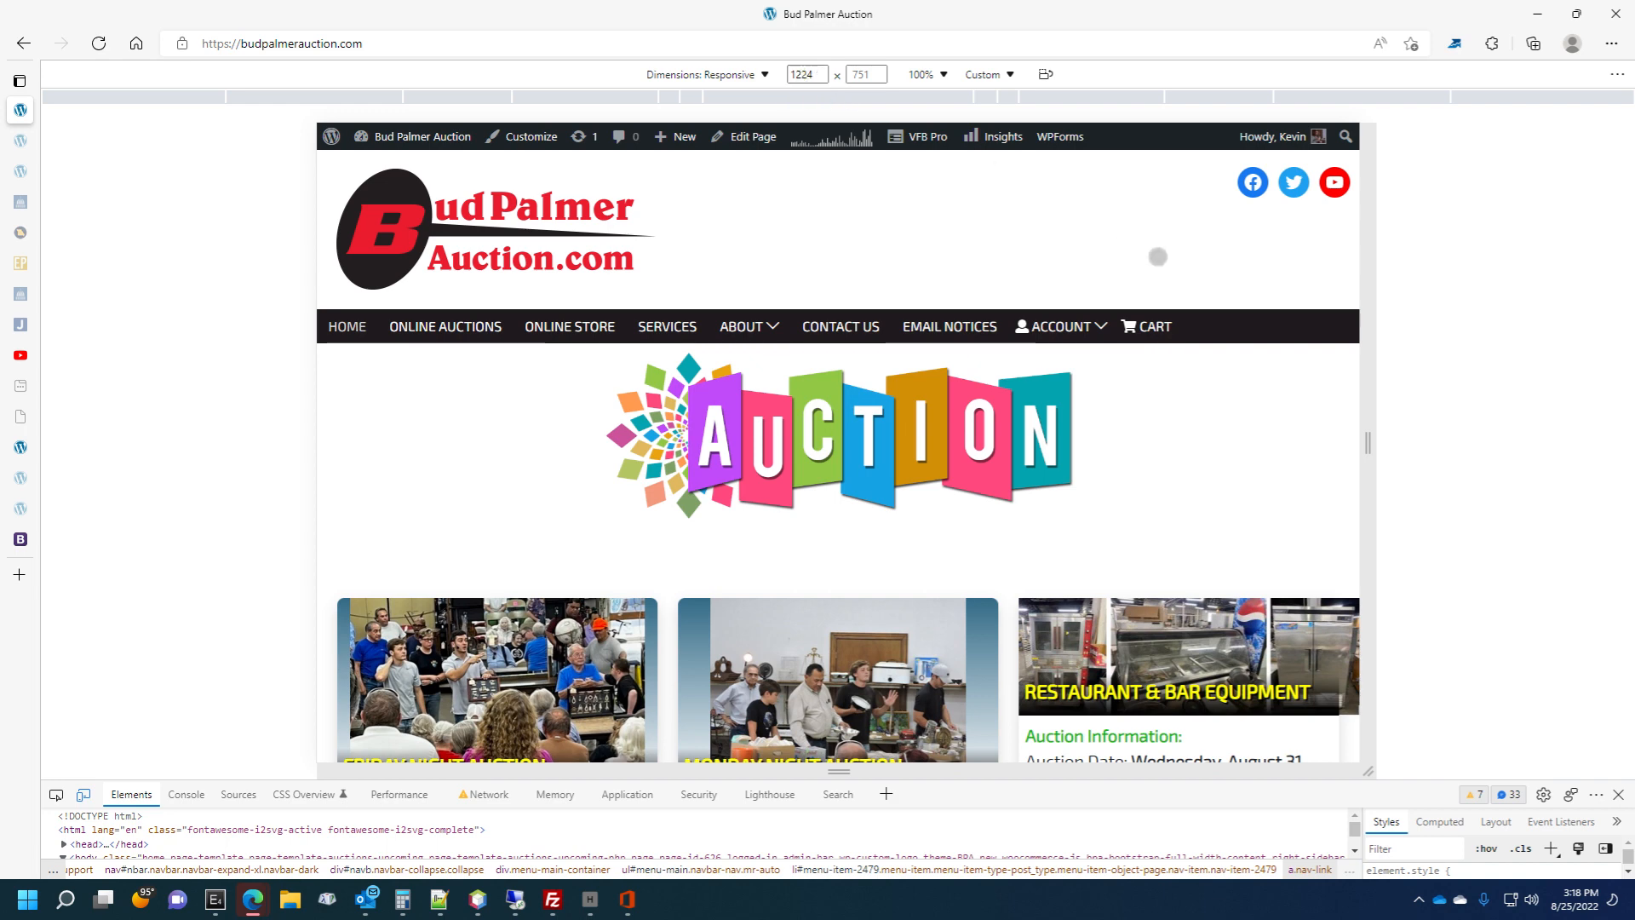
Lower the emulated viewport width in small increments to 1199 px to test the navigation bar's breakpoint.
click(821, 79)
click(821, 79)
click(821, 79)
click(821, 79)
click(821, 79)
click(821, 79)
click(821, 79)
click(821, 79)
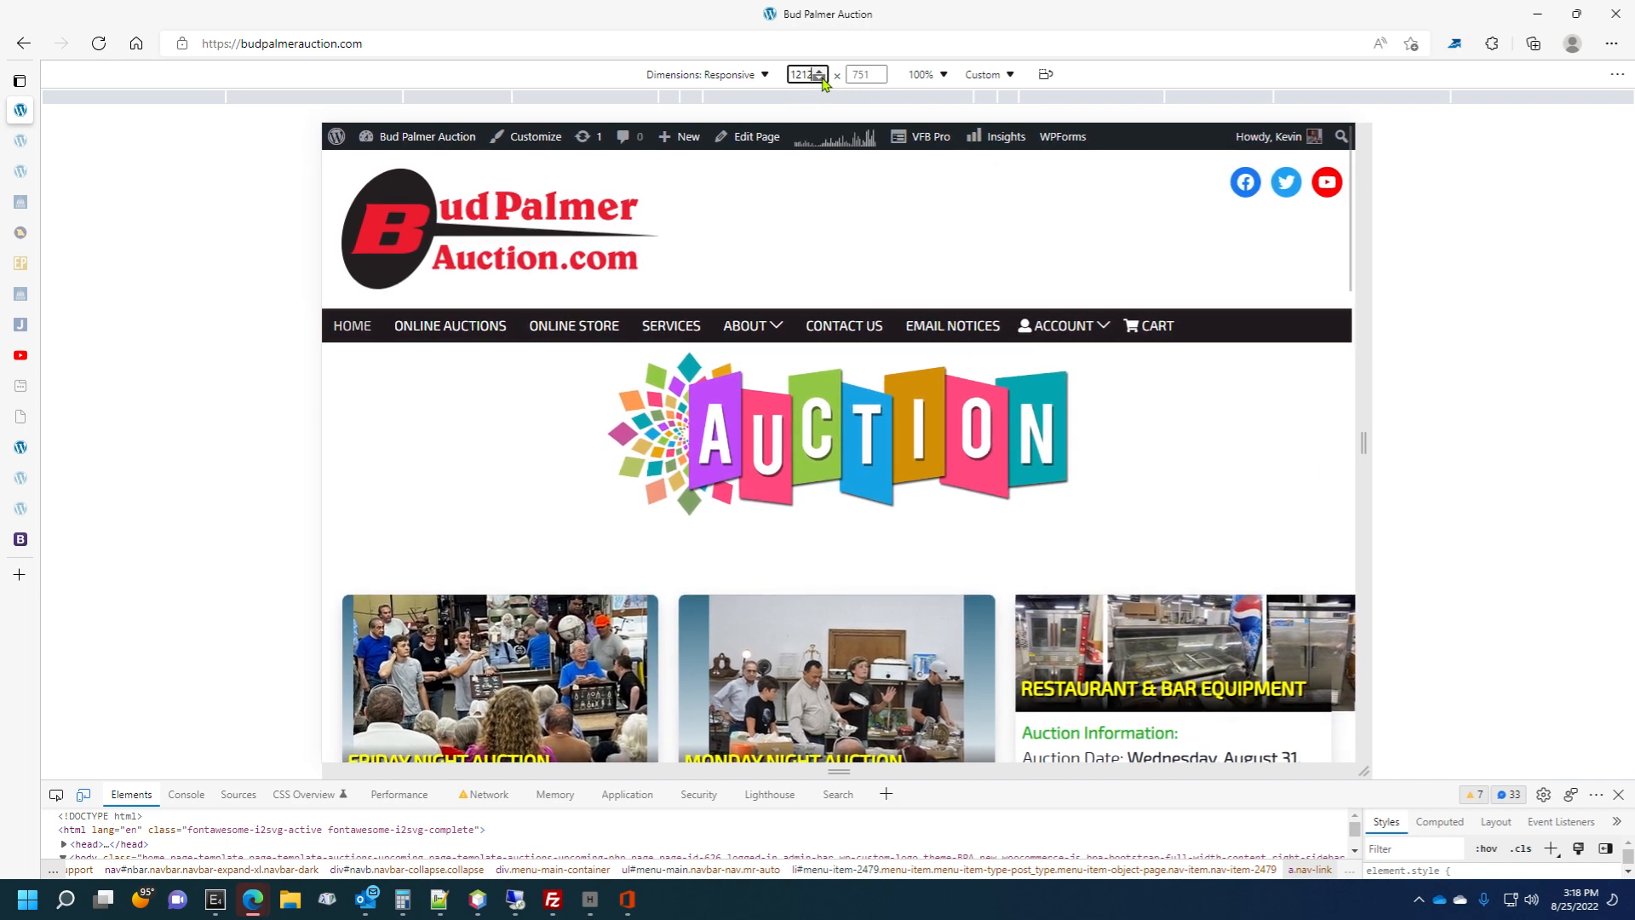
click(822, 80)
click(822, 79)
click(821, 79)
click(821, 79)
click(821, 79)
click(821, 79)
click(821, 80)
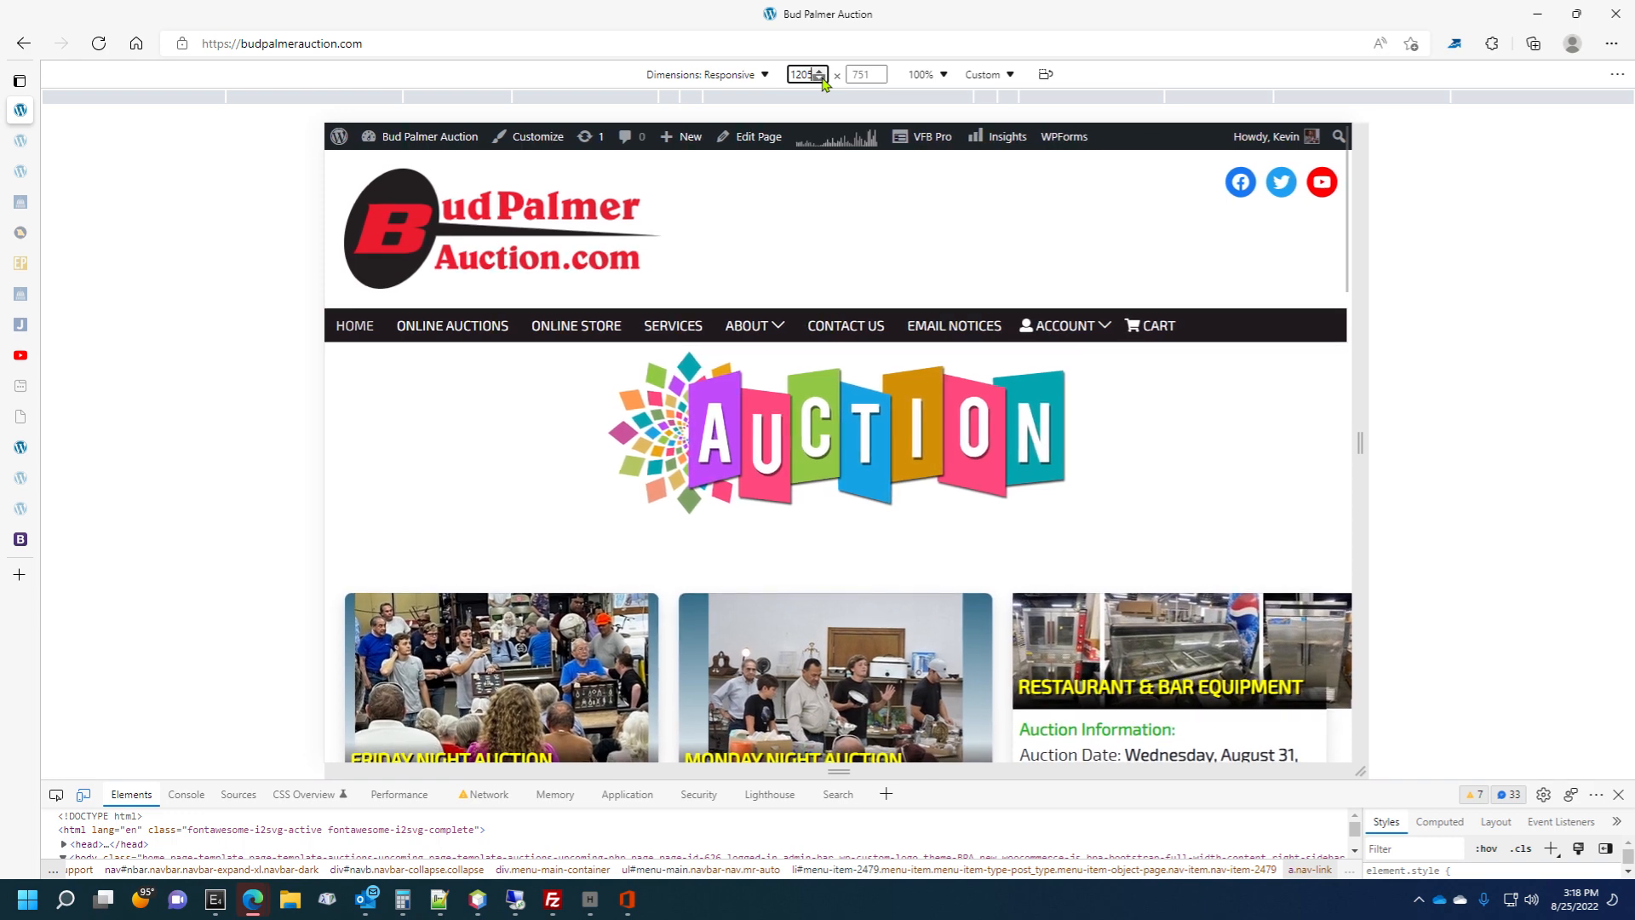
click(821, 79)
click(822, 79)
click(822, 79)
click(821, 79)
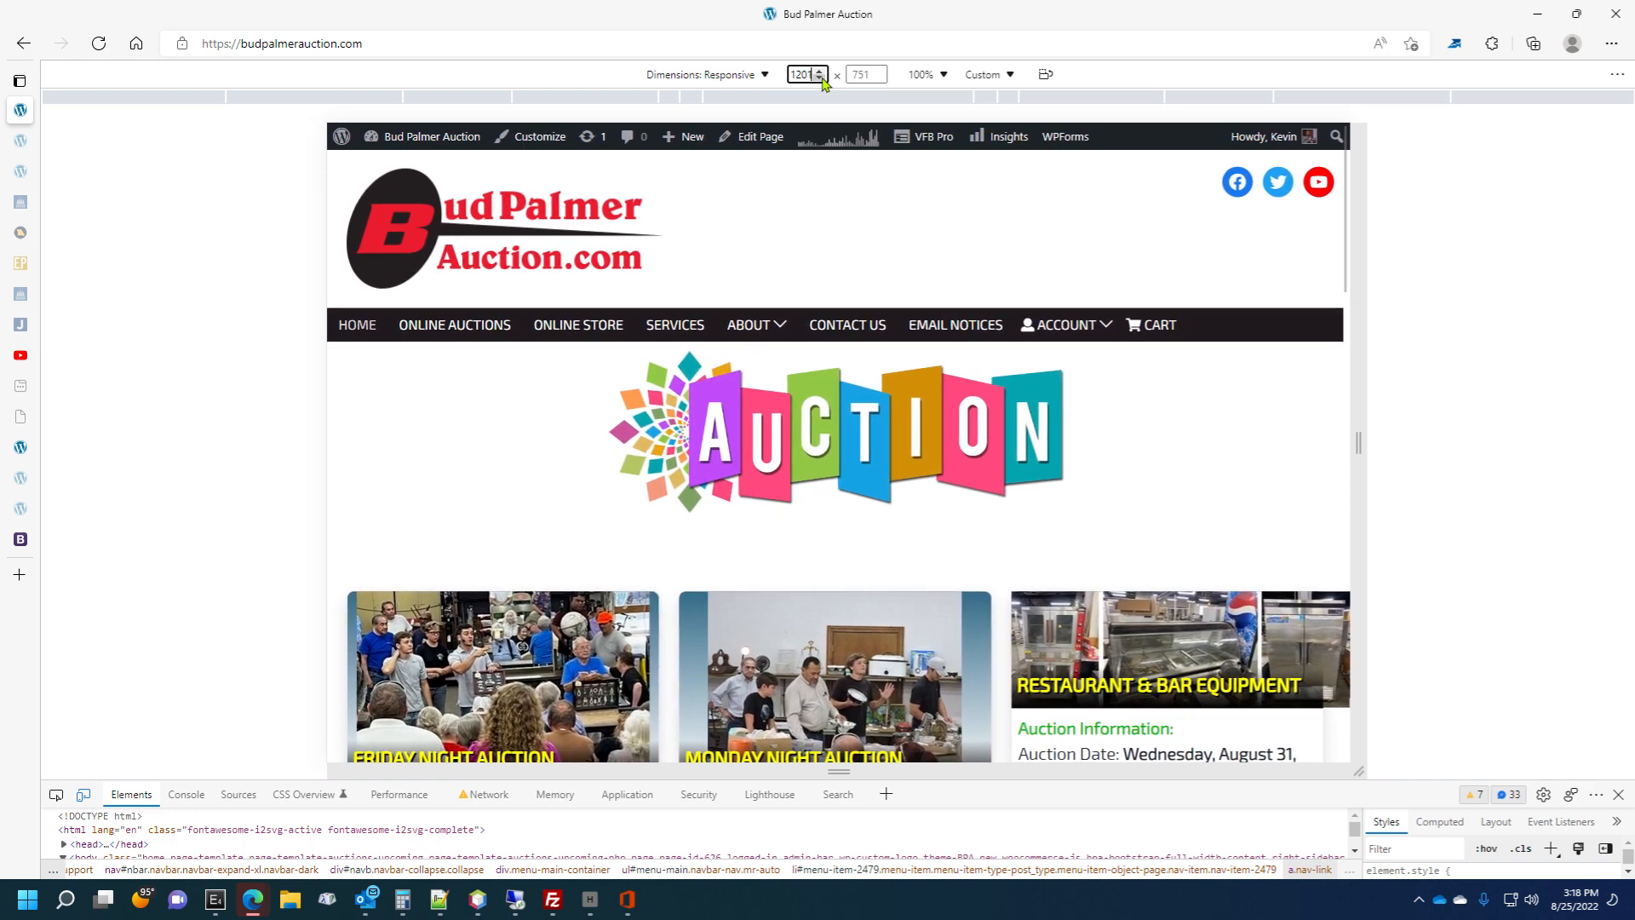
click(821, 80)
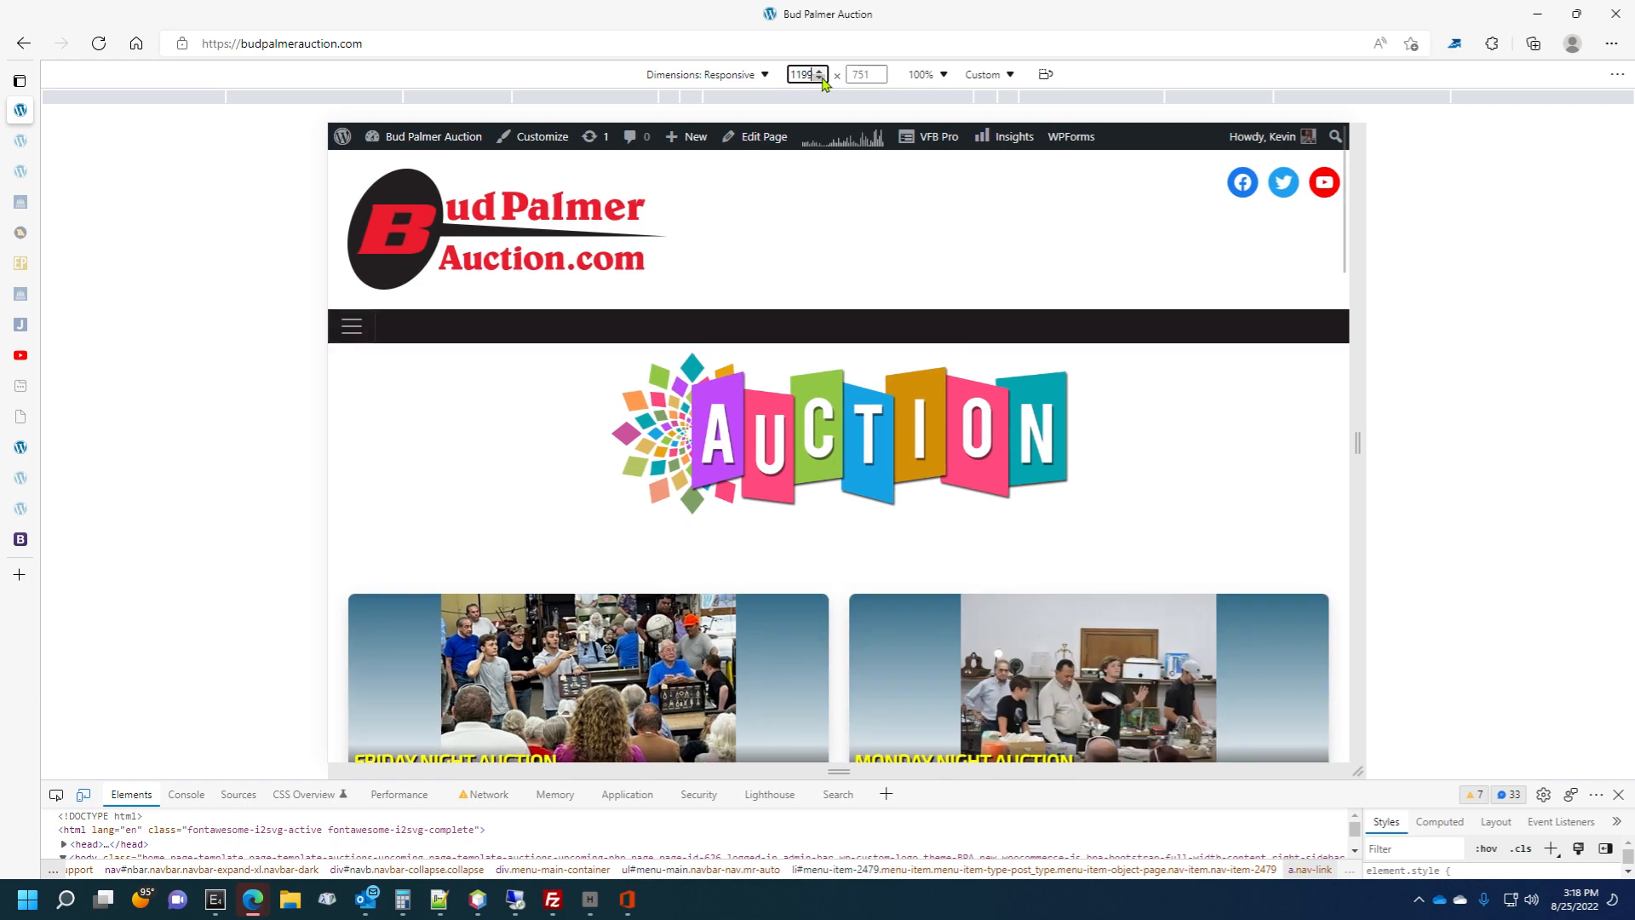